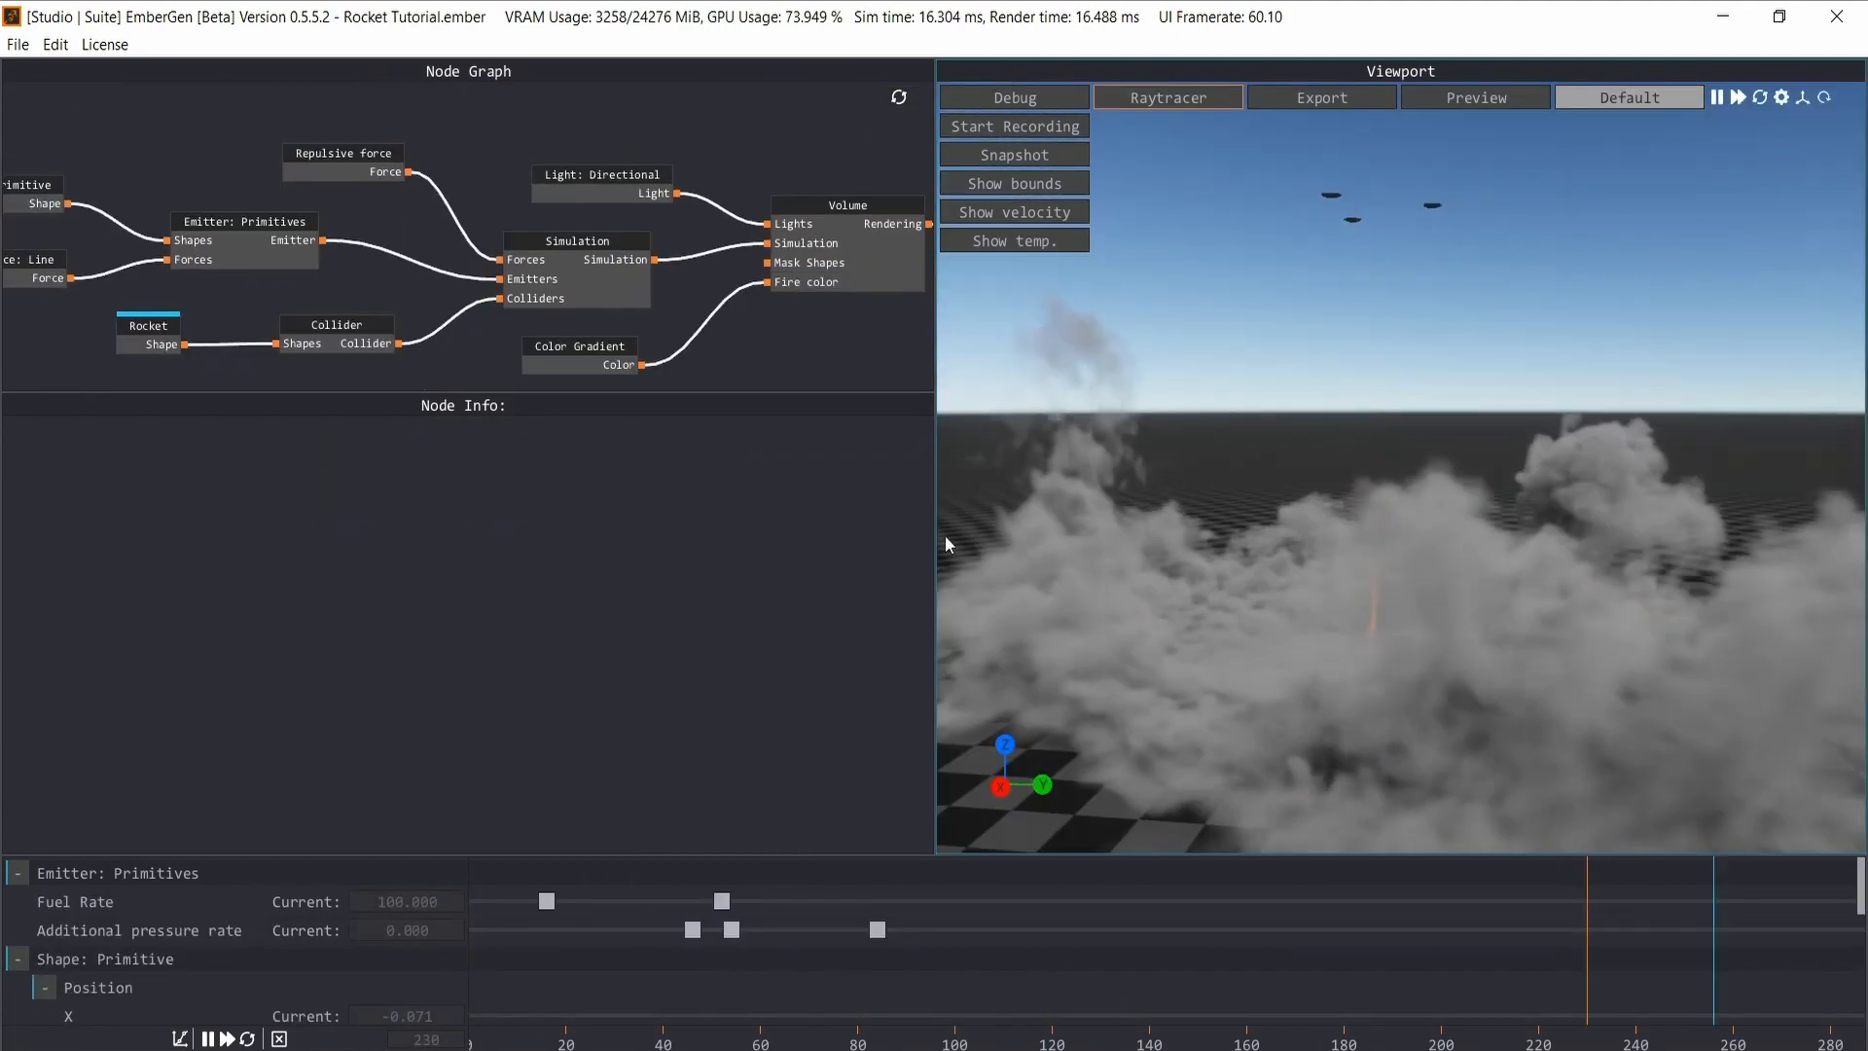
- Examine the finished rocket launch simulation, its node graph, and the Simulation node's size settings
{"action": "left_click_drag", "start_coordinate": [1403, 465], "coordinate": [1328, 450]}
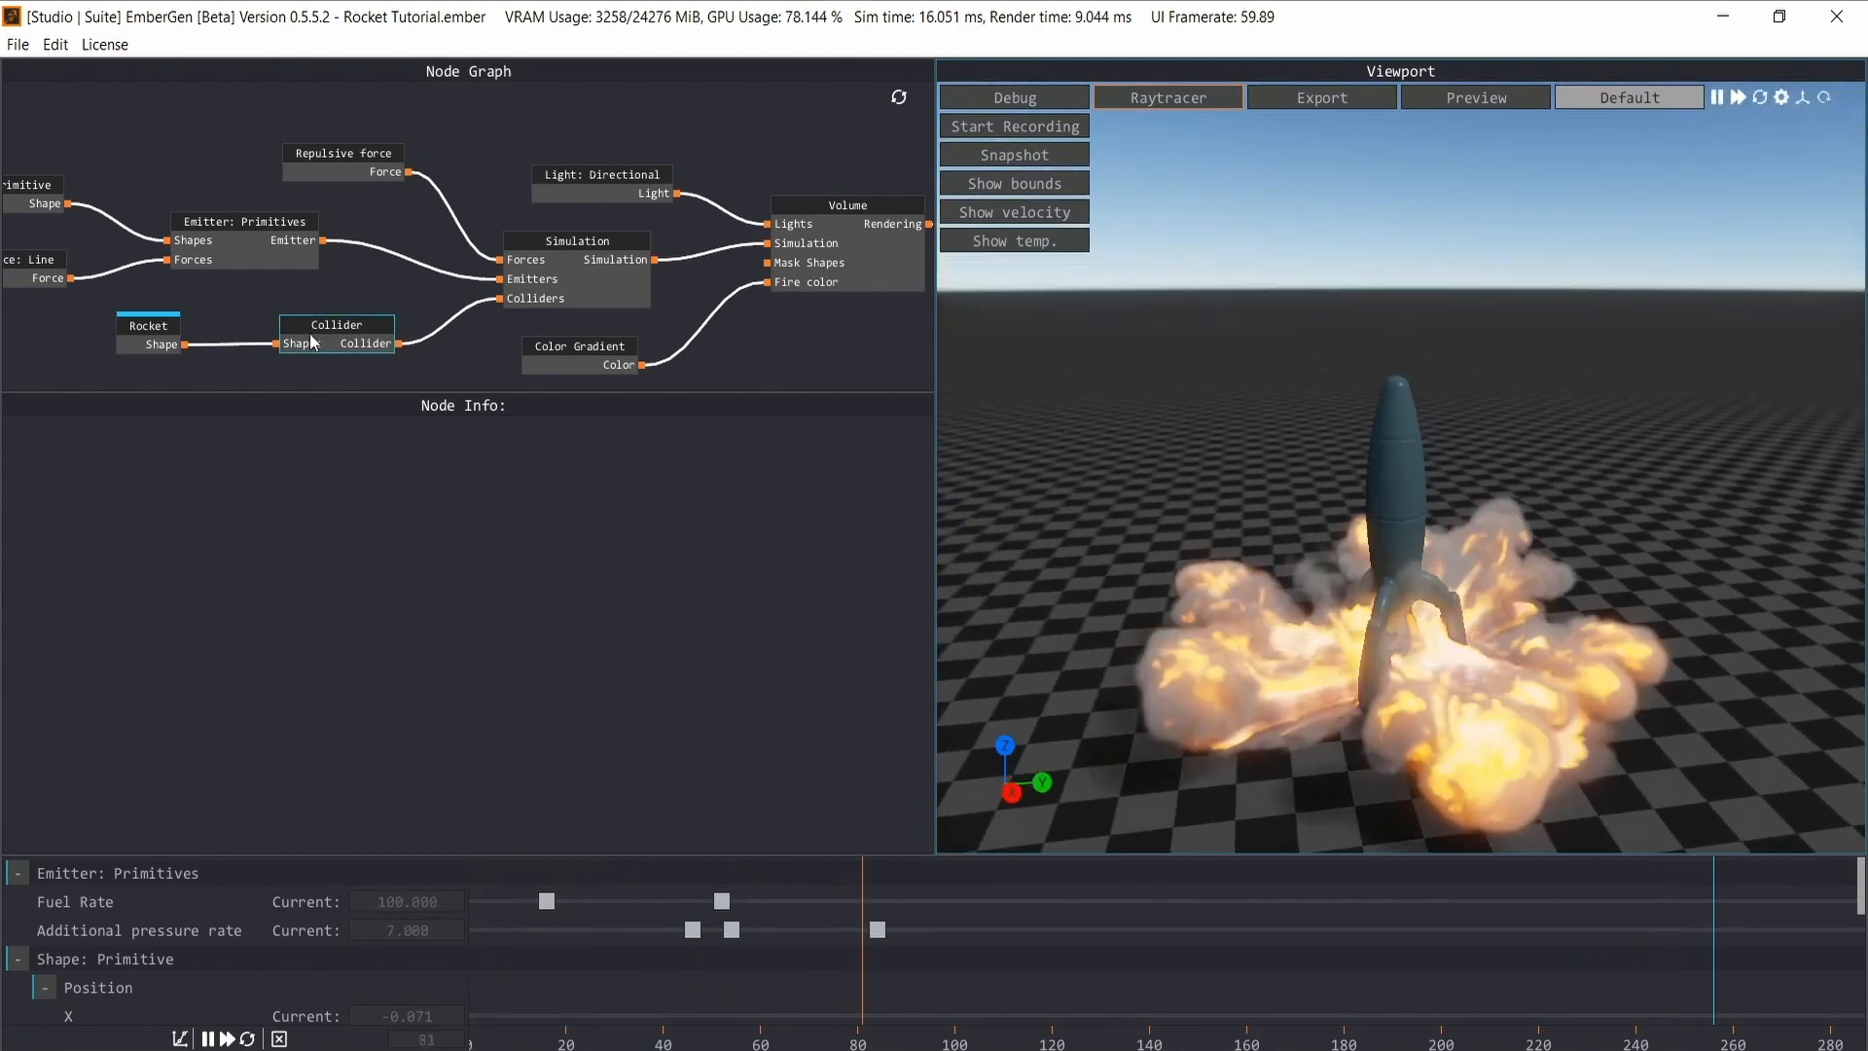
{"action": "scroll", "coordinate": [274, 255], "scroll_direction": "up", "scroll_amount": 5}
{"action": "scroll", "coordinate": [603, 158], "scroll_direction": "down", "scroll_amount": 1}
{"action": "scroll", "coordinate": [622, 168], "scroll_direction": "down", "scroll_amount": 1}
{"action": "middle_click_drag", "start_coordinate": [632, 175], "coordinate": [257, 182]}
{"action": "scroll", "coordinate": [652, 196], "scroll_direction": "down", "scroll_amount": 1}
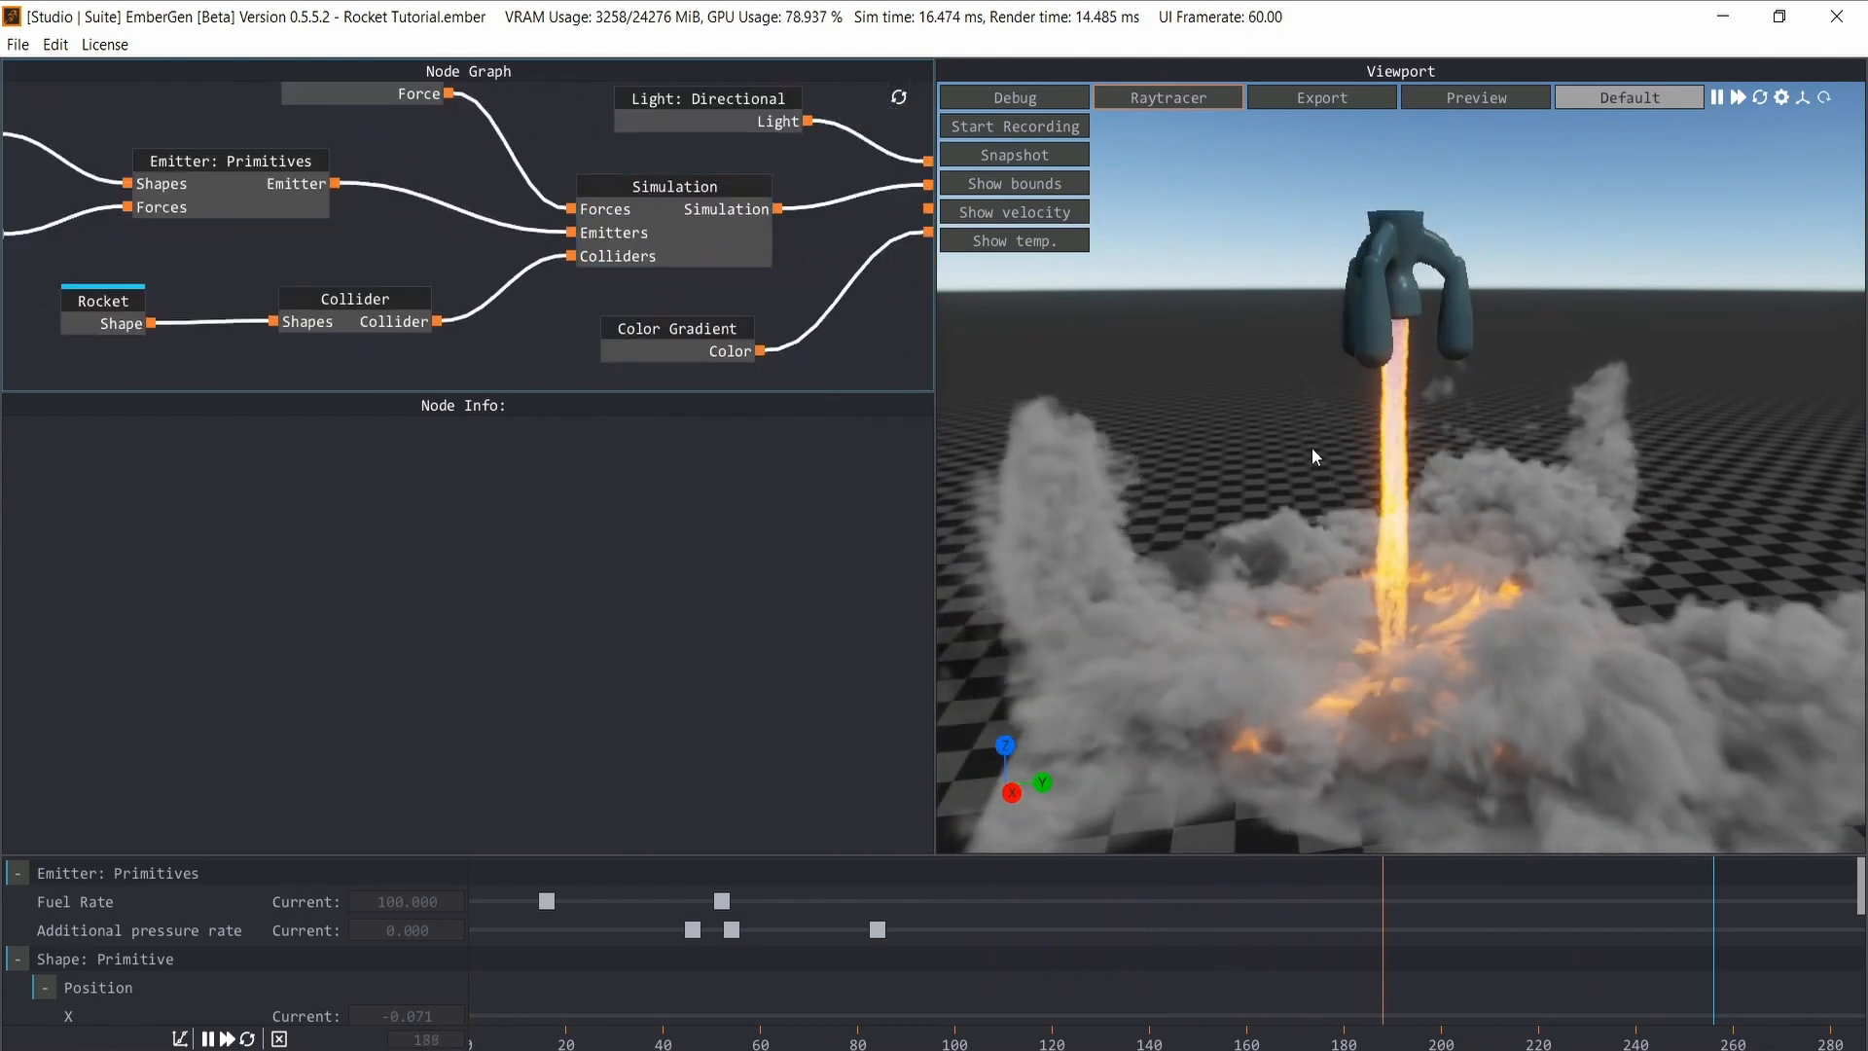
{"action": "left_click", "coordinate": [650, 197]}
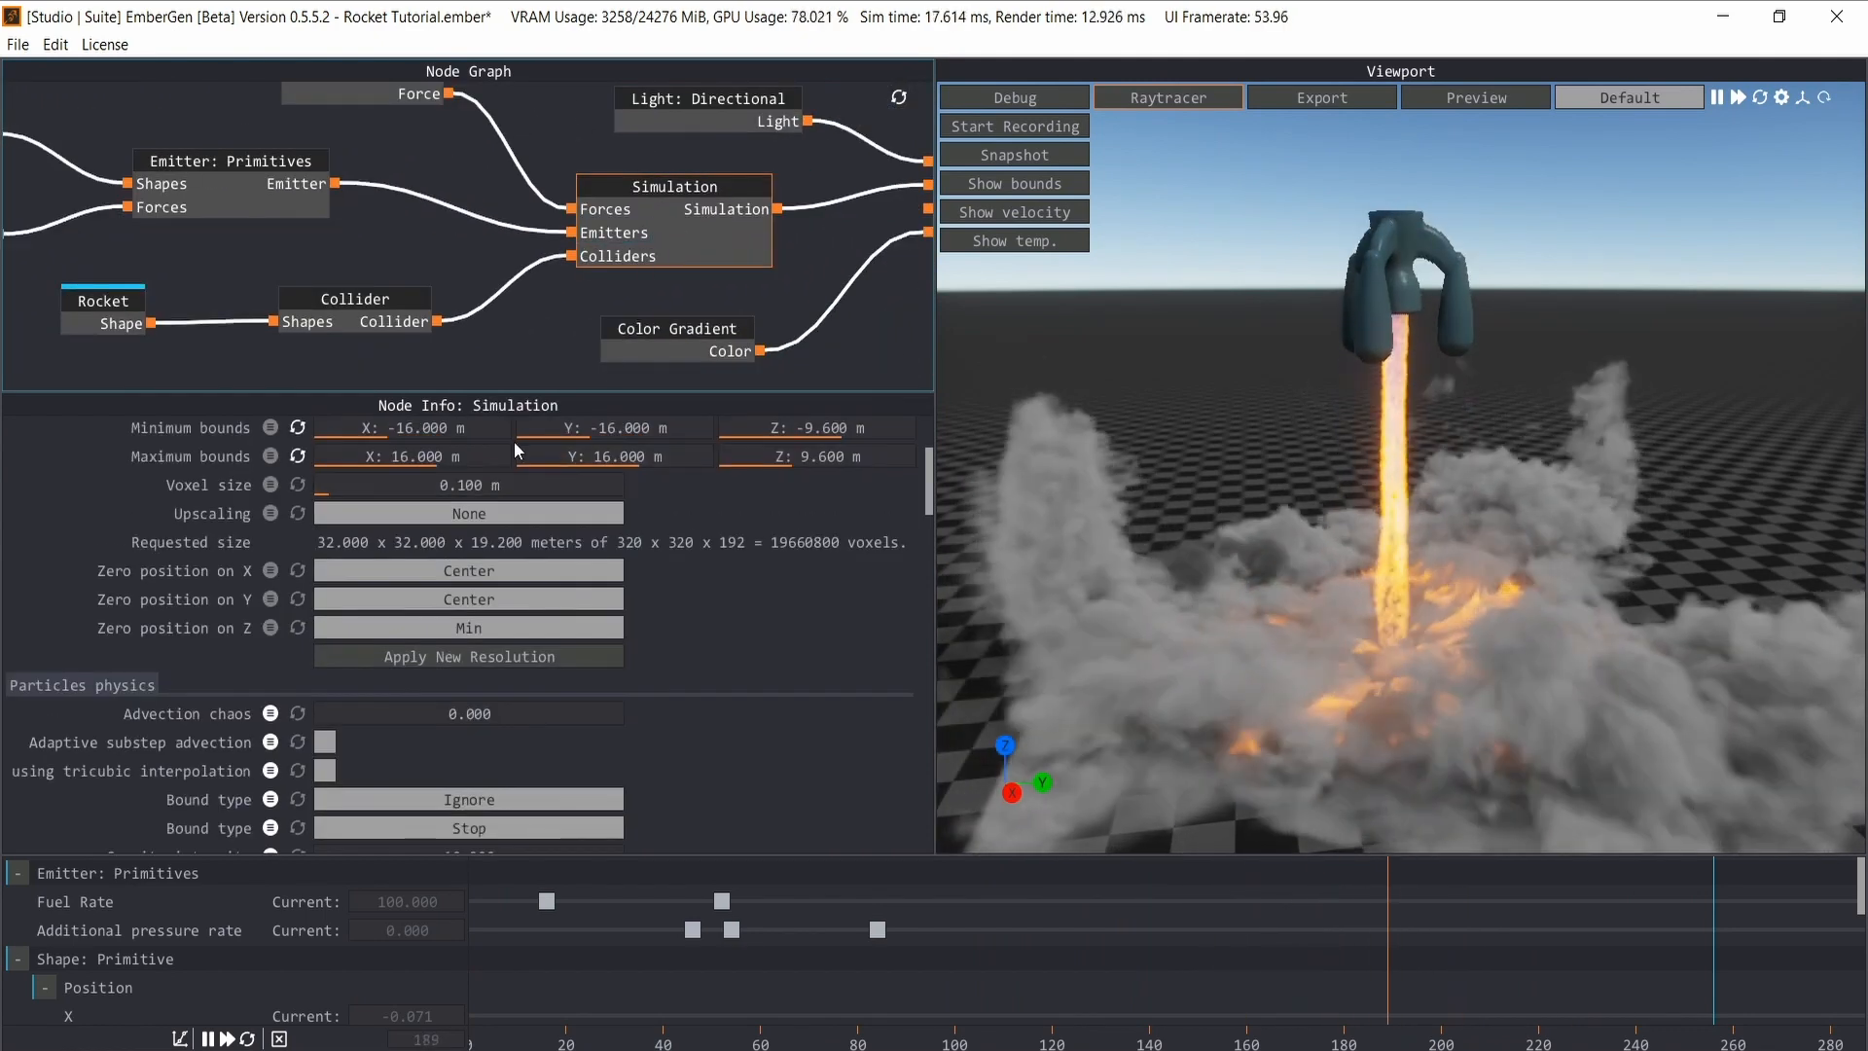
{"action": "scroll", "coordinate": [557, 514], "scroll_direction": "up", "scroll_amount": 1}
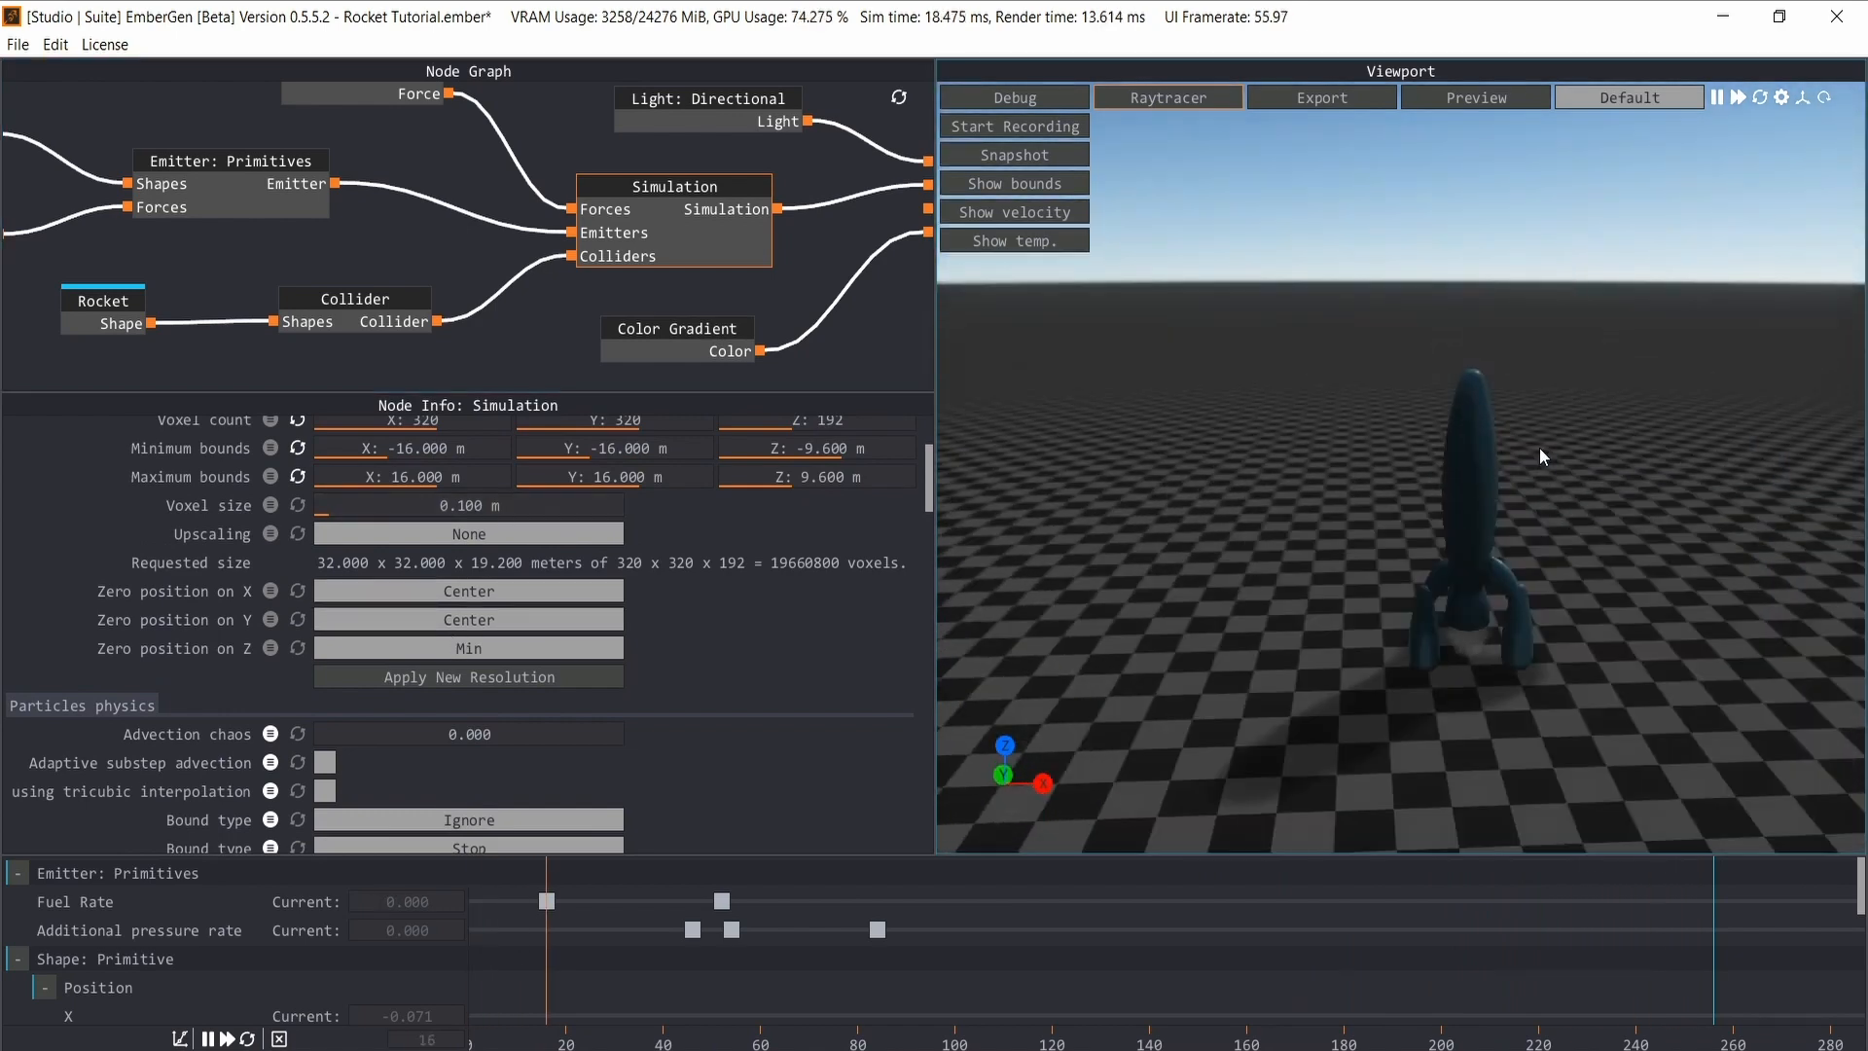
- Replay the rocket launch from the first frame and inspect the exhaust and smoke from several angles
{"action": "left_click_drag", "start_coordinate": [1540, 448], "coordinate": [1473, 364]}
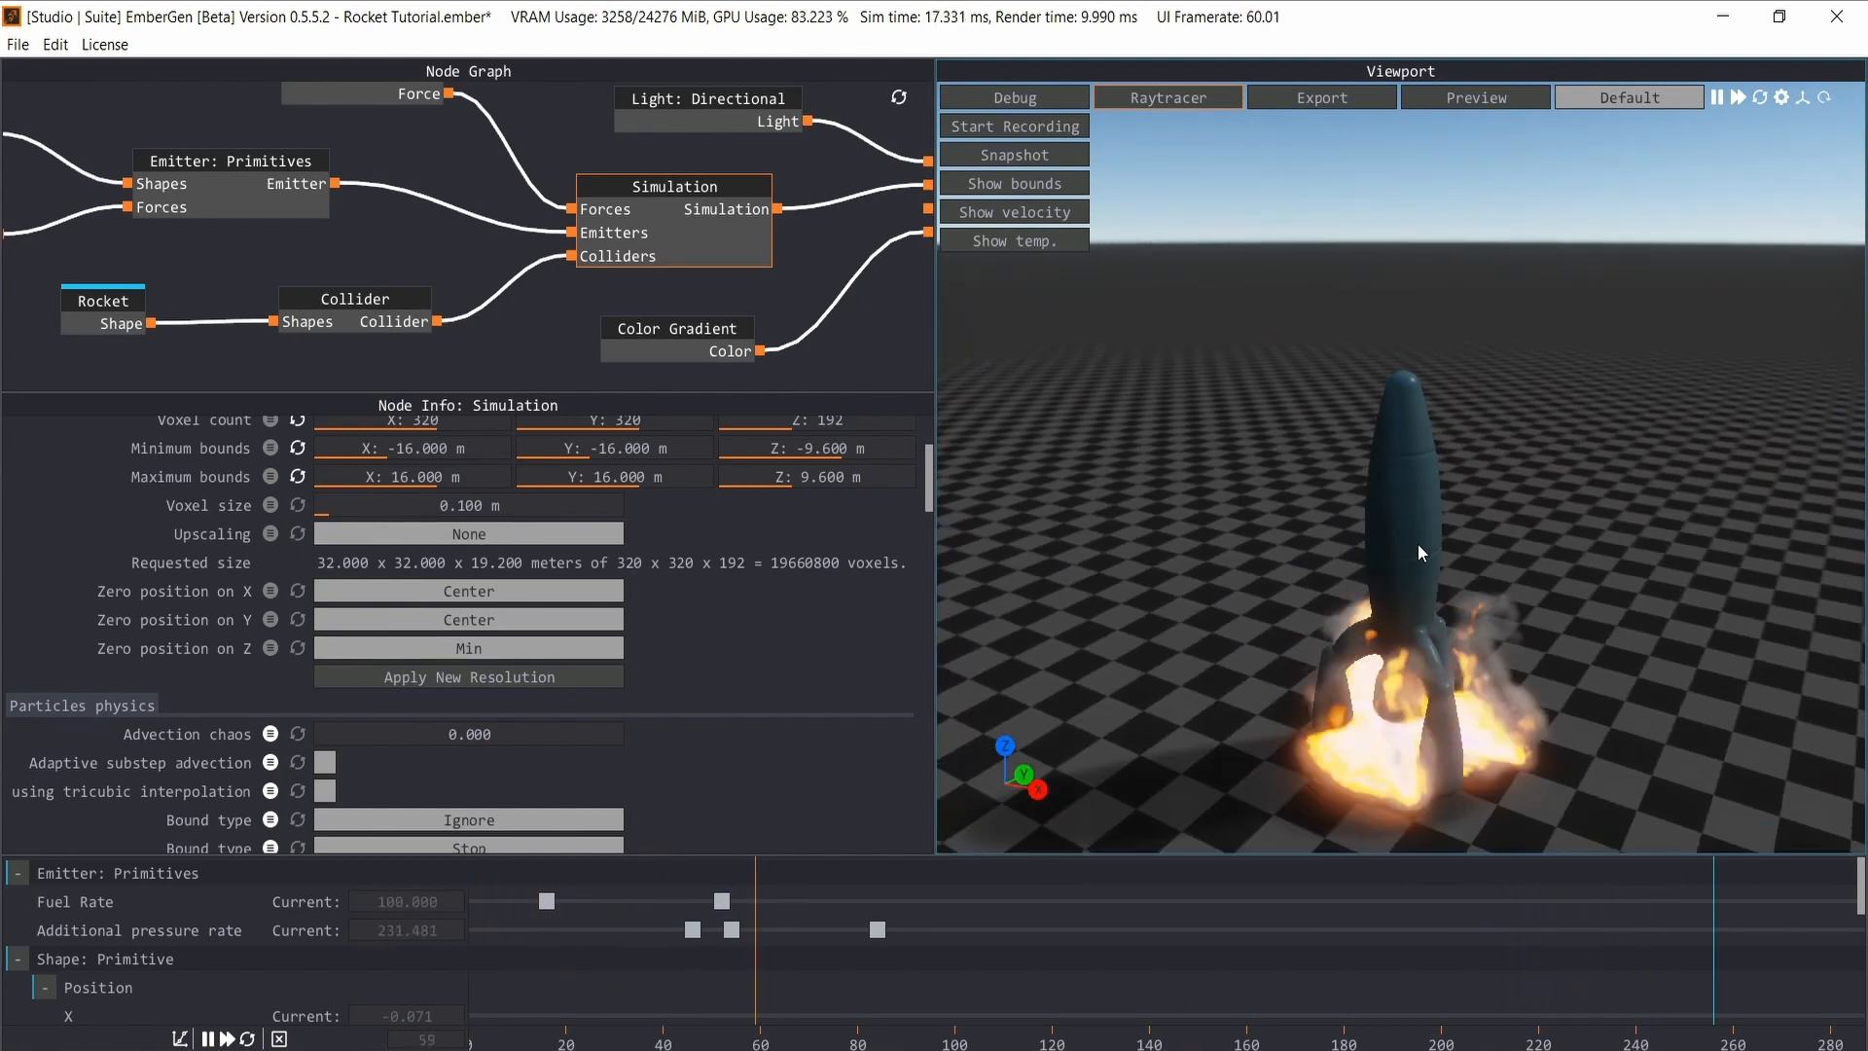
{"action": "left_click_drag", "start_coordinate": [1417, 543], "coordinate": [1390, 501]}
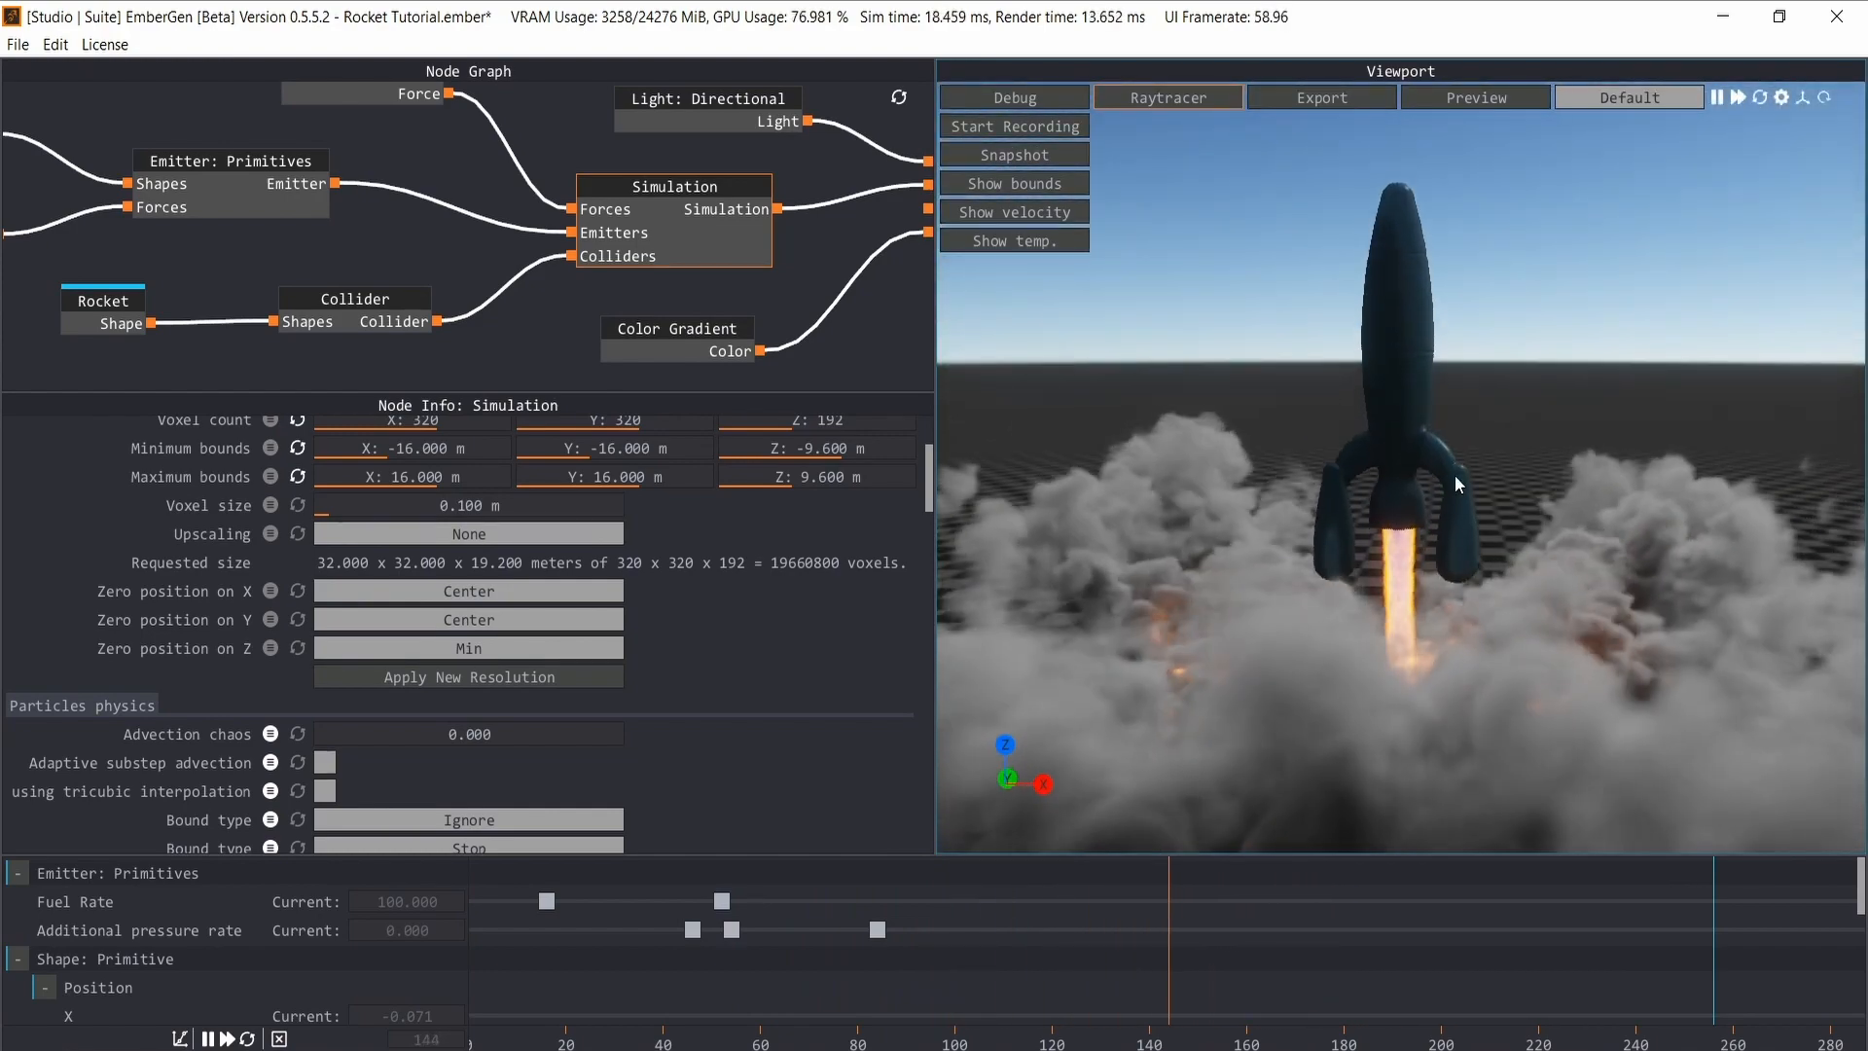
{"action": "key", "text": "space"}
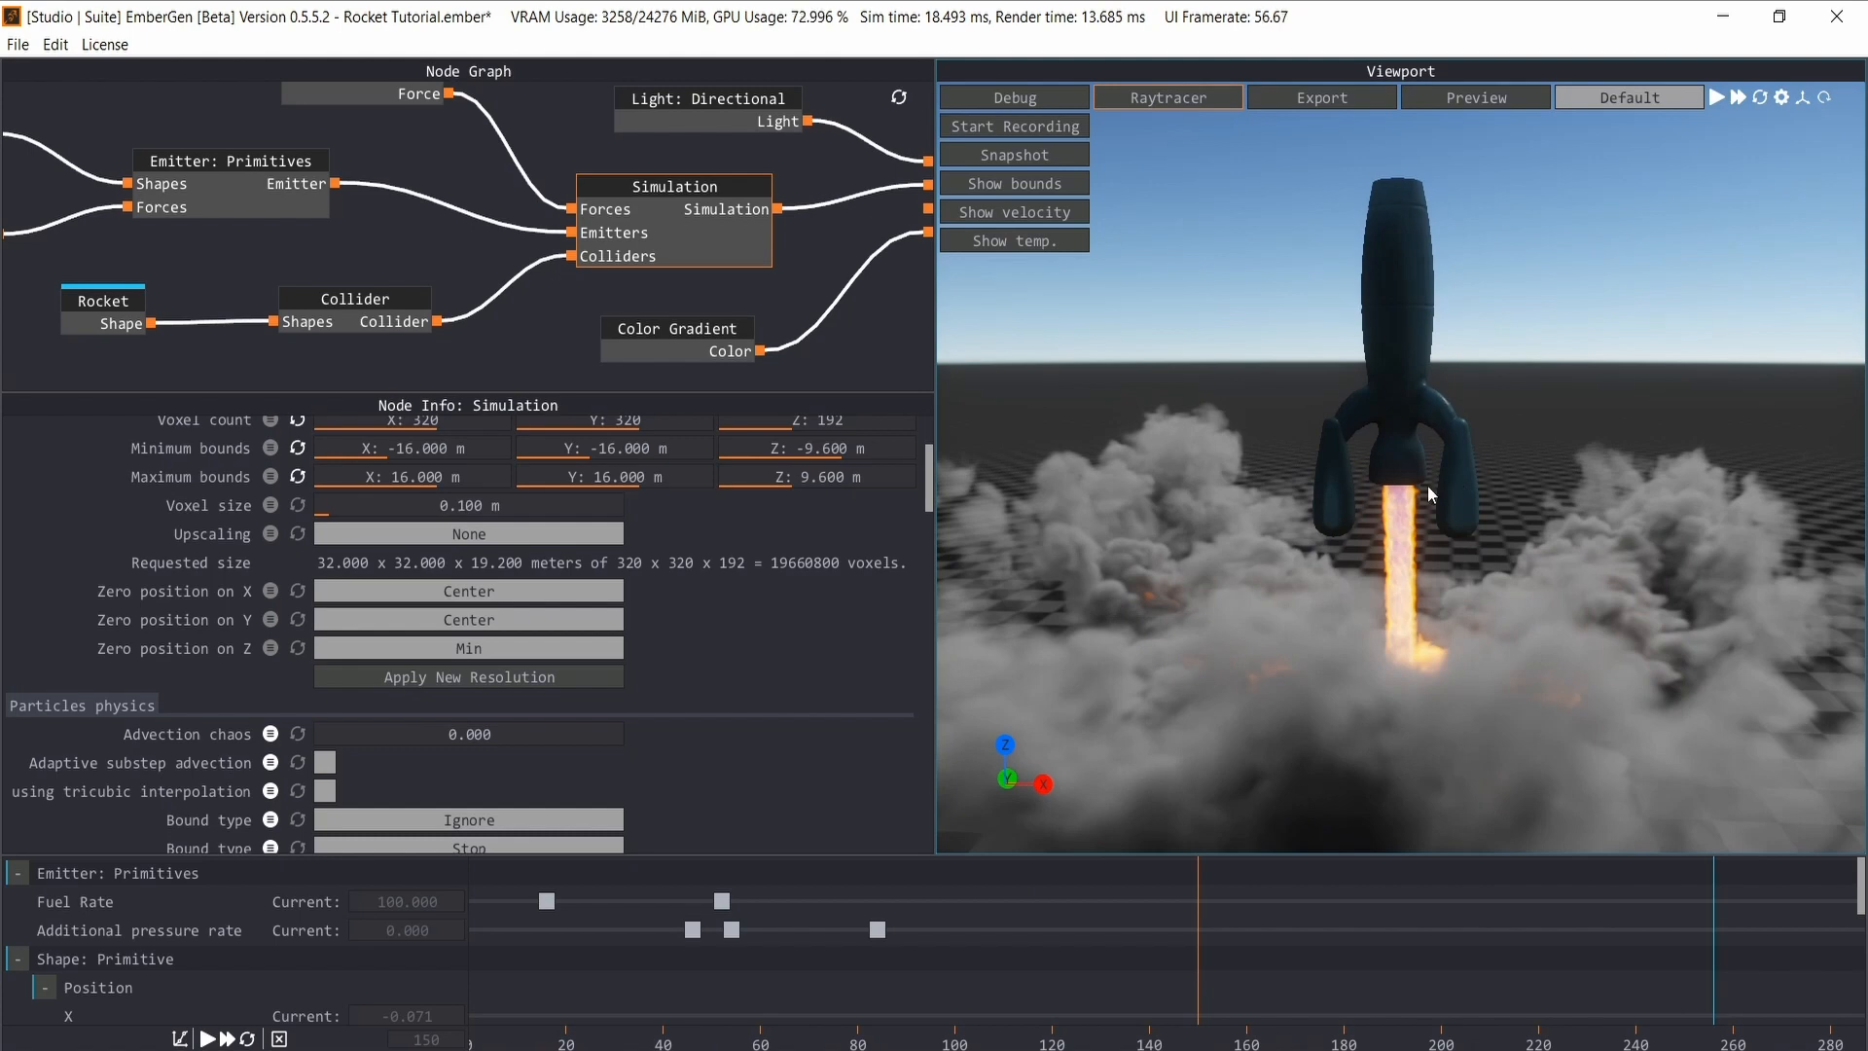
{"action": "key", "text": "r"}
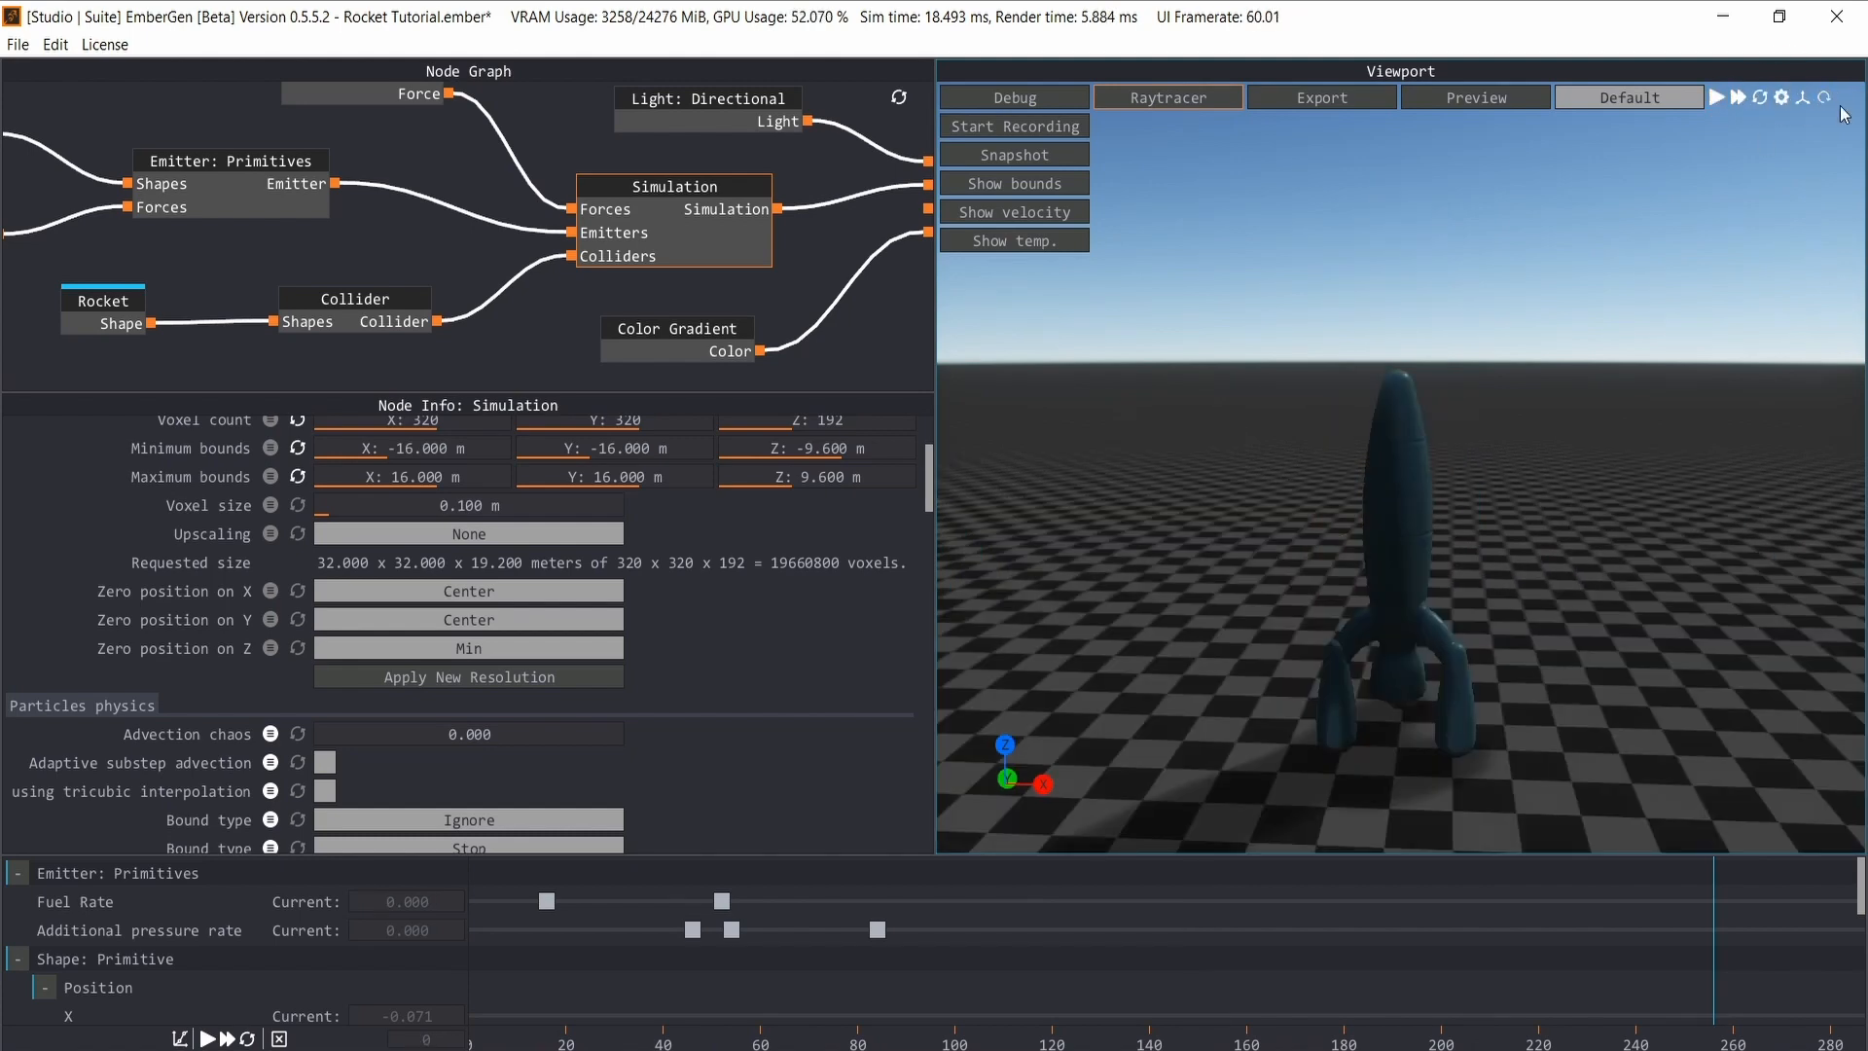
{"action": "scroll", "coordinate": [802, 286], "scroll_direction": "down", "scroll_amount": 5}
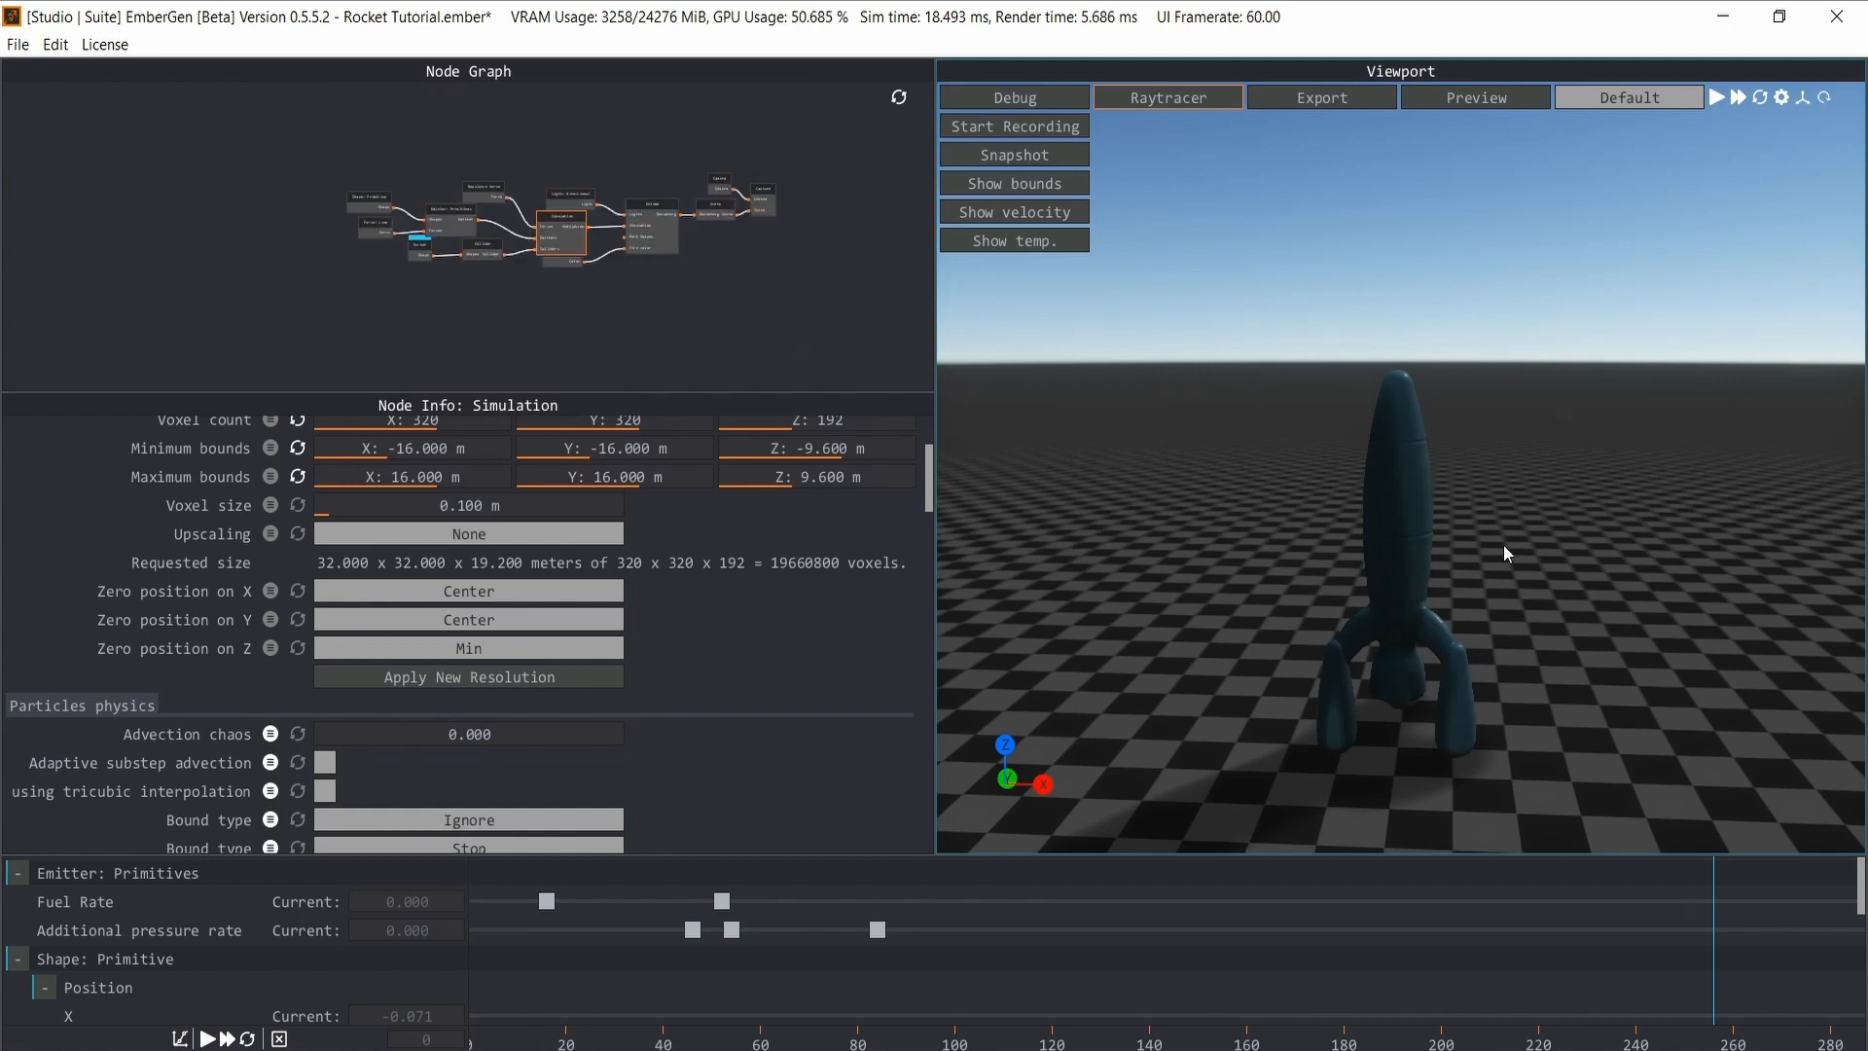
{"action": "key", "text": "space"}
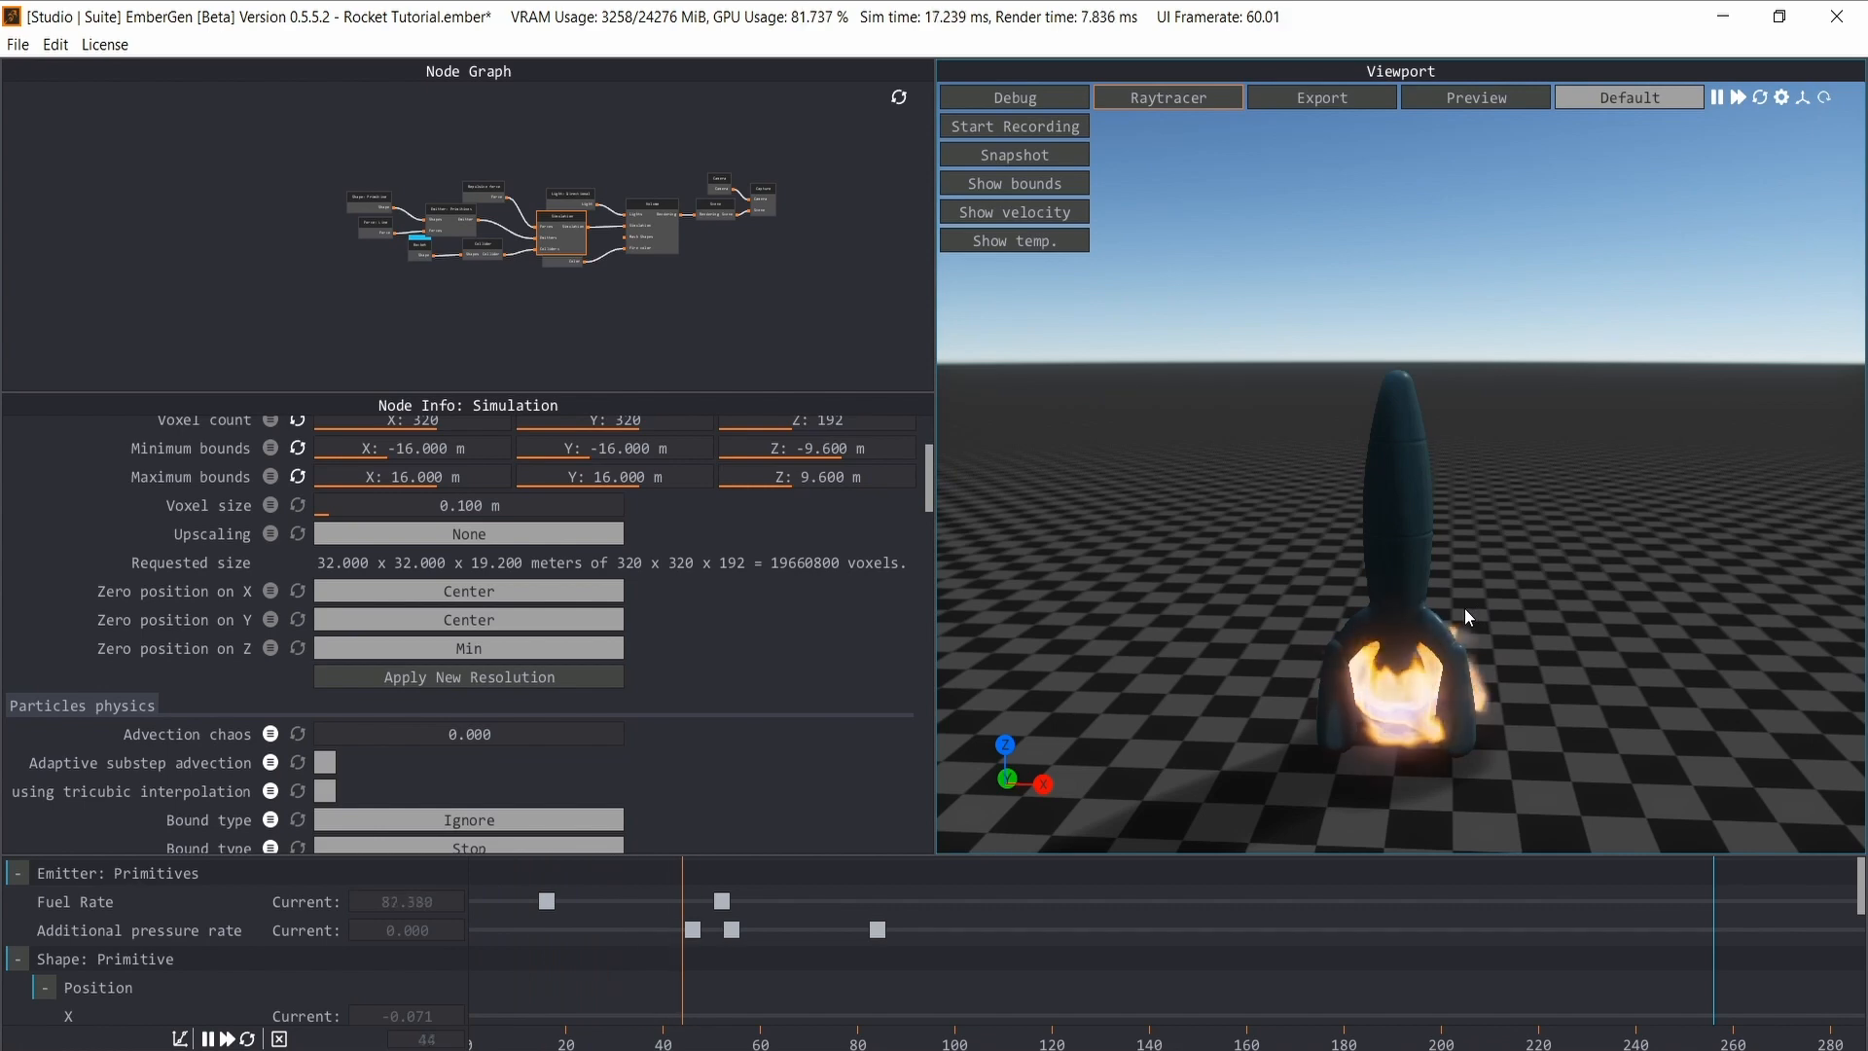
{"action": "left_click_drag", "start_coordinate": [1405, 630], "coordinate": [1473, 535]}
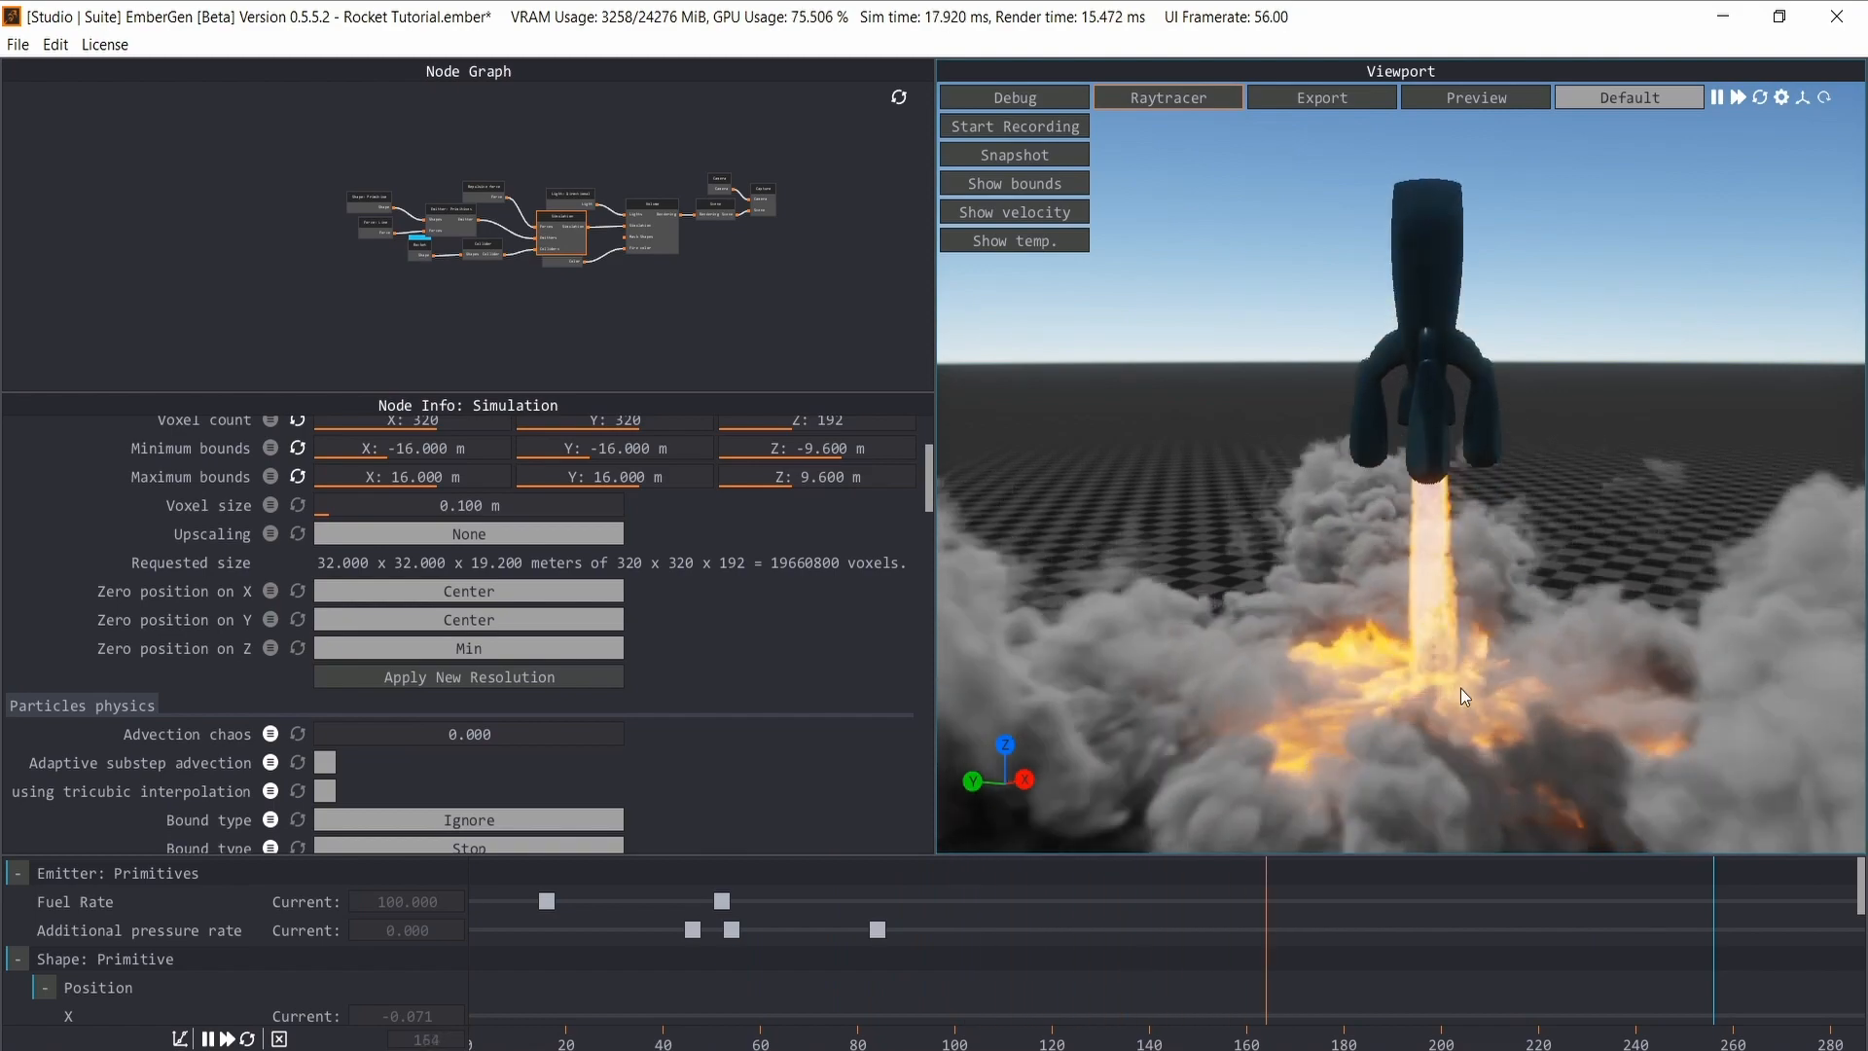
{"action": "left_click_drag", "start_coordinate": [1405, 650], "coordinate": [1358, 646]}
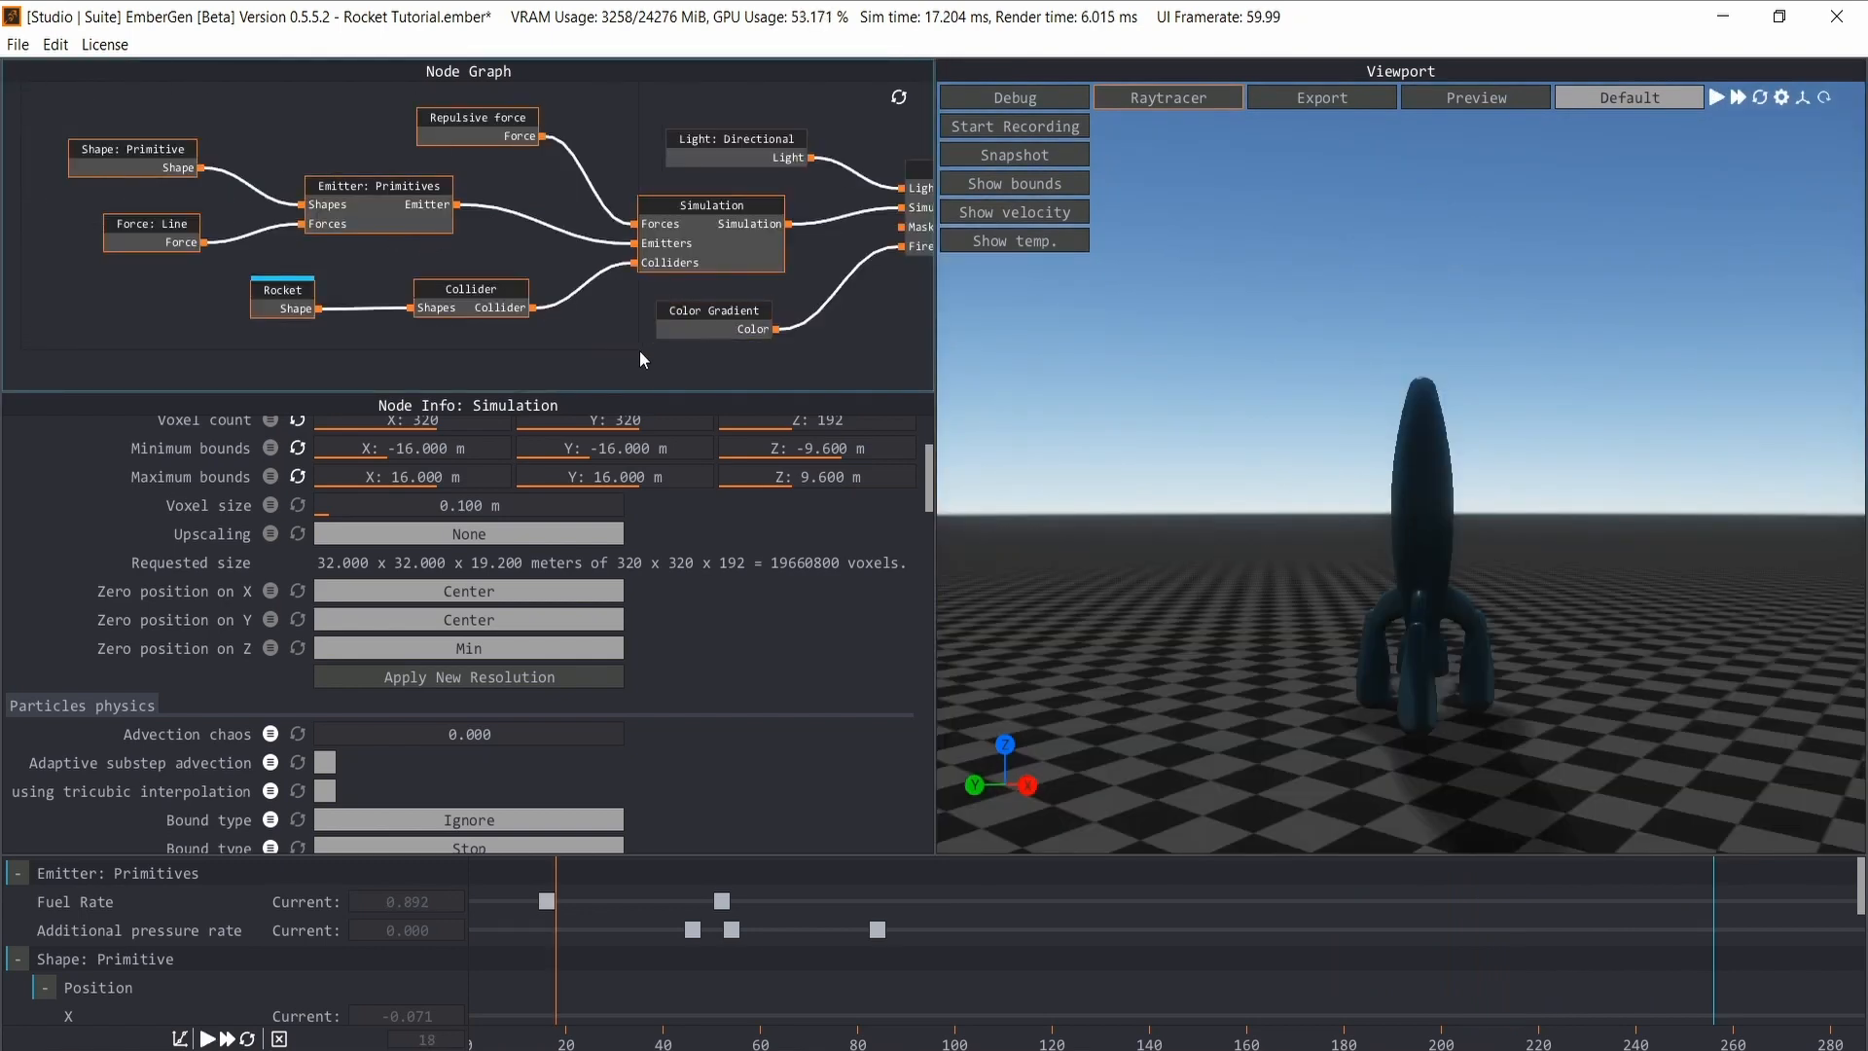
- Move the existing simulation nodes aside and delete the link between the Simulation and Volume nodes
{"action": "left_click_drag", "start_coordinate": [675, 200], "coordinate": [415, 30]}
{"action": "middle_click_drag", "start_coordinate": [556, 139], "coordinate": [527, 295]}
{"action": "left_click", "coordinate": [570, 213]}
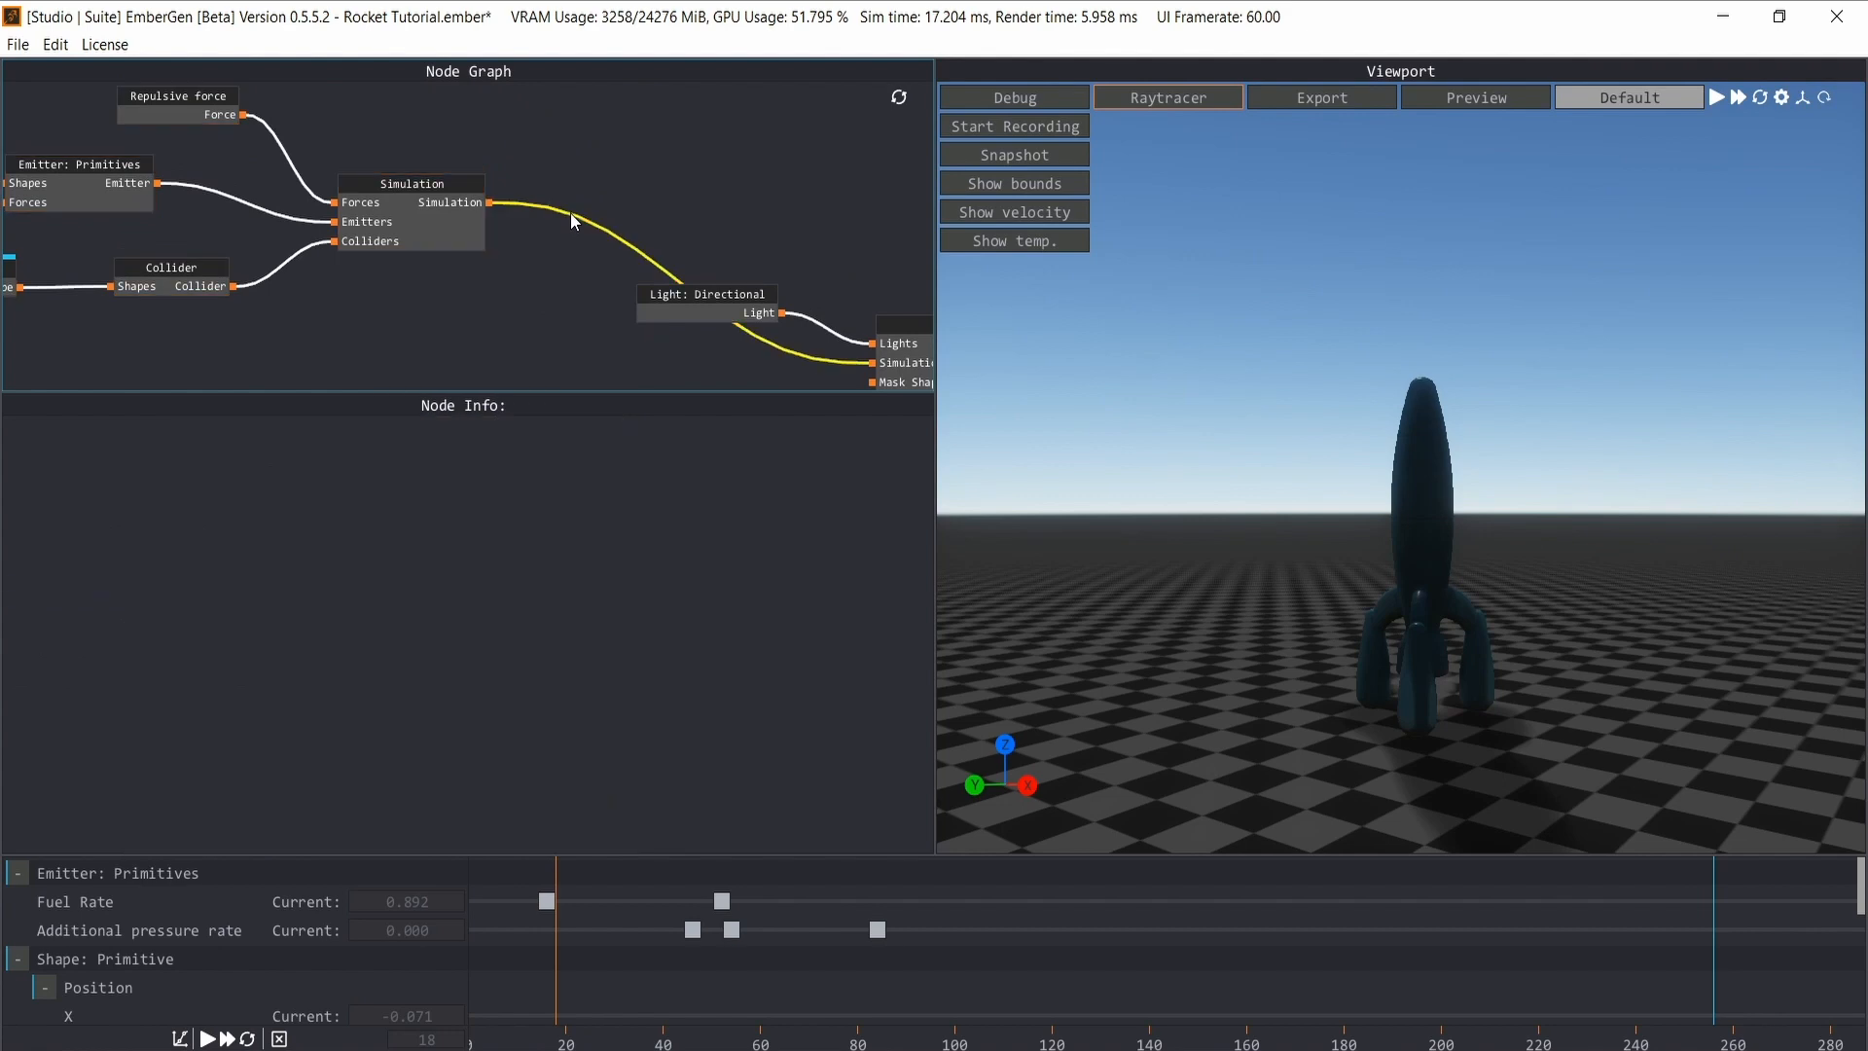
{"action": "key", "text": "Delete"}
{"action": "scroll", "coordinate": [578, 161], "scroll_direction": "down", "scroll_amount": 2}
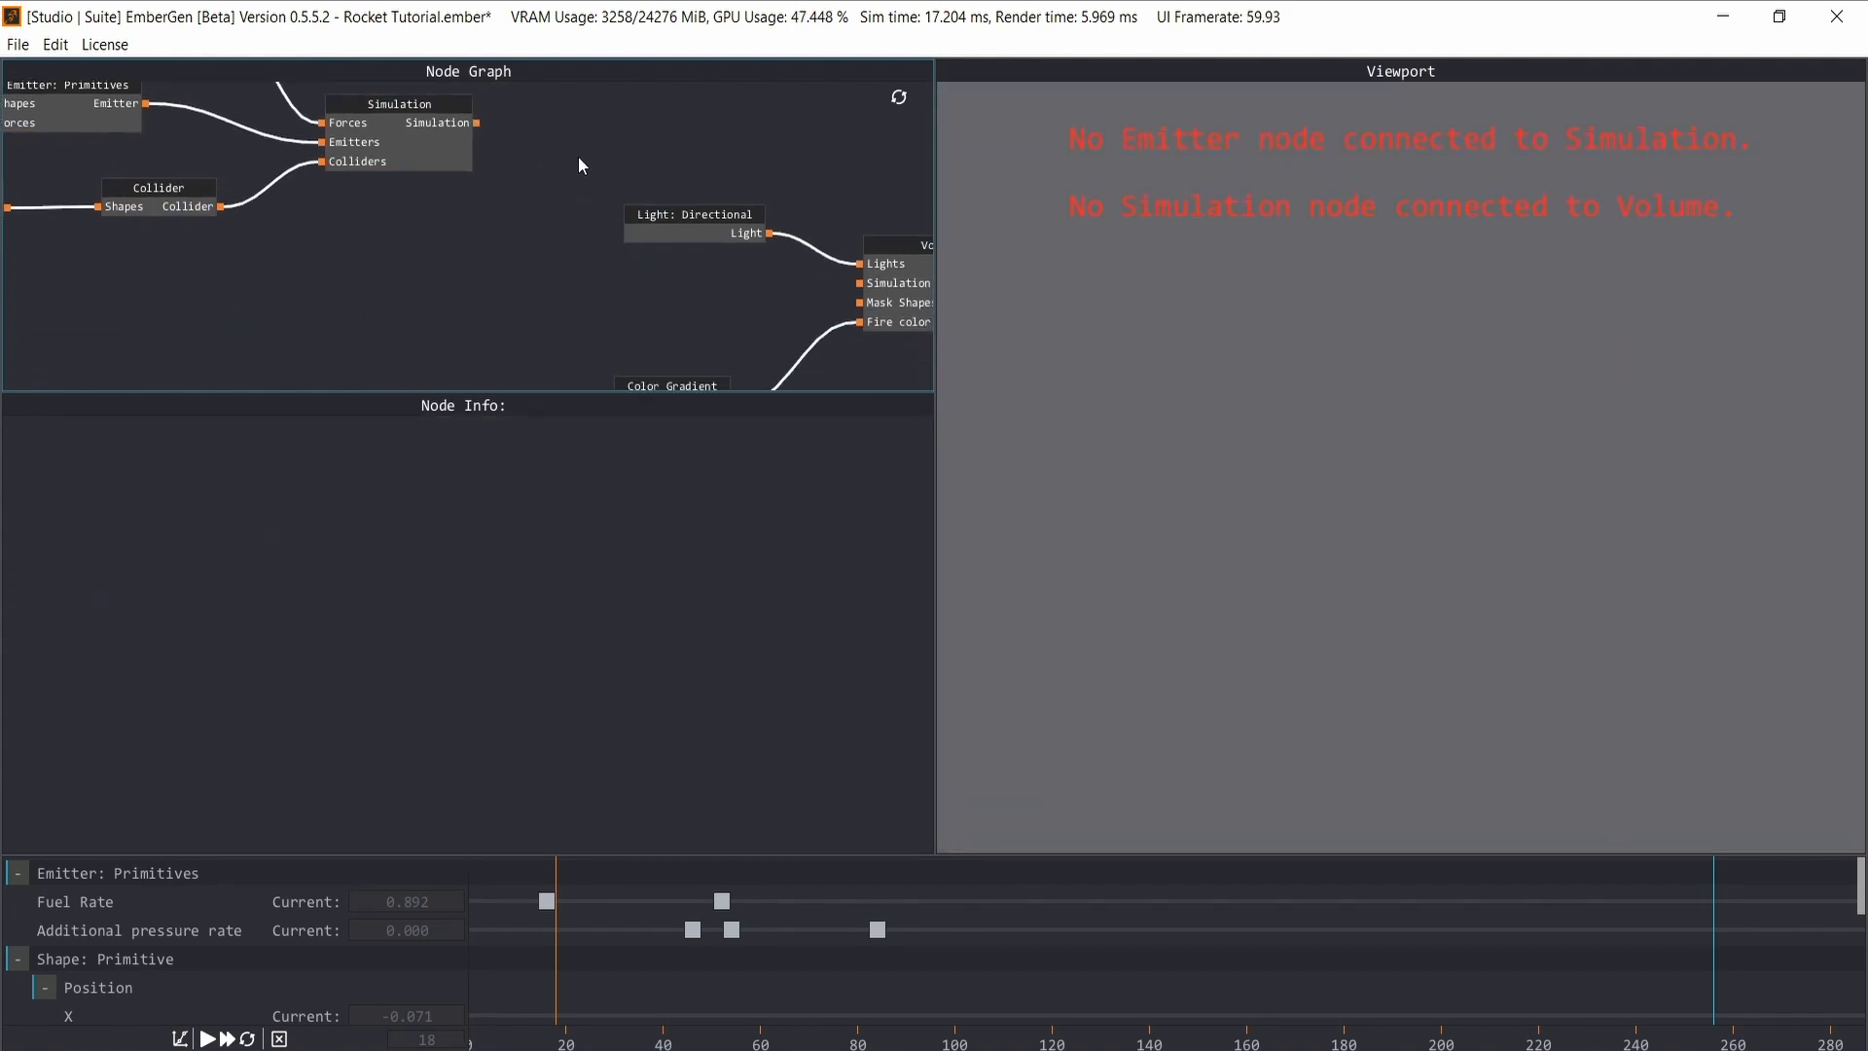
- Add a new Simulation node and connect its output to the Volume node's Simulation input
{"action": "right_click", "coordinate": [607, 259]}
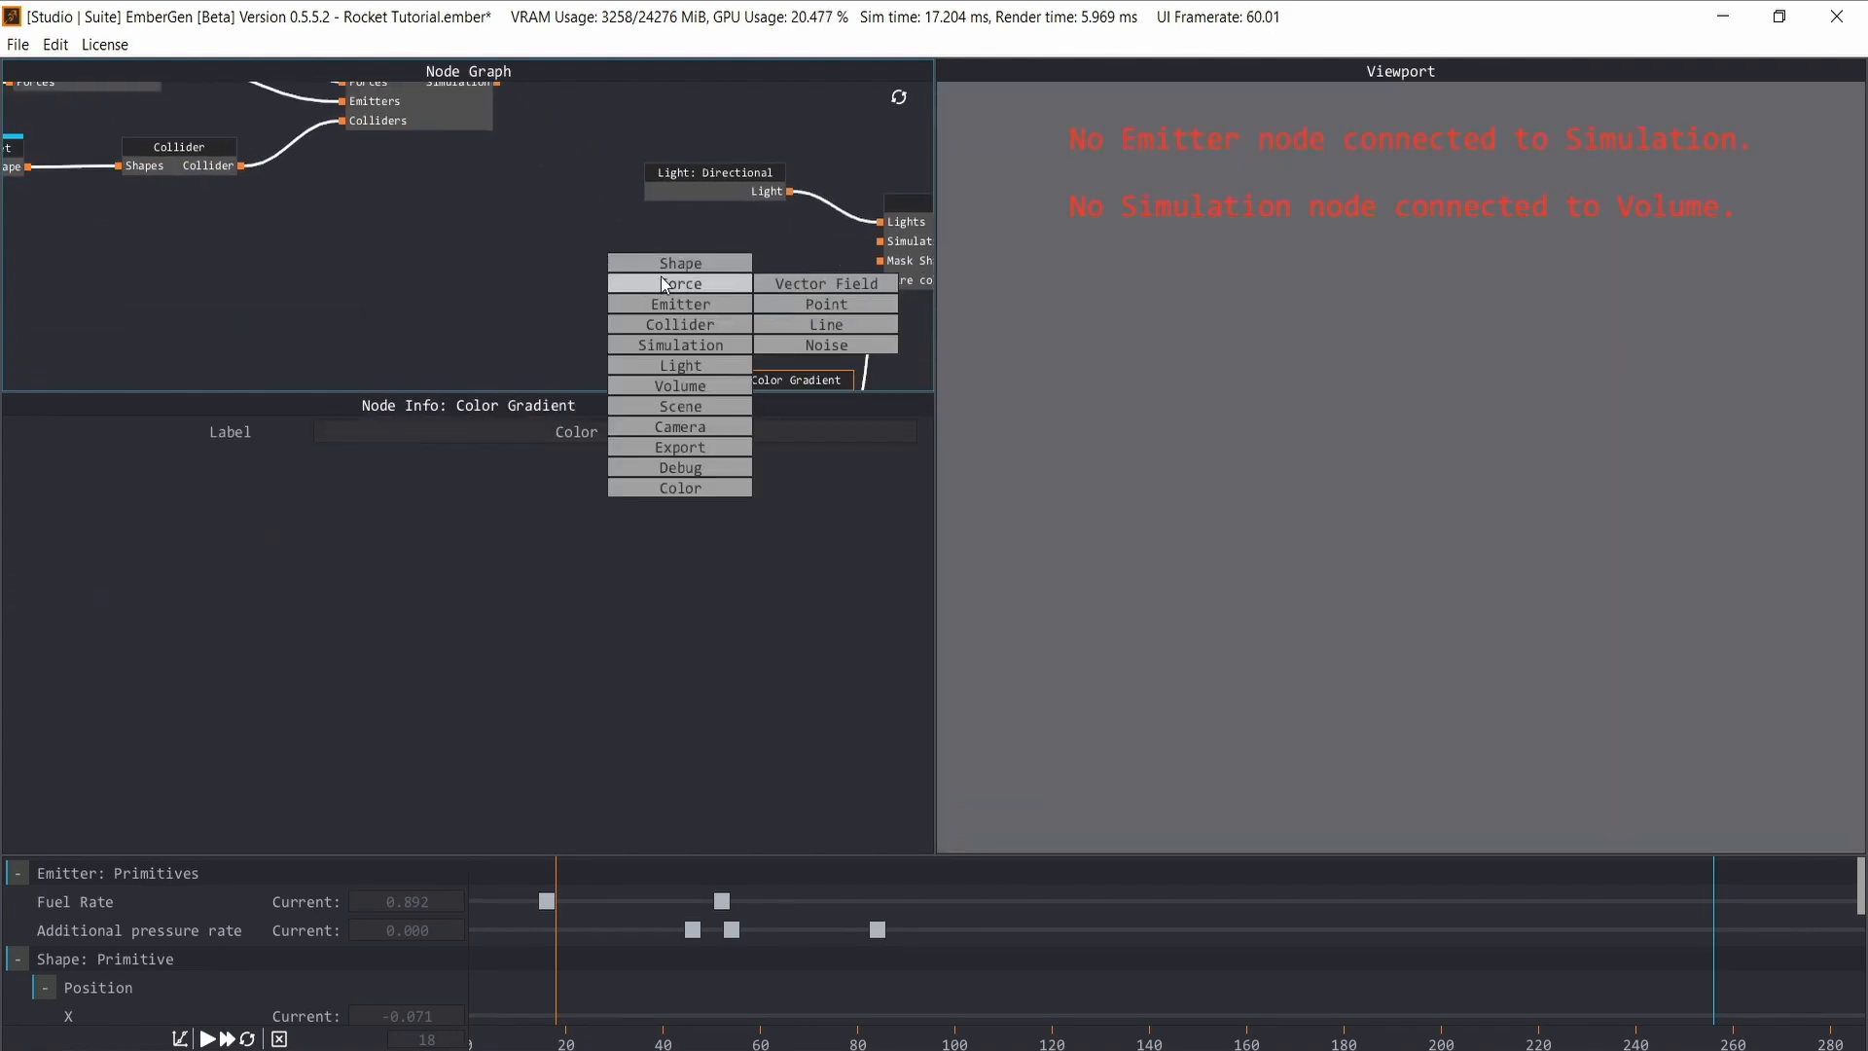
{"action": "left_click", "coordinate": [675, 343]}
{"action": "left_click_drag", "start_coordinate": [759, 259], "coordinate": [890, 249]}
{"action": "middle_click_drag", "start_coordinate": [691, 237], "coordinate": [686, 245]}
- Create a primitive emitter on the new simulation's Emitters input and a primitive shape on that emitter's Shapes input
{"action": "left_click_drag", "start_coordinate": [599, 286], "coordinate": [456, 277]}
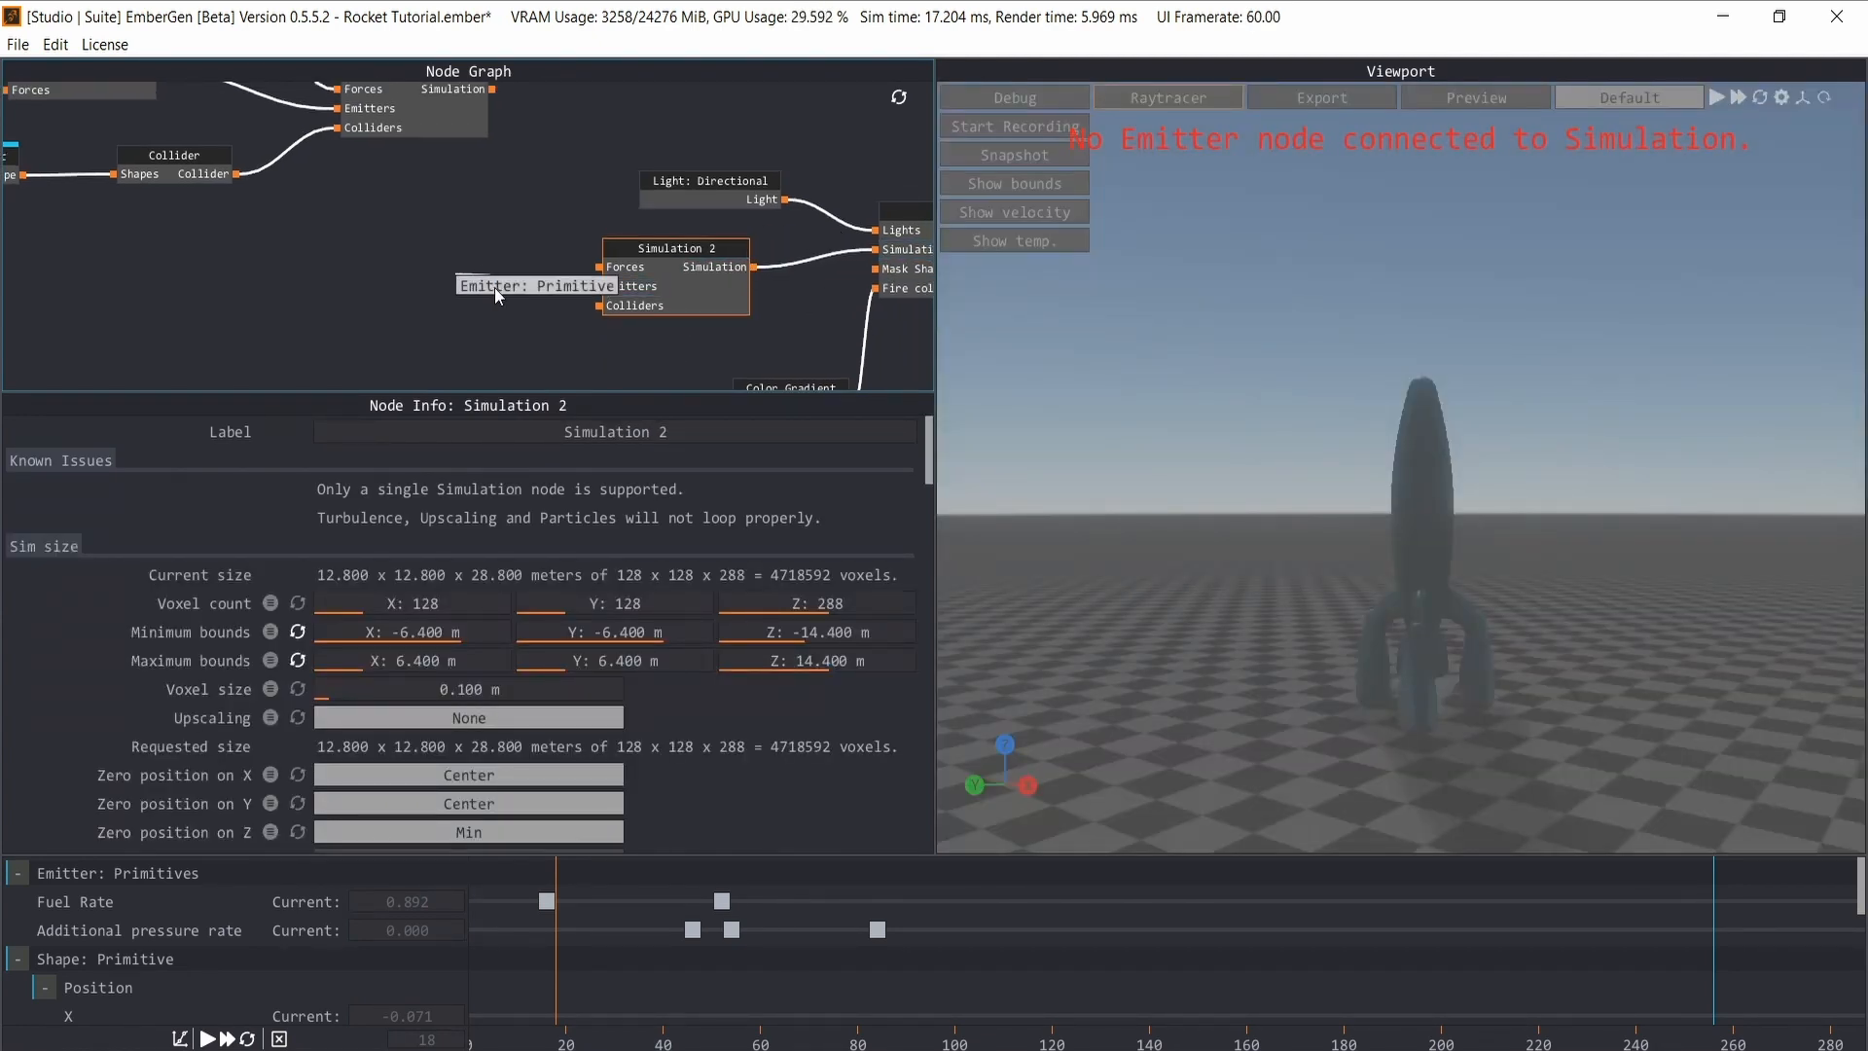
{"action": "left_click", "coordinate": [494, 288]}
{"action": "scroll", "coordinate": [540, 275], "scroll_direction": "up", "scroll_amount": 3}
{"action": "left_click_drag", "start_coordinate": [403, 259], "coordinate": [324, 235]}
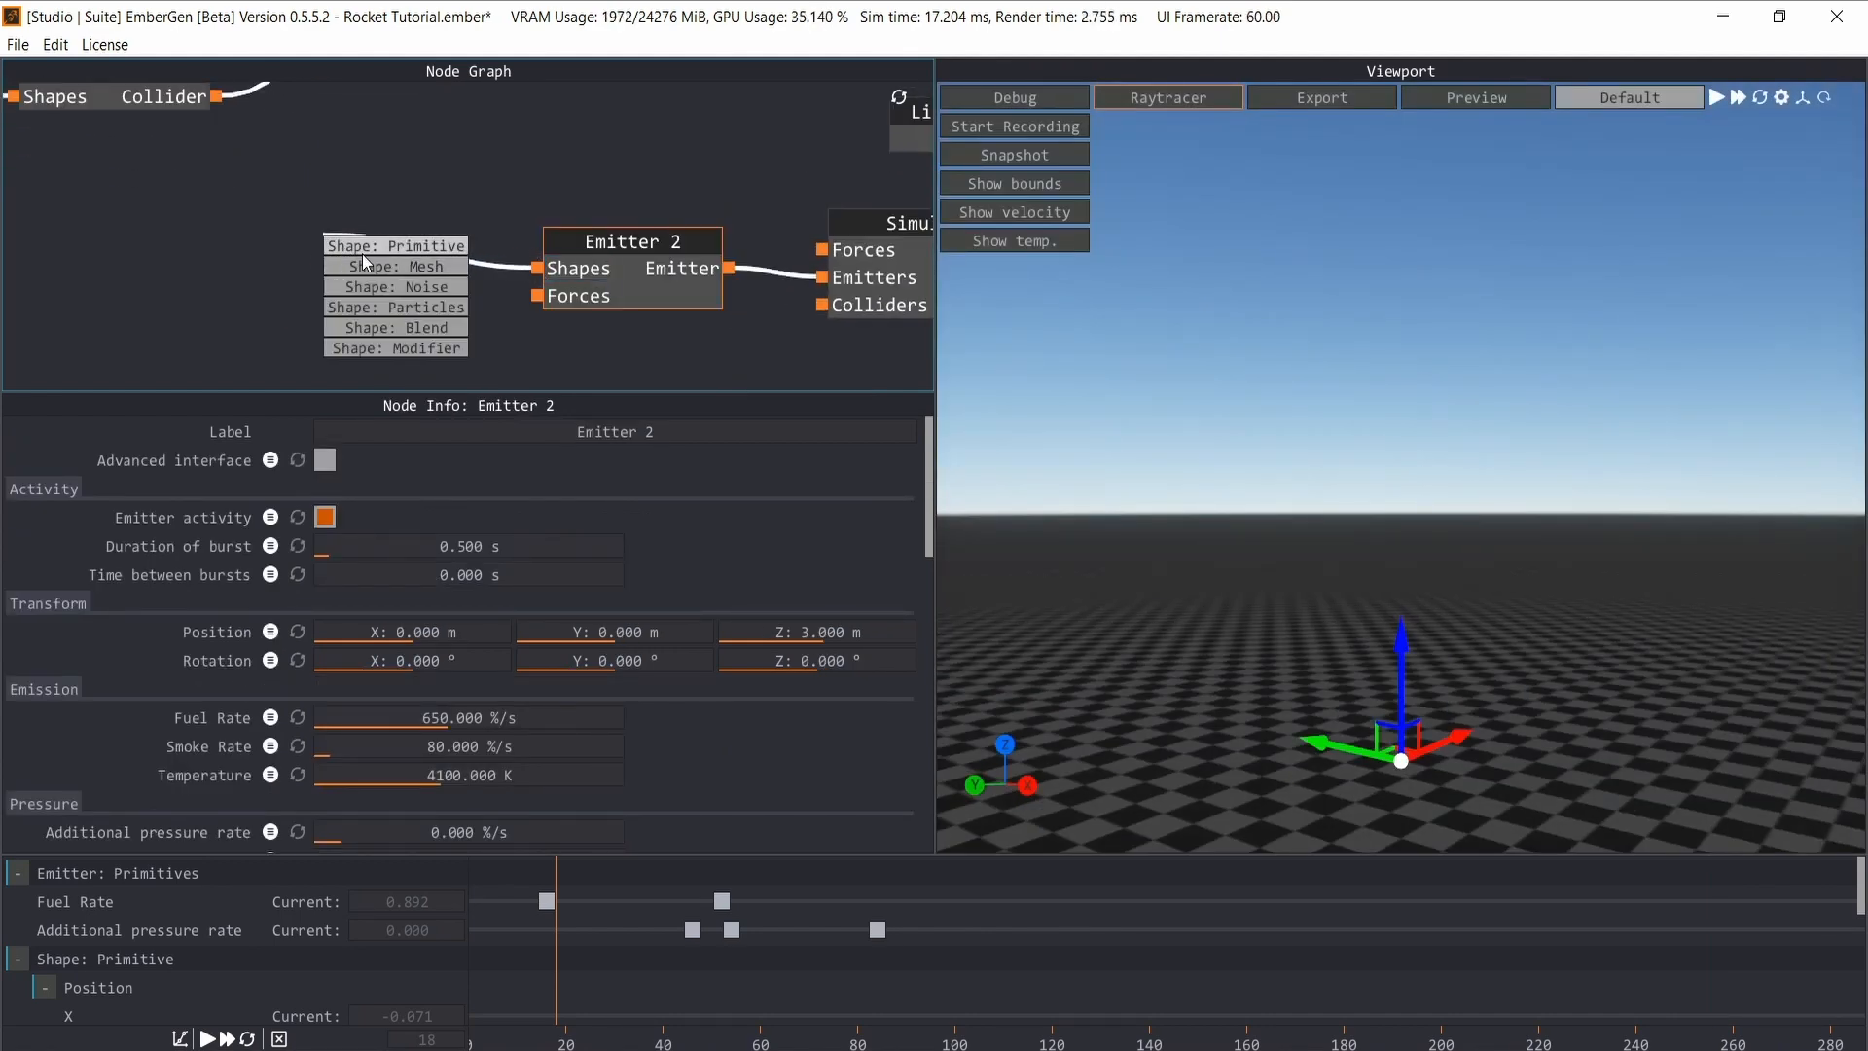
{"action": "left_click", "coordinate": [357, 245]}
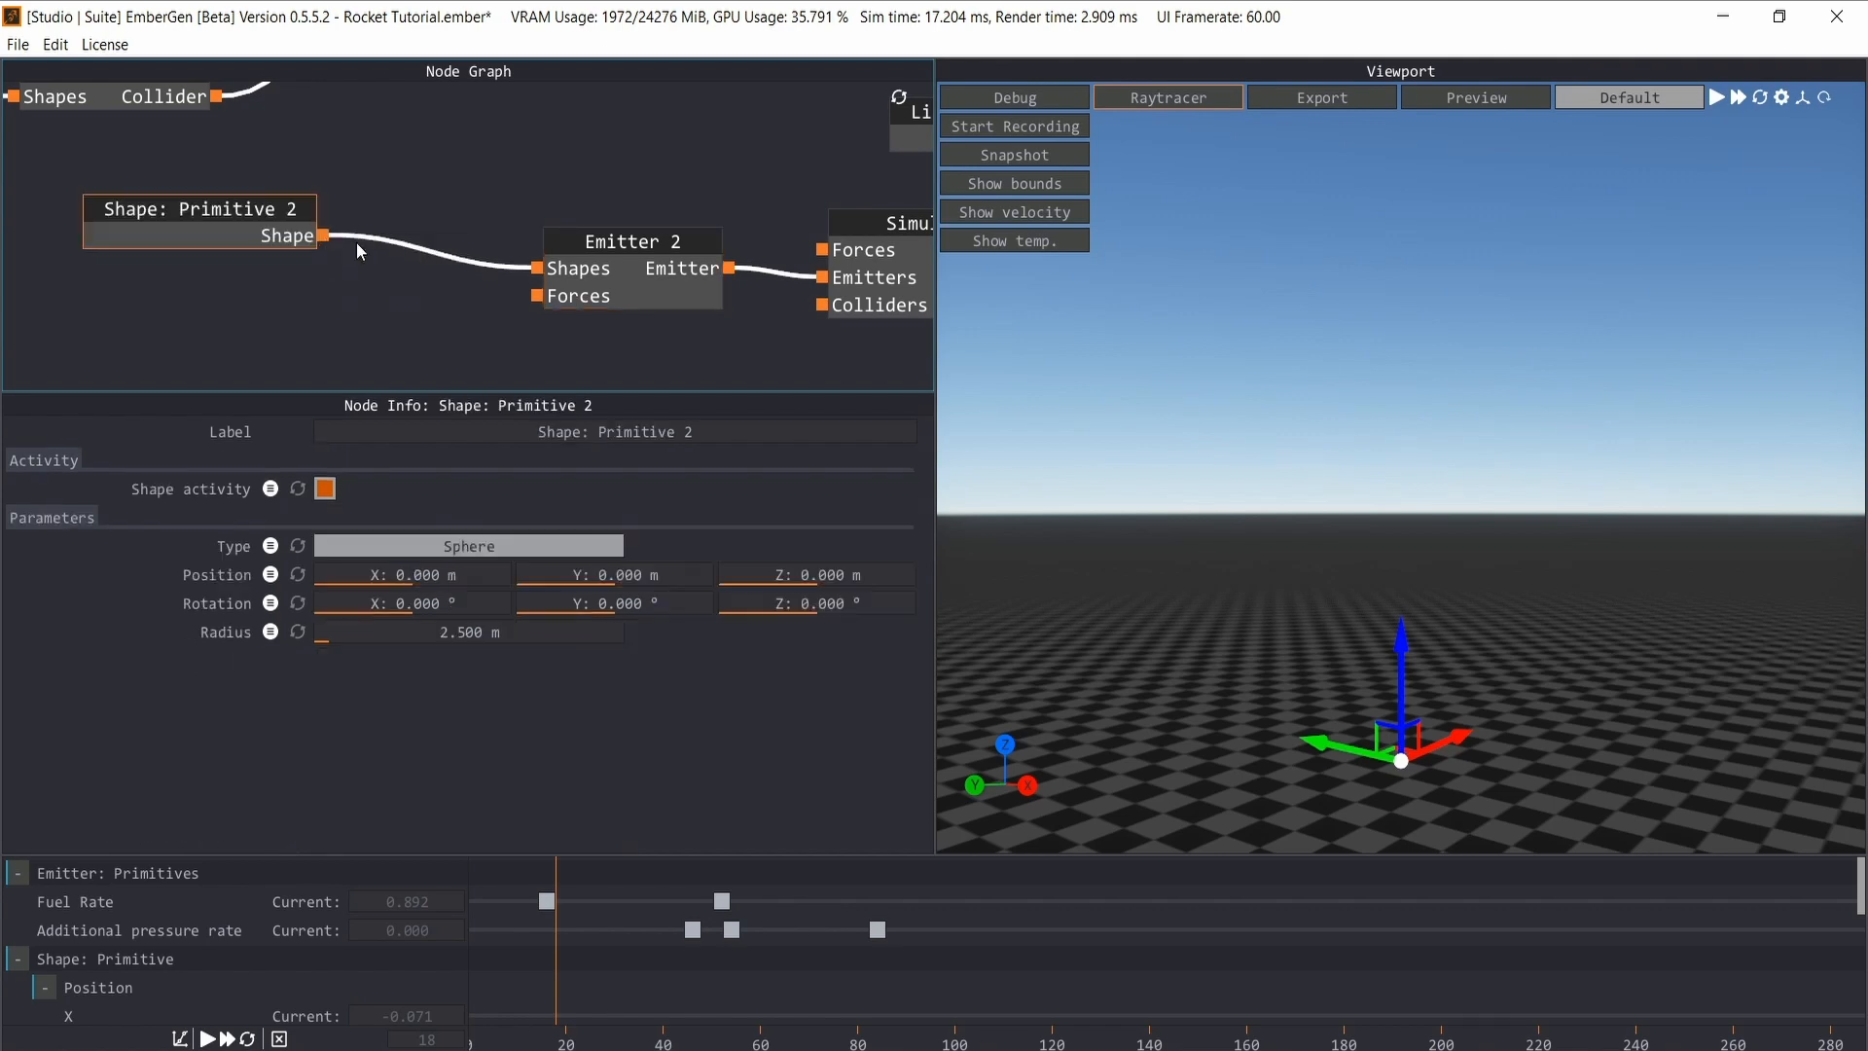
{"action": "left_click_drag", "start_coordinate": [249, 208], "coordinate": [294, 231]}
{"action": "scroll", "coordinate": [271, 227], "scroll_direction": "down", "scroll_amount": 2}
{"action": "middle_click_drag", "start_coordinate": [270, 226], "coordinate": [250, 204]}
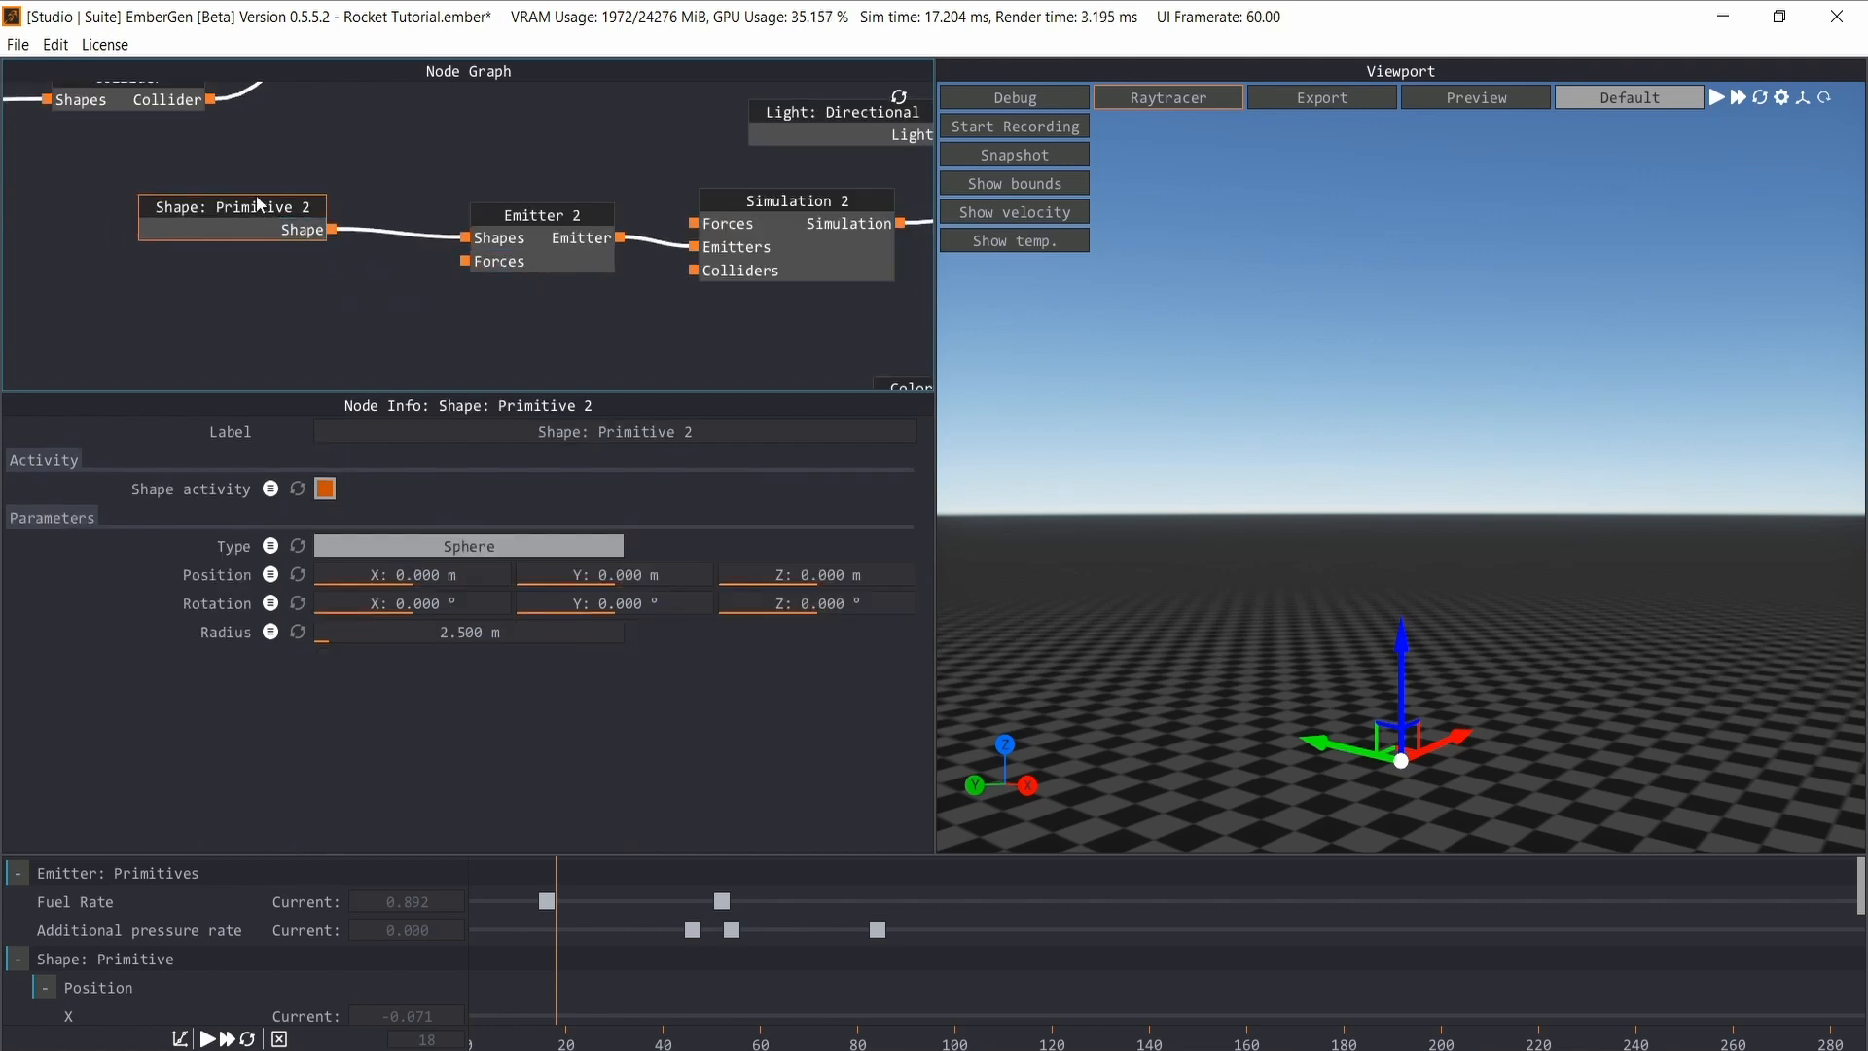
- Change the new emitter shape to a Capsule with a length of 2 m and a radius of 0.65 m
{"action": "left_click", "coordinate": [526, 545]}
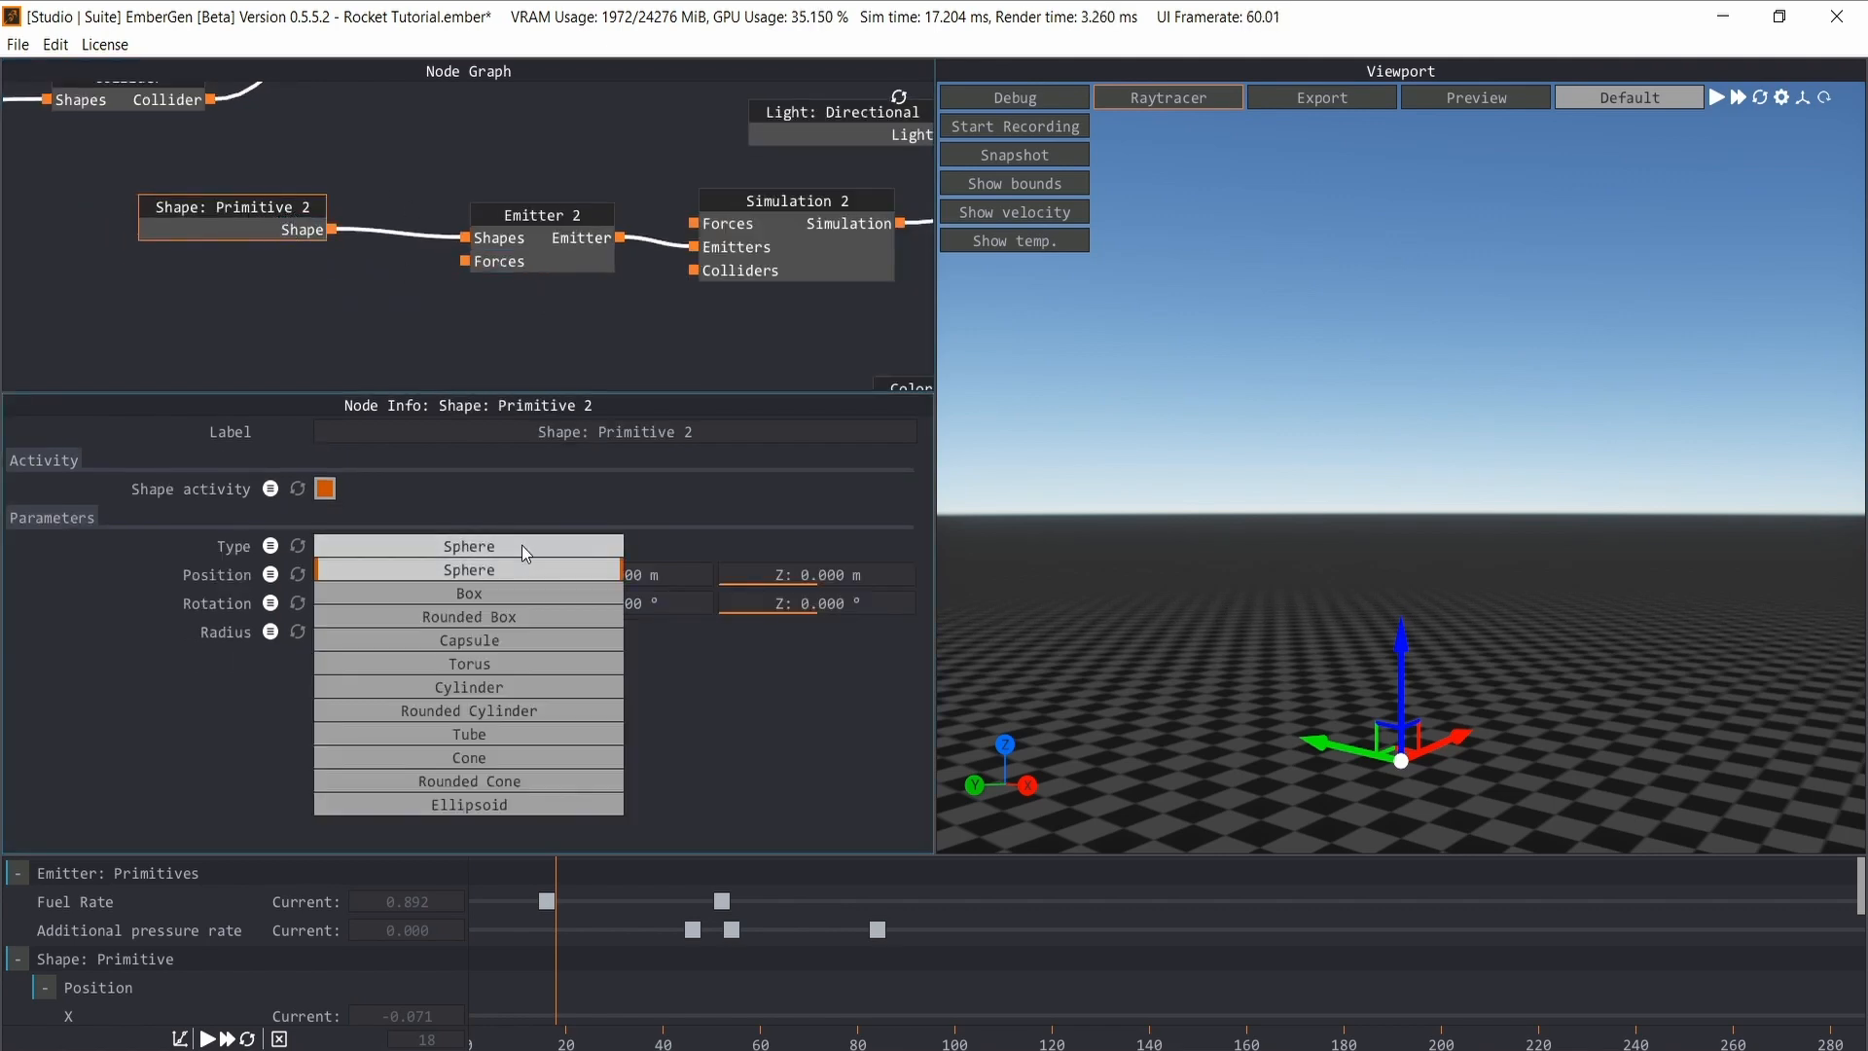
{"action": "left_click", "coordinate": [473, 651]}
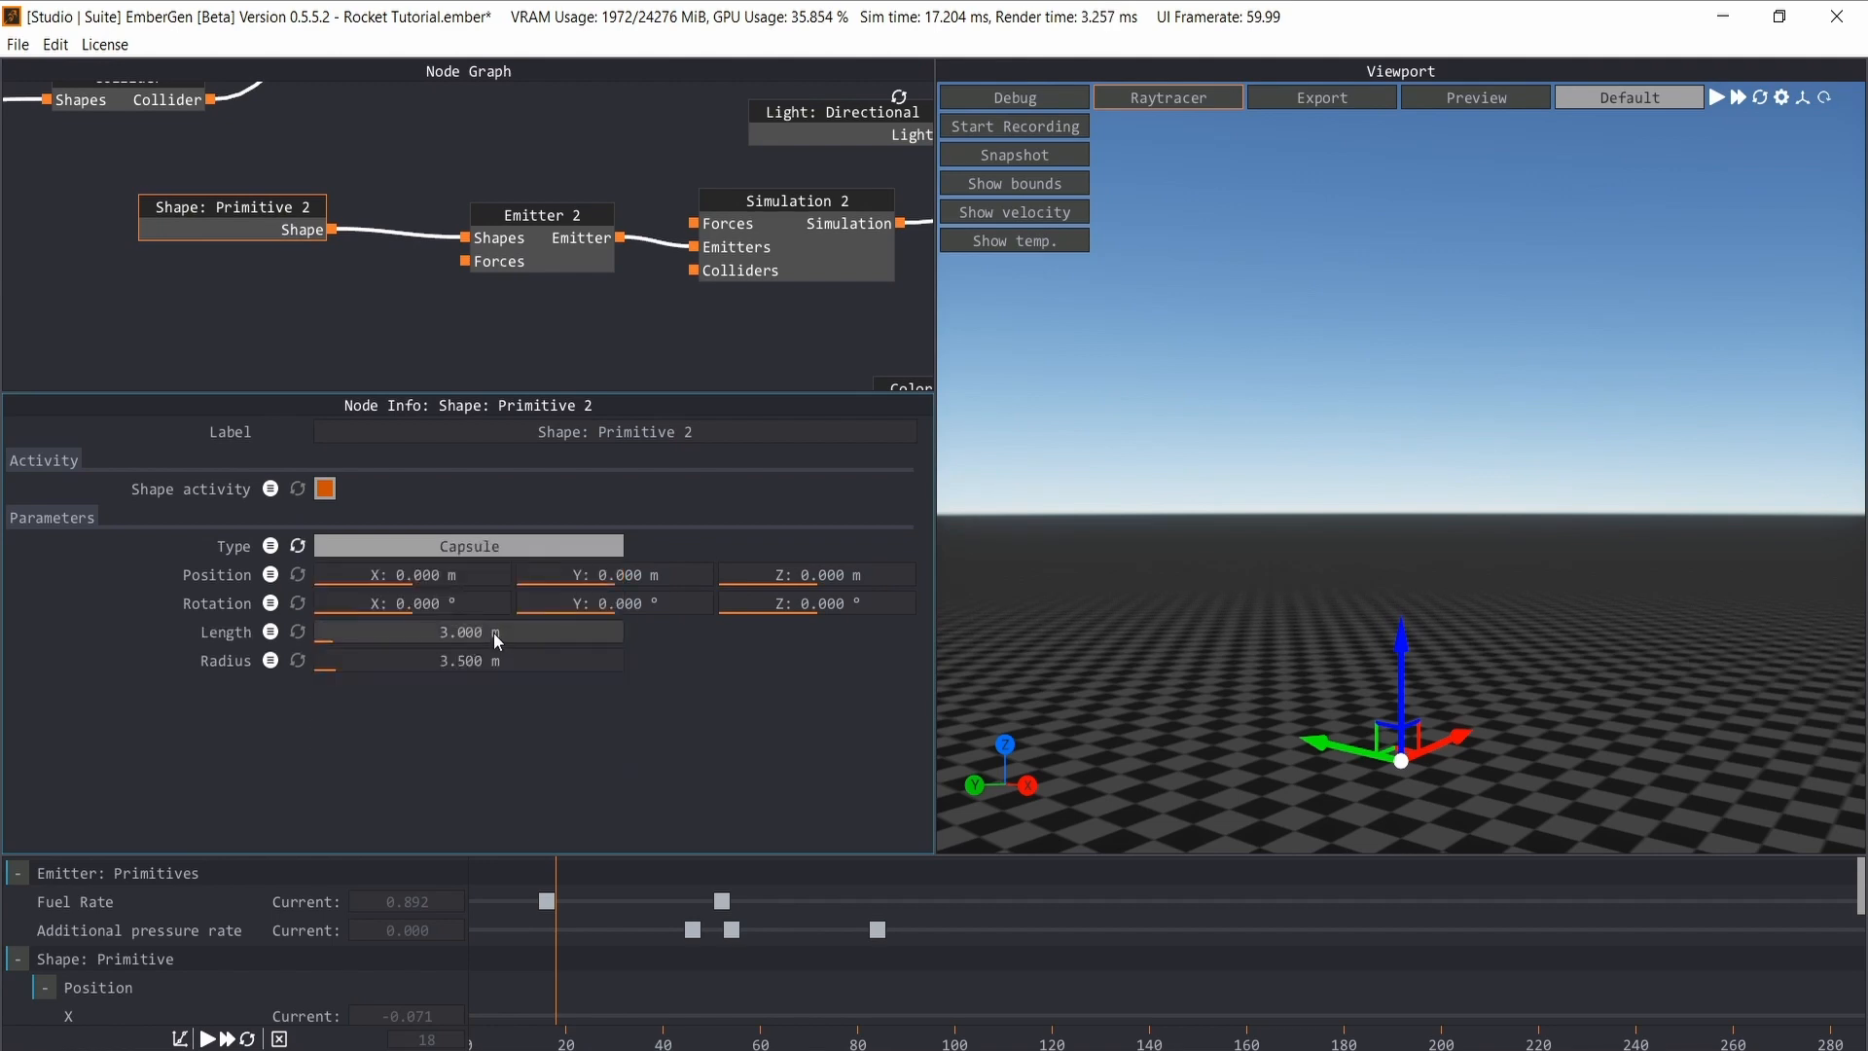
{"action": "double_click", "coordinate": [461, 634]}
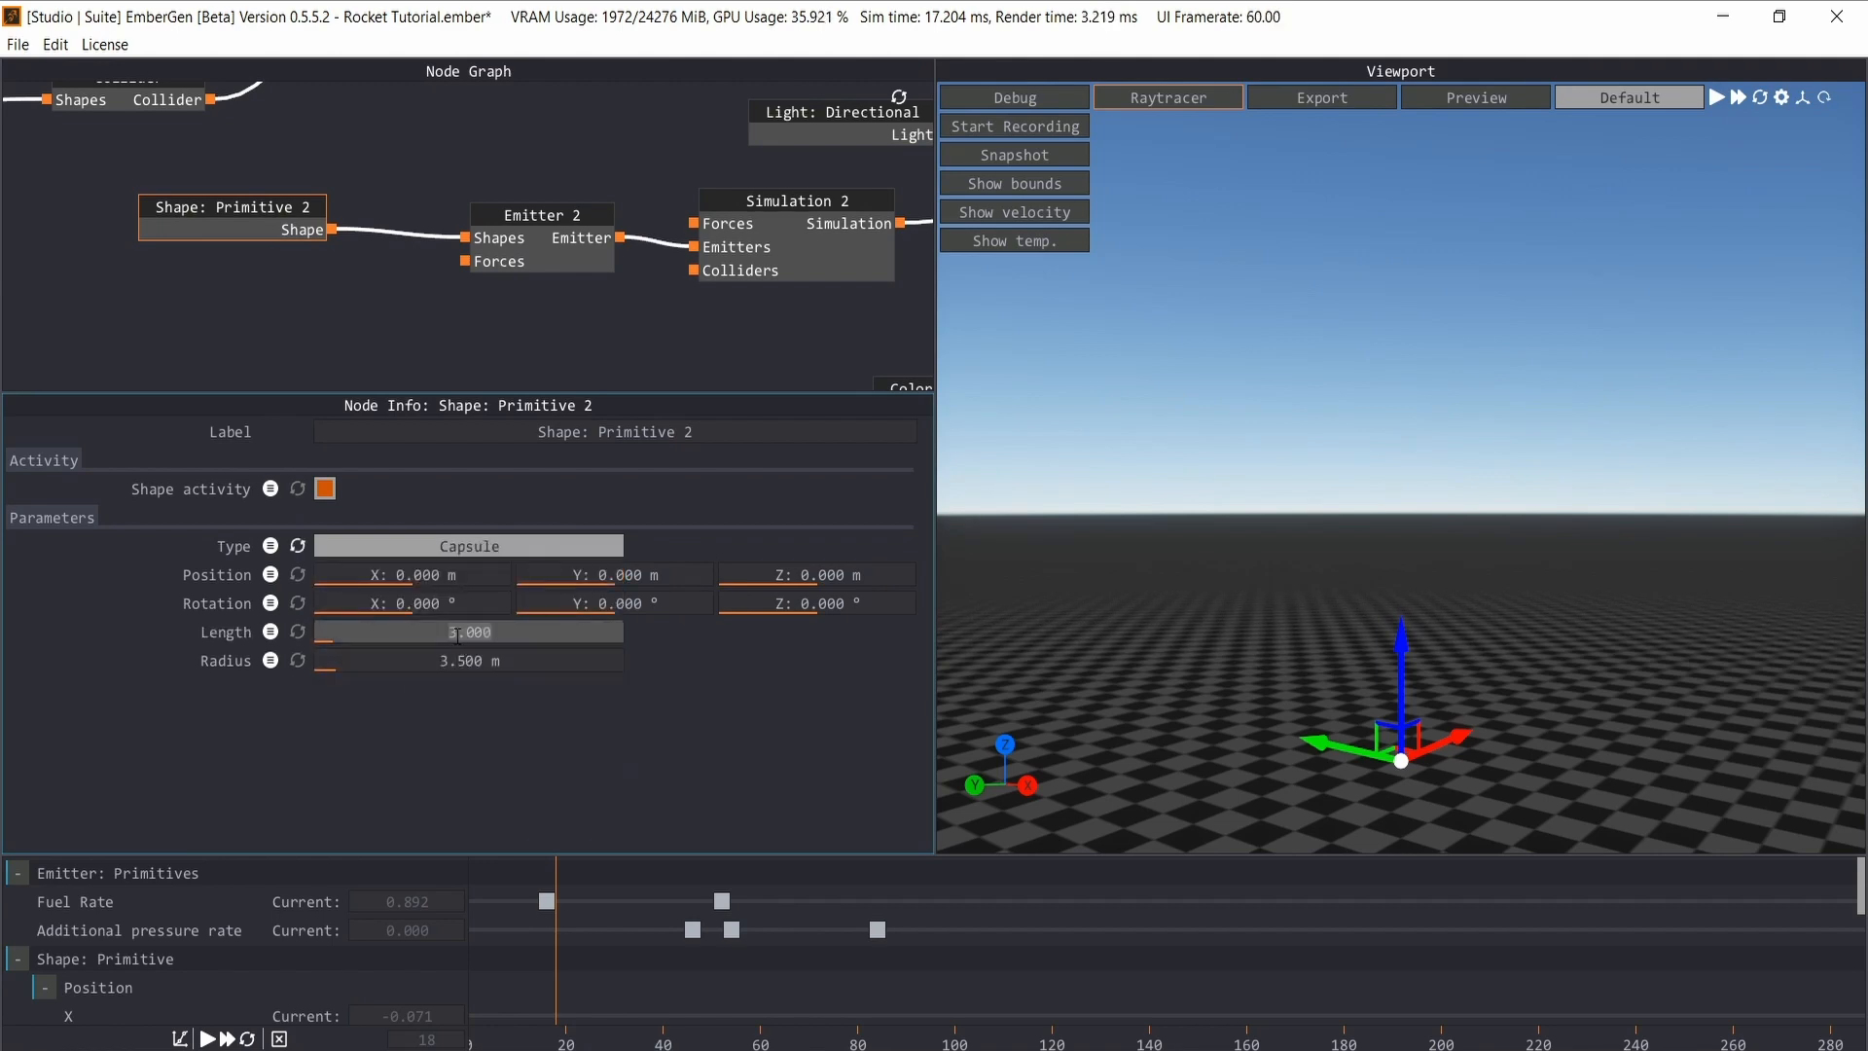
{"action": "type", "text": "2"}
{"action": "key", "text": "Return"}
{"action": "double_click", "coordinate": [474, 659]}
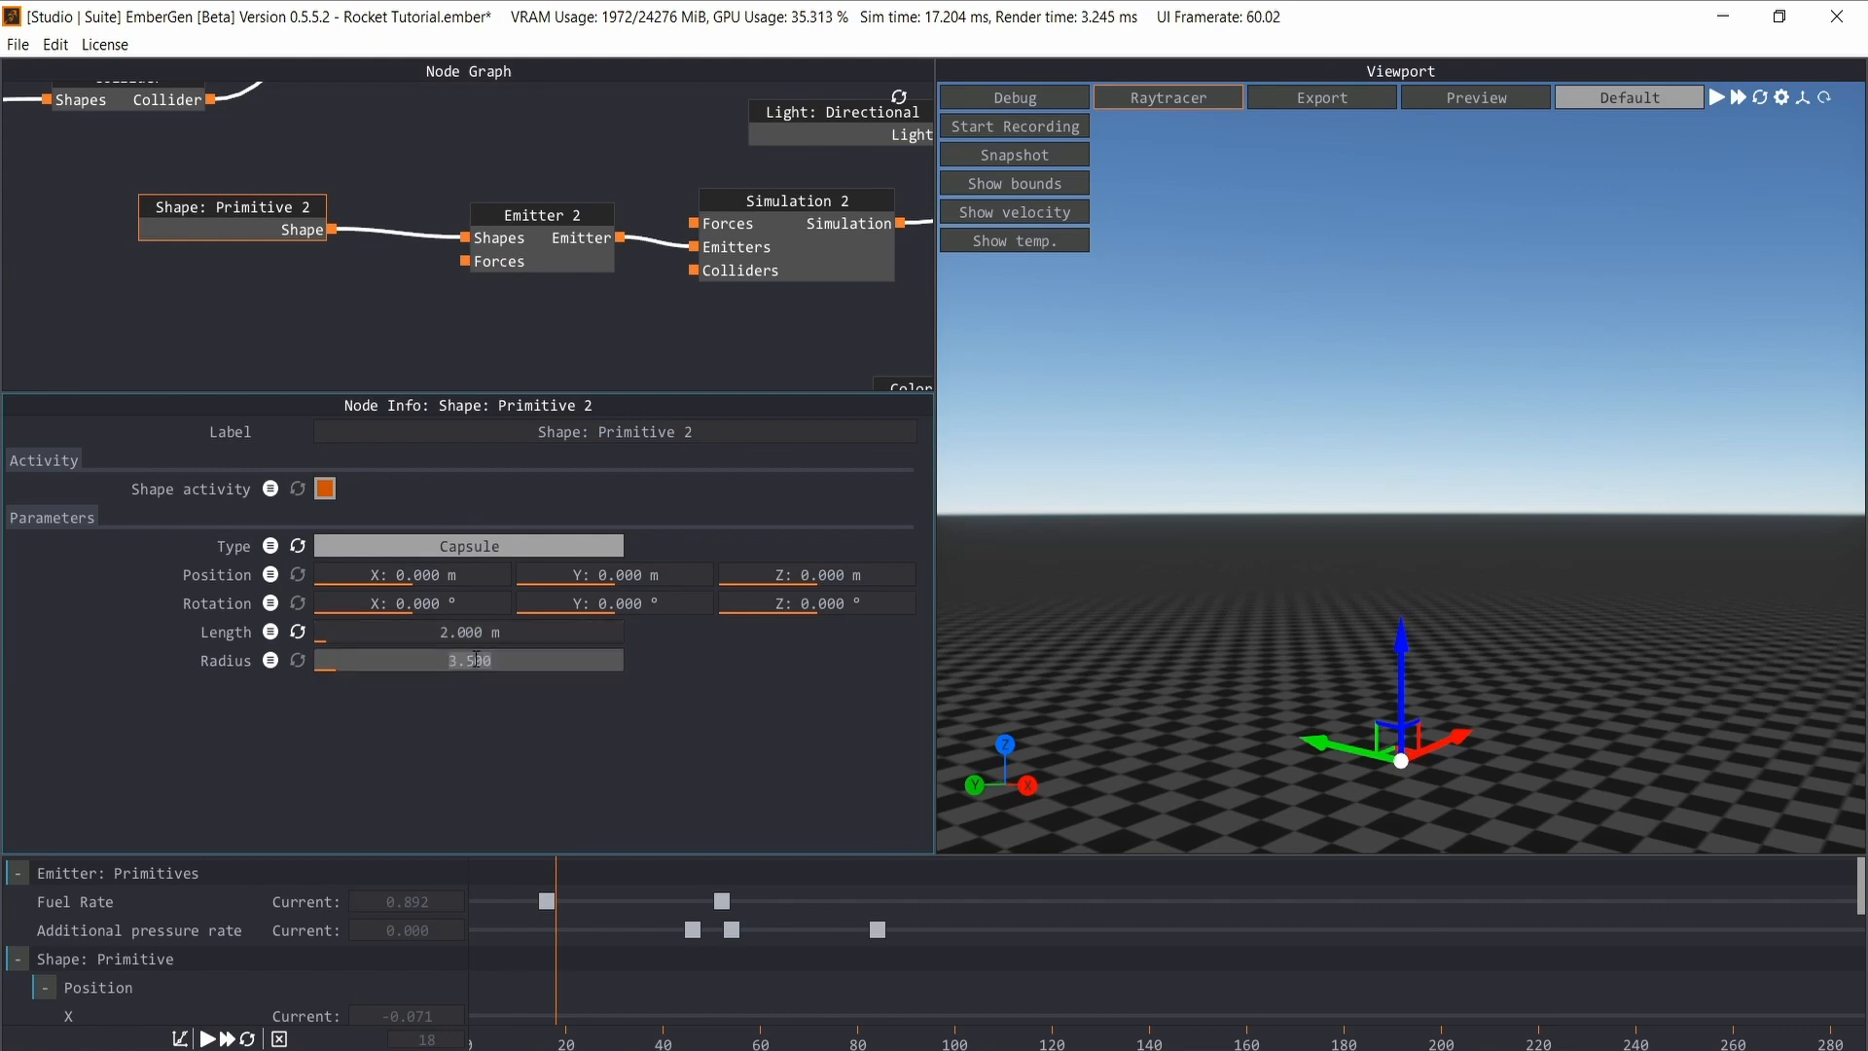
{"action": "type", "text": ".65"}
{"action": "key", "text": "Return"}
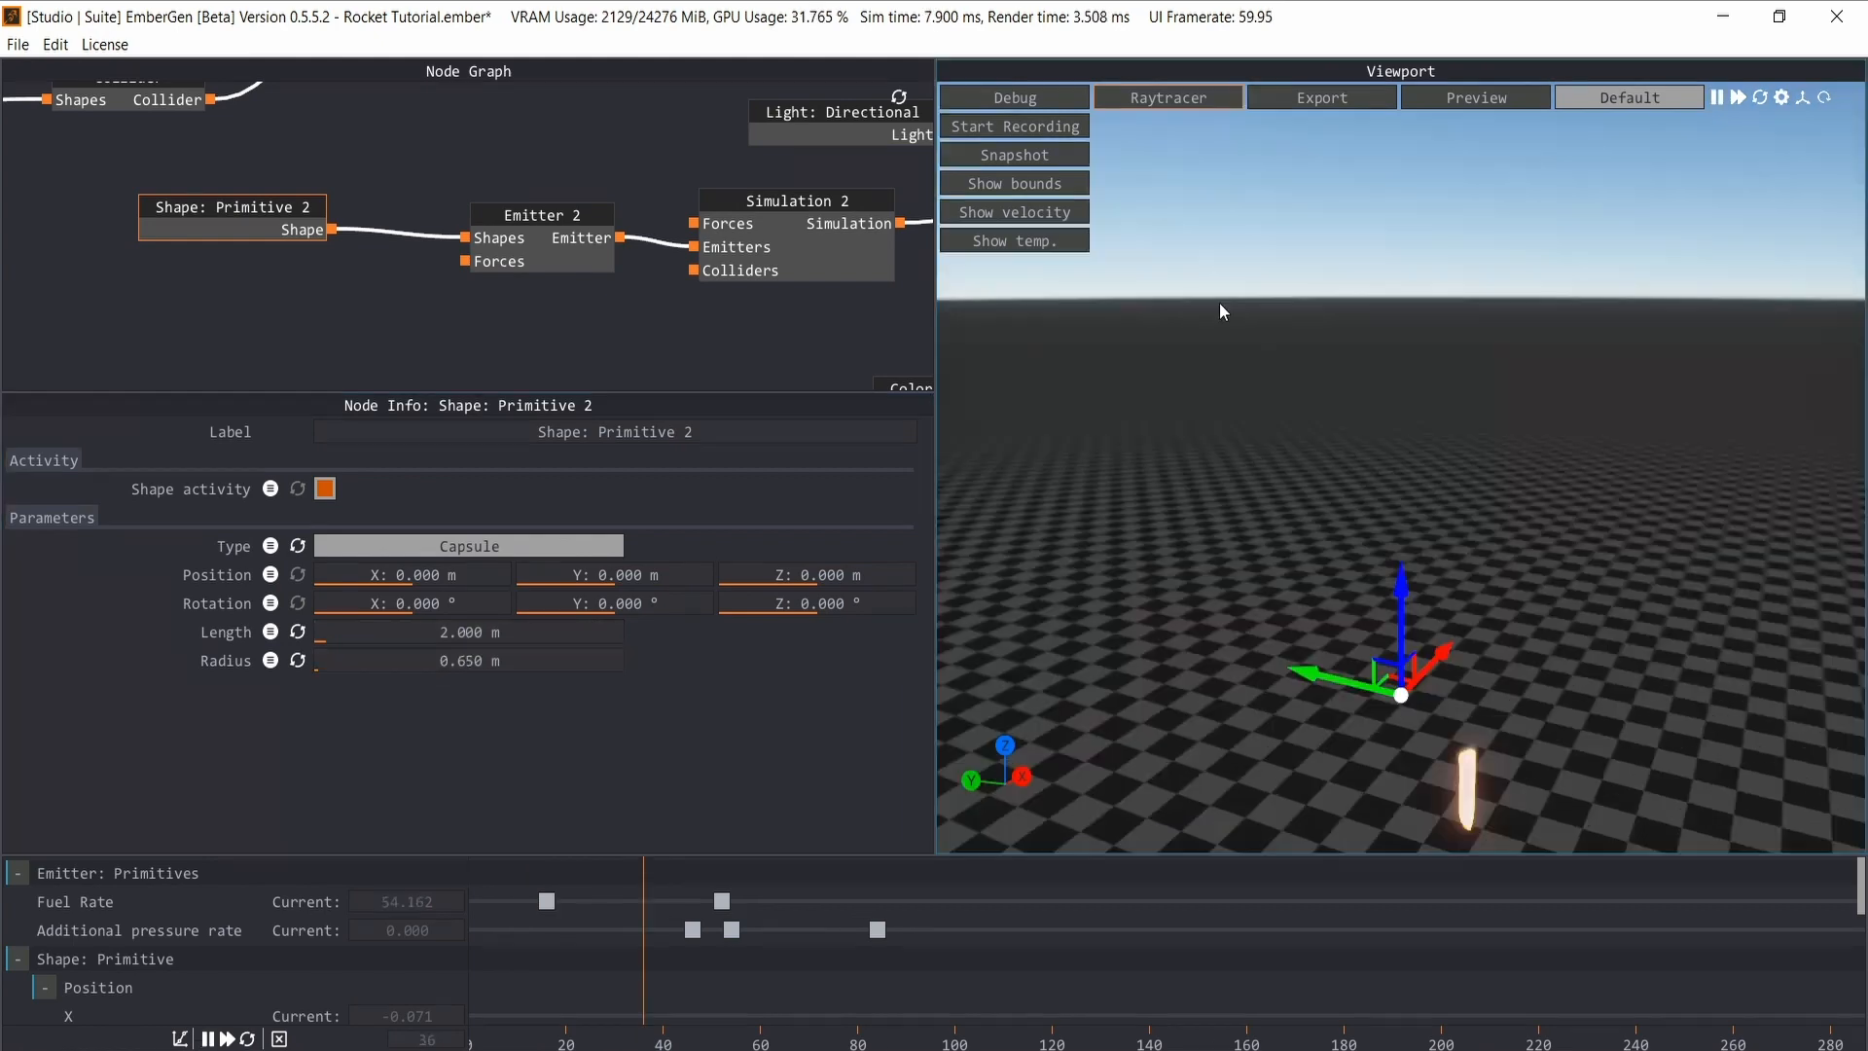
- Display the simulation bounds in the viewport and view the new emitter's flame against them
{"action": "left_click_drag", "start_coordinate": [1392, 481], "coordinate": [1357, 417]}
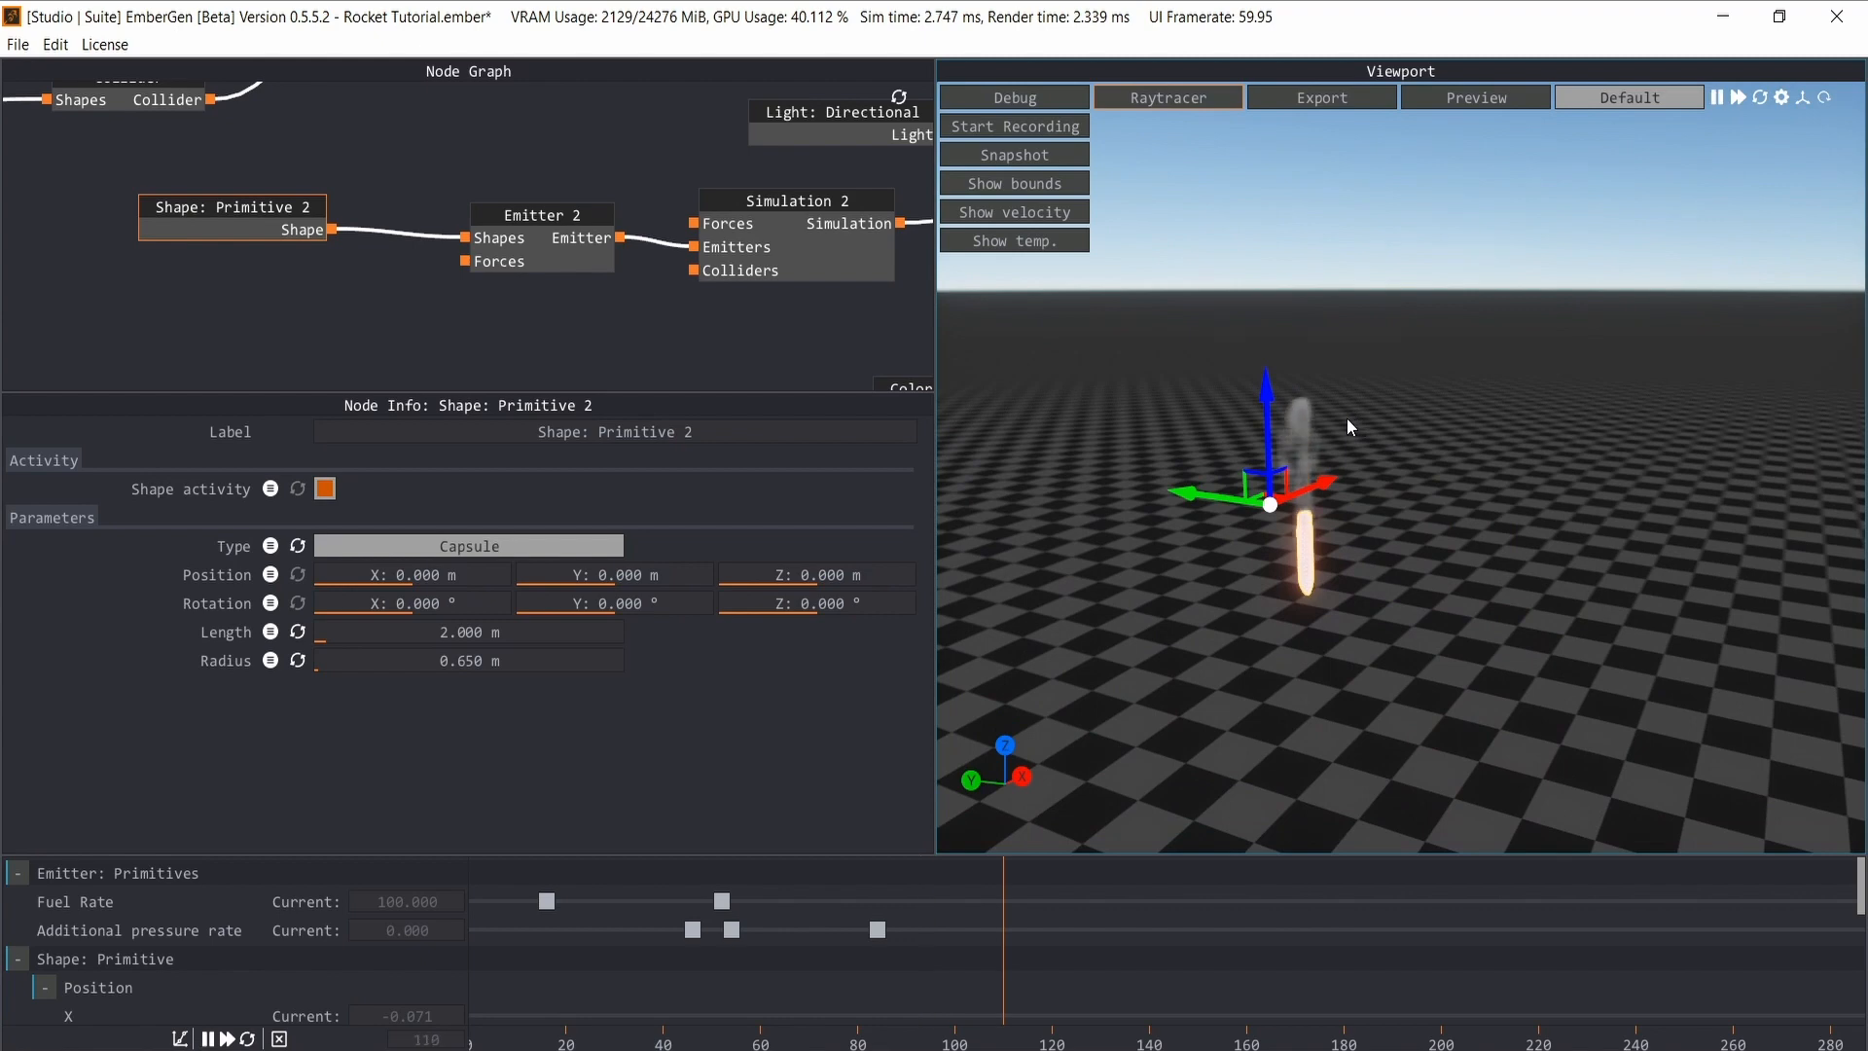
{"action": "left_click", "coordinate": [1015, 183]}
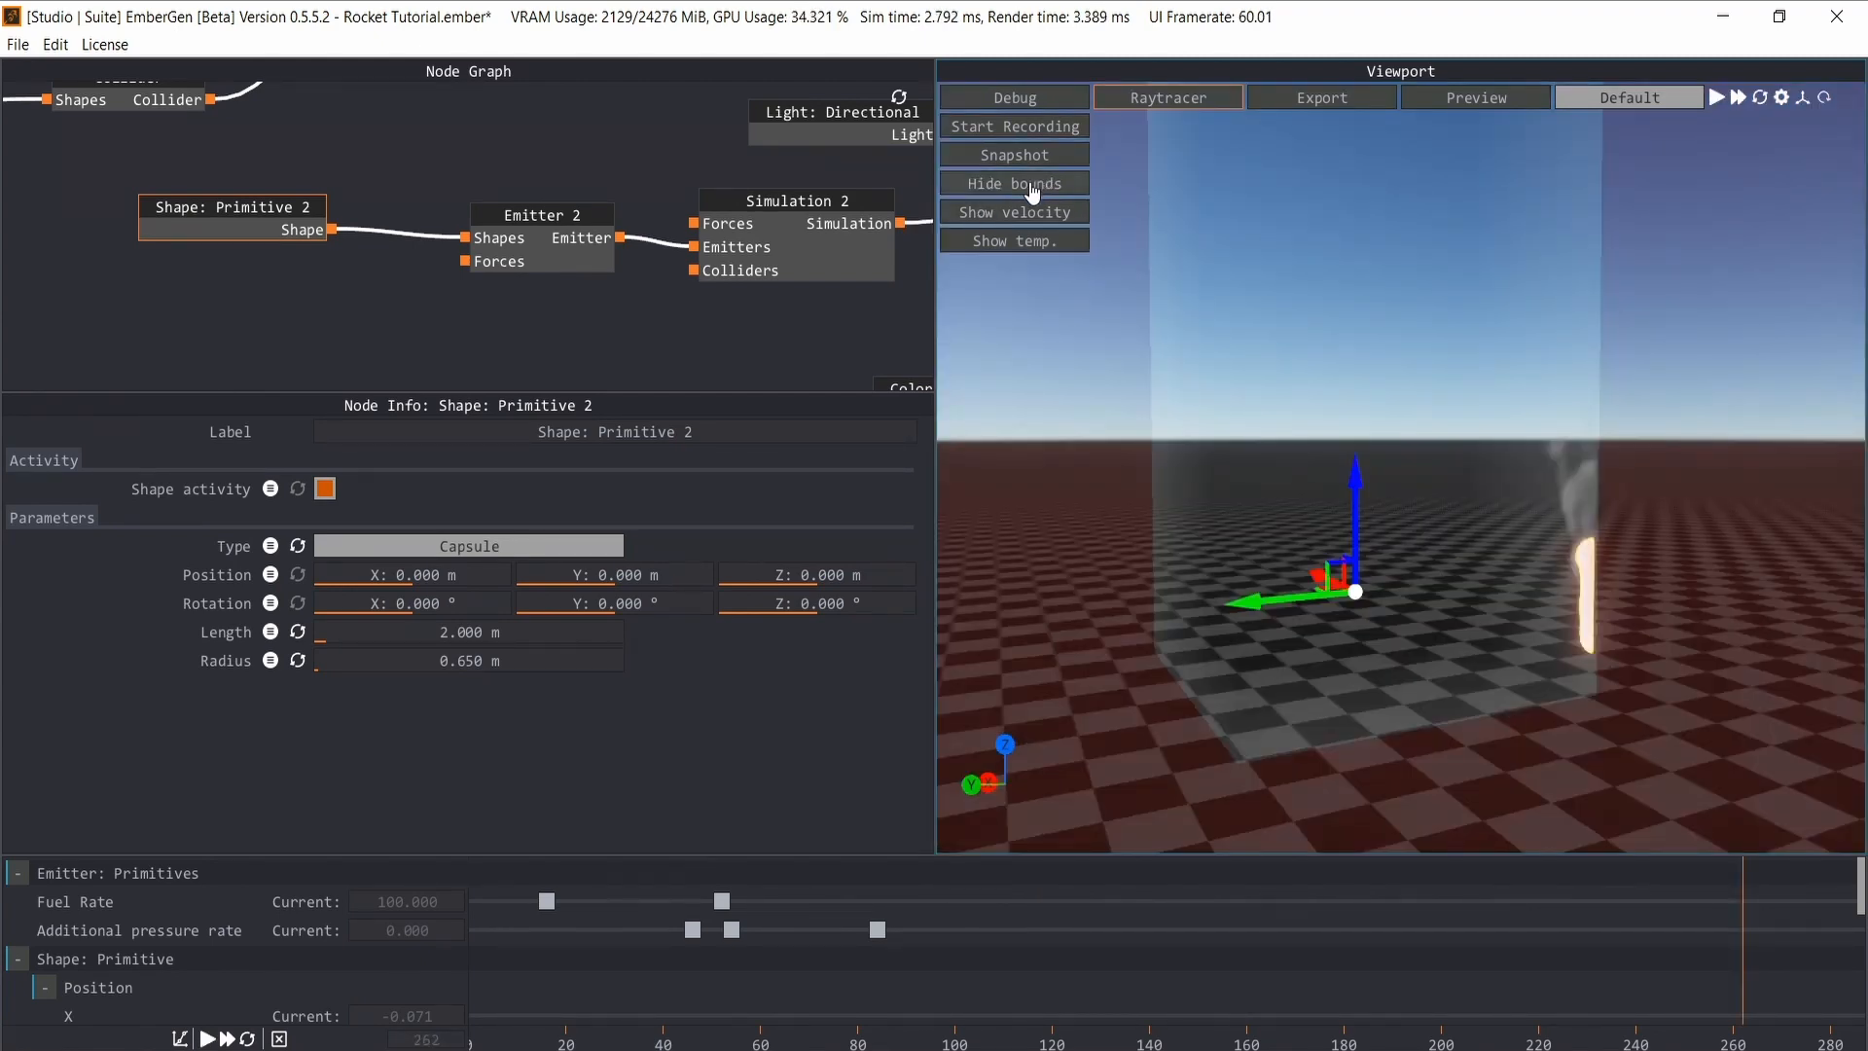
{"action": "left_click_drag", "start_coordinate": [1485, 580], "coordinate": [1352, 484]}
- Set the new simulation's voxel count to X 320, Y 320, Z 192 and apply the new resolution
{"action": "left_click", "coordinate": [843, 202]}
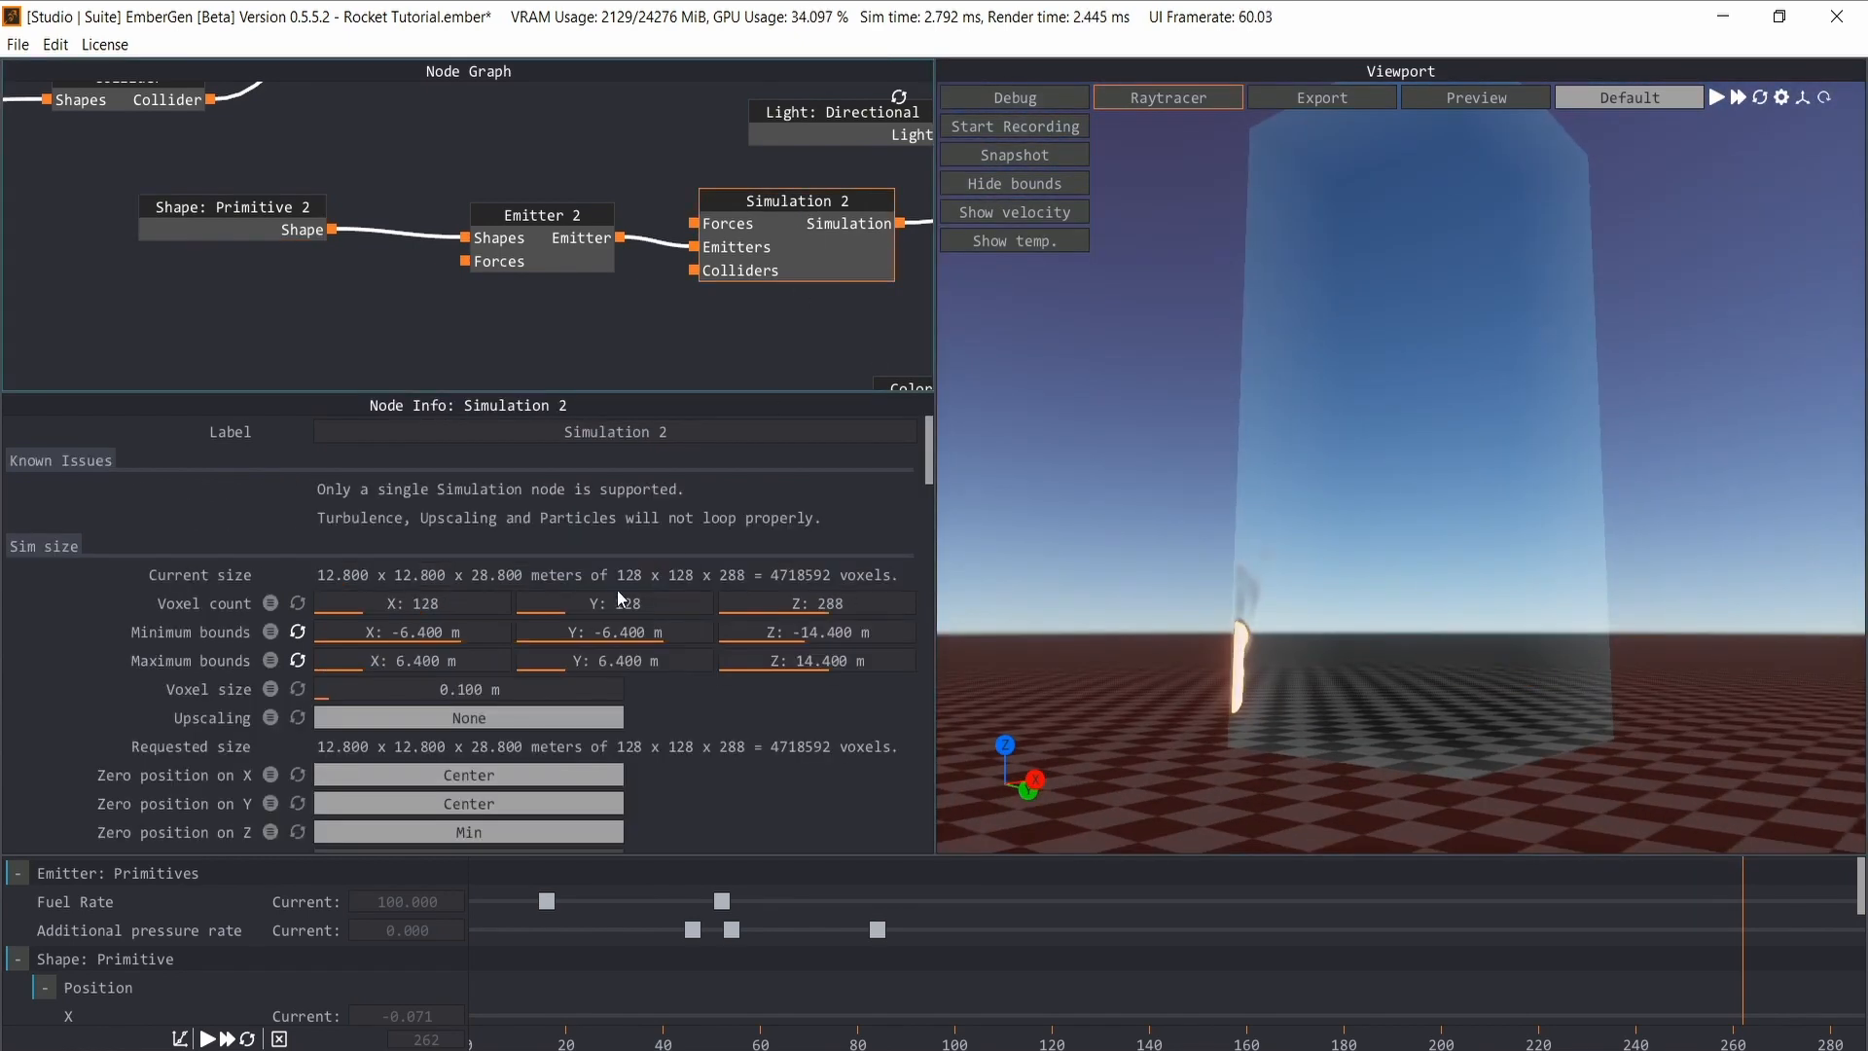
{"action": "double_click", "coordinate": [435, 604]}
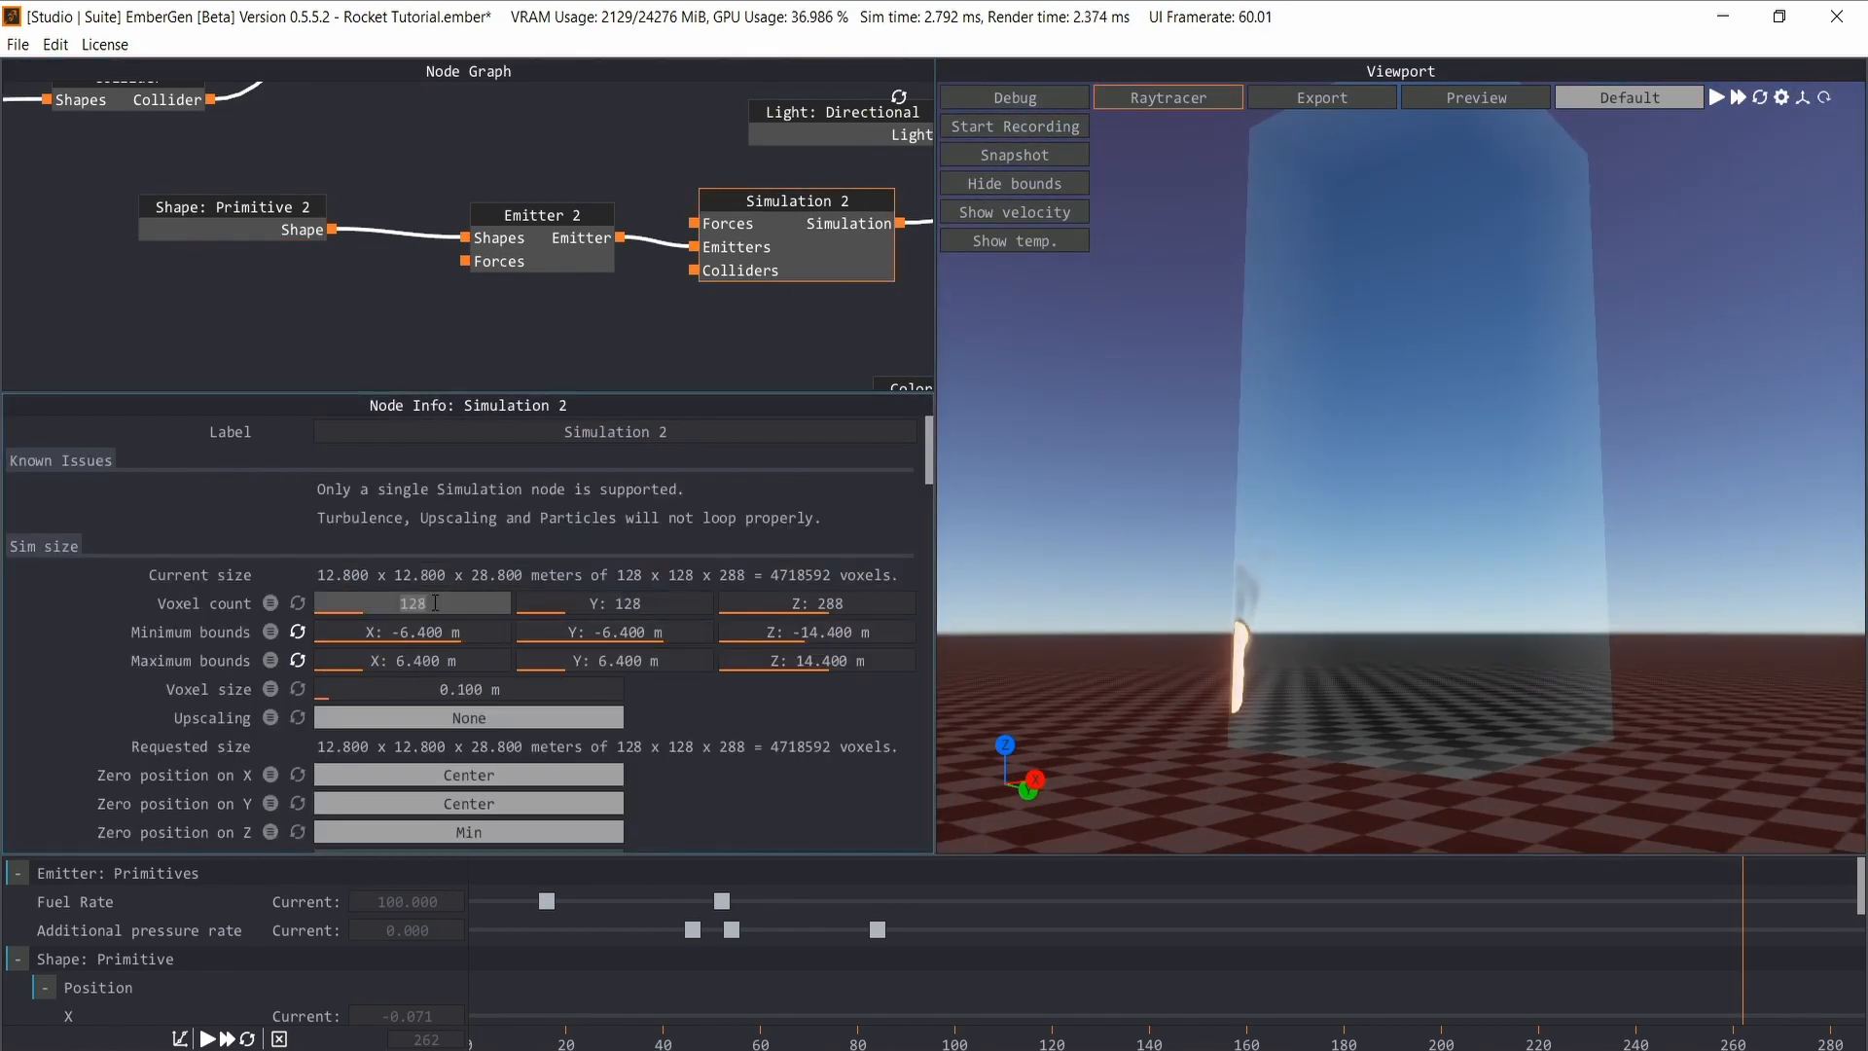
{"action": "type", "text": "320"}
{"action": "double_click", "coordinate": [637, 600]}
{"action": "type", "text": "320"}
{"action": "double_click", "coordinate": [836, 601]}
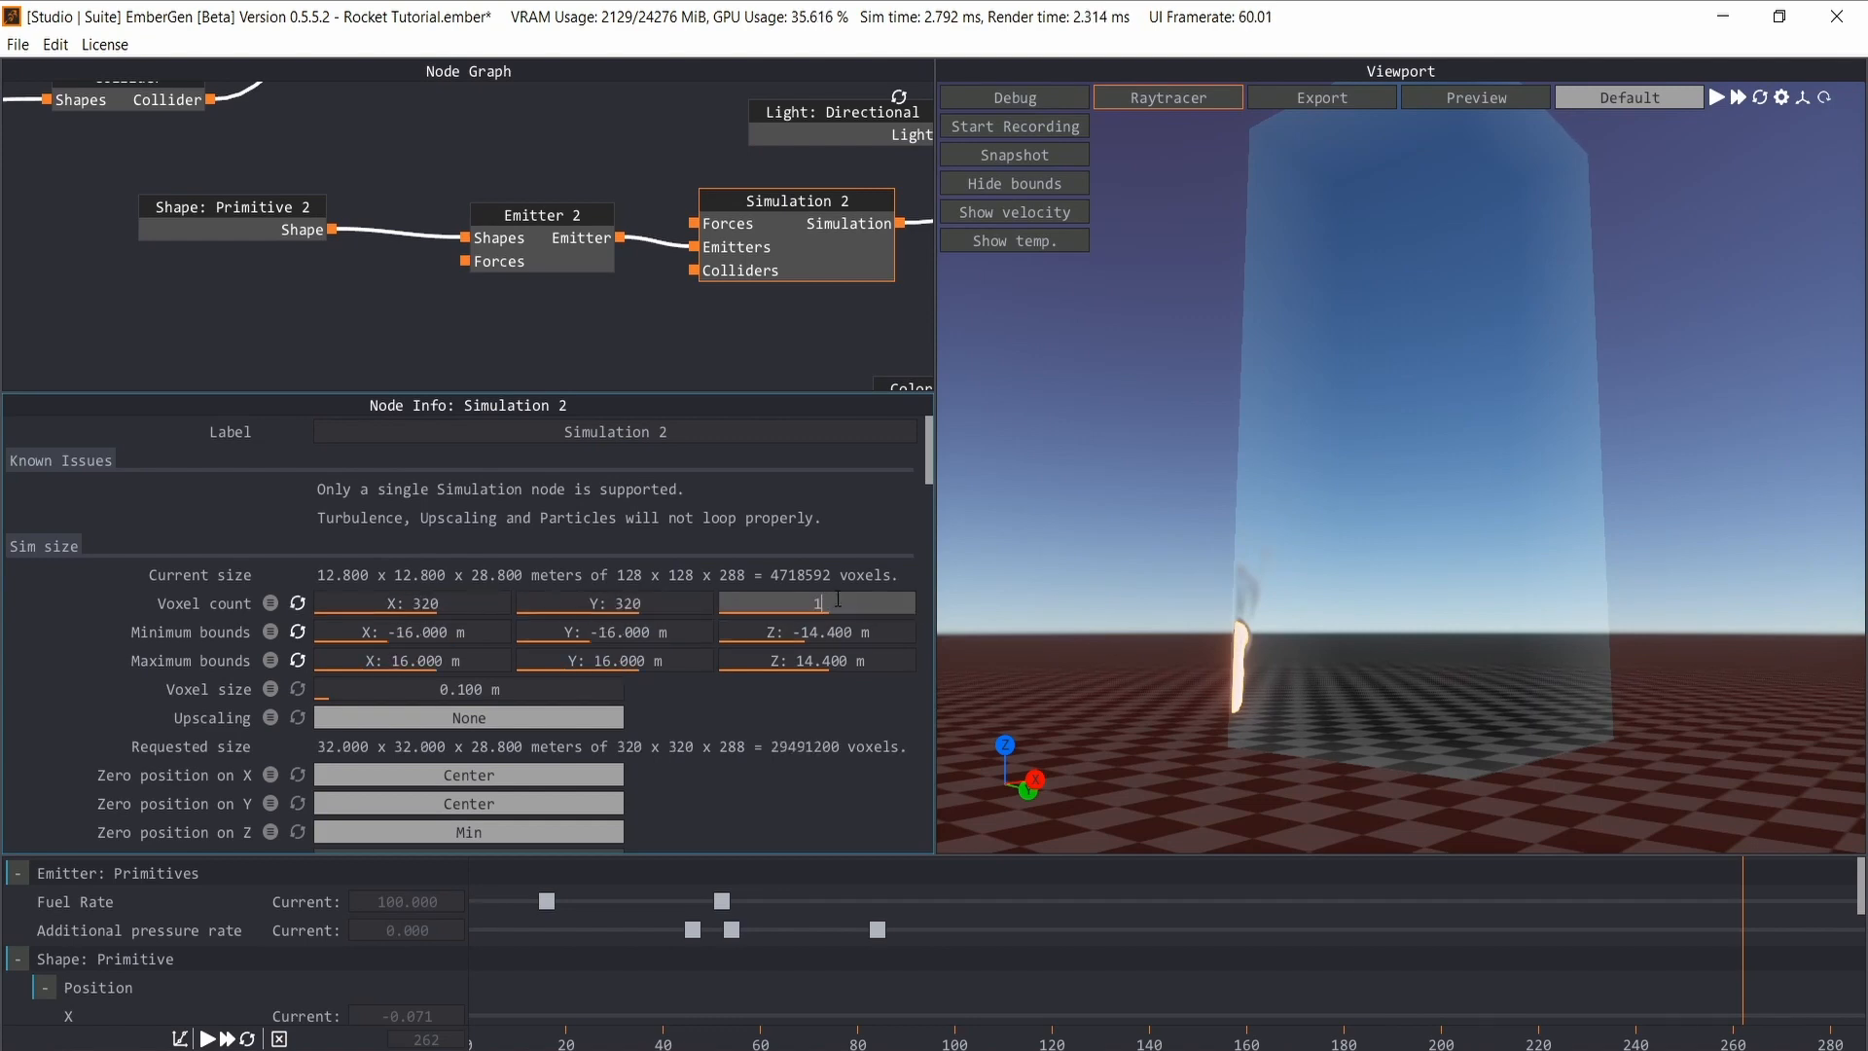
{"action": "key", "text": "Return"}
{"action": "scroll", "coordinate": [627, 720], "scroll_direction": "down", "scroll_amount": 2}
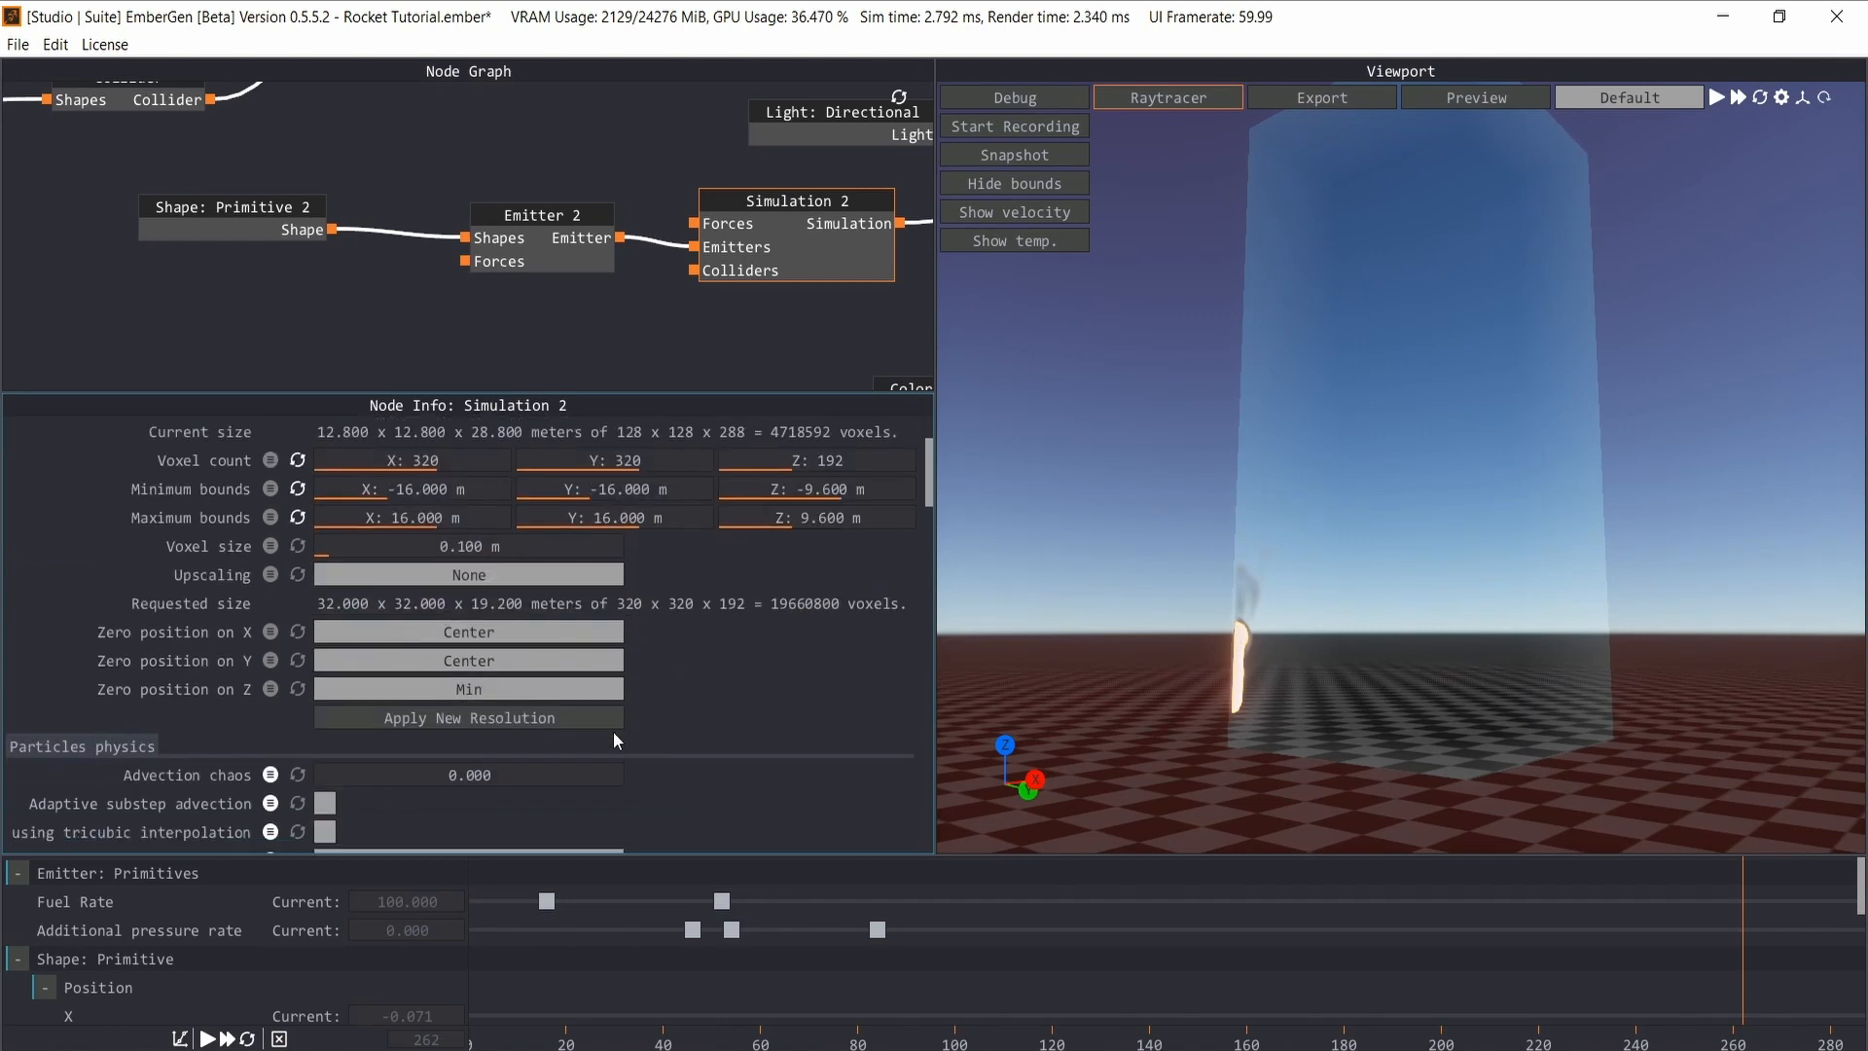
{"action": "left_click", "coordinate": [565, 721]}
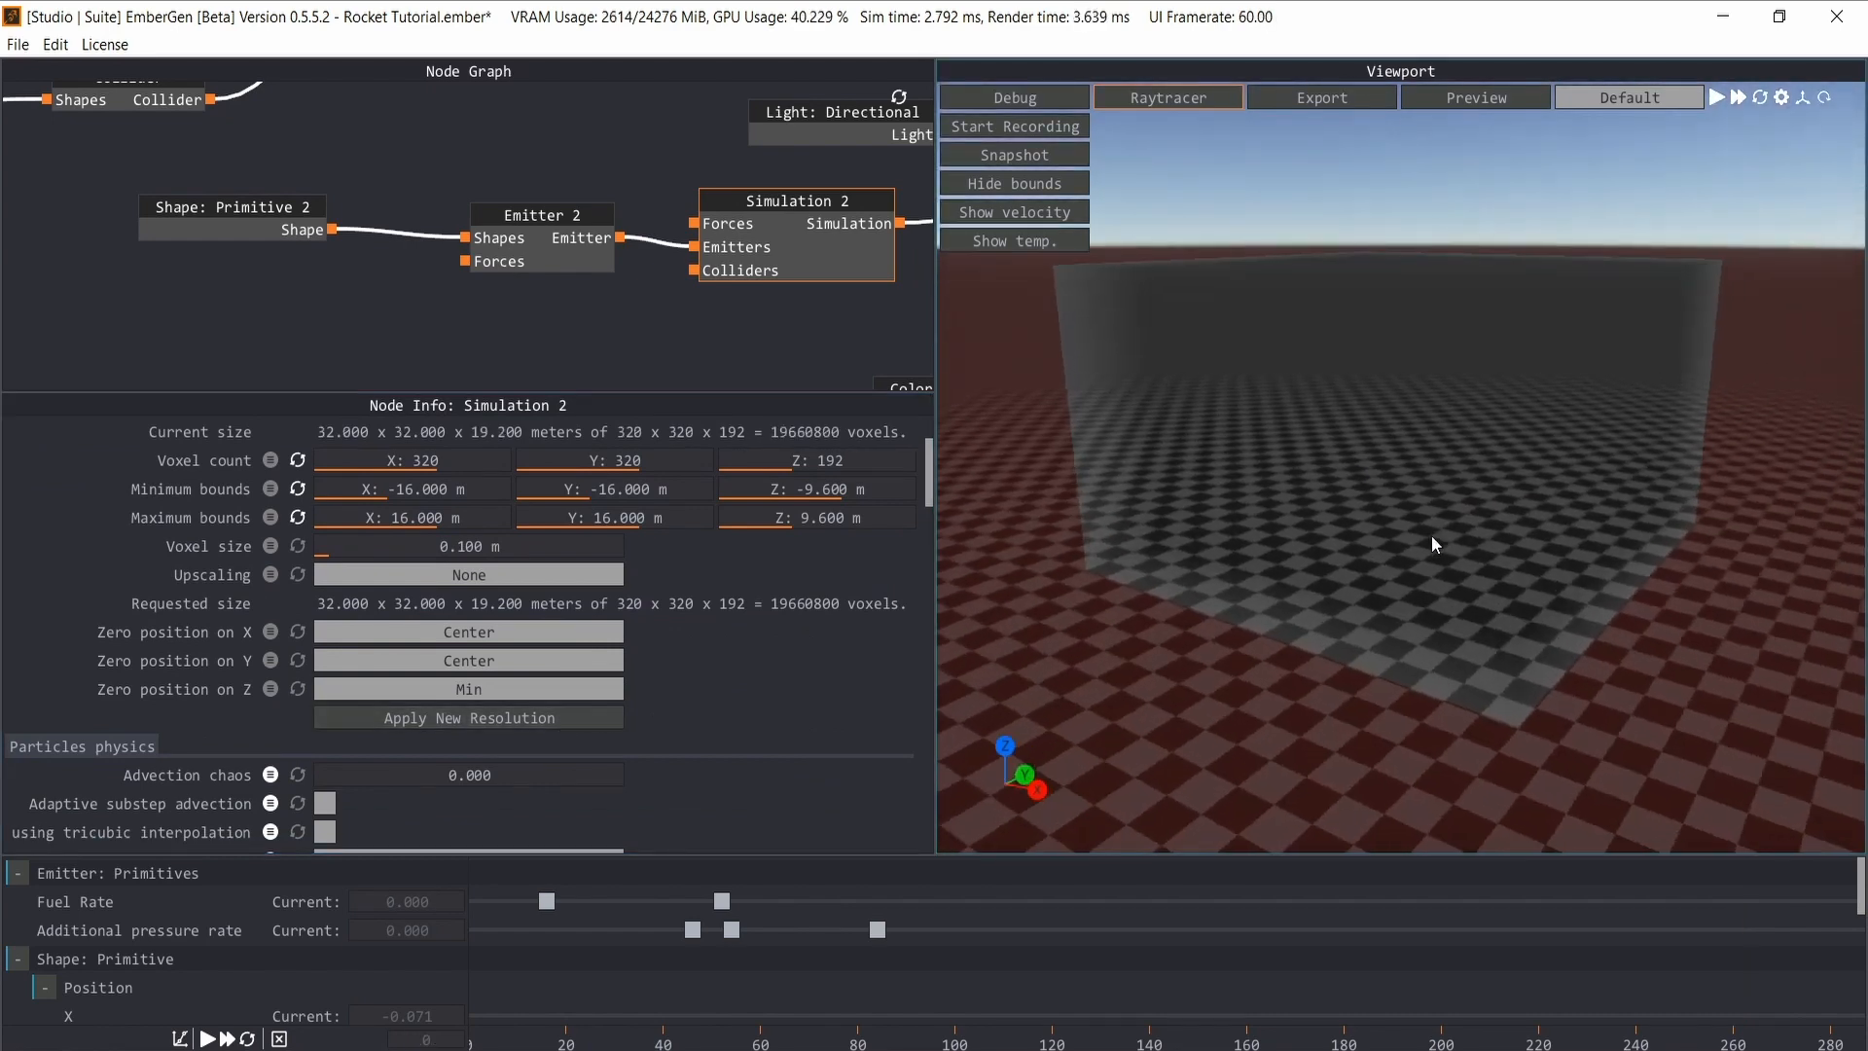
{"action": "left_click_drag", "start_coordinate": [1432, 535], "coordinate": [1392, 483]}
- Set the new simulation's advection method to BFECC
{"action": "scroll", "coordinate": [599, 673], "scroll_direction": "down", "scroll_amount": 4}
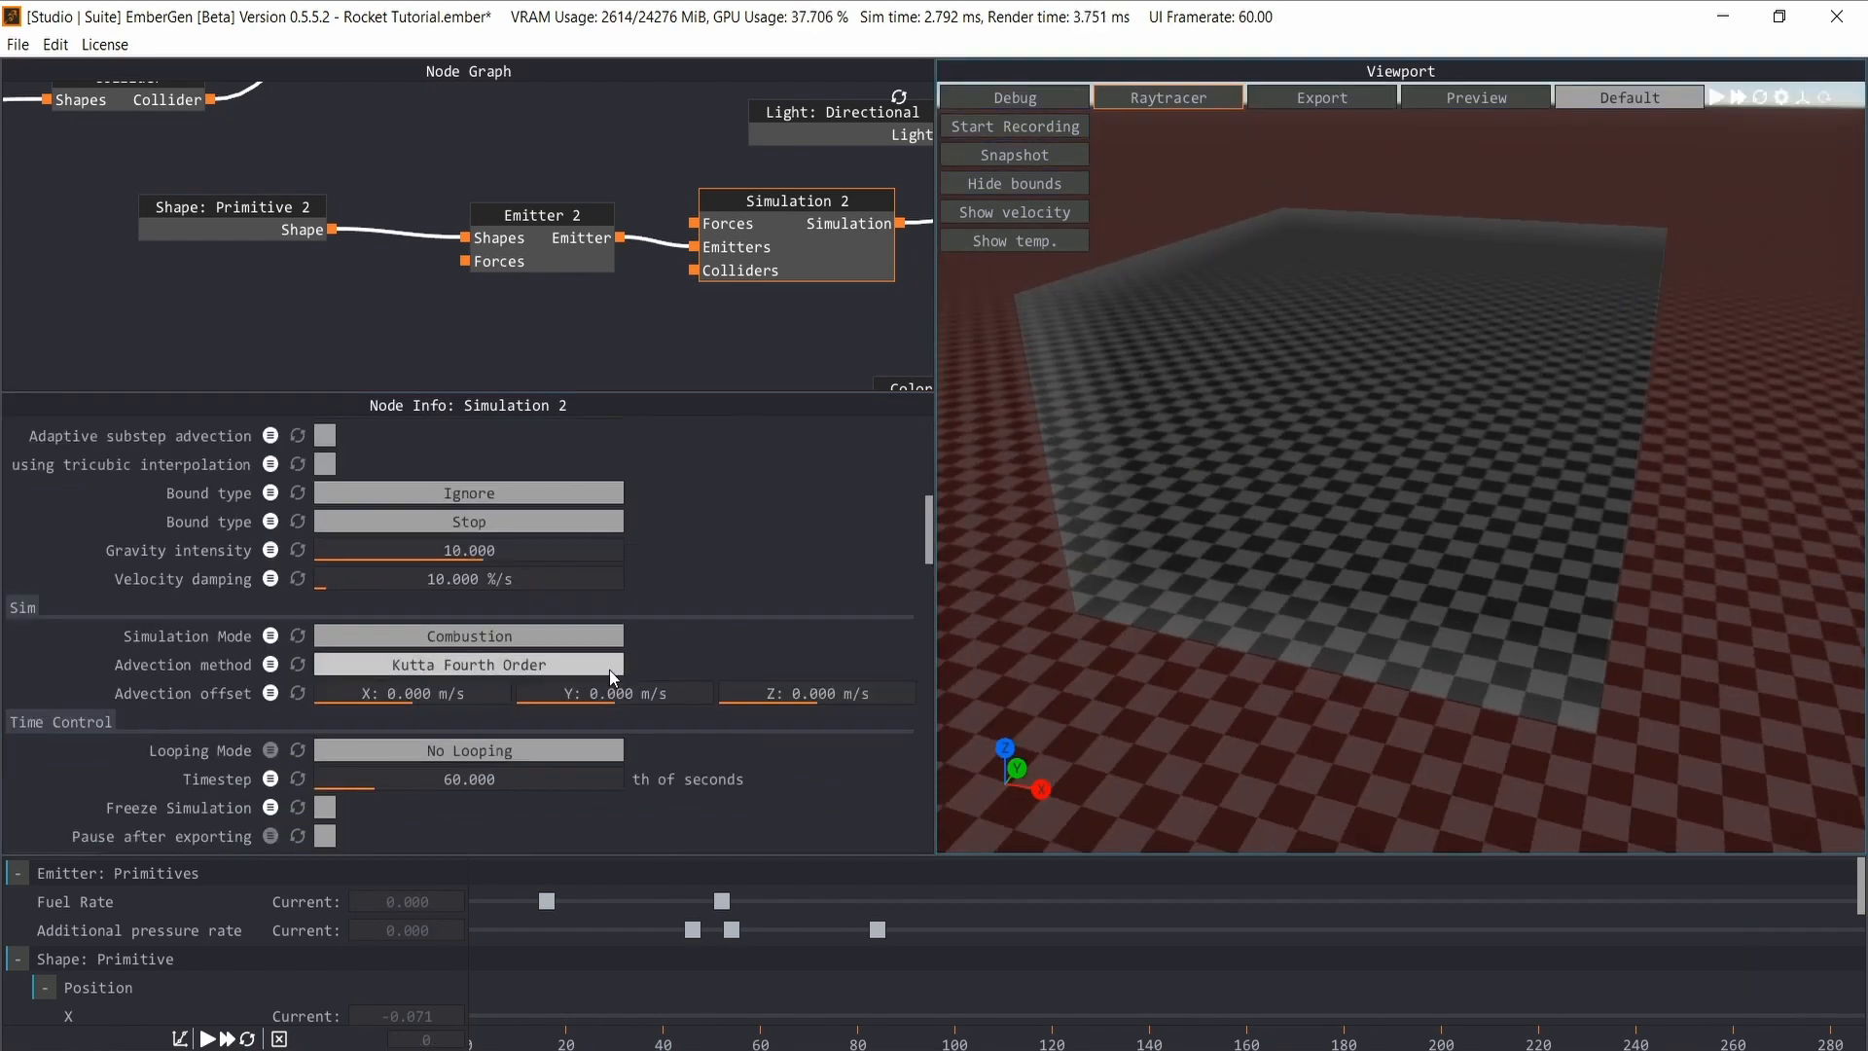
{"action": "left_click", "coordinate": [589, 666]}
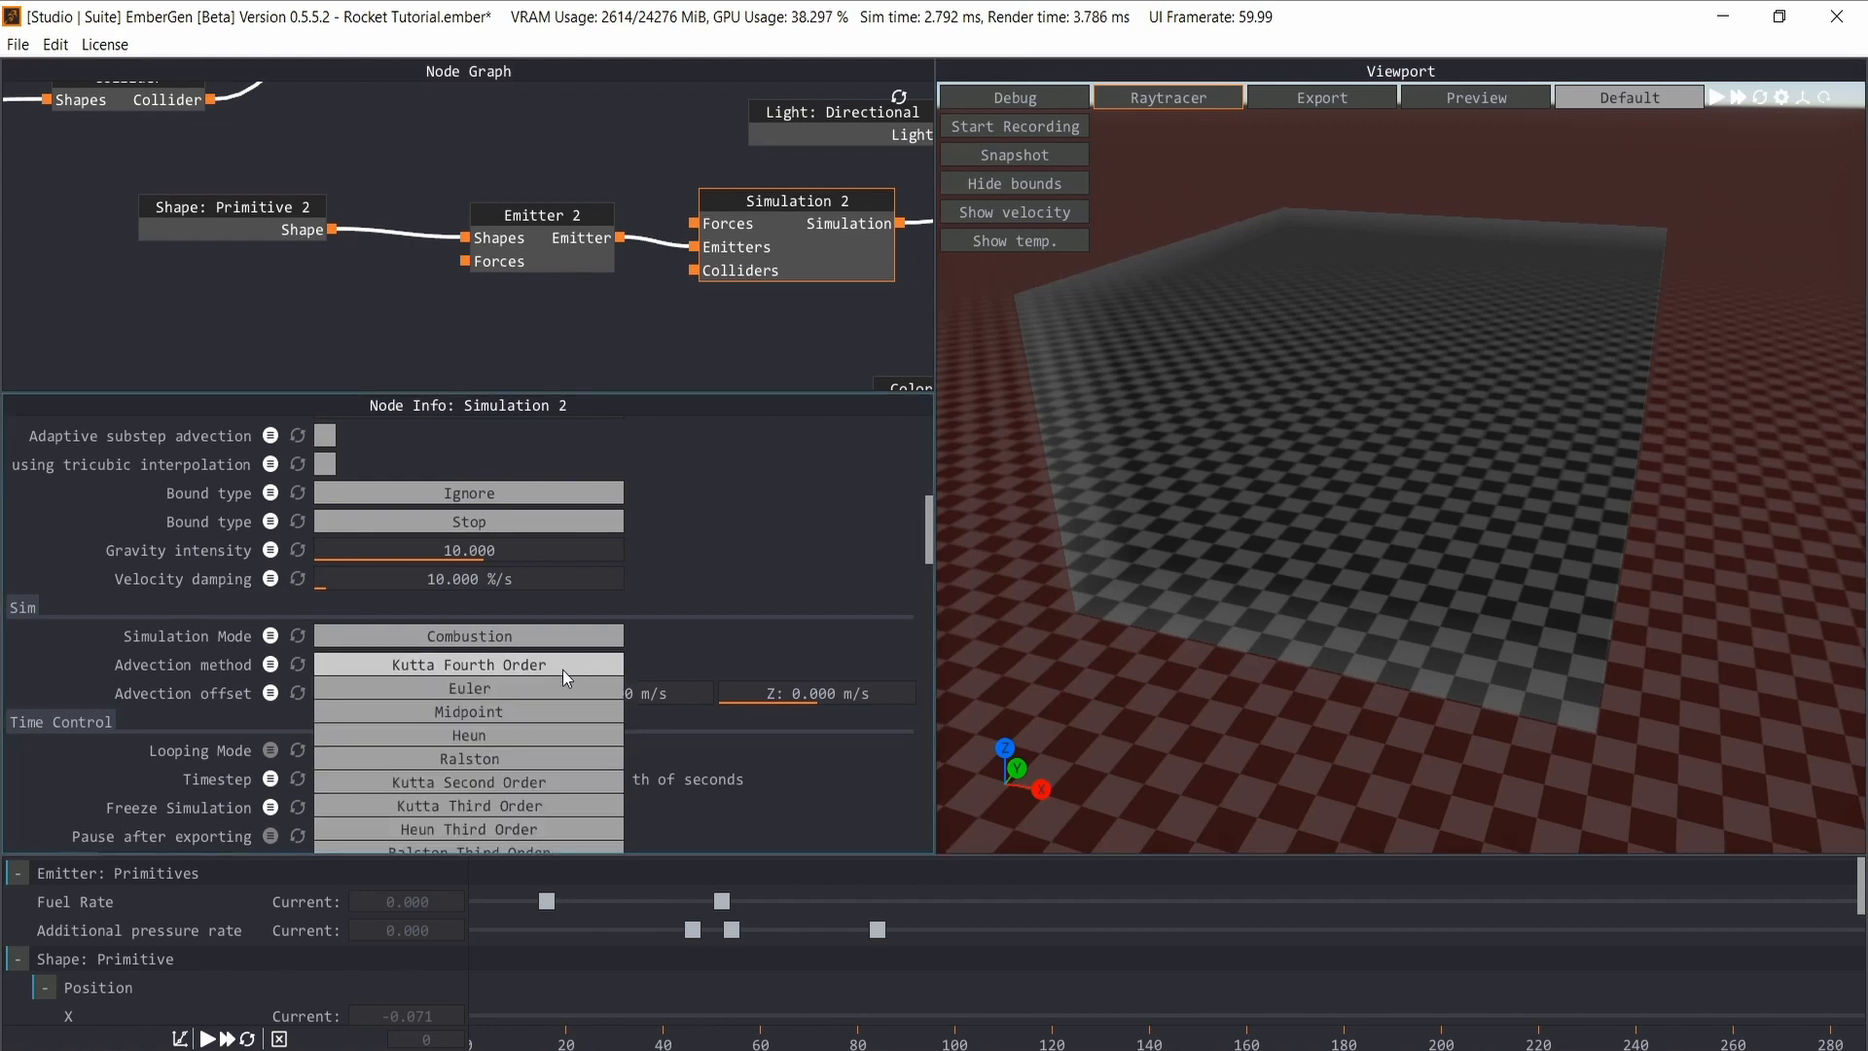
{"action": "scroll", "coordinate": [562, 670], "scroll_direction": "down", "scroll_amount": 5}
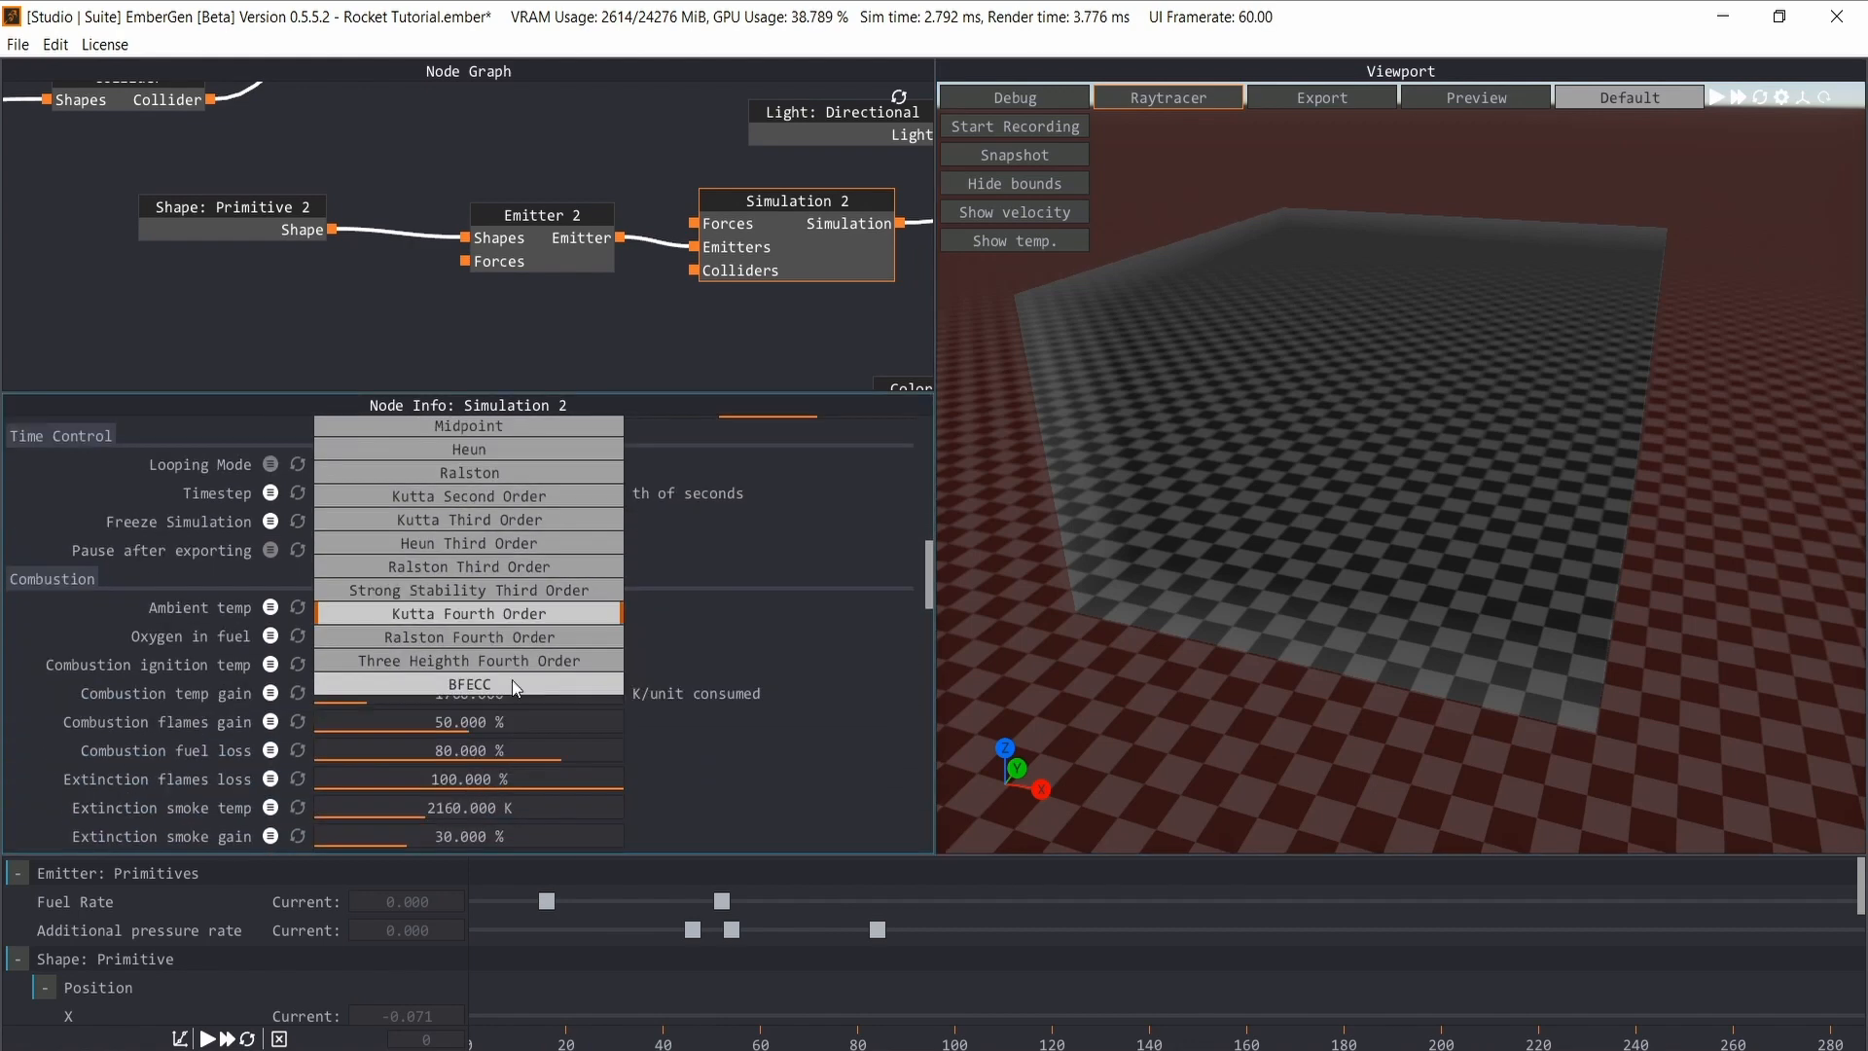
{"action": "left_click", "coordinate": [480, 687]}
{"action": "scroll", "coordinate": [342, 562], "scroll_direction": "down", "scroll_amount": 2}
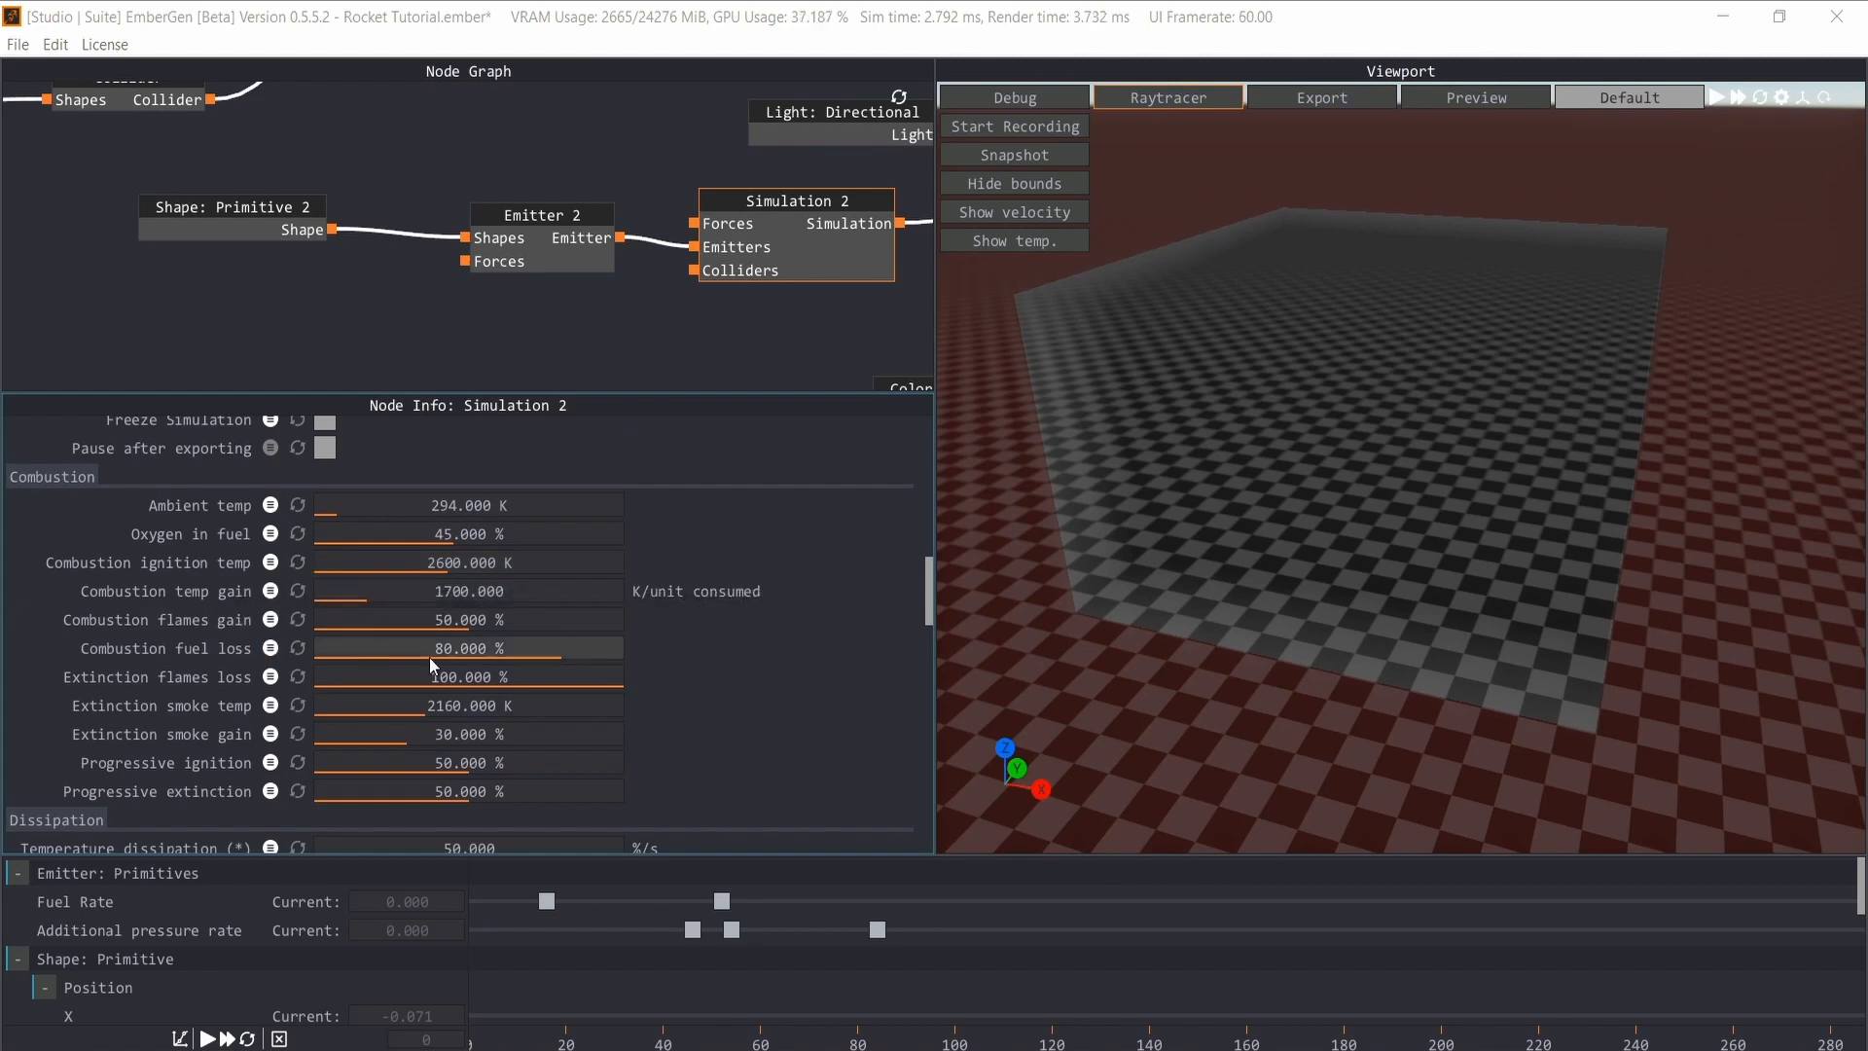
- Set the new simulation's combustion fuel loss to 20% and extinction smoke gain to 95%
{"action": "double_click", "coordinate": [454, 649]}
{"action": "type", "text": "20"}
{"action": "key", "text": "Return"}
{"action": "mouse_move", "coordinate": [132, 650]}
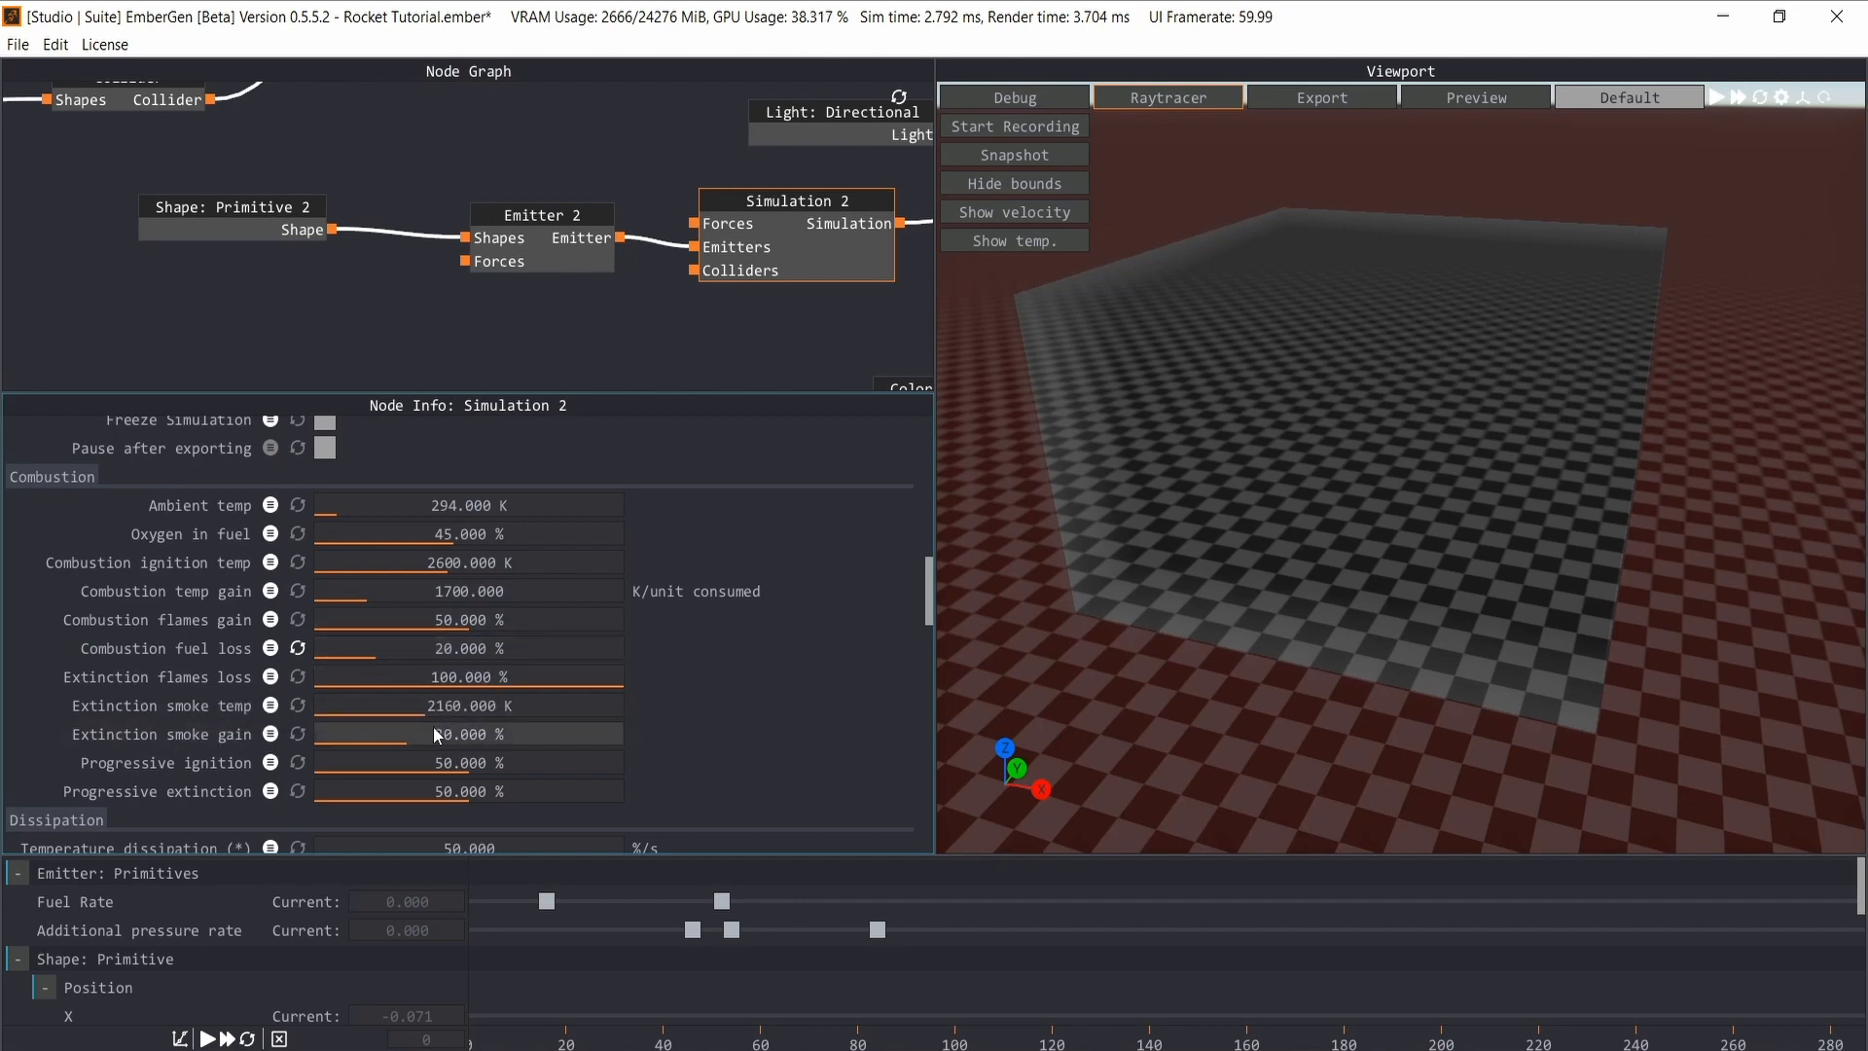
{"action": "double_click", "coordinate": [471, 735]}
{"action": "type", "text": "95"}
{"action": "key", "text": "Return"}
- Set the new simulation's buoyancy to 250 and enable Z- ground blocking
{"action": "scroll", "coordinate": [630, 664], "scroll_direction": "down", "scroll_amount": 1}
{"action": "scroll", "coordinate": [646, 658], "scroll_direction": "down", "scroll_amount": 1}
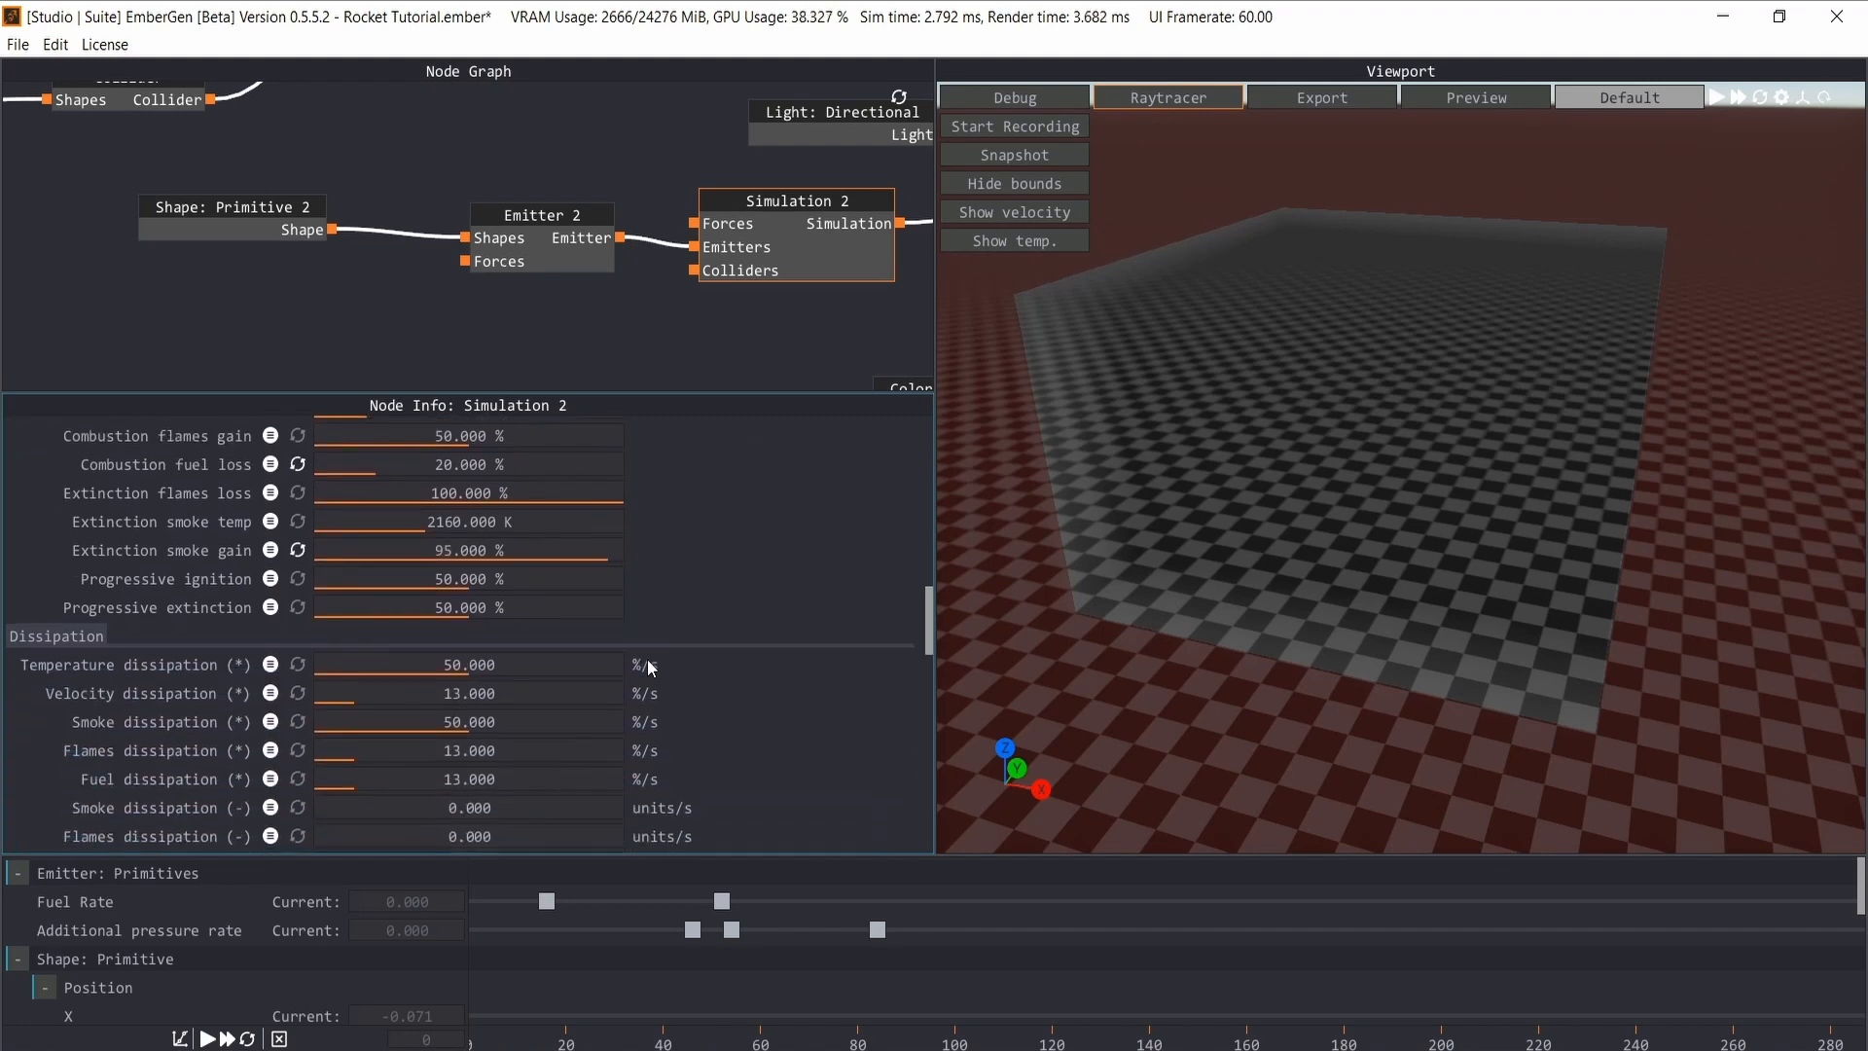
{"action": "scroll", "coordinate": [648, 666], "scroll_direction": "down", "scroll_amount": 1}
{"action": "scroll", "coordinate": [647, 658], "scroll_direction": "down", "scroll_amount": 3}
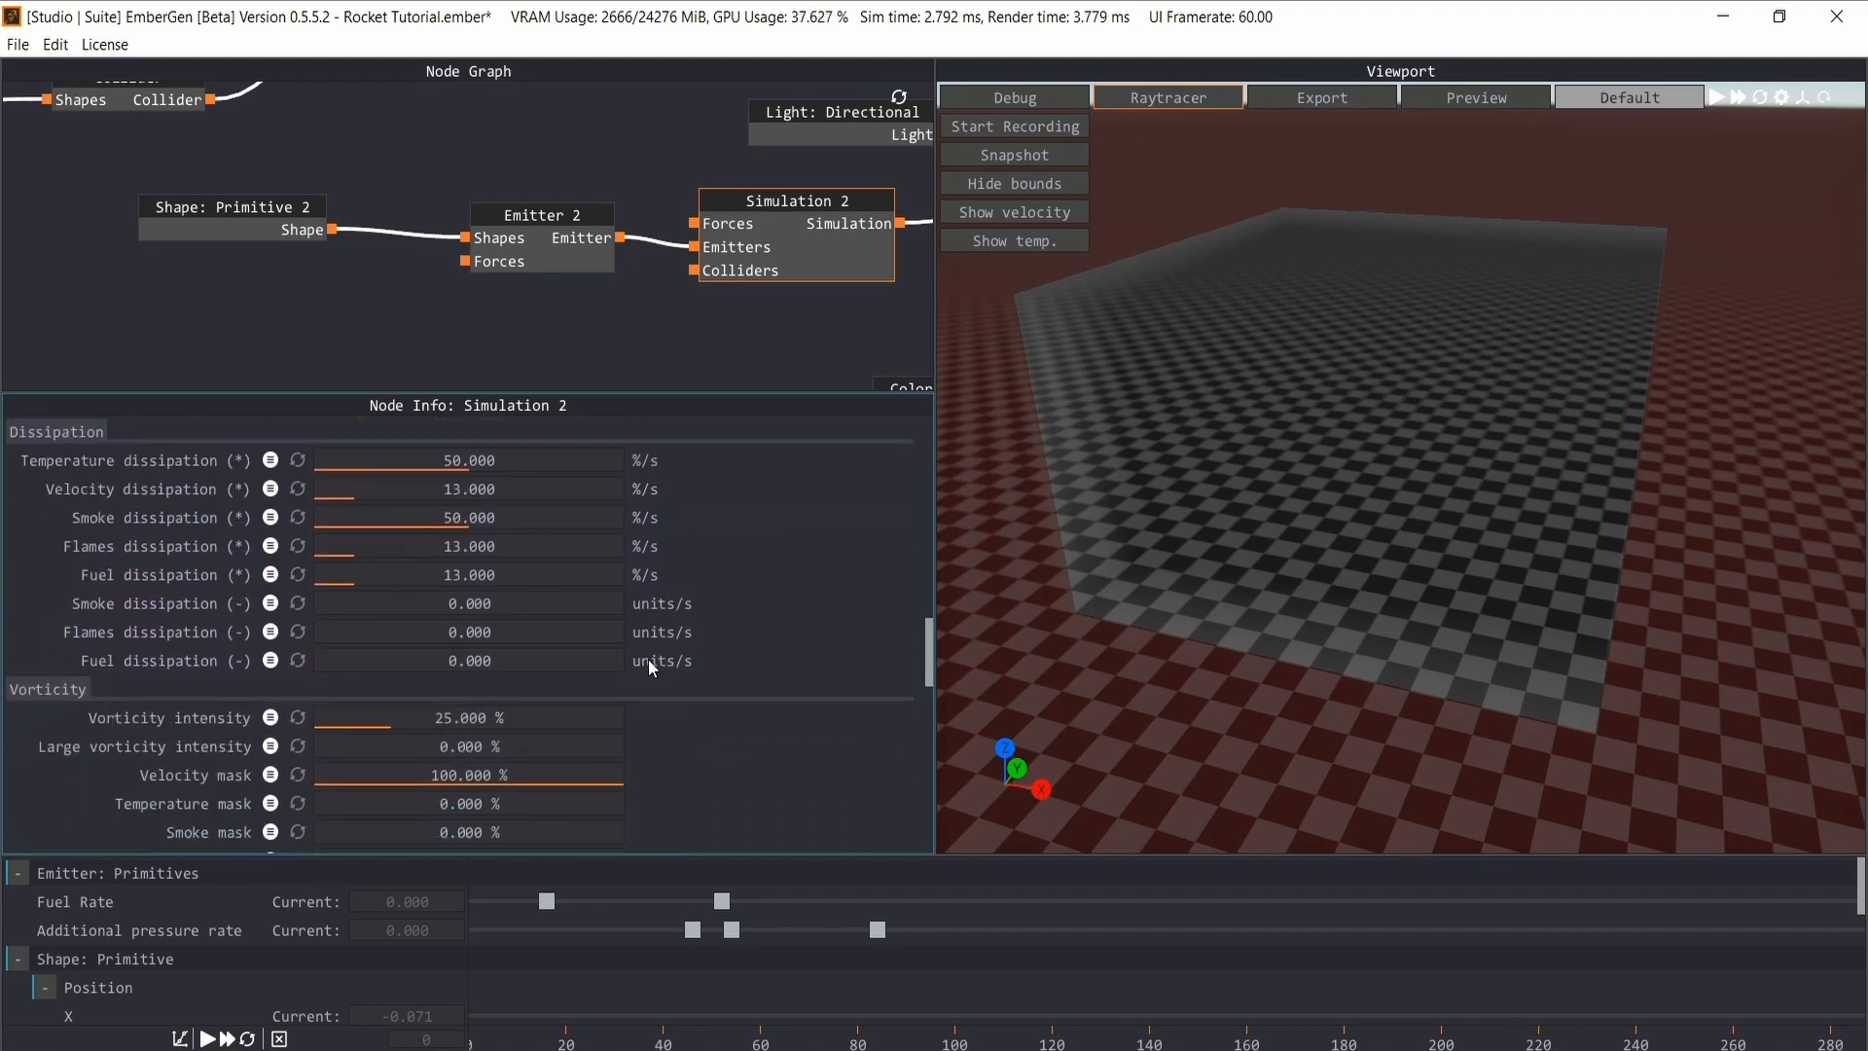
{"action": "double_click", "coordinate": [468, 700]}
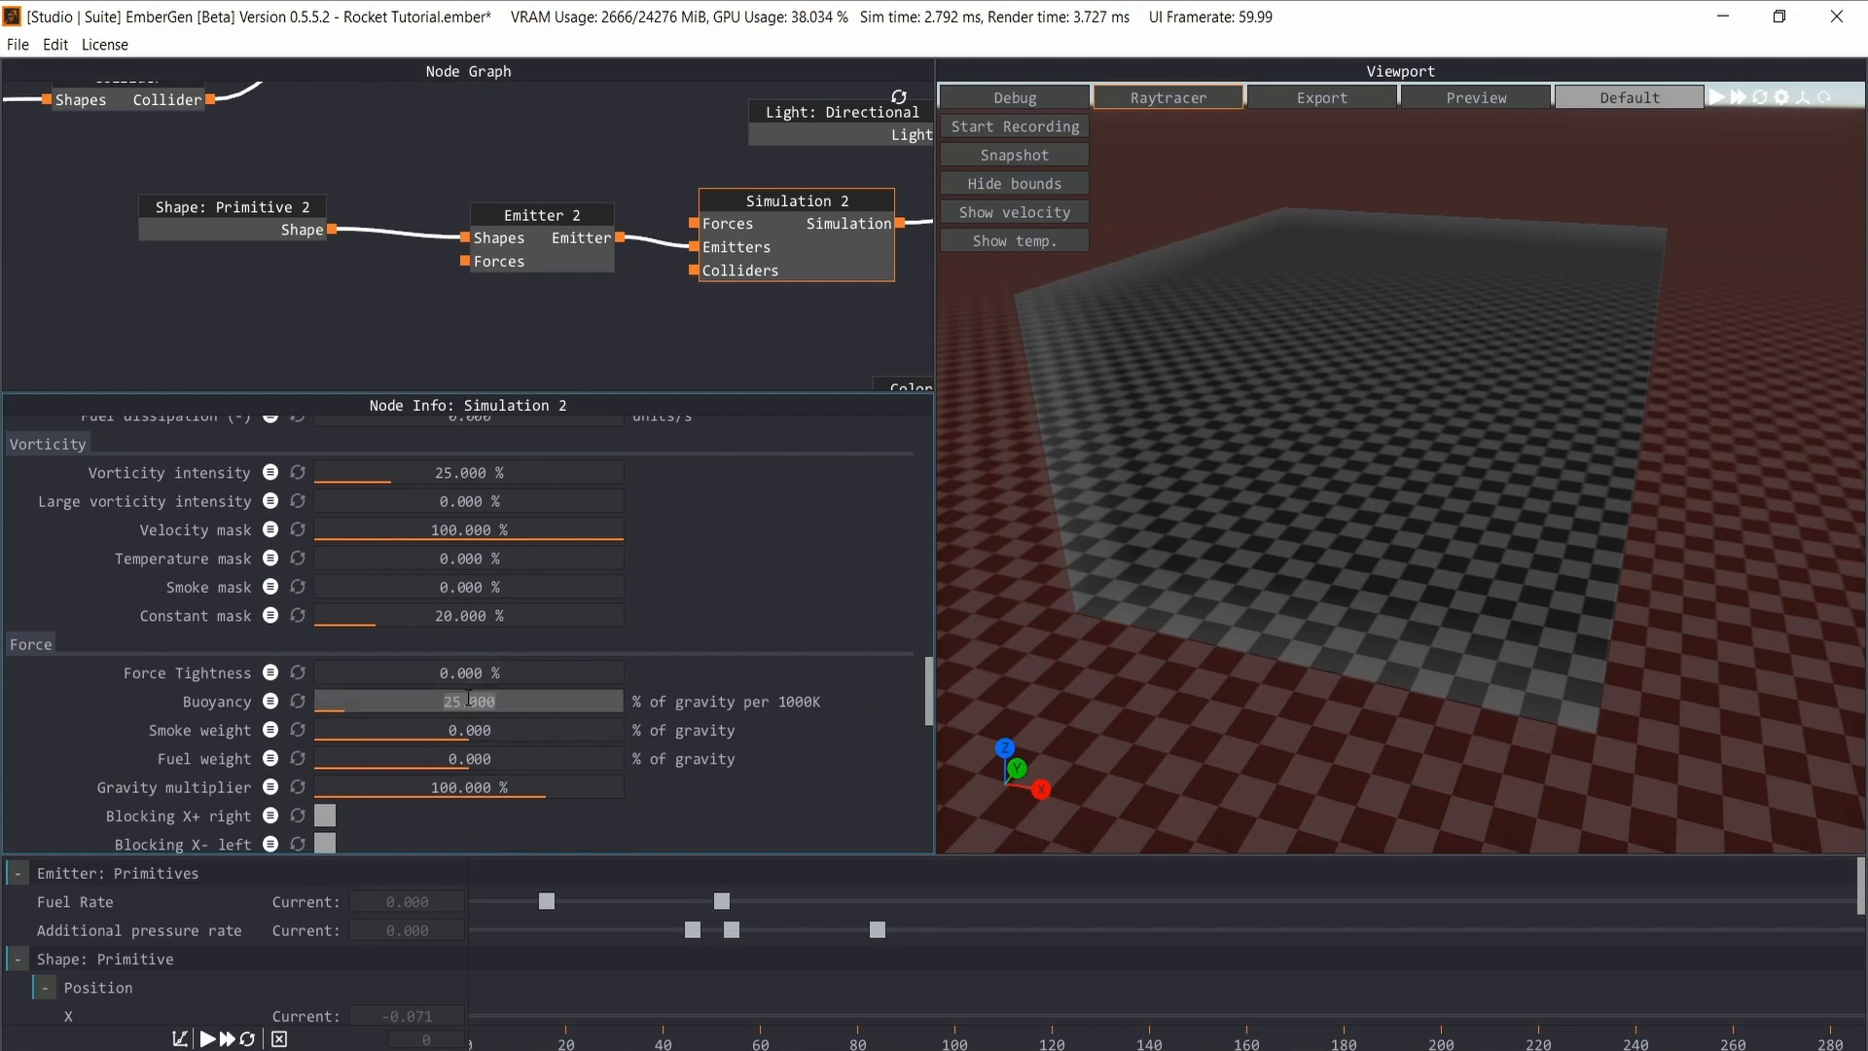
{"action": "type", "text": "250"}
{"action": "key", "text": "Return"}
{"action": "scroll", "coordinate": [600, 641], "scroll_direction": "down", "scroll_amount": 2}
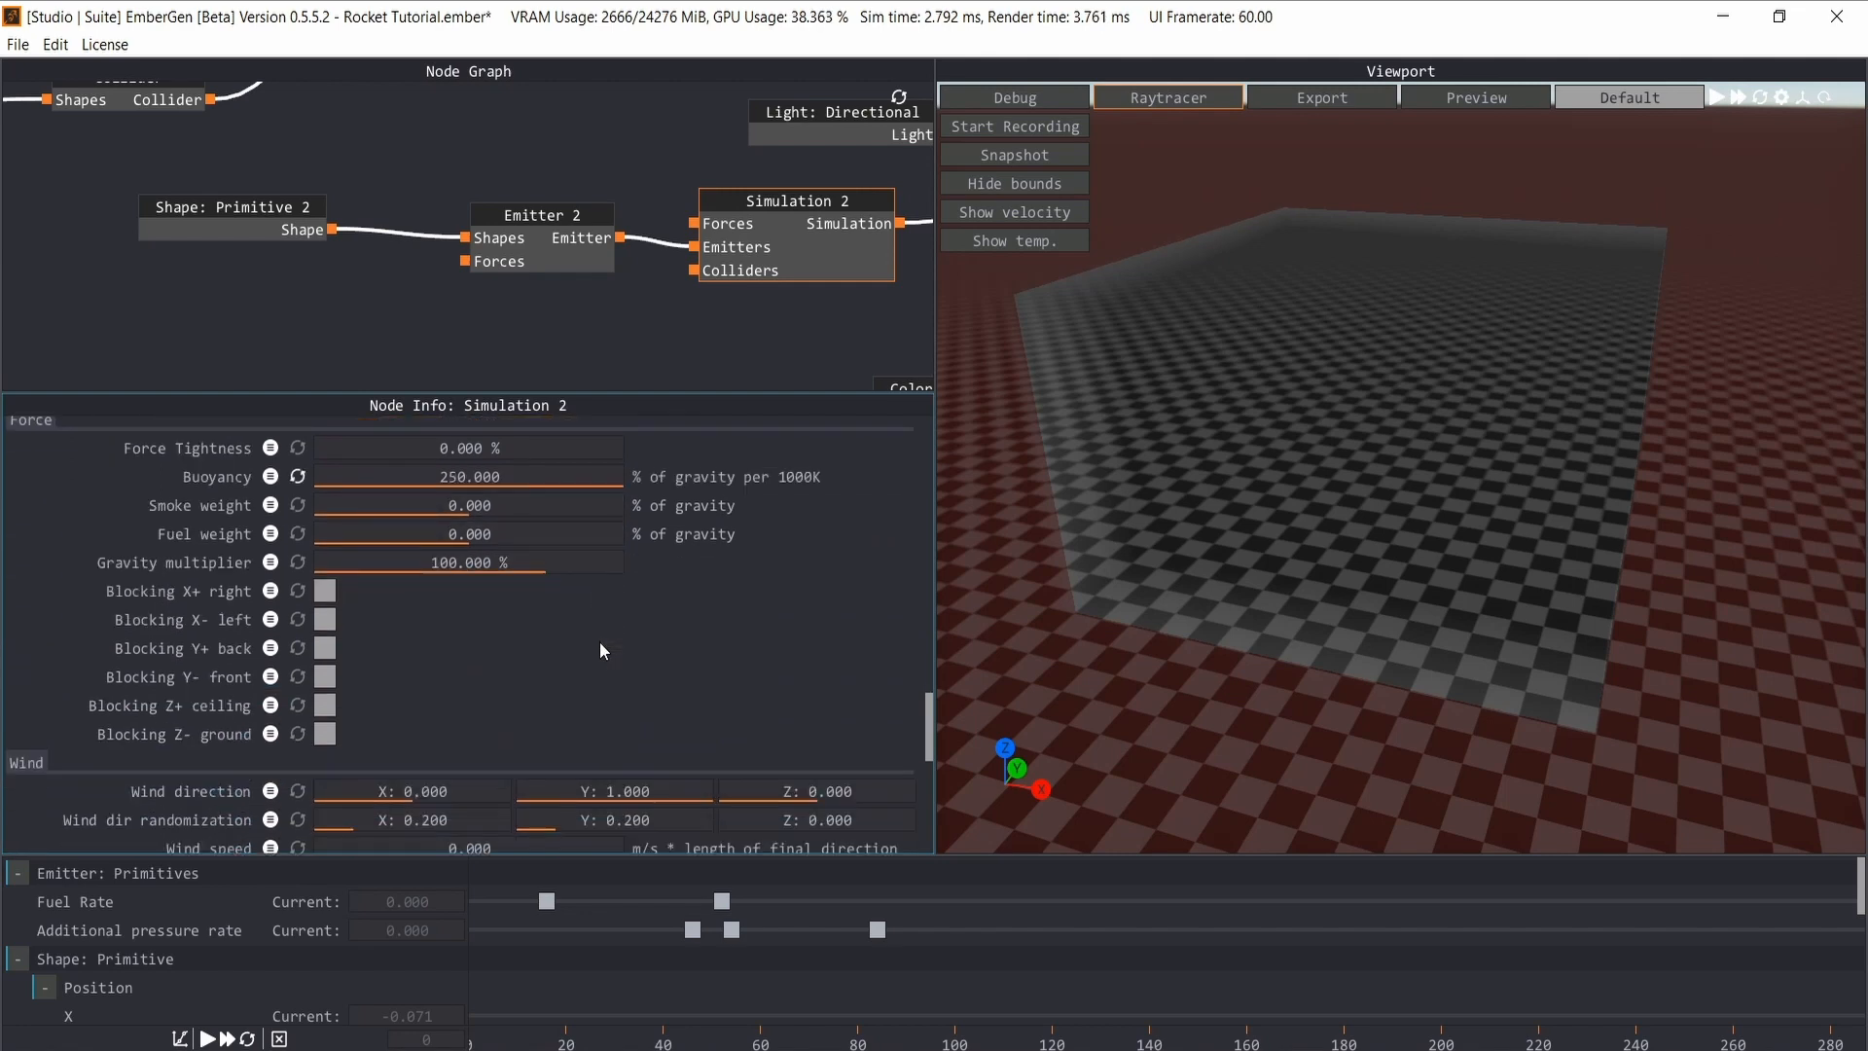
{"action": "left_click", "coordinate": [324, 734]}
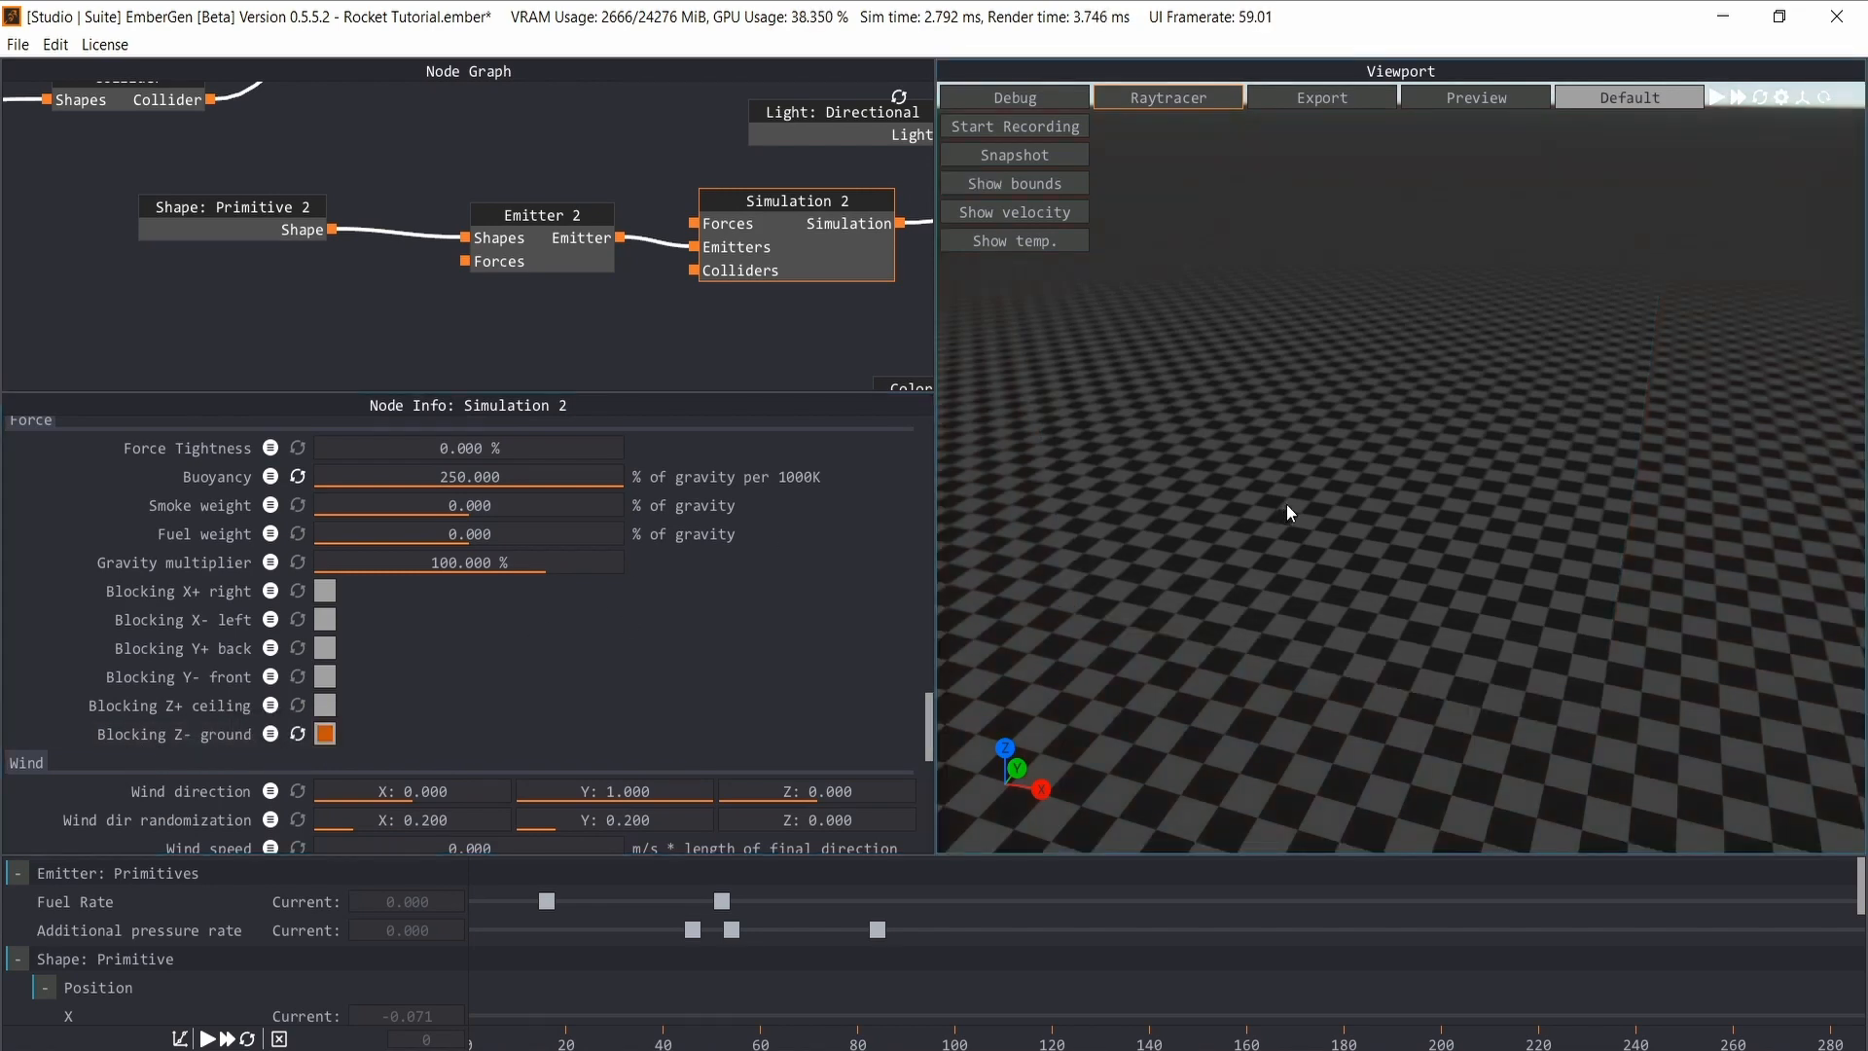
- Set the new simulation's shredding intensity to 0% and play the simulation to view the flame from a lower angle
{"action": "scroll", "coordinate": [599, 569], "scroll_direction": "down", "scroll_amount": 3}
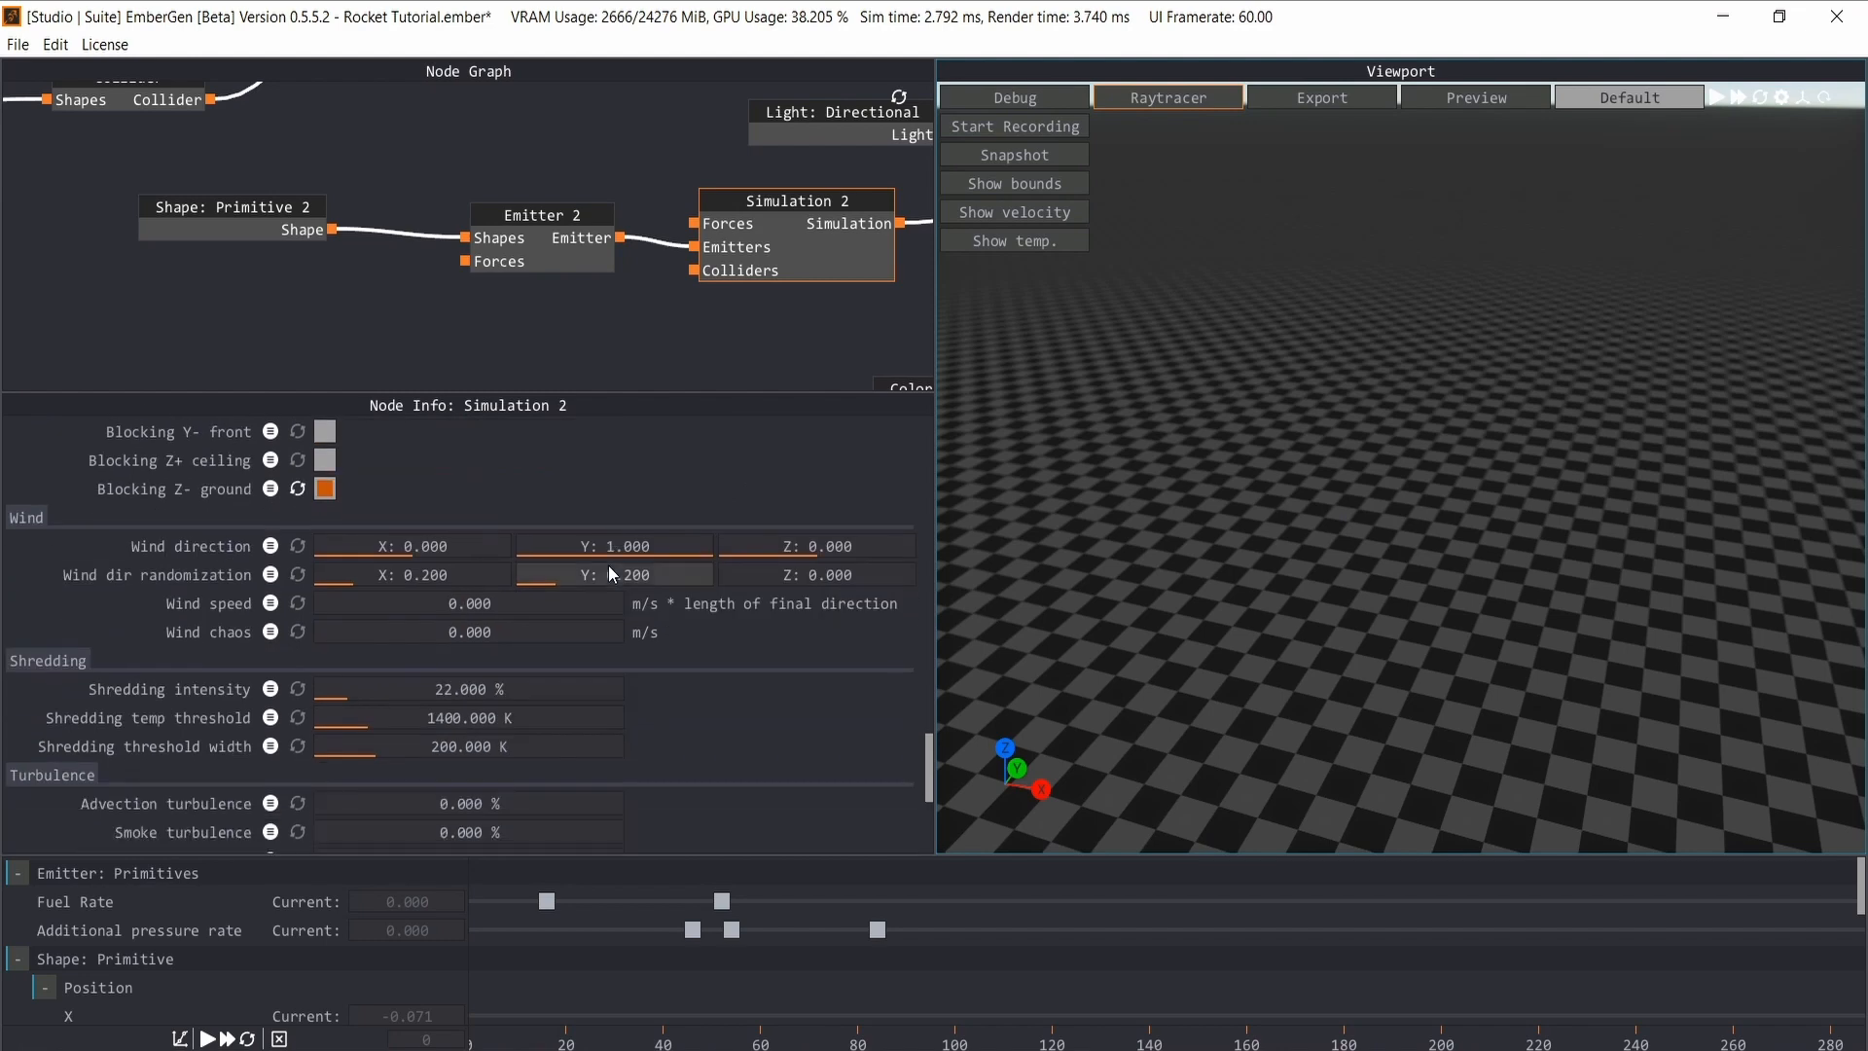
{"action": "double_click", "coordinate": [530, 647]}
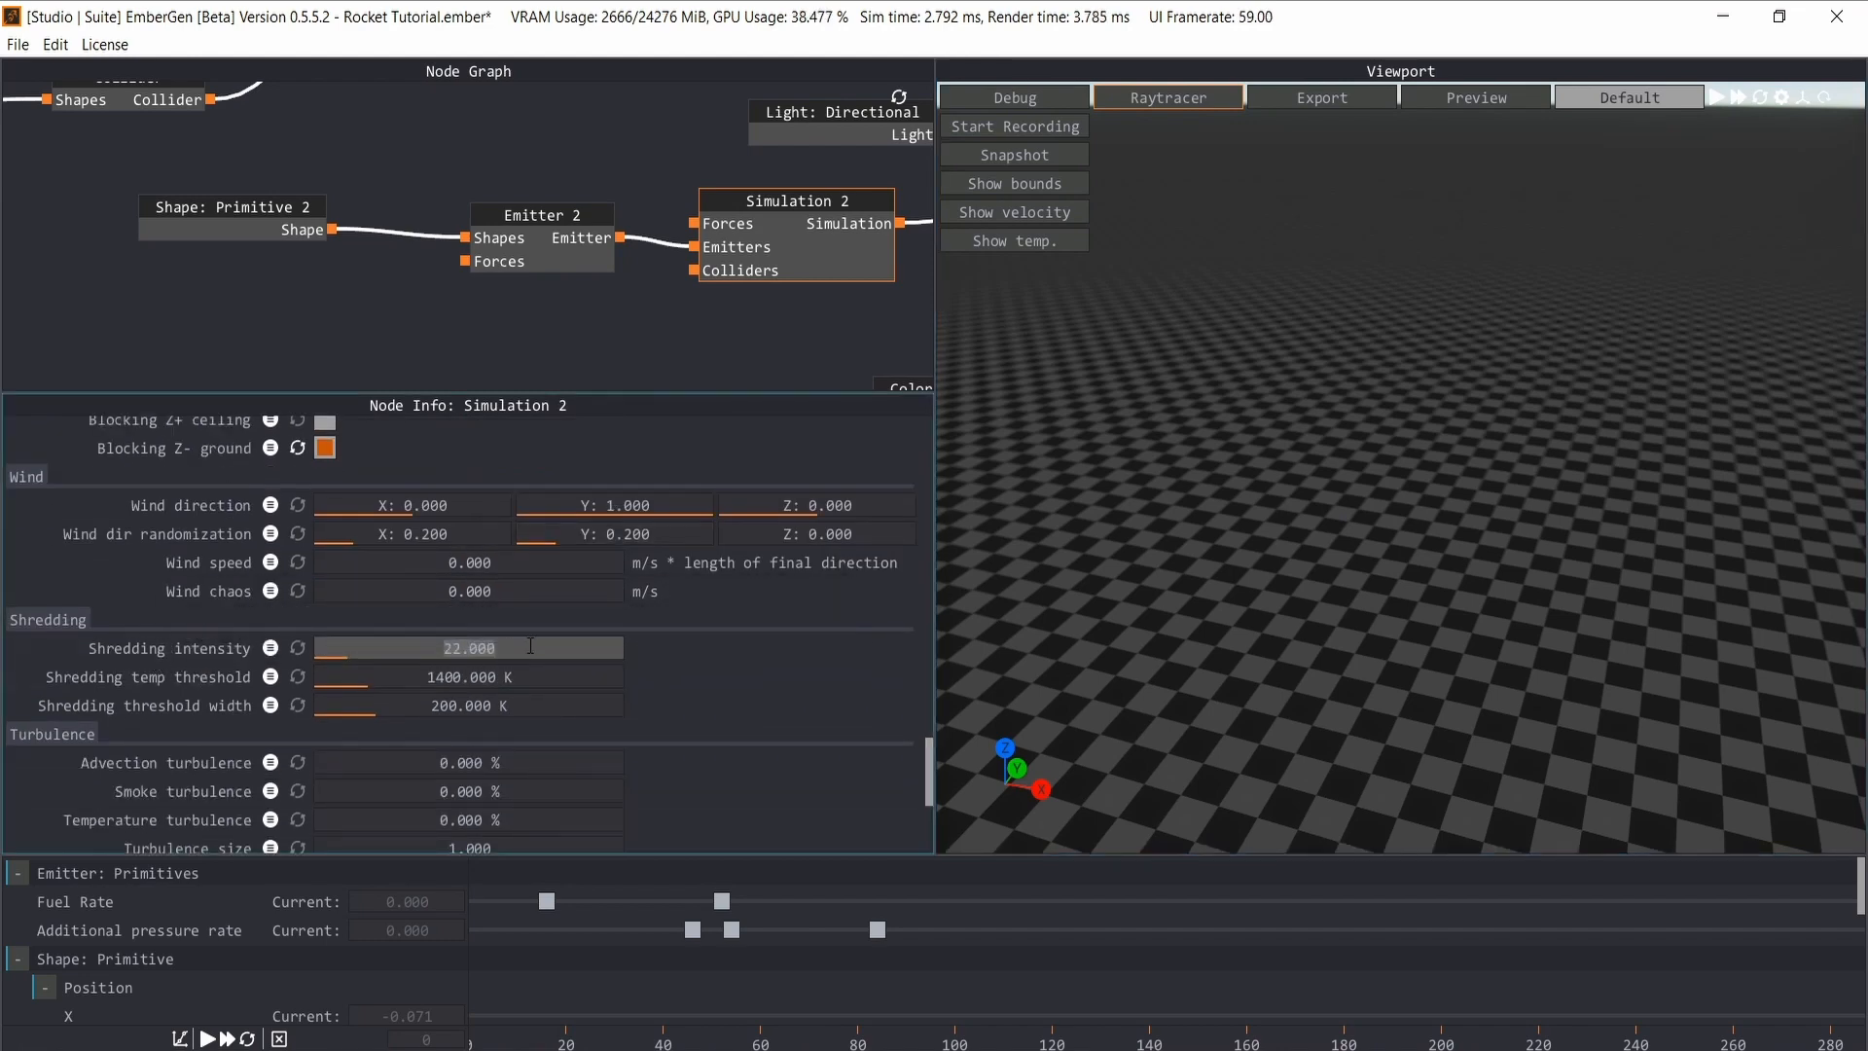
{"action": "type", "text": "0"}
{"action": "key", "text": "Return"}
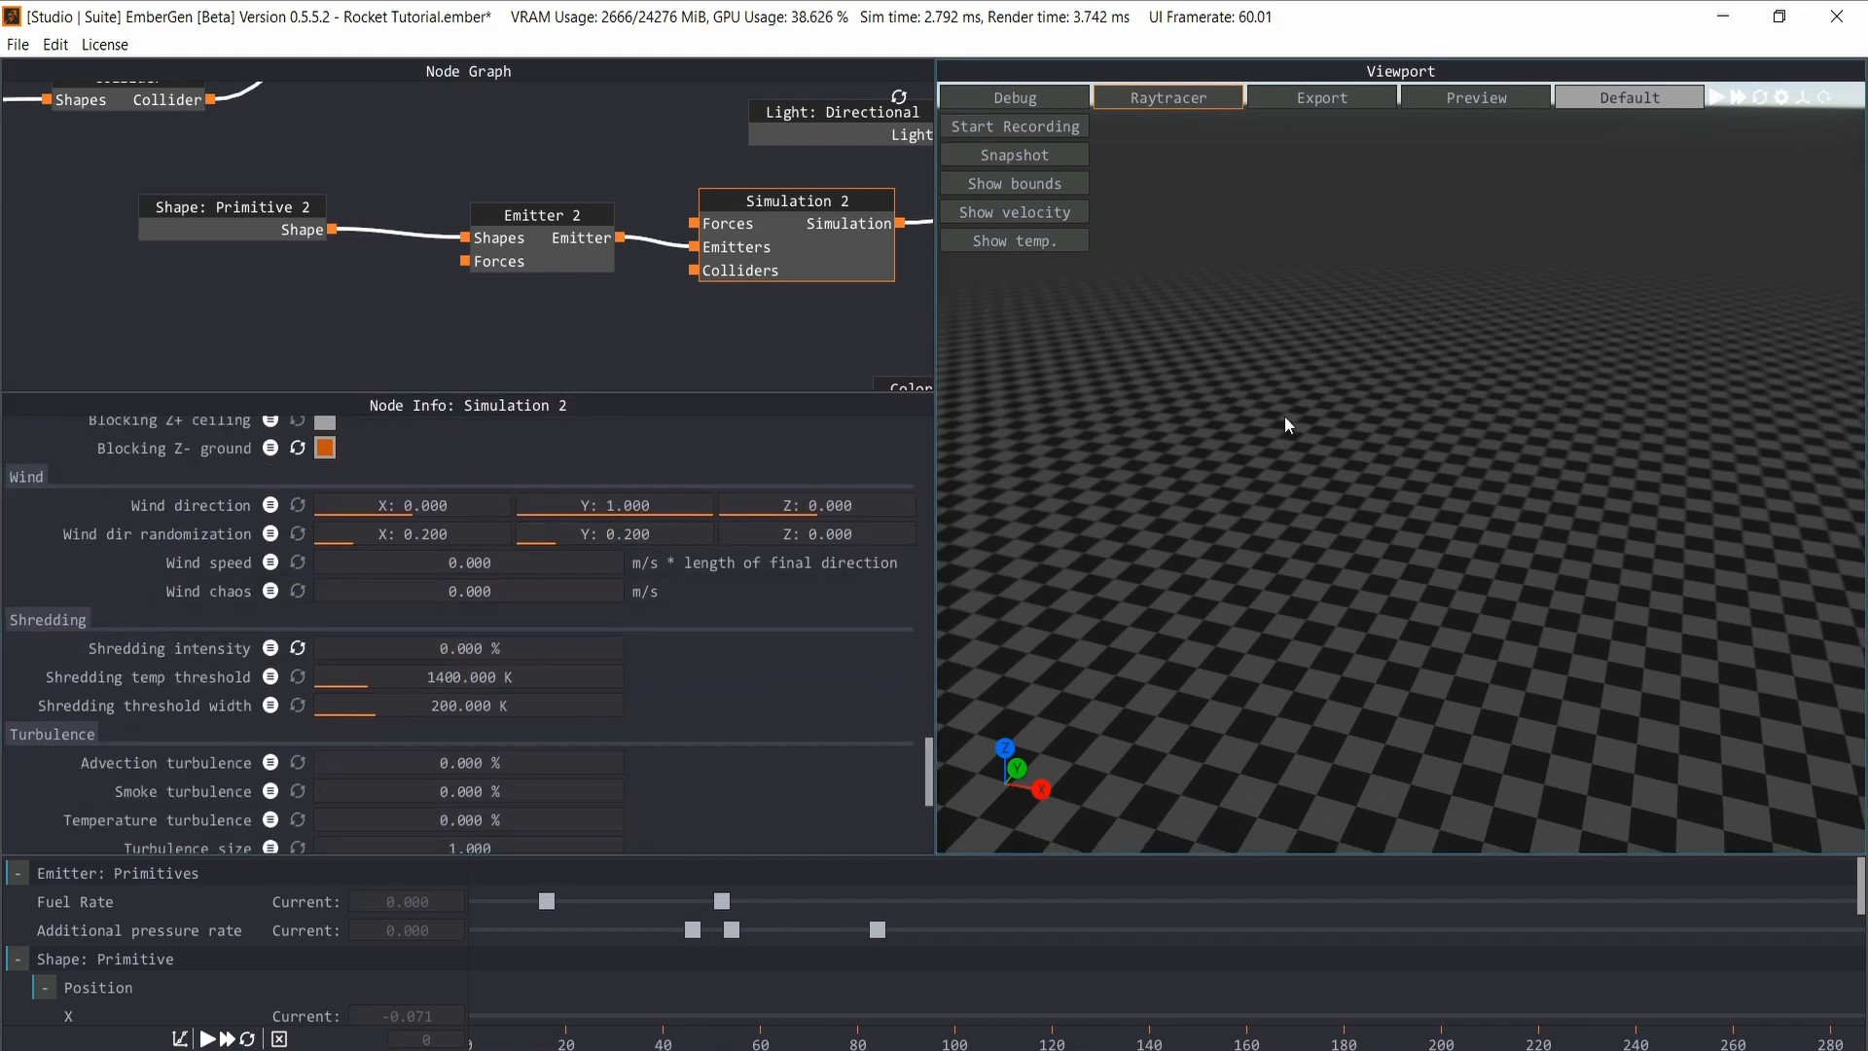
{"action": "key", "text": "space"}
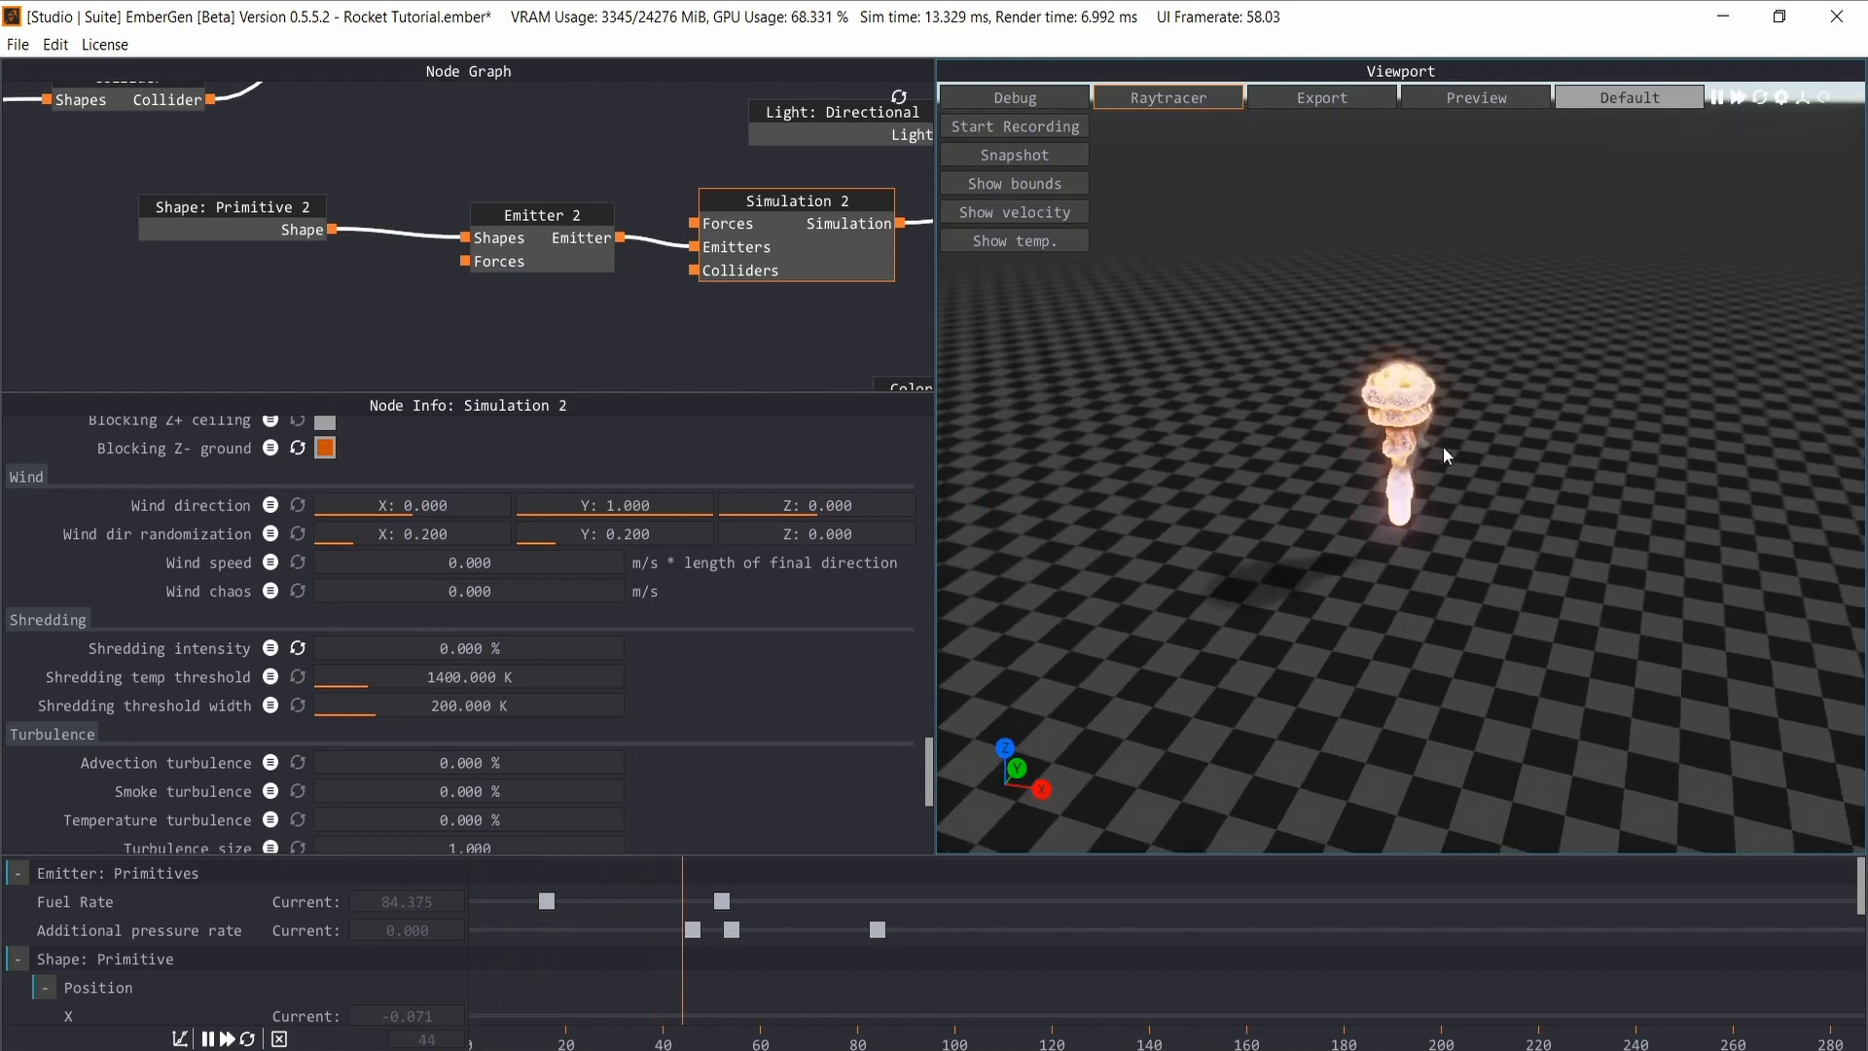
{"action": "left_click_drag", "start_coordinate": [1444, 446], "coordinate": [1458, 513]}
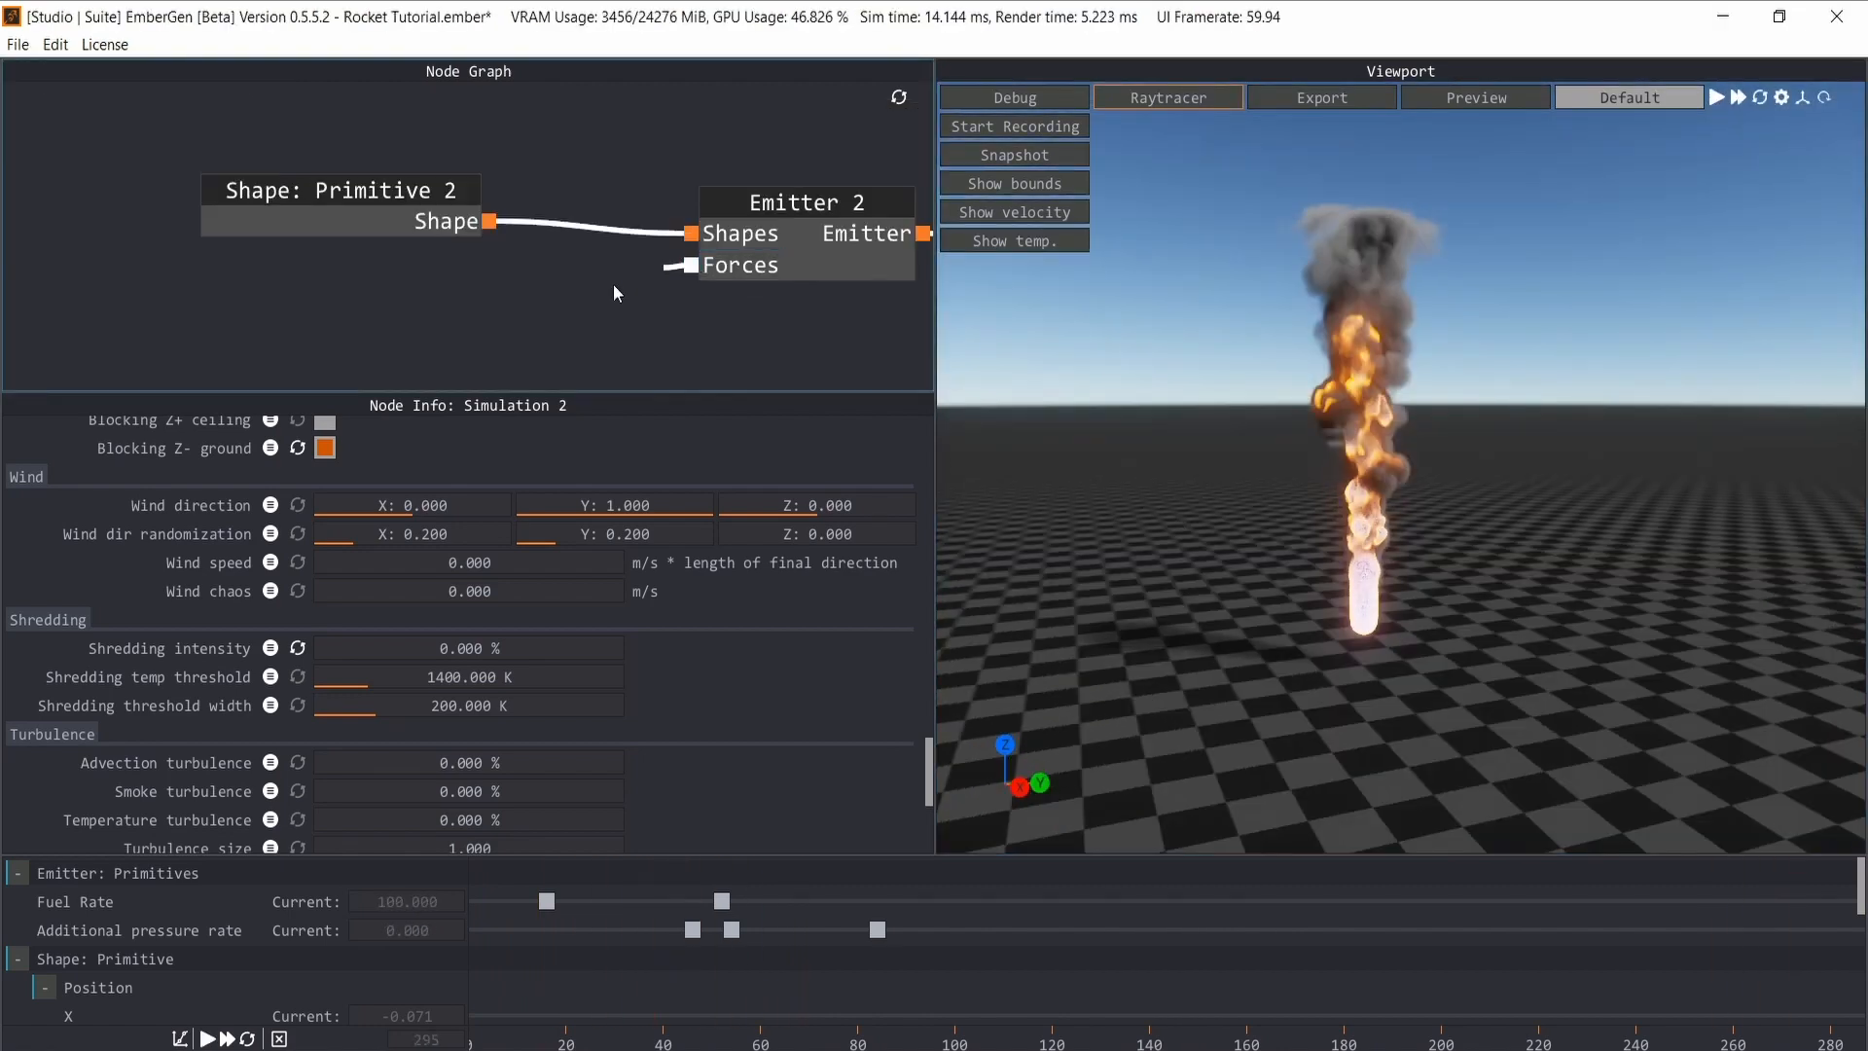
- Add a line force to the forces input of Emitter 2 and place its node below the shape node
{"action": "left_click_drag", "start_coordinate": [691, 264], "coordinate": [553, 302]}
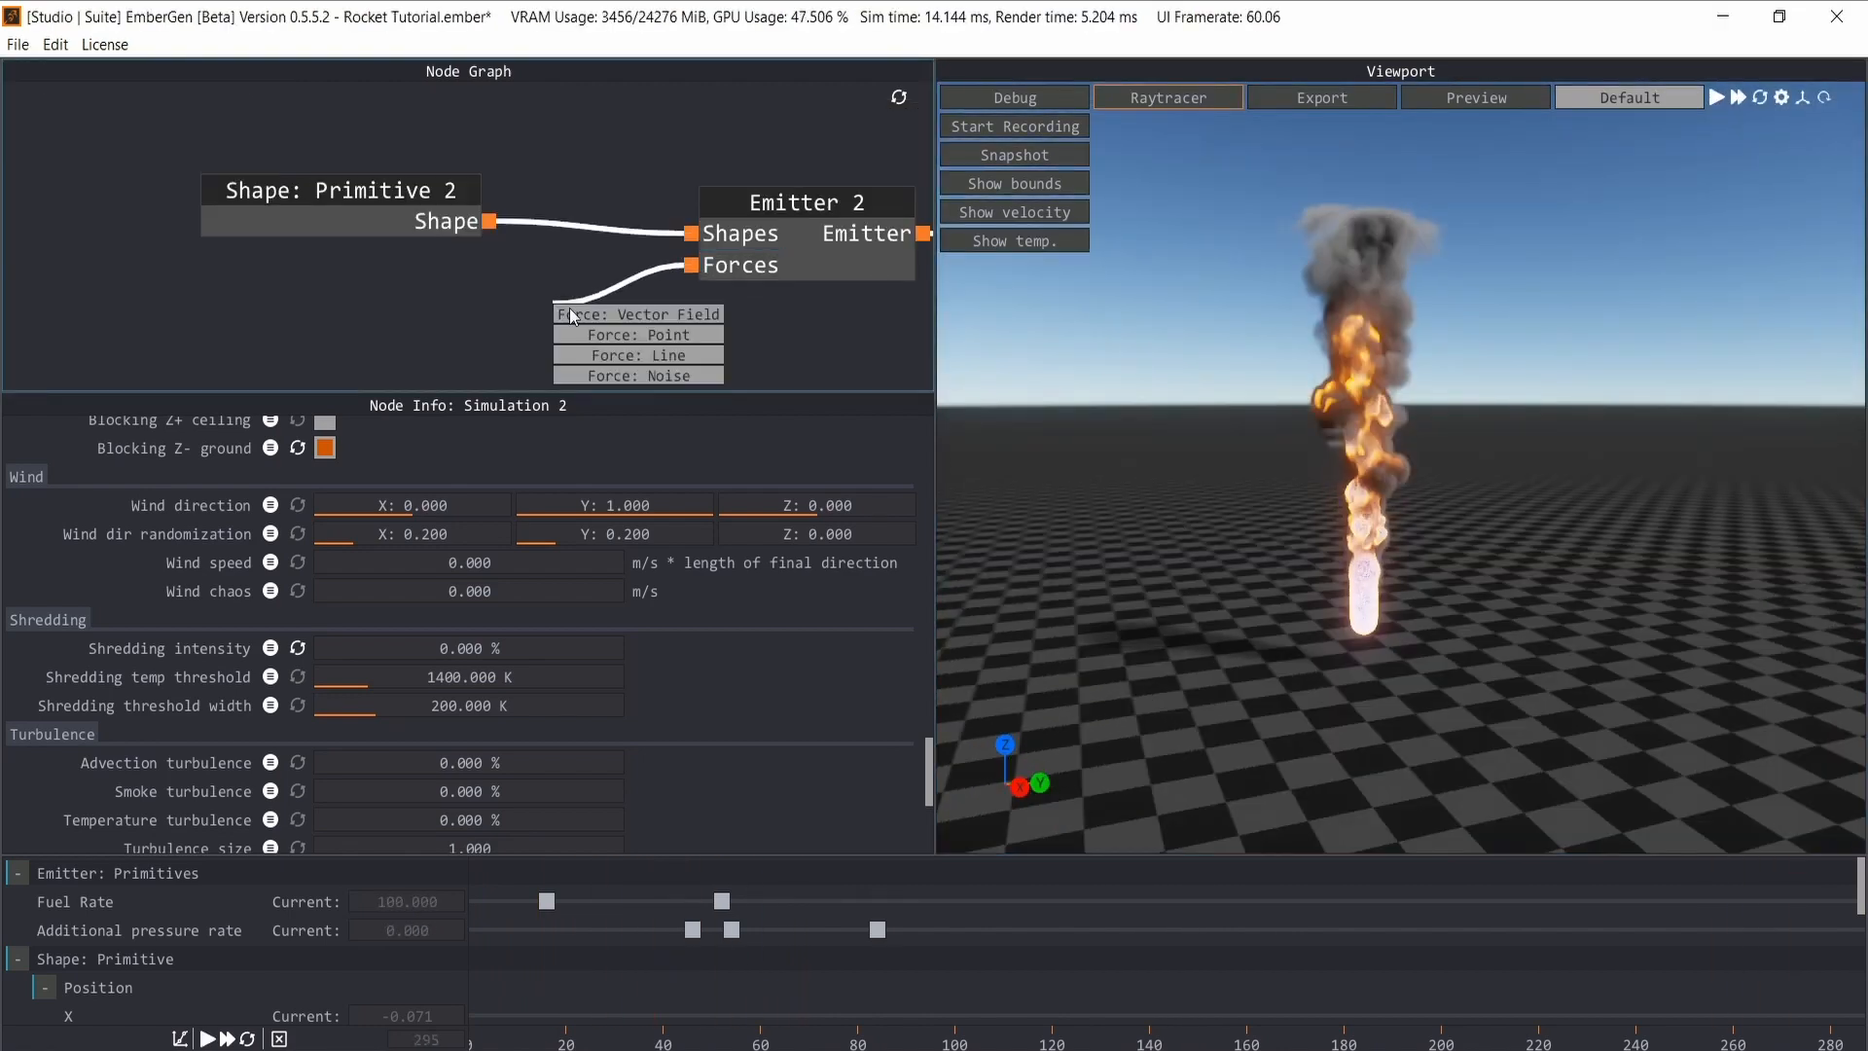
{"action": "left_click", "coordinate": [621, 358]}
{"action": "left_click_drag", "start_coordinate": [457, 282], "coordinate": [431, 317]}
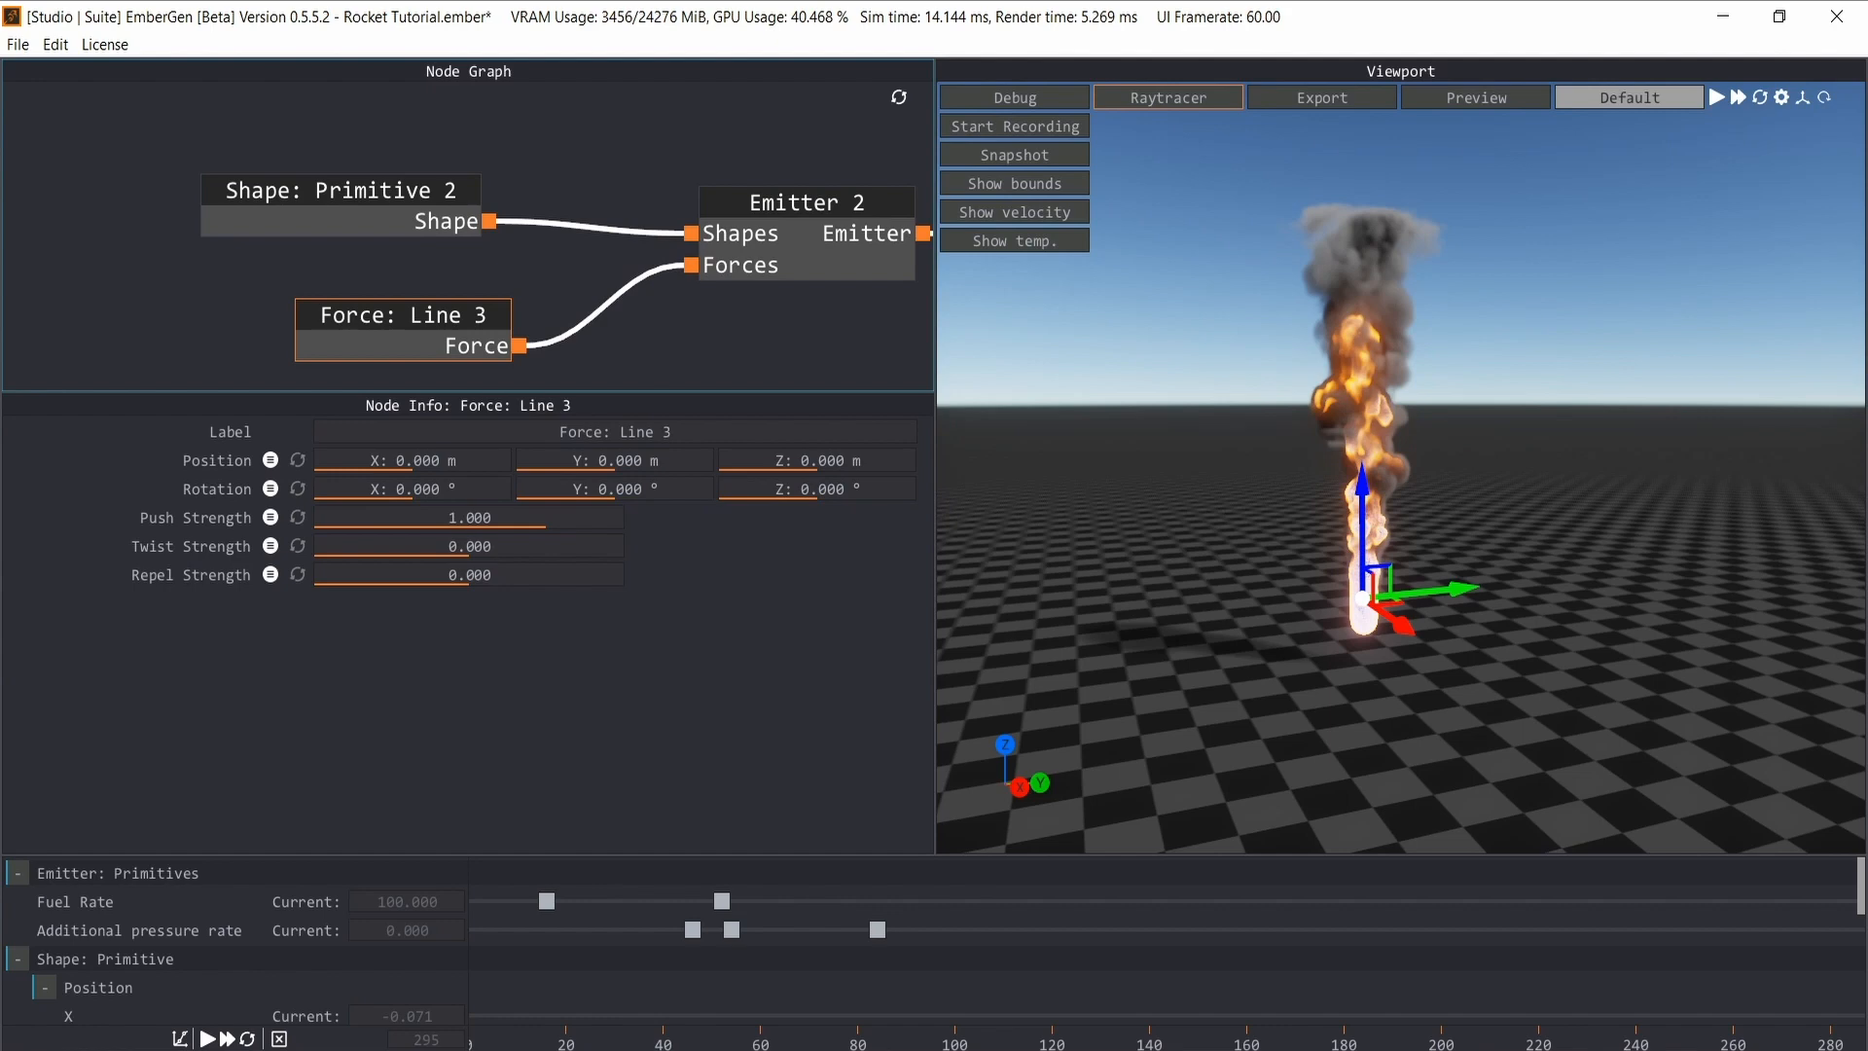
{"action": "left_click_drag", "start_coordinate": [1395, 189], "coordinate": [1381, 274]}
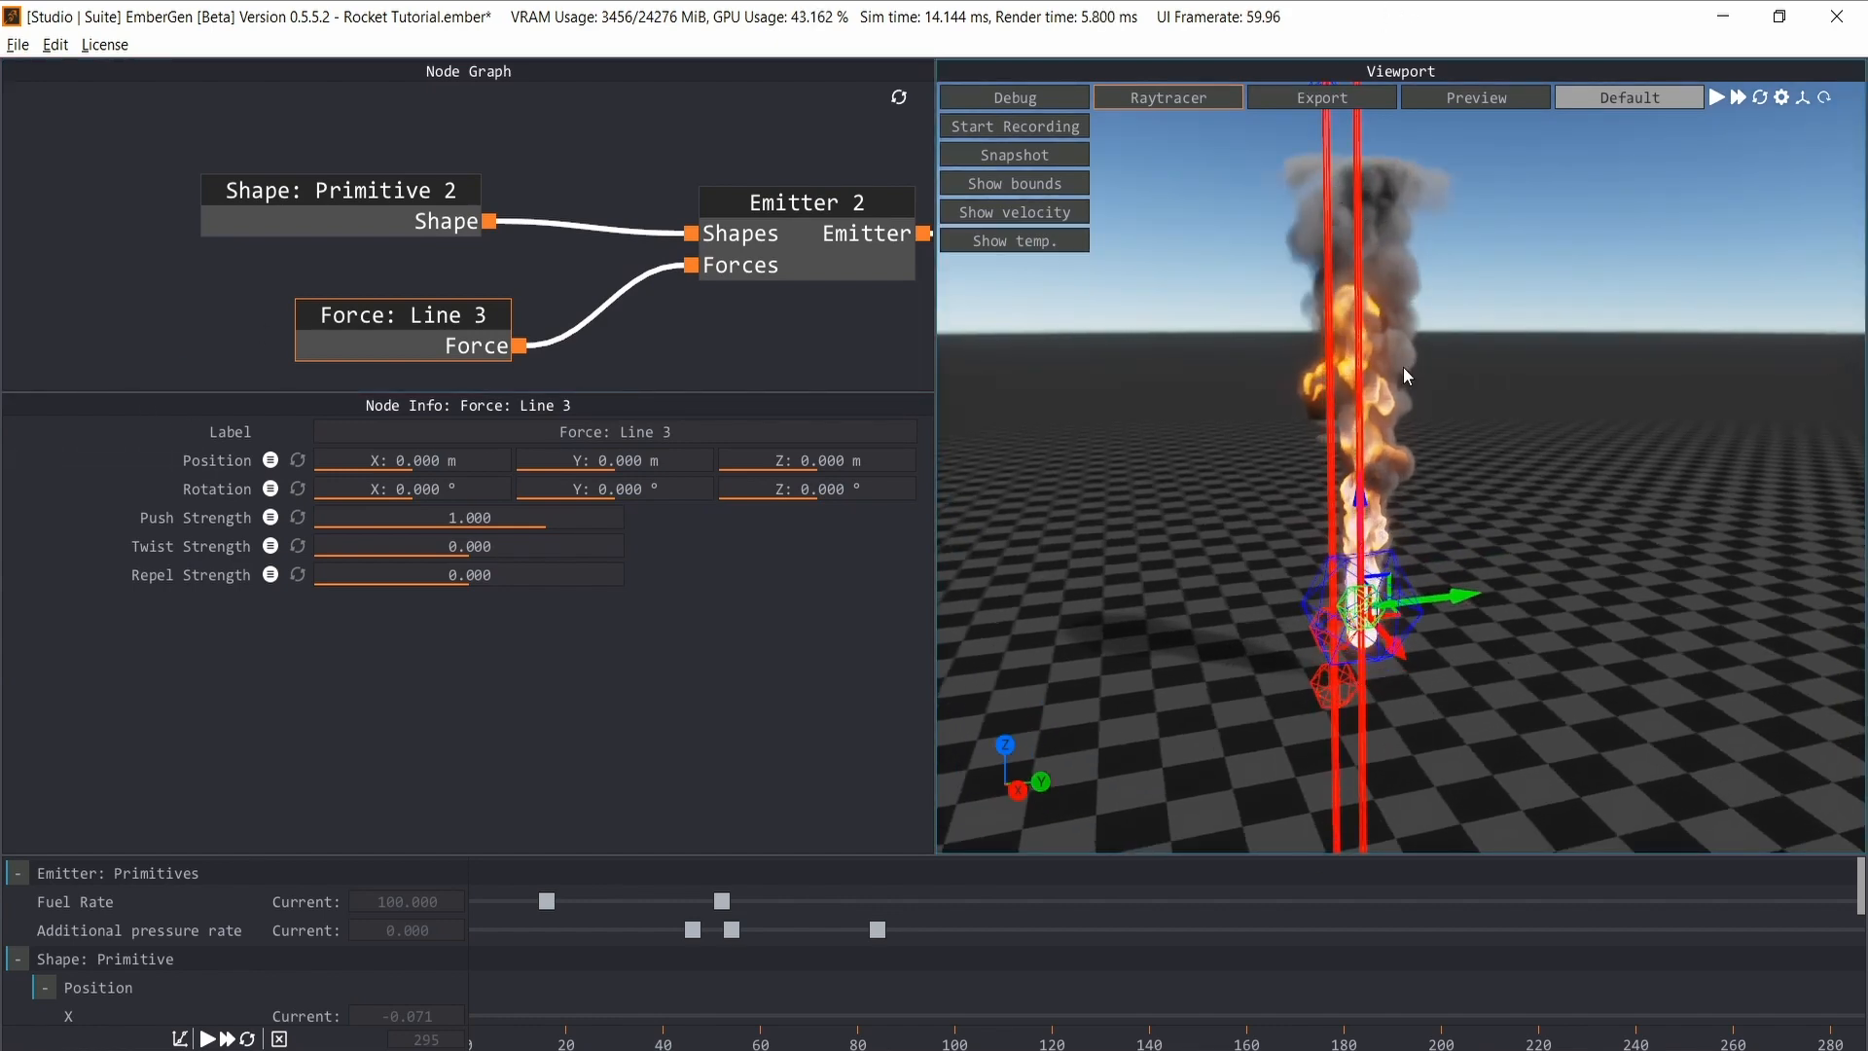
- Switch the new line force's push strength to timeline override and collapse the older timeline groups above it
{"action": "mouse_move", "coordinate": [224, 513]}
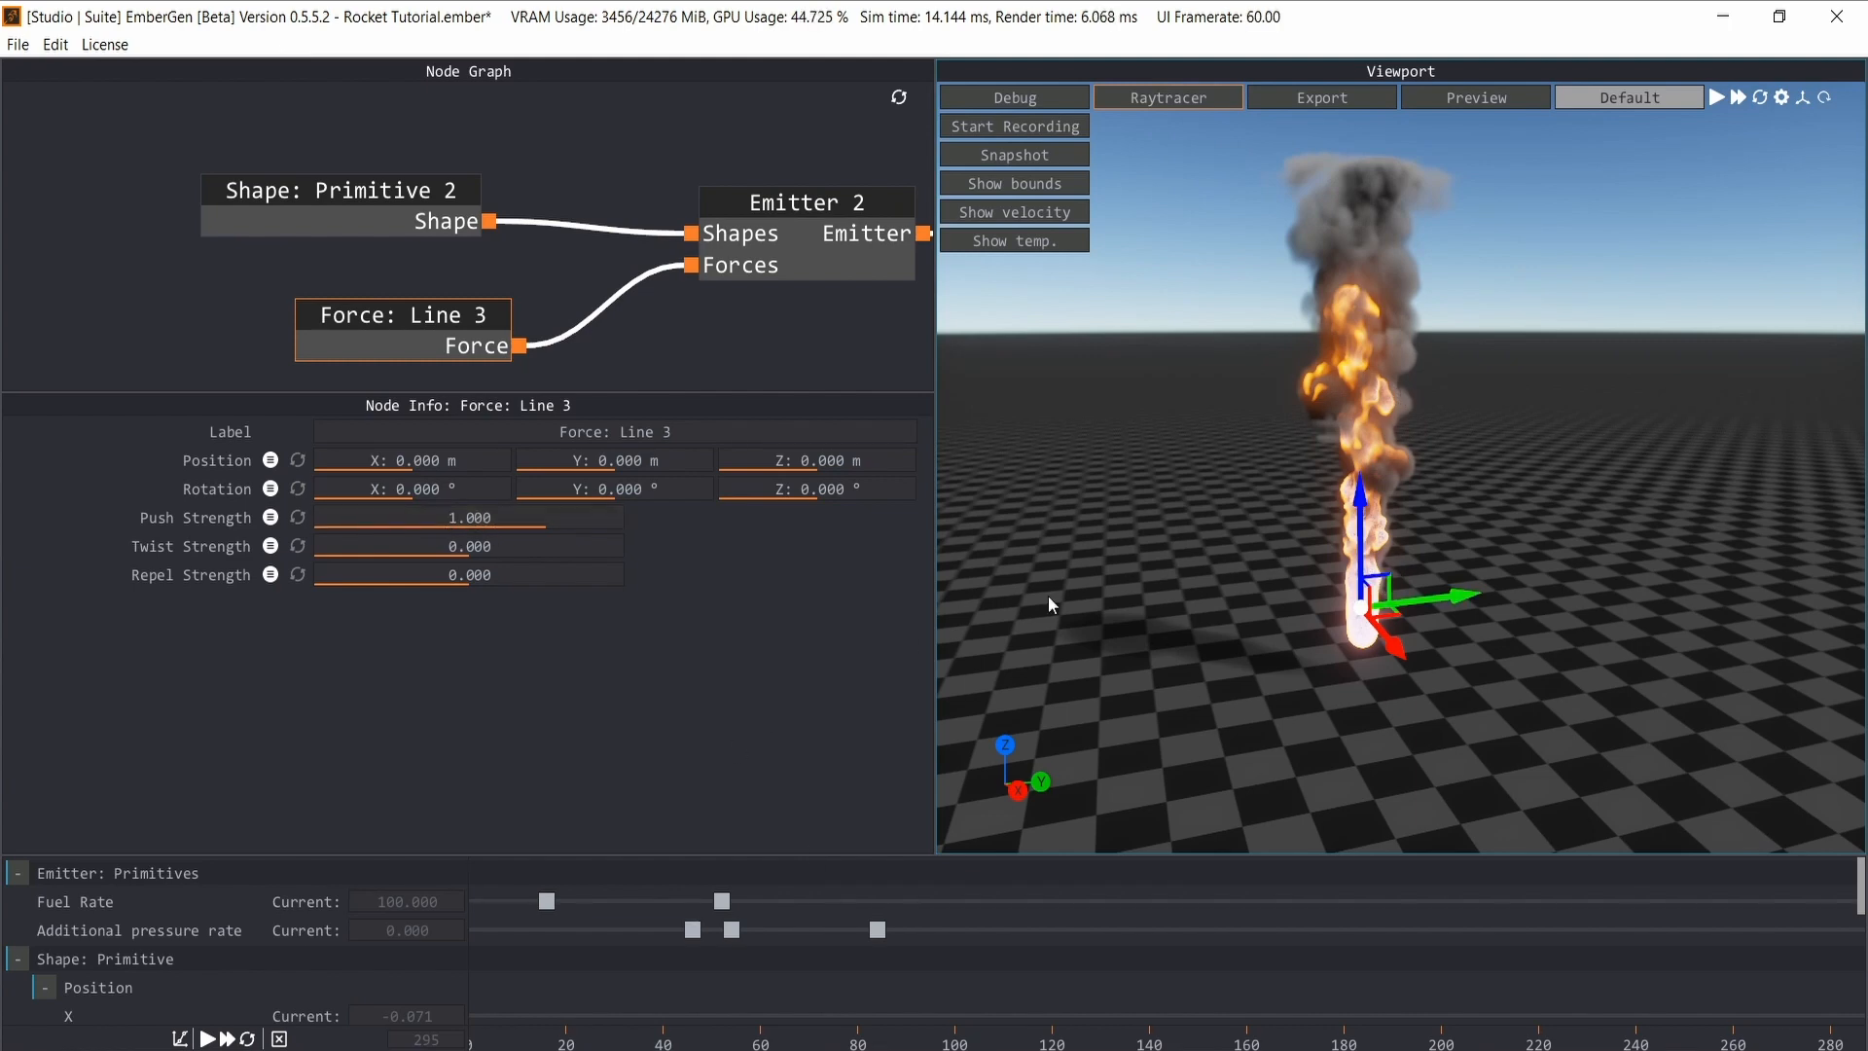
{"action": "left_click", "coordinate": [272, 517]}
{"action": "left_click", "coordinate": [18, 873]}
{"action": "left_click", "coordinate": [17, 901]}
{"action": "left_click", "coordinate": [18, 931]}
{"action": "left_click", "coordinate": [18, 958]}
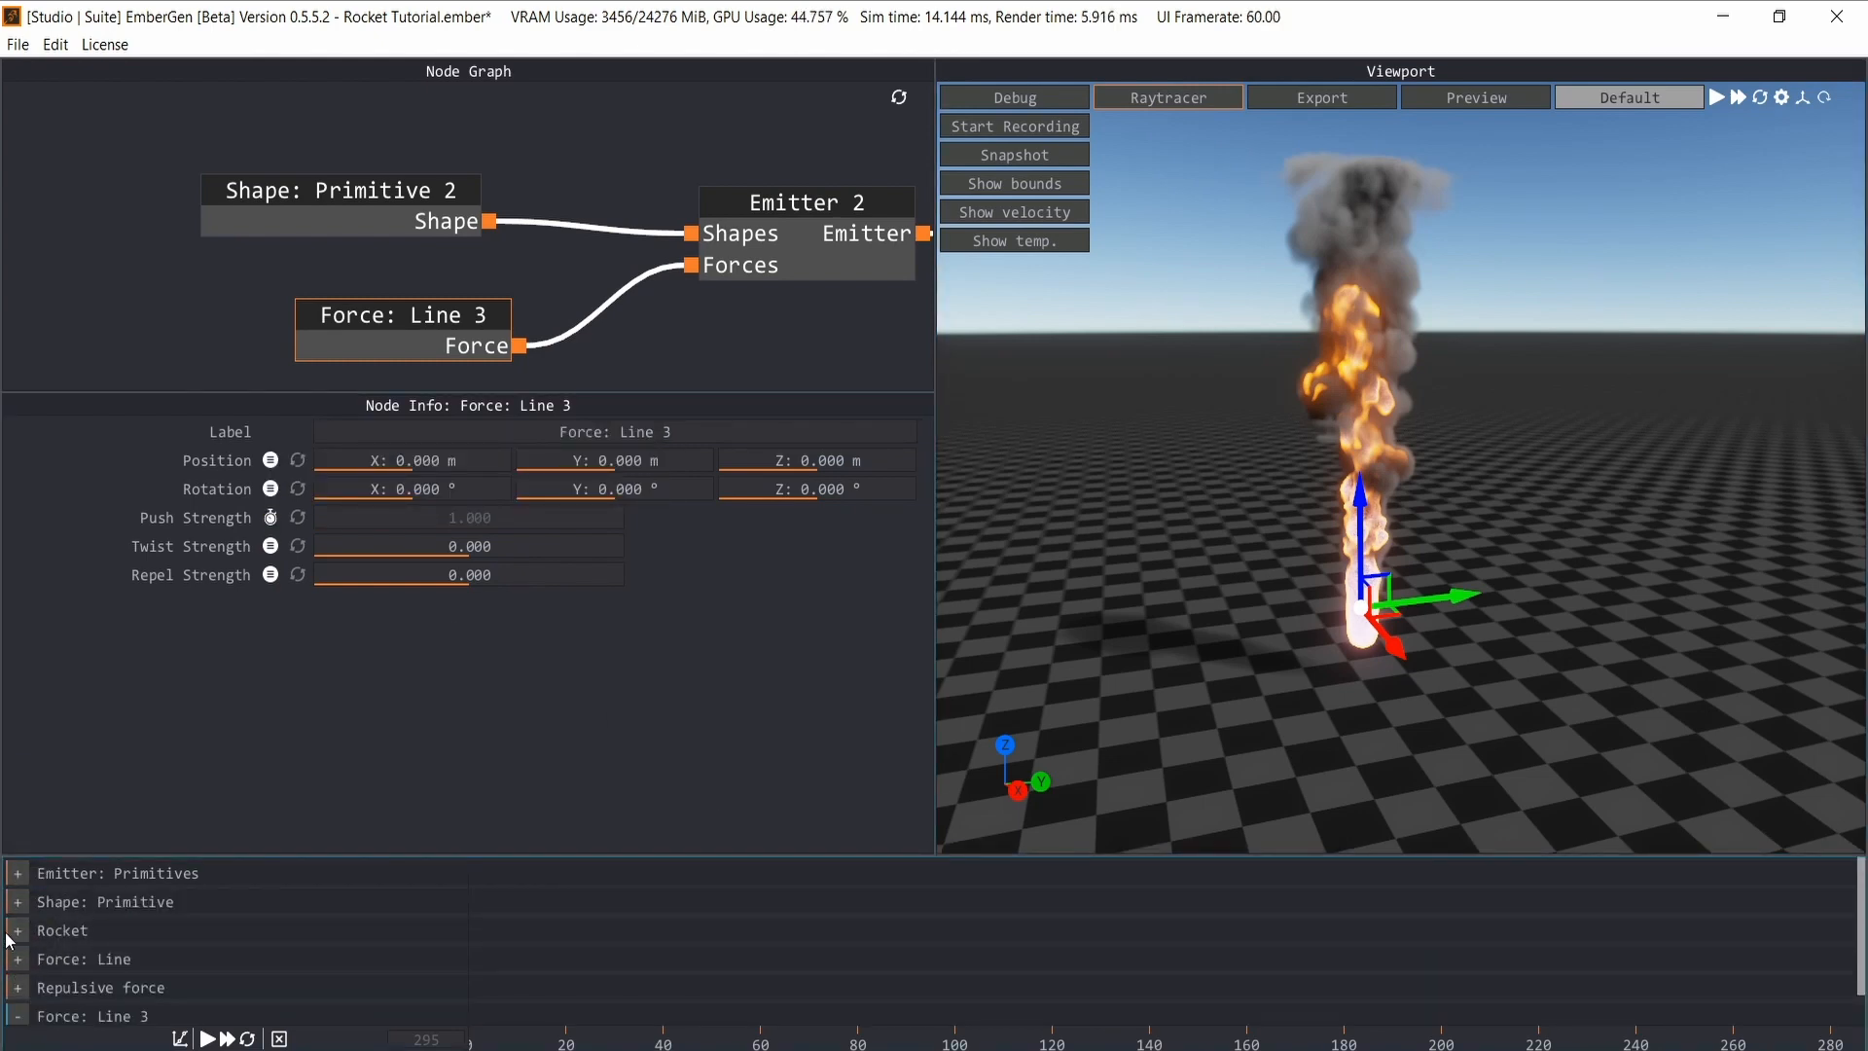
{"action": "scroll", "coordinate": [142, 942], "scroll_direction": "down", "scroll_amount": 1}
{"action": "scroll", "coordinate": [545, 173], "scroll_direction": "up", "scroll_amount": 3}
{"action": "scroll", "coordinate": [525, 194], "scroll_direction": "down", "scroll_amount": 1}
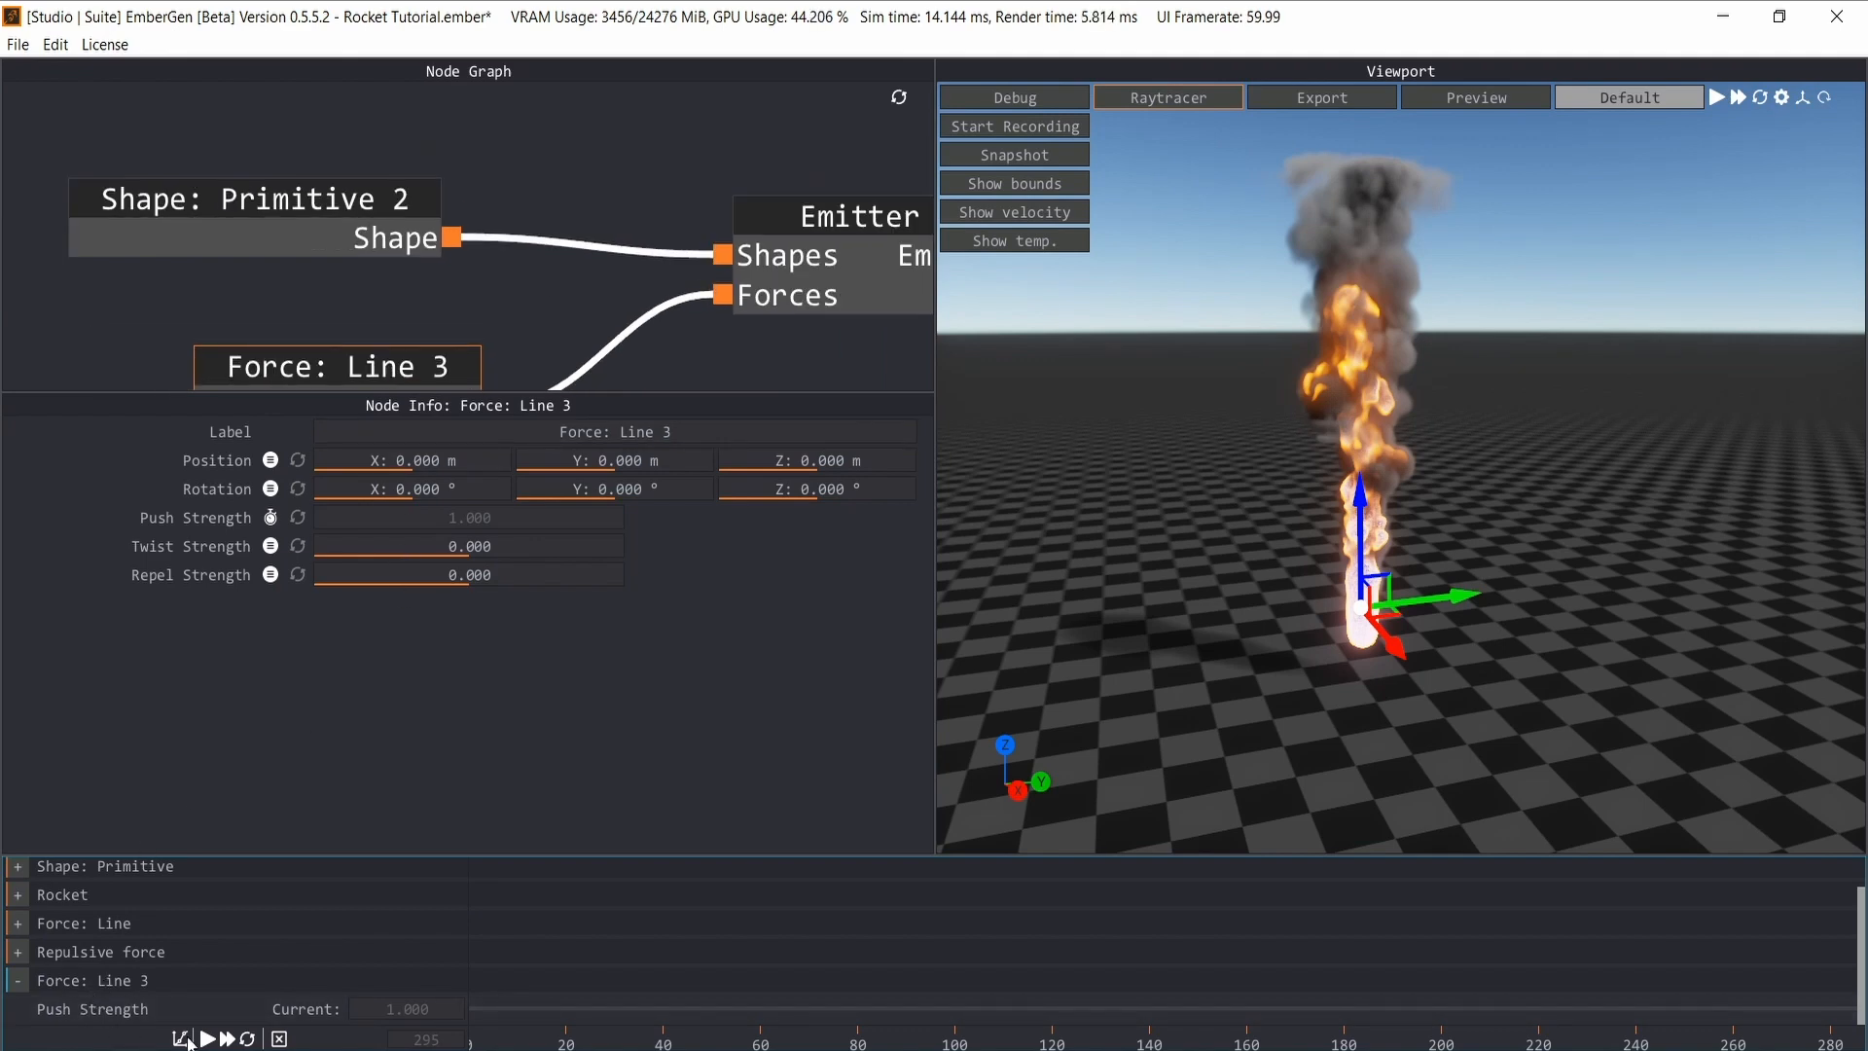
- Add the first push strength key near frame 22 with a value of -15
{"action": "left_click", "coordinate": [576, 1009]}
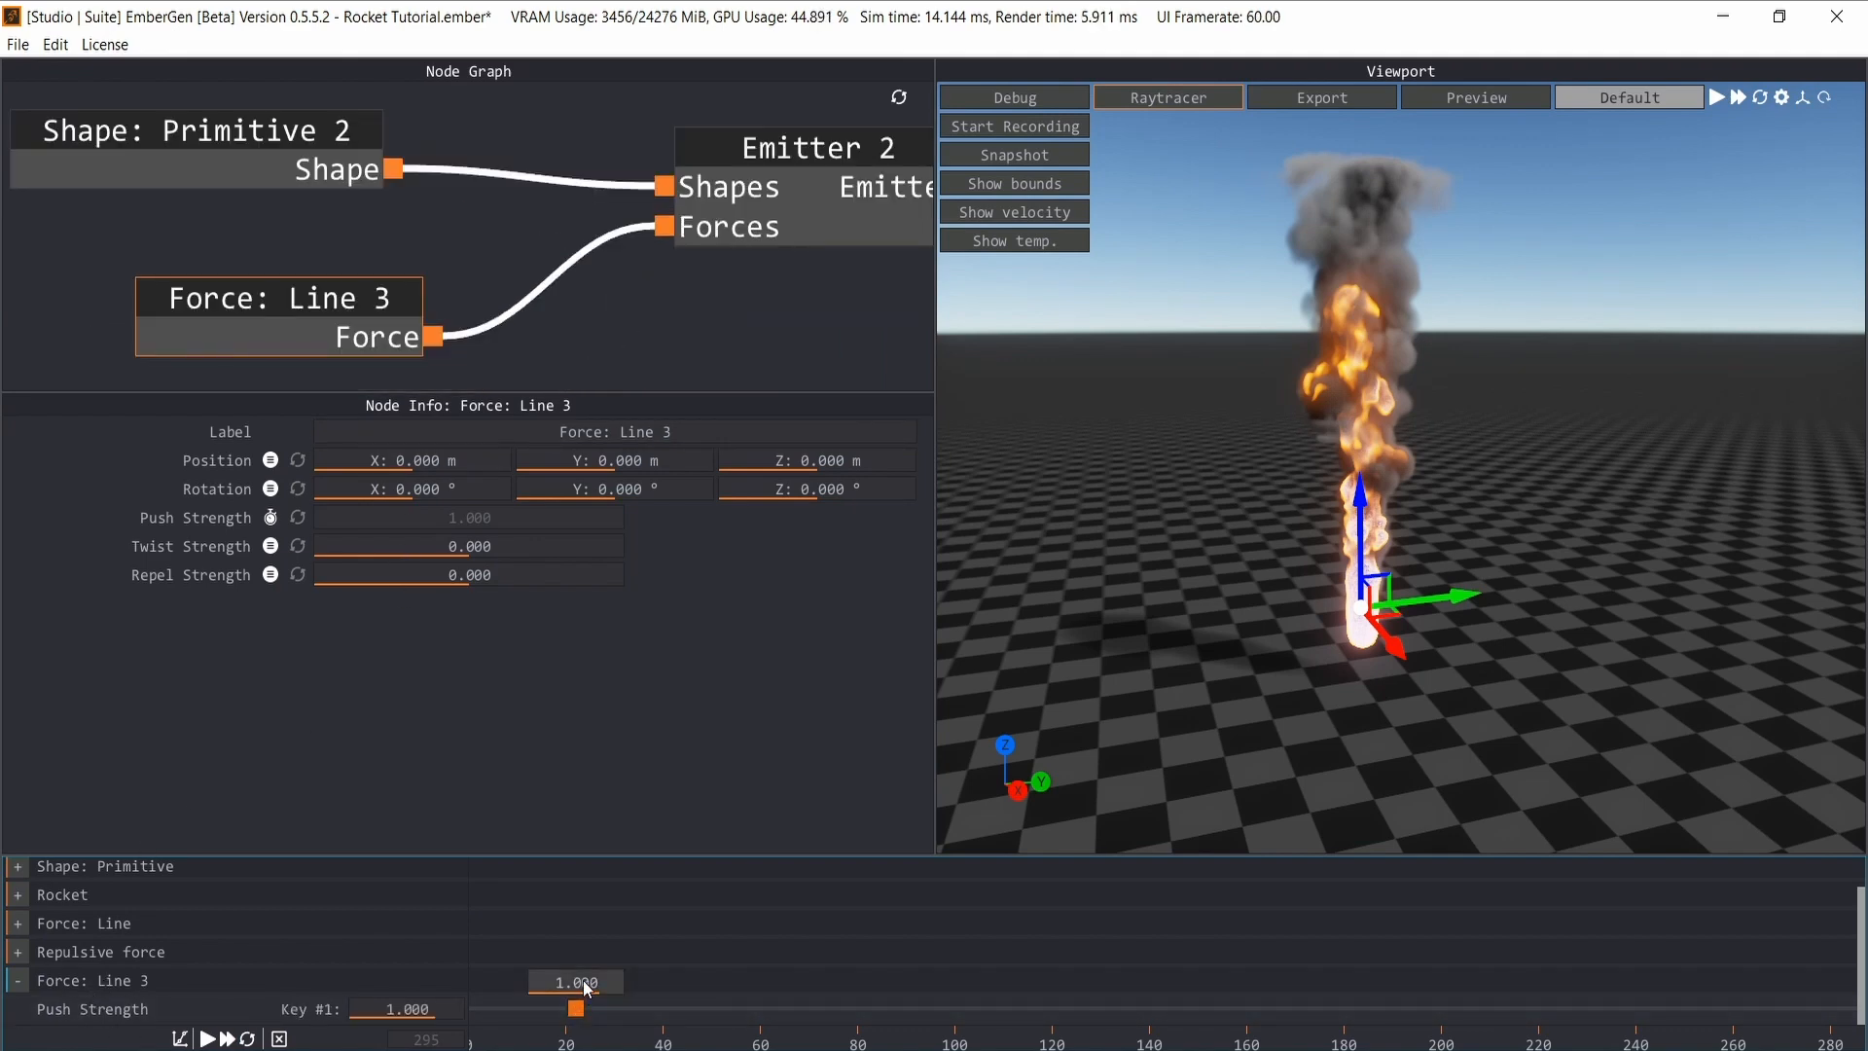
{"action": "double_click", "coordinate": [586, 982]}
{"action": "type", "text": "-15"}
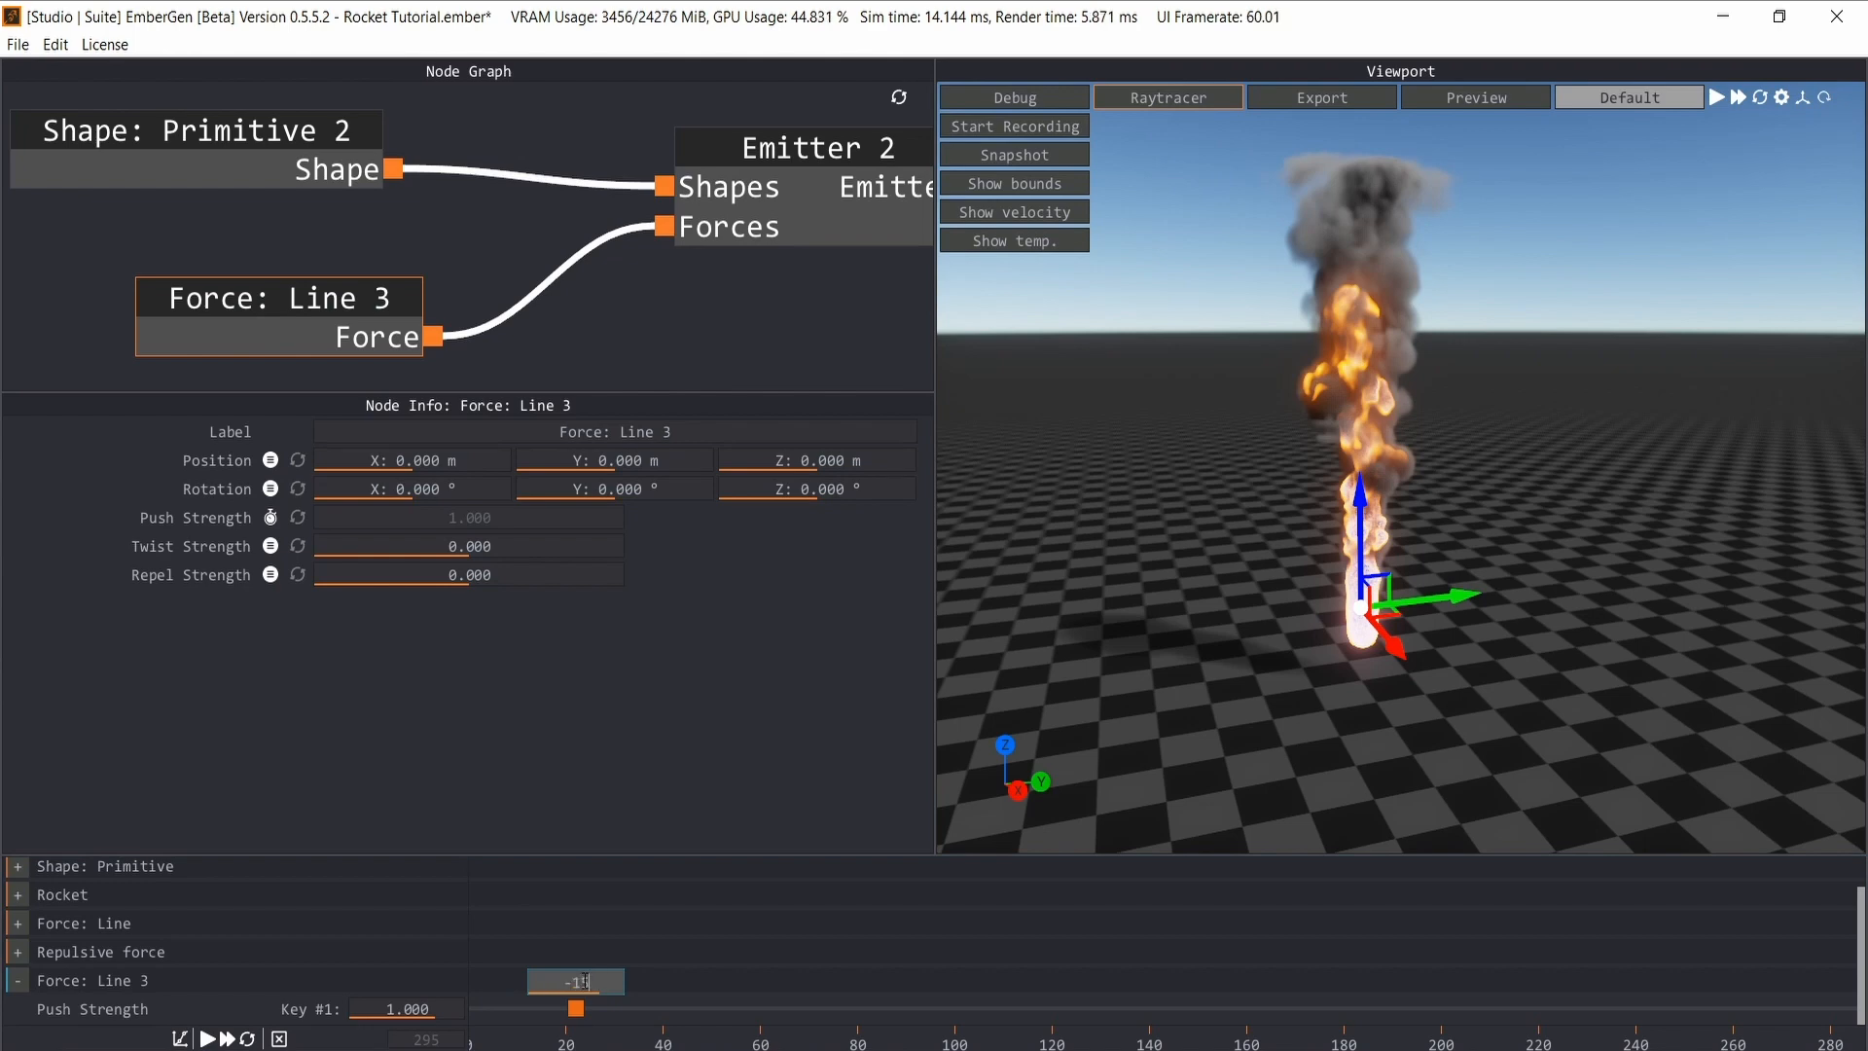
{"action": "key", "text": "Return"}
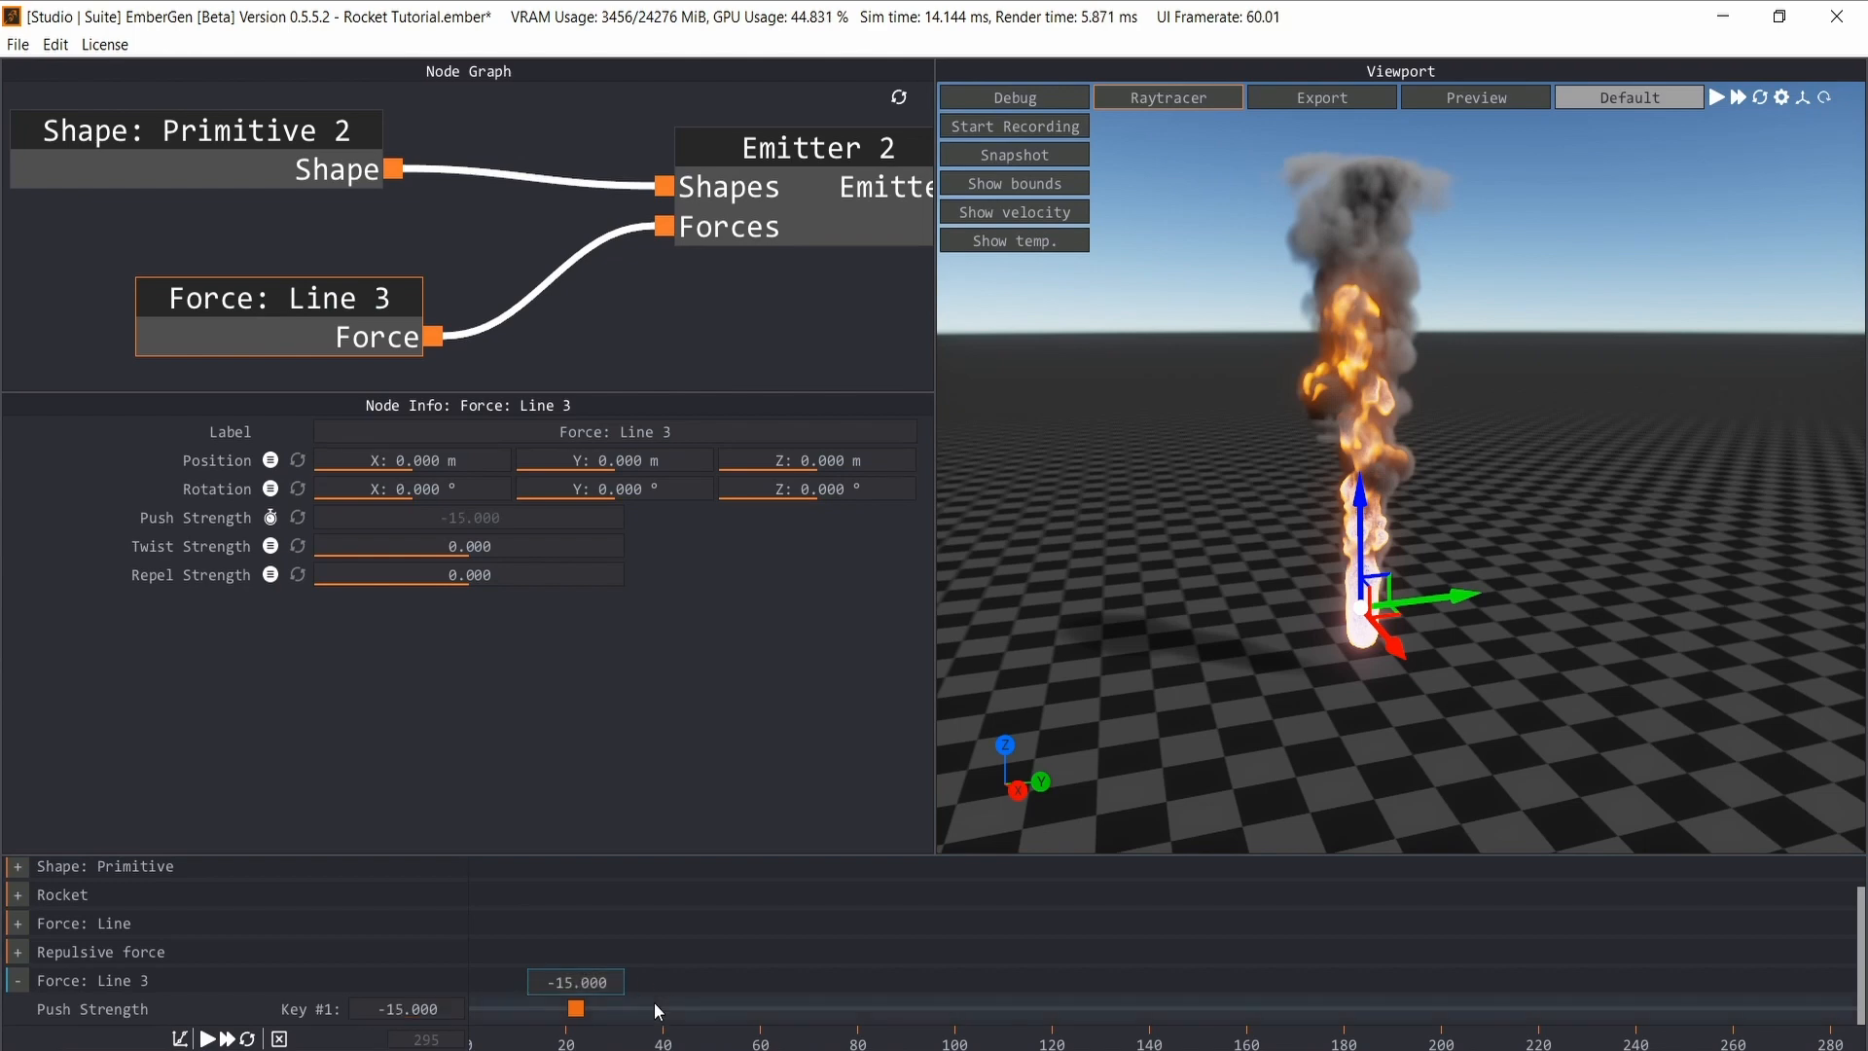
- Add push strength keys of -50, -500 and -250 near frames 49, 73 and 97, and play the simulation to check them
{"action": "double_click", "coordinate": [712, 1018]}
{"action": "double_click", "coordinate": [710, 980]}
{"action": "type", "text": "-50"}
{"action": "double_click", "coordinate": [824, 1008]}
{"action": "type", "text": "-500"}
{"action": "double_click", "coordinate": [942, 1006]}
{"action": "type", "text": "-200"}
{"action": "key", "text": "Return"}
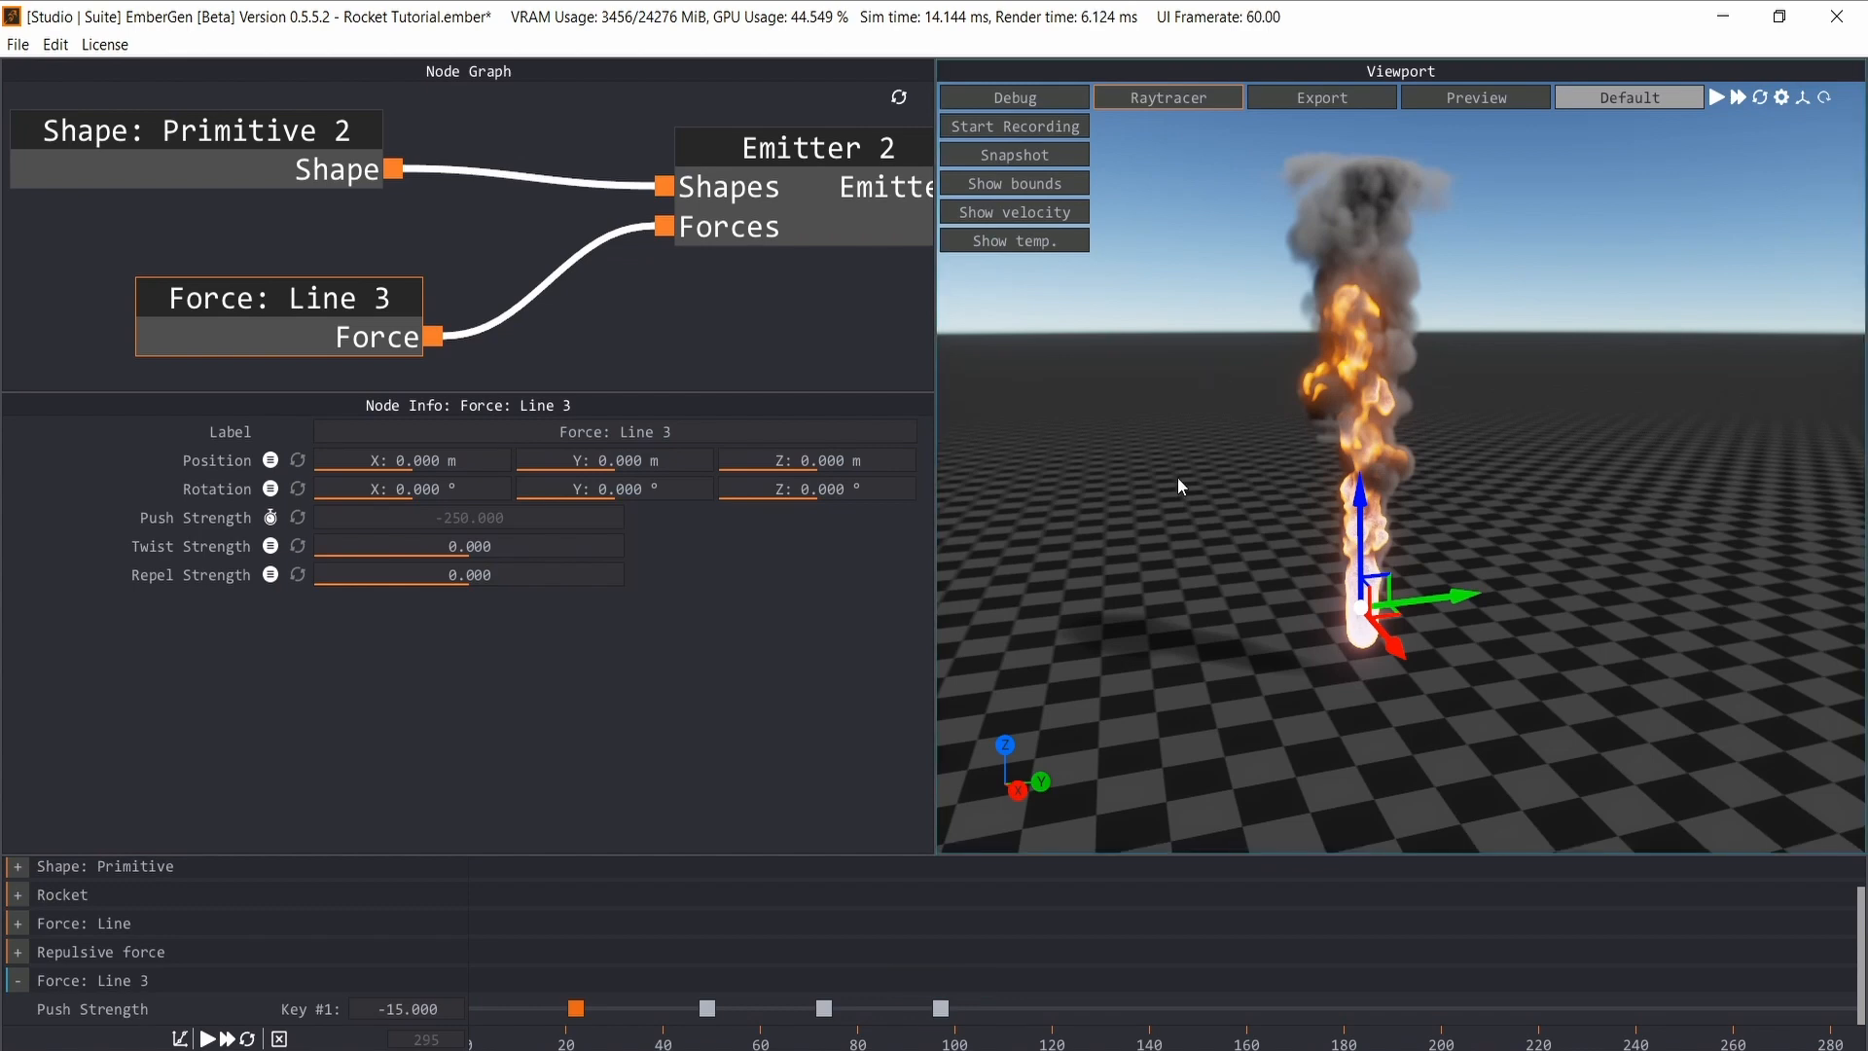
{"action": "key", "text": "space"}
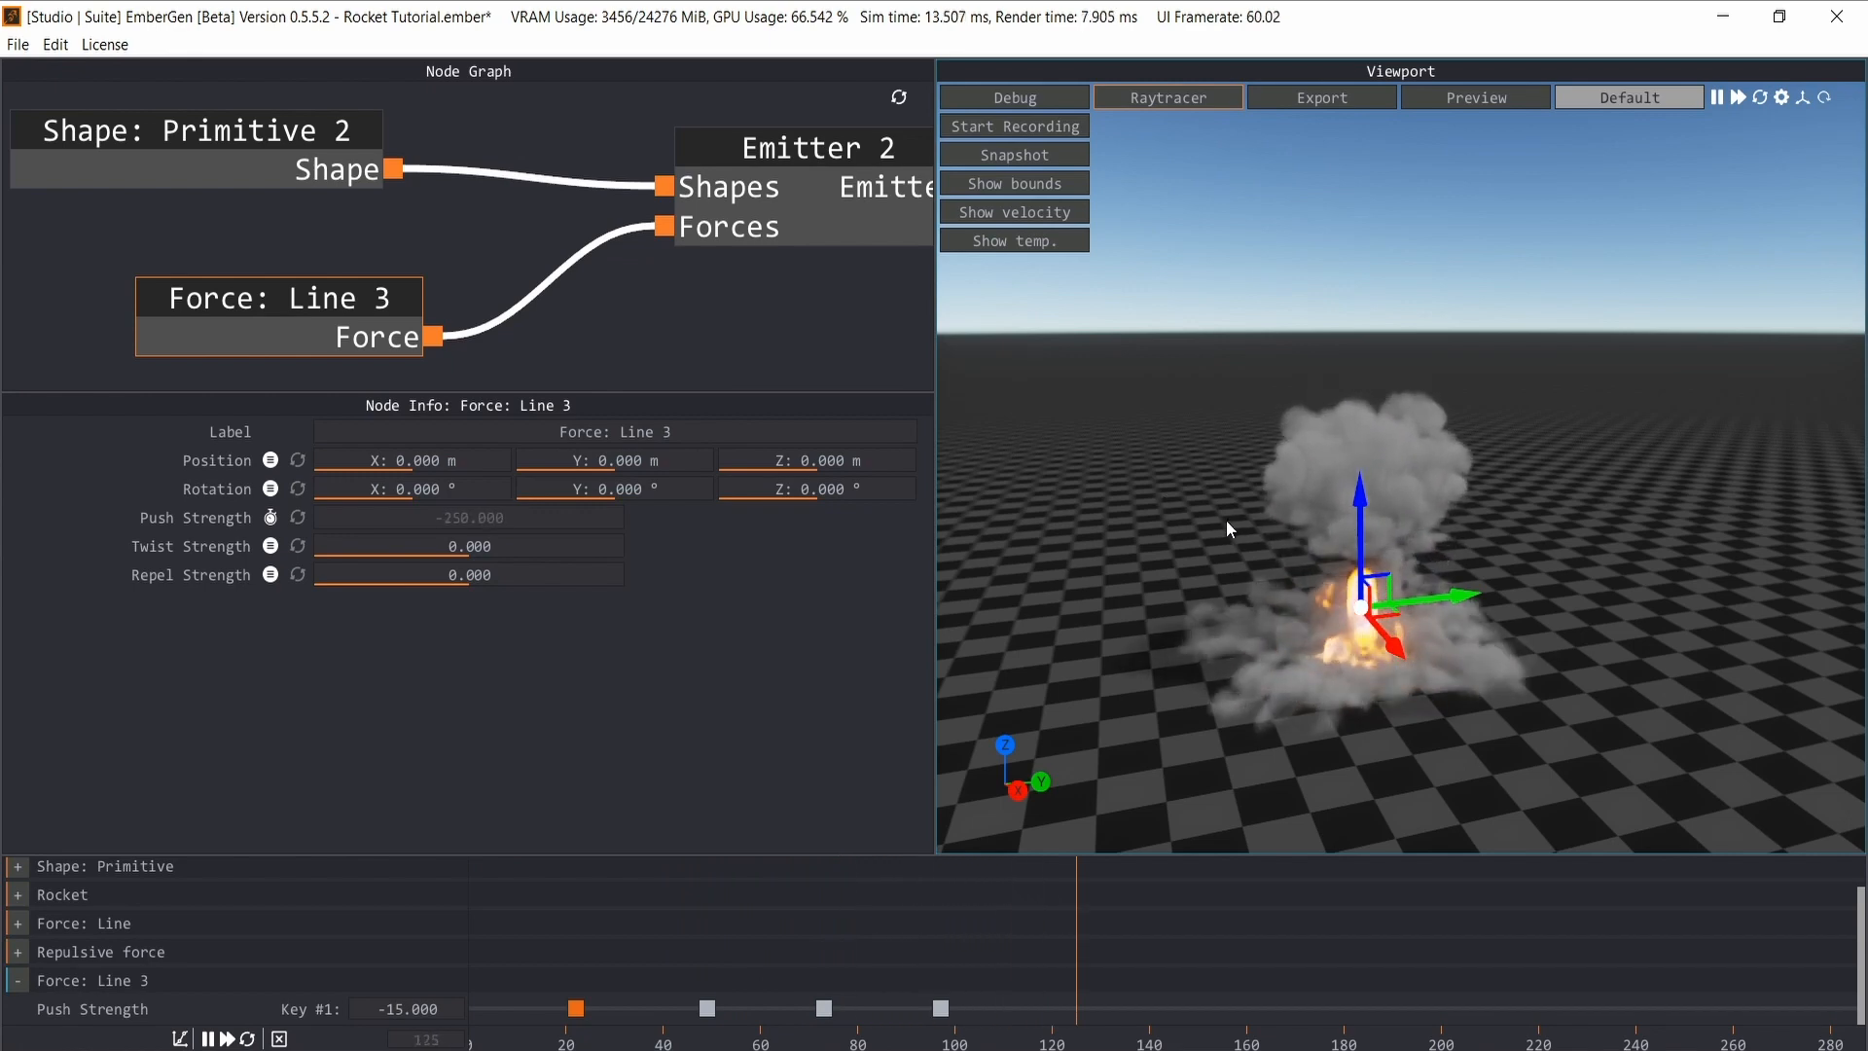
{"action": "key", "text": "space"}
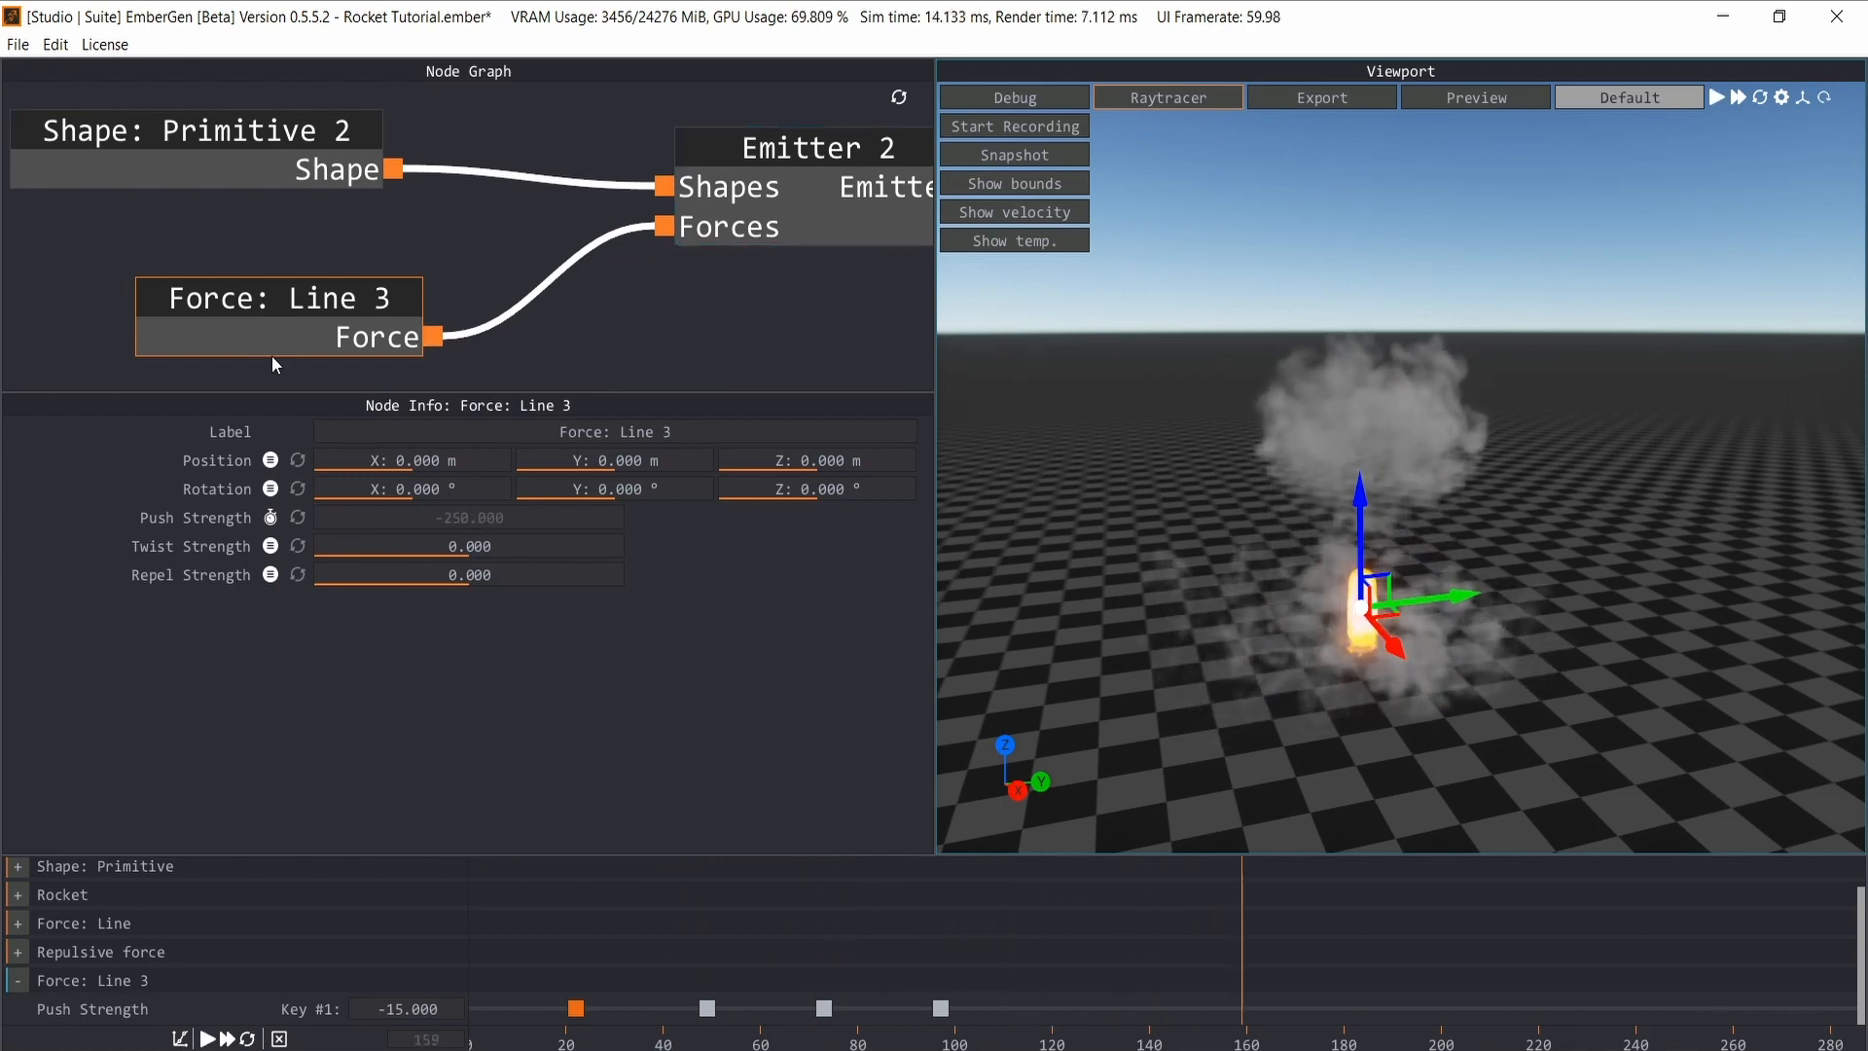
- Switch the position of the capsule shape, Primitive 2, to timeline override and bring its position tracks into view
{"action": "left_click", "coordinate": [212, 136]}
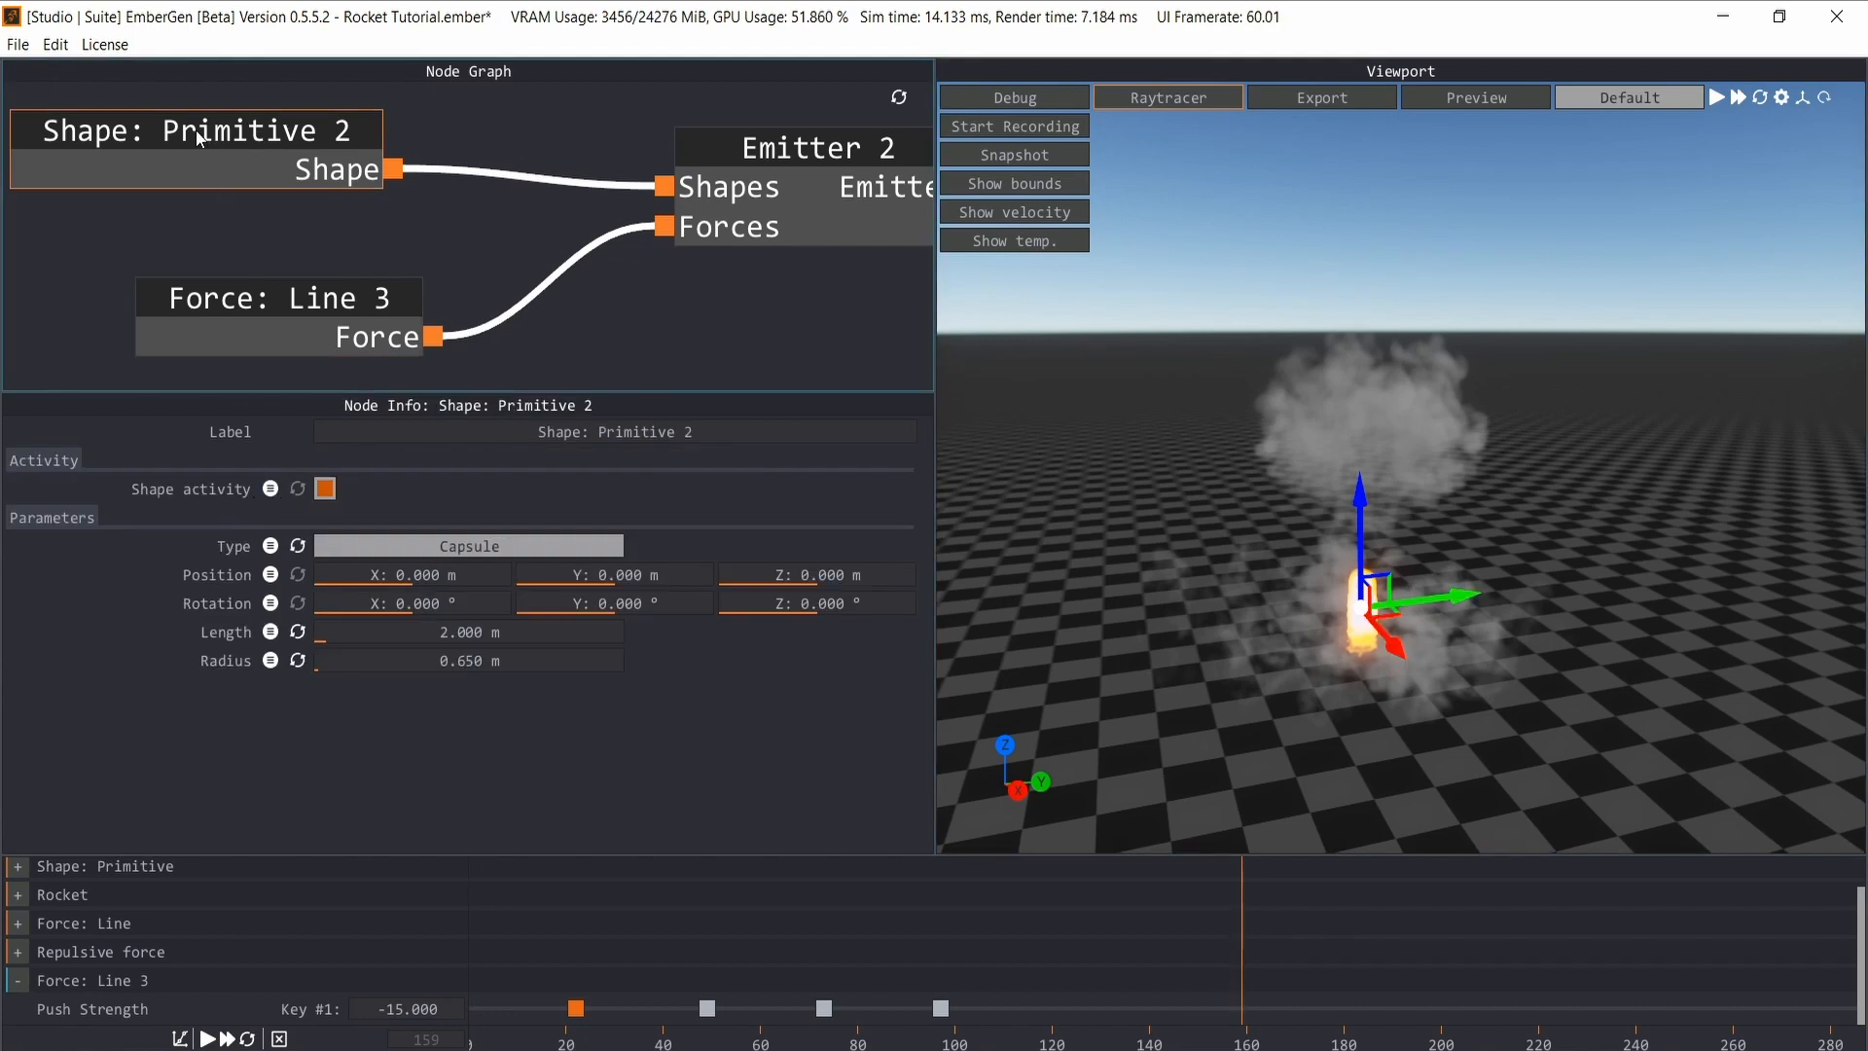
{"action": "left_click", "coordinate": [272, 576]}
{"action": "left_click", "coordinate": [272, 577]}
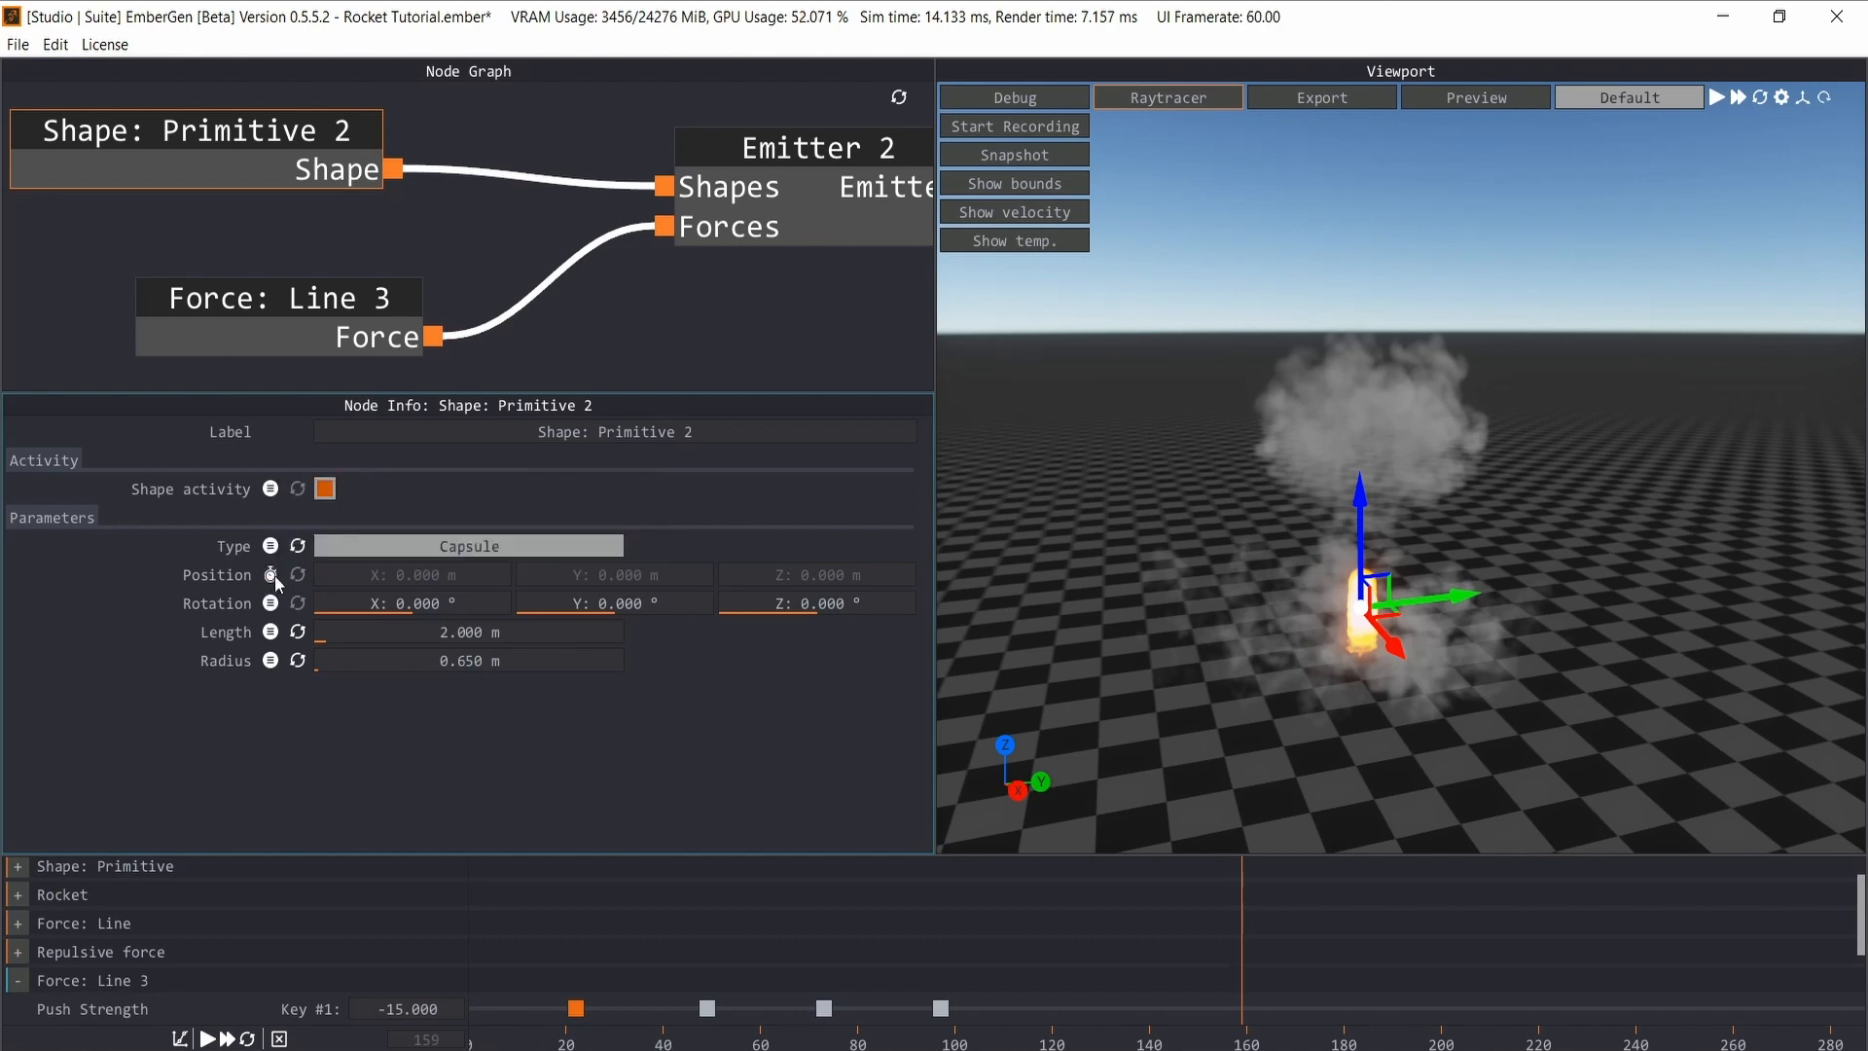
{"action": "scroll", "coordinate": [289, 973], "scroll_direction": "down", "scroll_amount": 3}
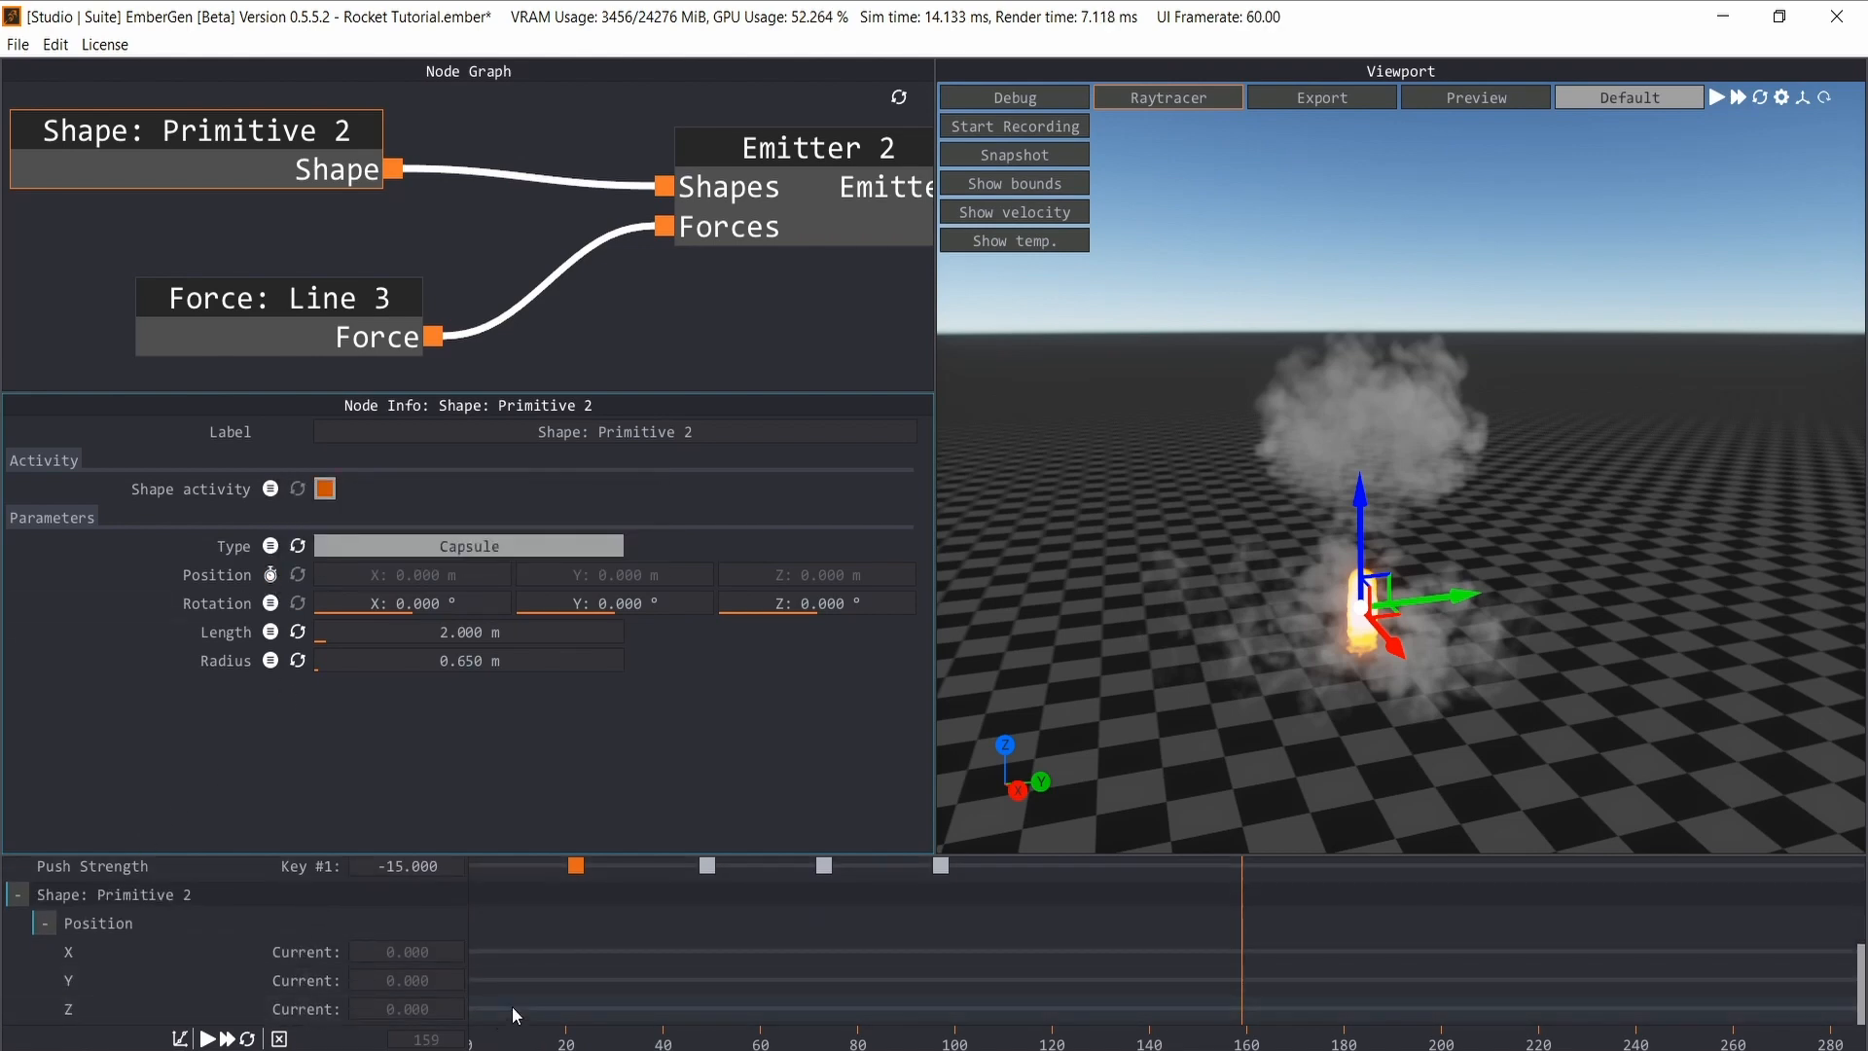
- Add Z position keys for the capsule near frame 79 at -2 m and near frame 260, and play the simulation
{"action": "double_click", "coordinate": [854, 1009]}
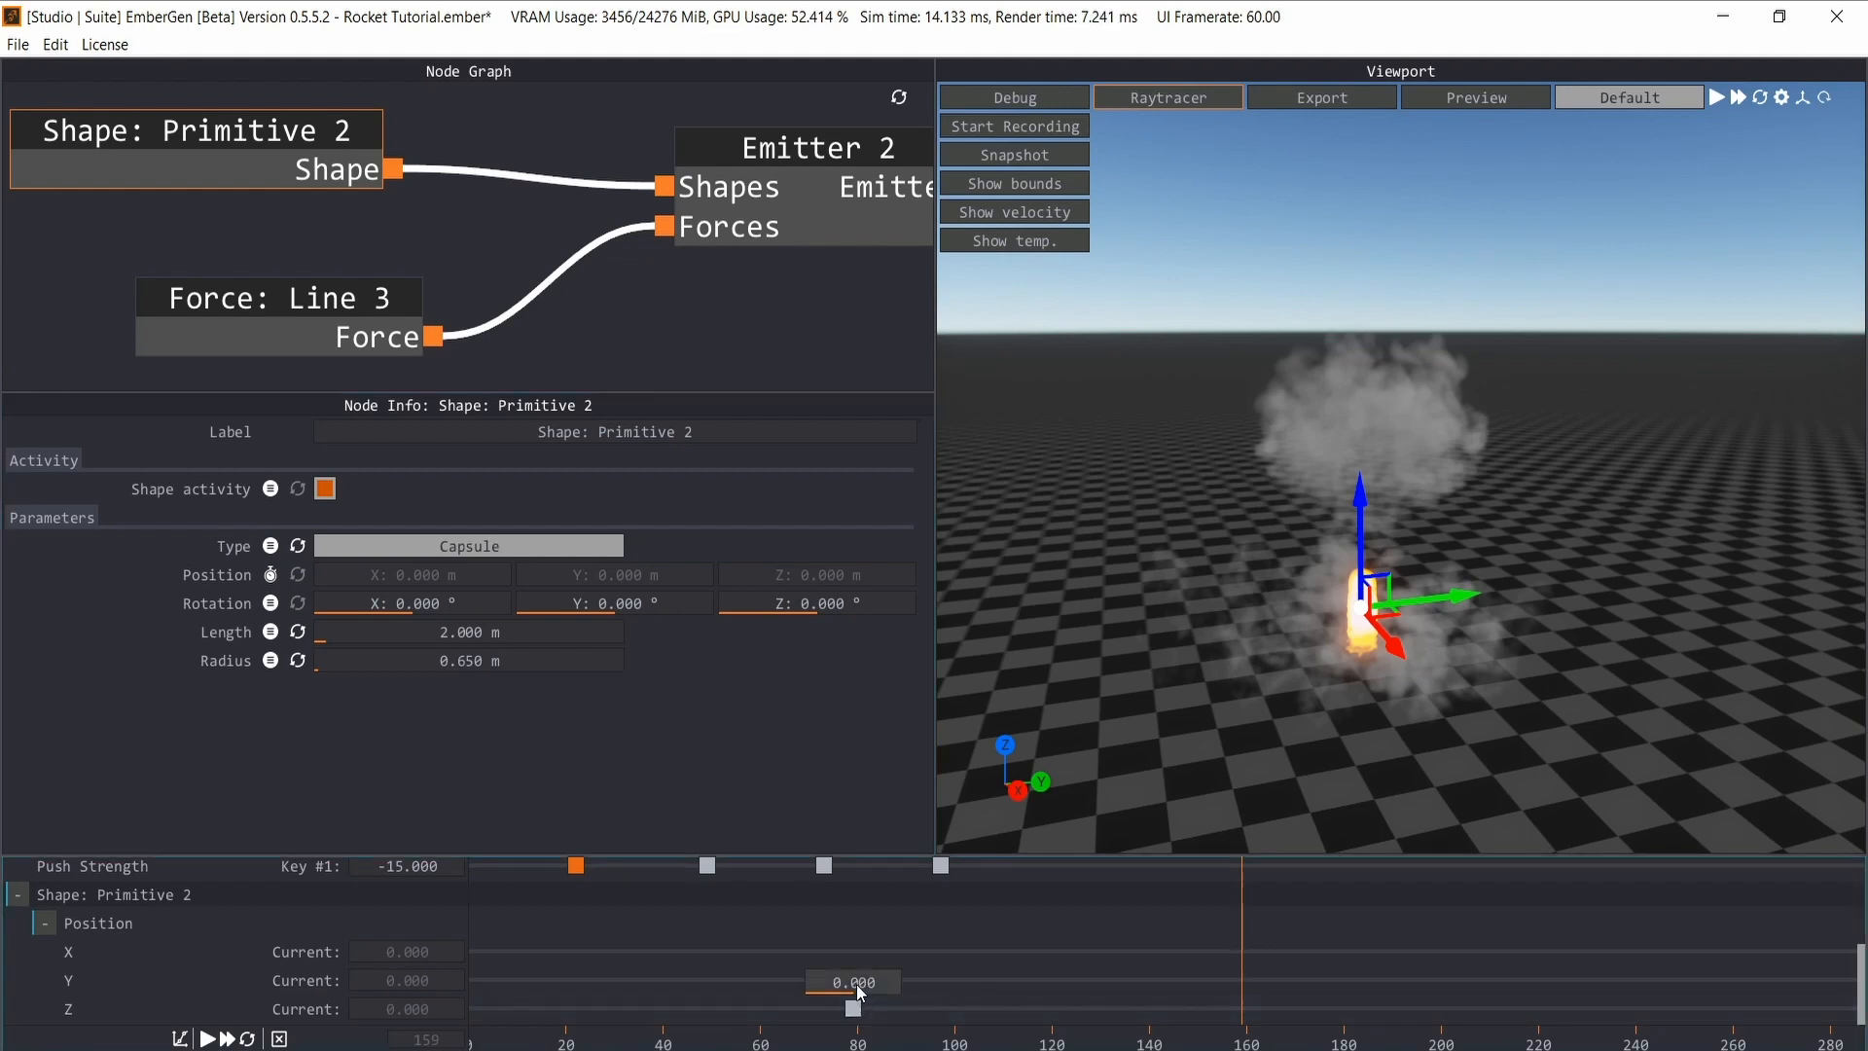
{"action": "type", "text": "-2"}
{"action": "key", "text": "Return"}
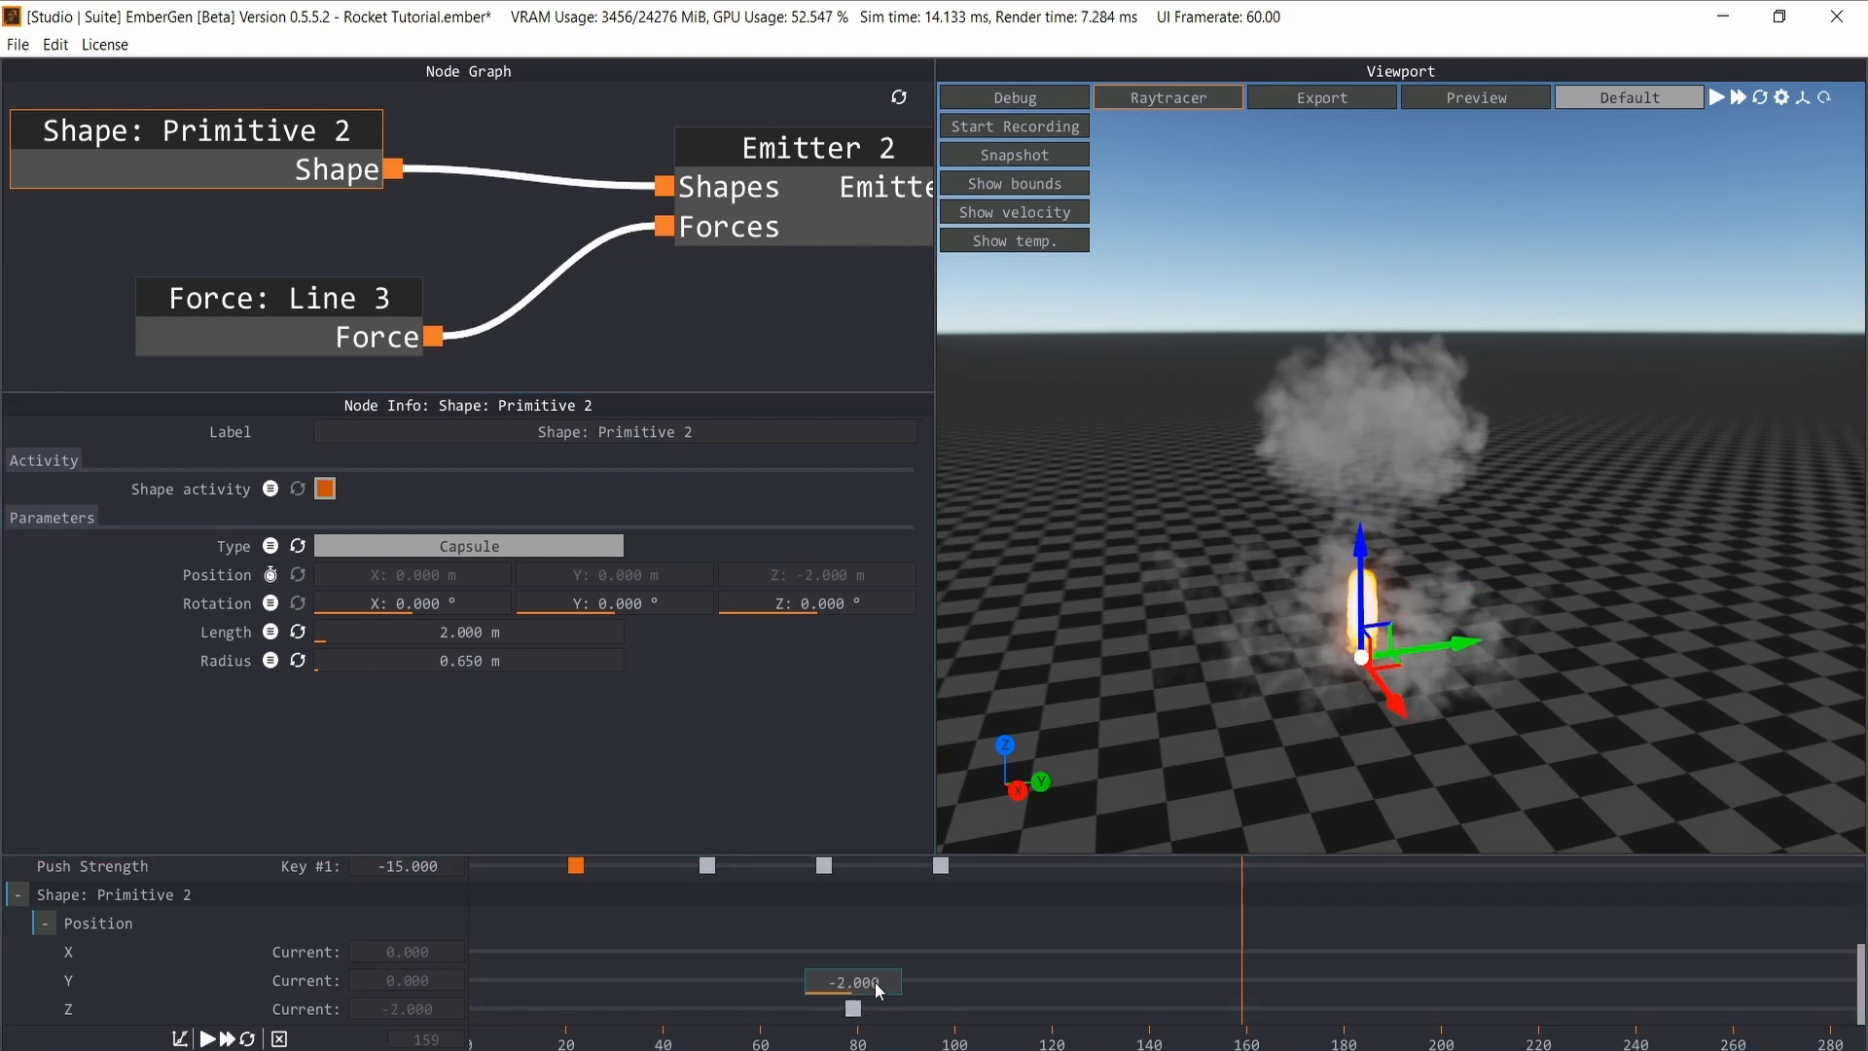
{"action": "double_click", "coordinate": [1734, 1009]}
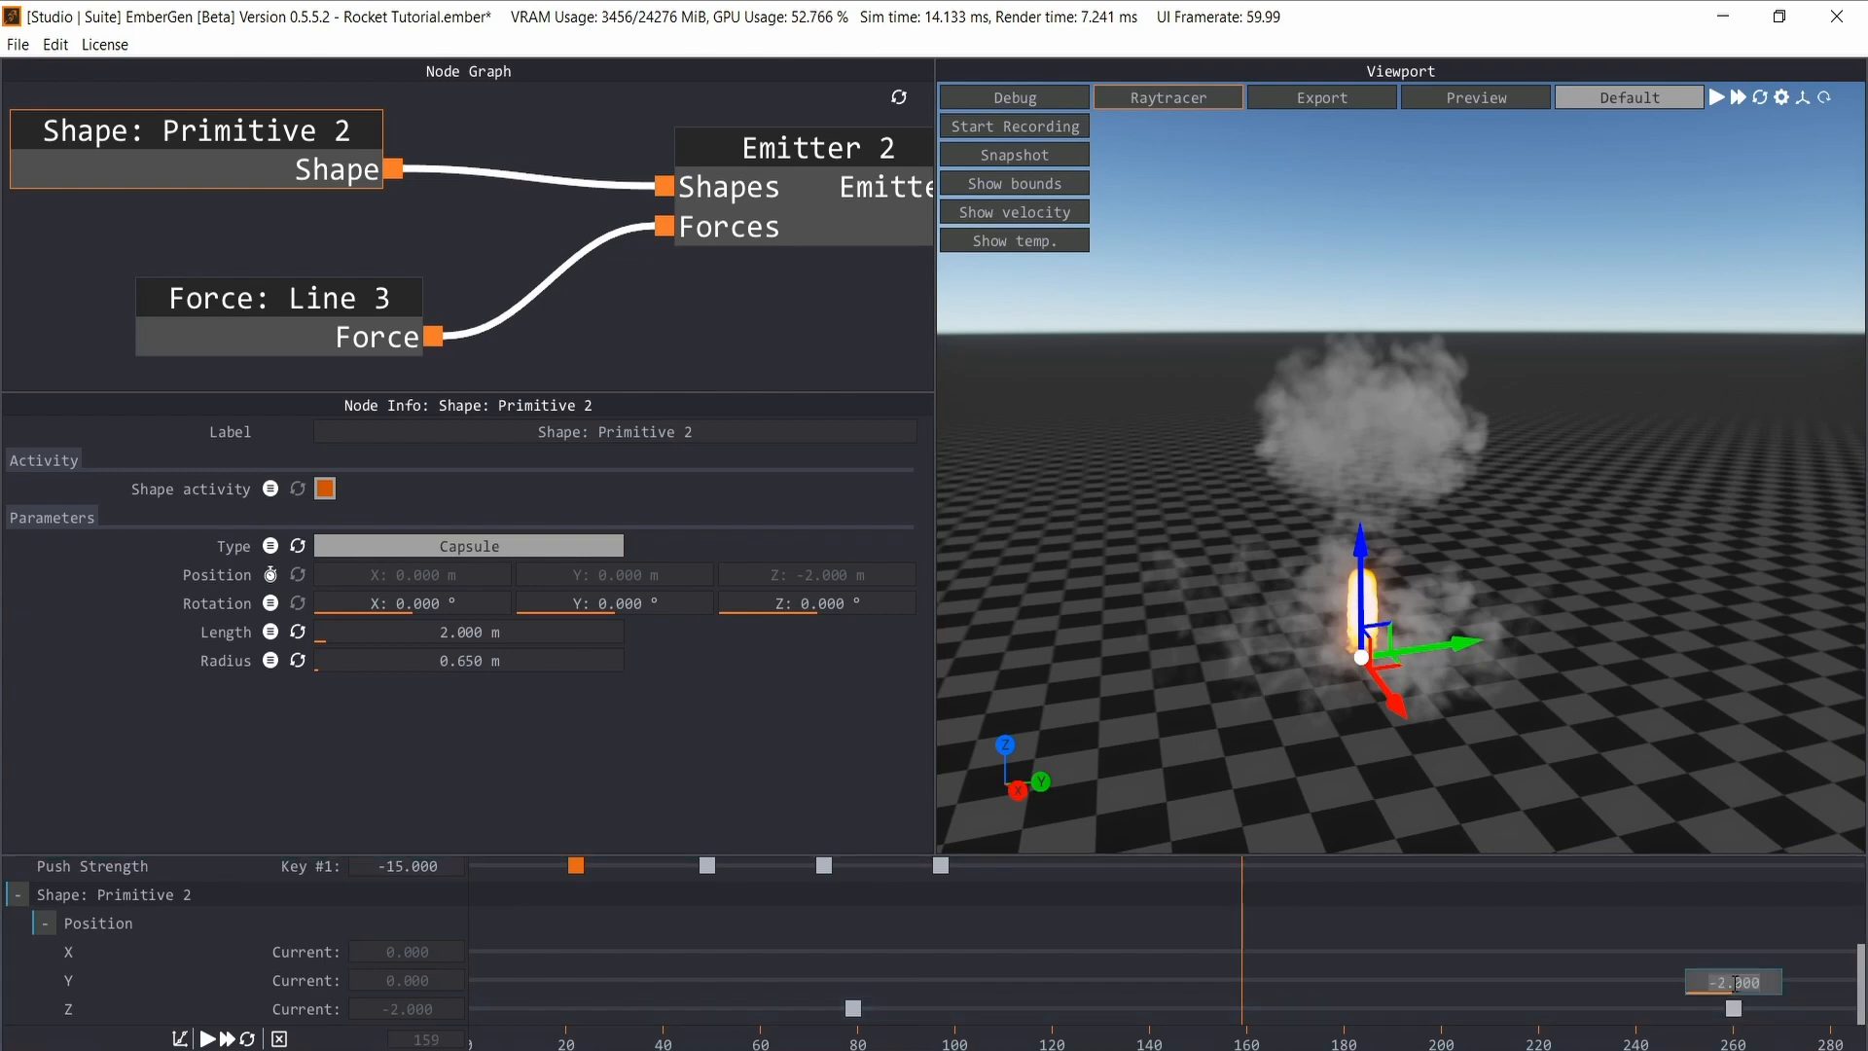
{"action": "key", "text": "space"}
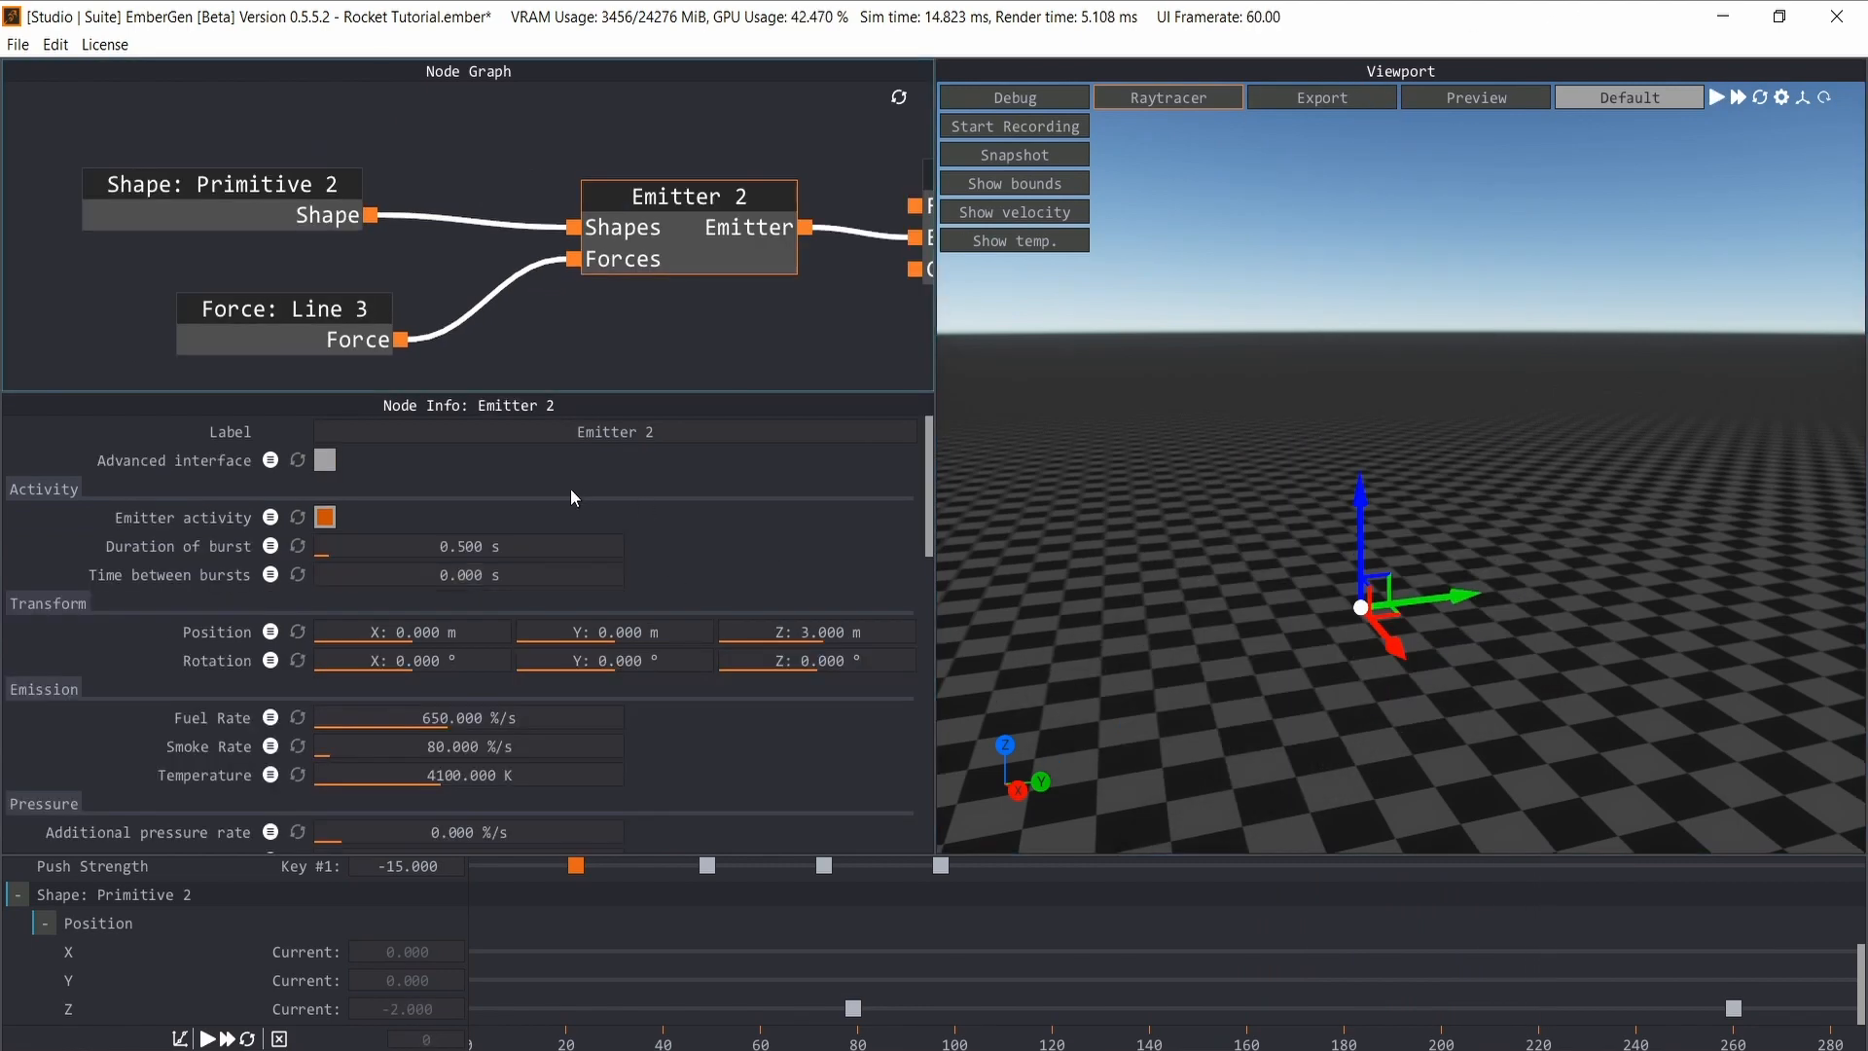
- Switch Emitter 2's fuel rate to timeline override and key it at 0 near frame 18 and 100 near frame 59
{"action": "left_click", "coordinate": [271, 719]}
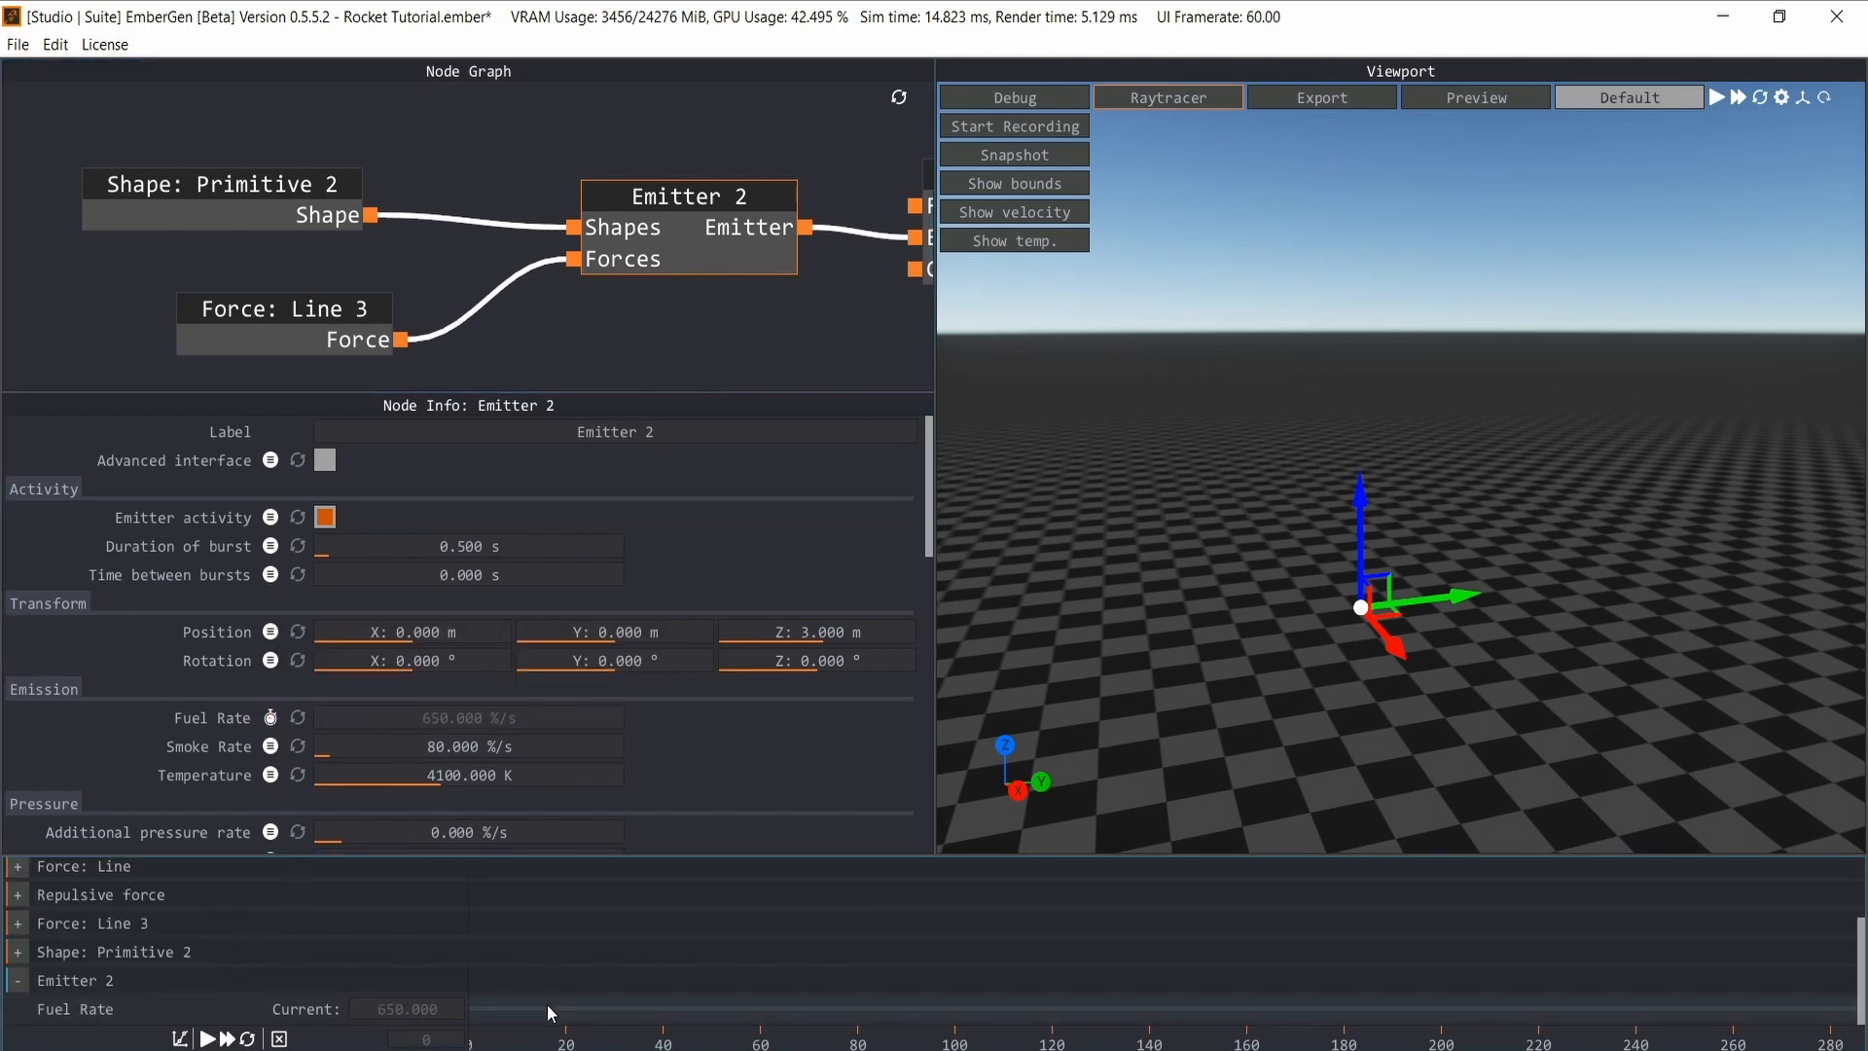
{"action": "double_click", "coordinate": [558, 985]}
{"action": "type", "text": "0"}
{"action": "key", "text": "Return"}
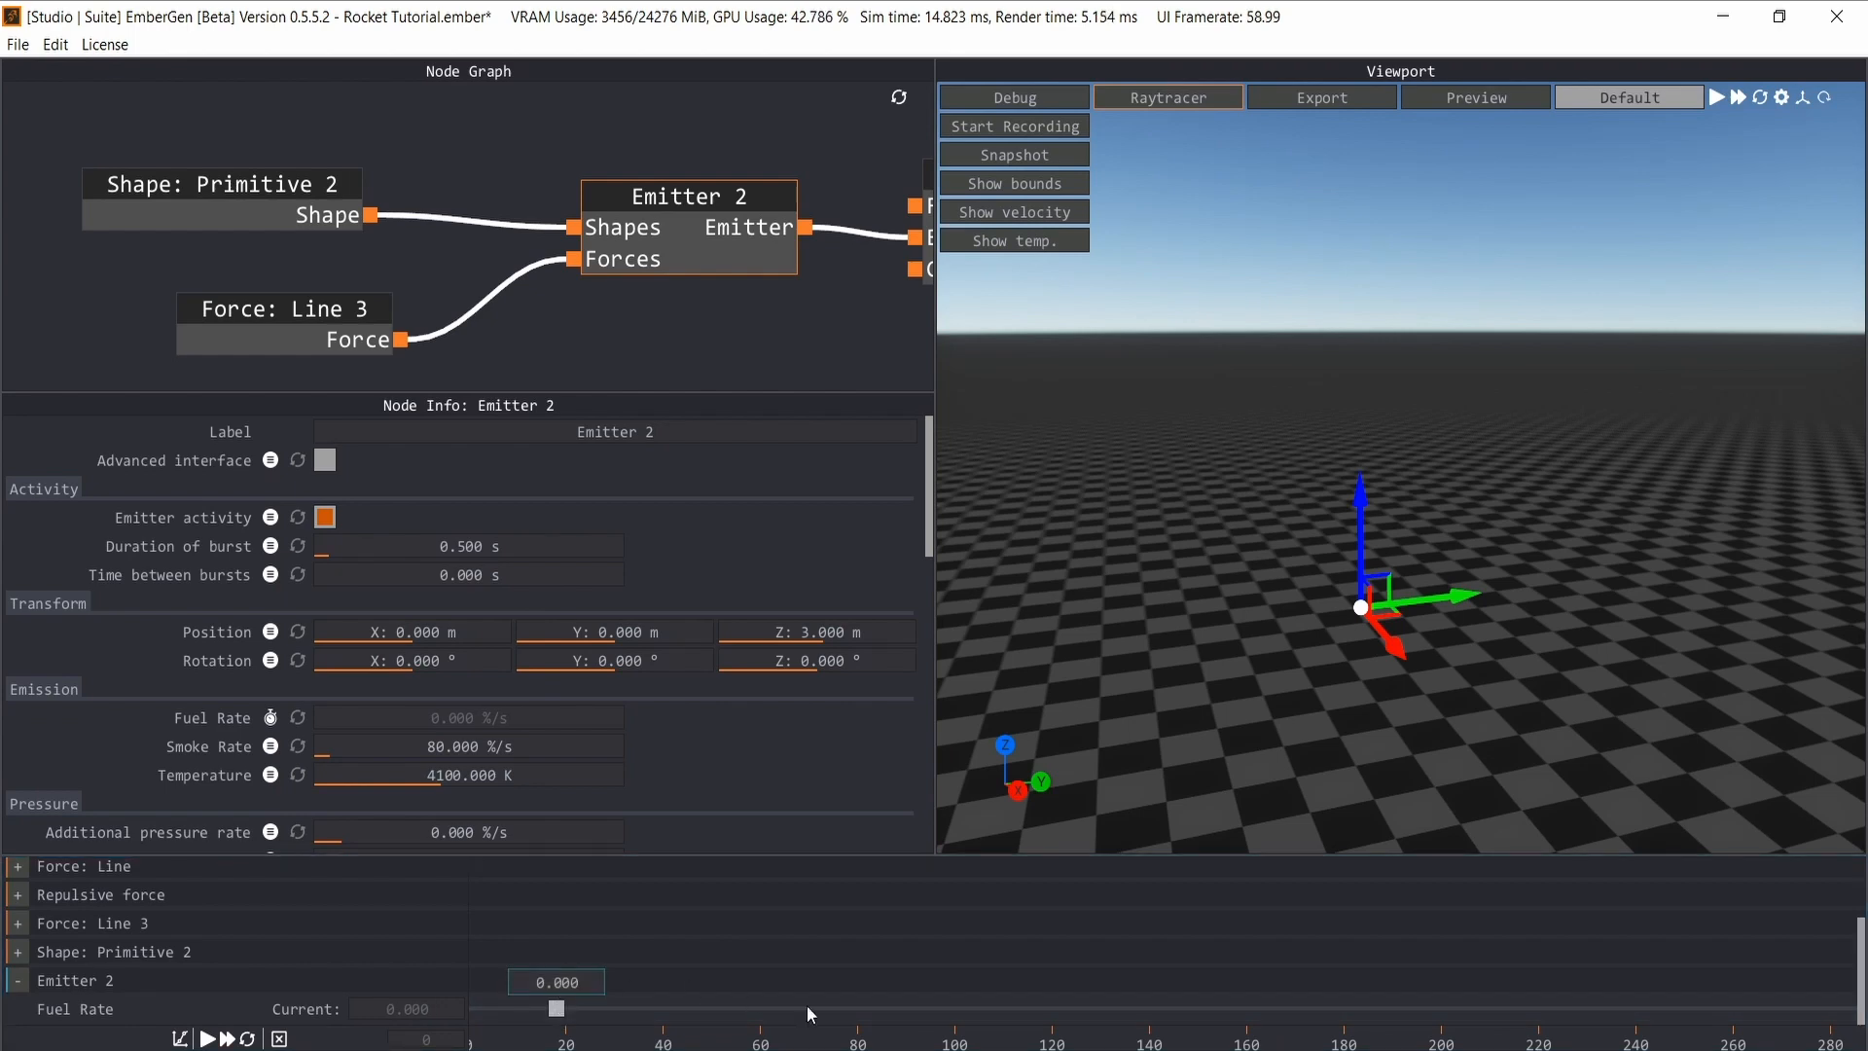
{"action": "left_click", "coordinate": [758, 1008]}
{"action": "key", "text": "Return"}
- Switch Emitter 2's additional pressure rate to timeline override and key it at 0 near frame 45, 250 near frame 58 and 0 near frame 96
{"action": "scroll", "coordinate": [248, 775], "scroll_direction": "down", "scroll_amount": 2}
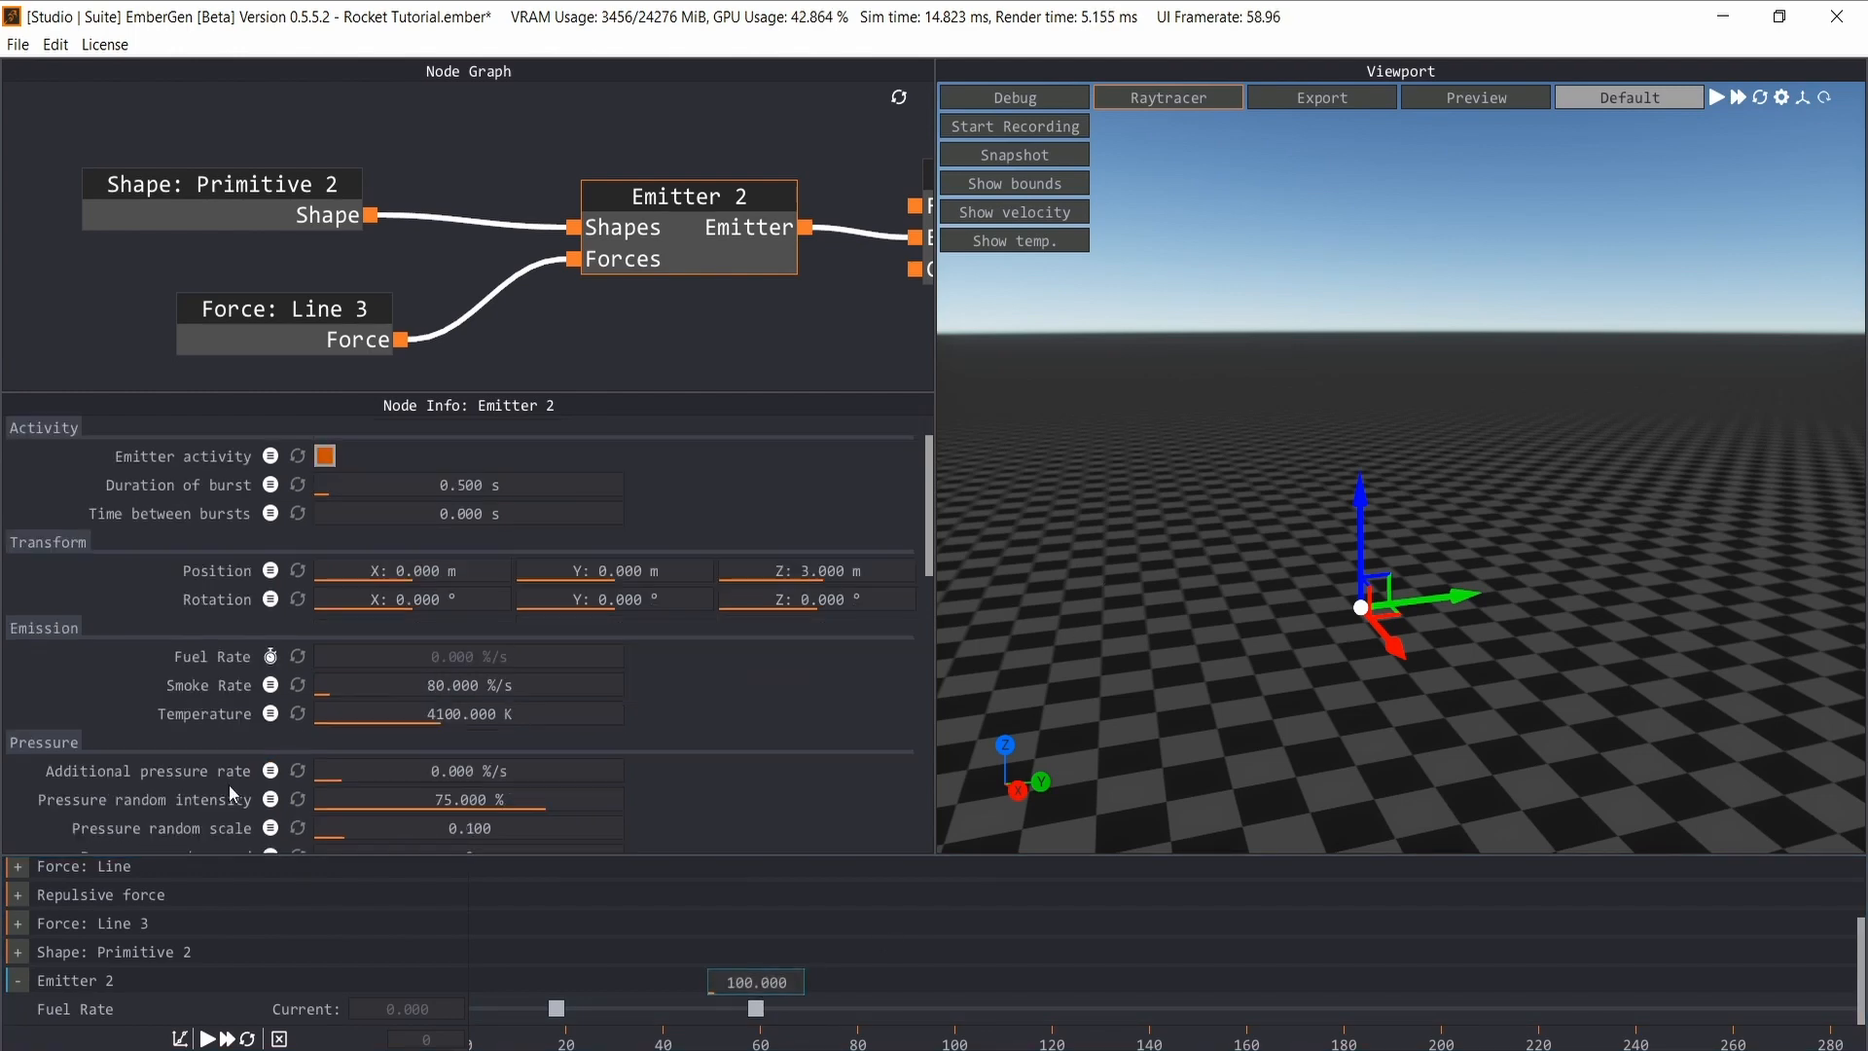
{"action": "left_click", "coordinate": [270, 771]}
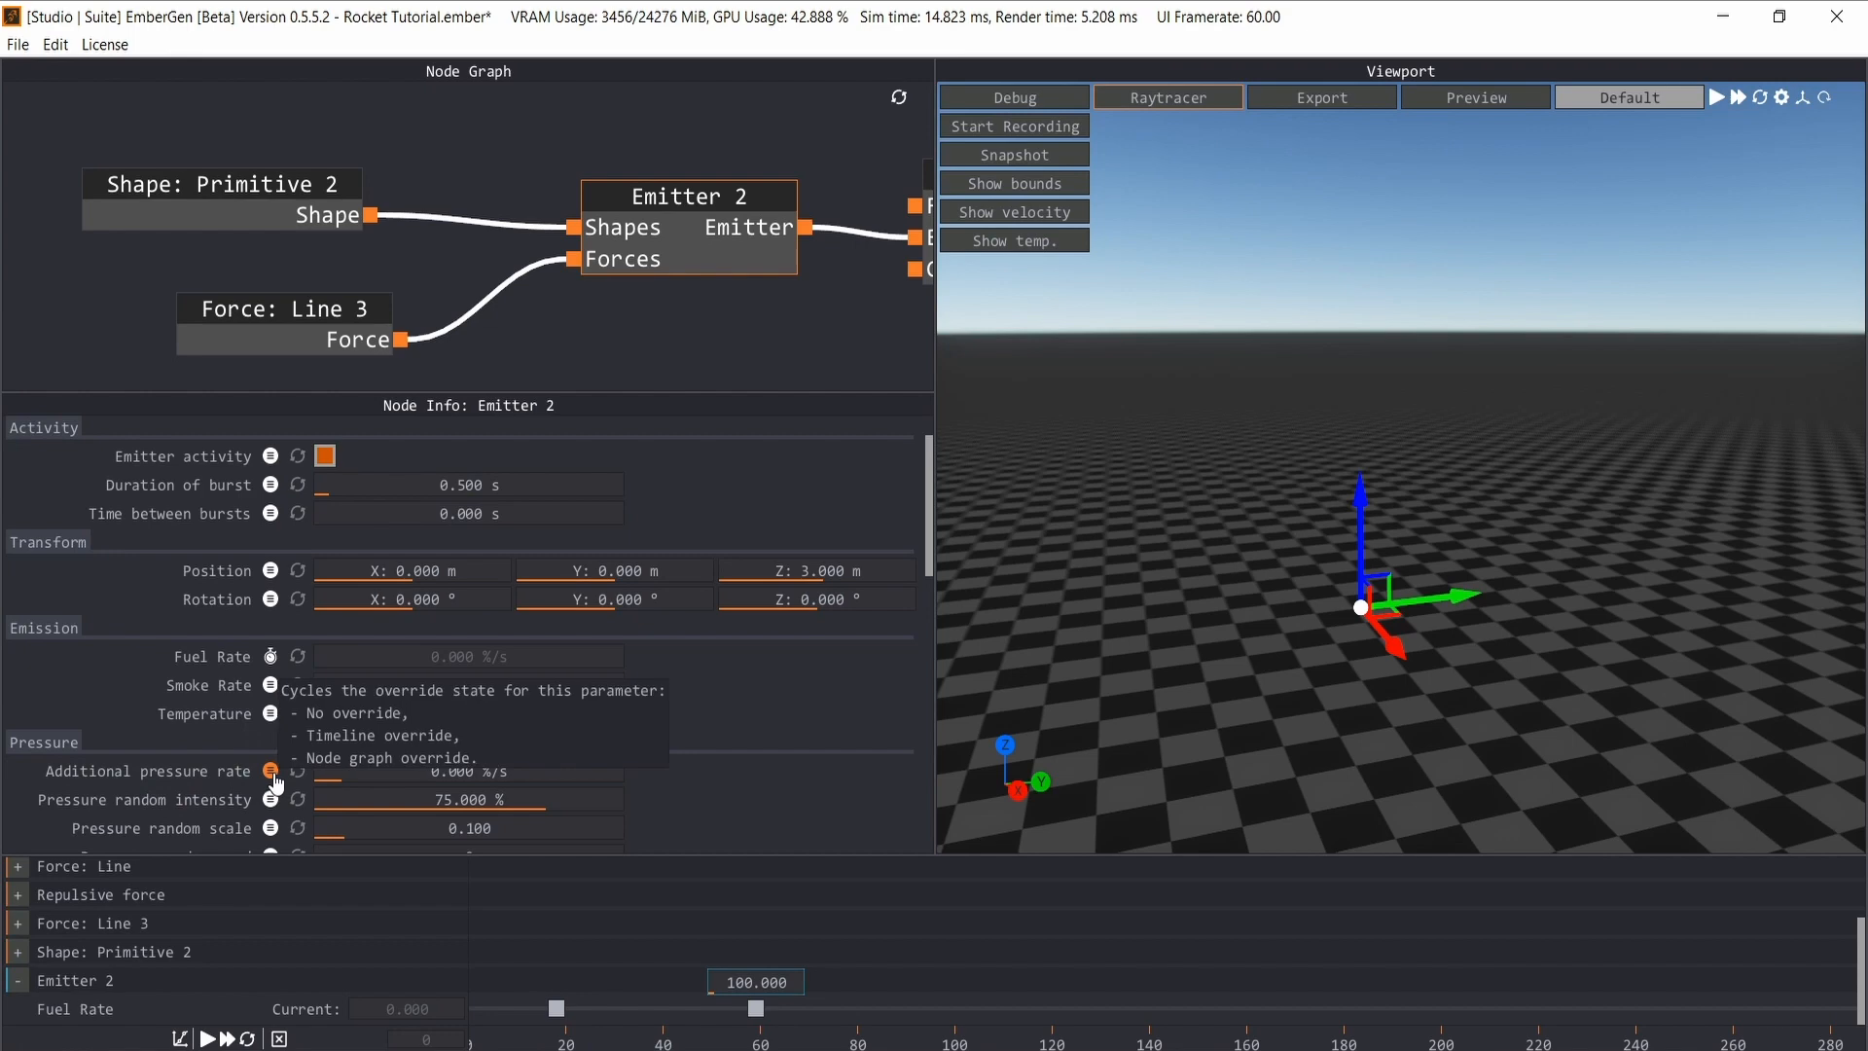
{"action": "left_click", "coordinate": [321, 737]}
{"action": "left_click", "coordinate": [751, 1010]}
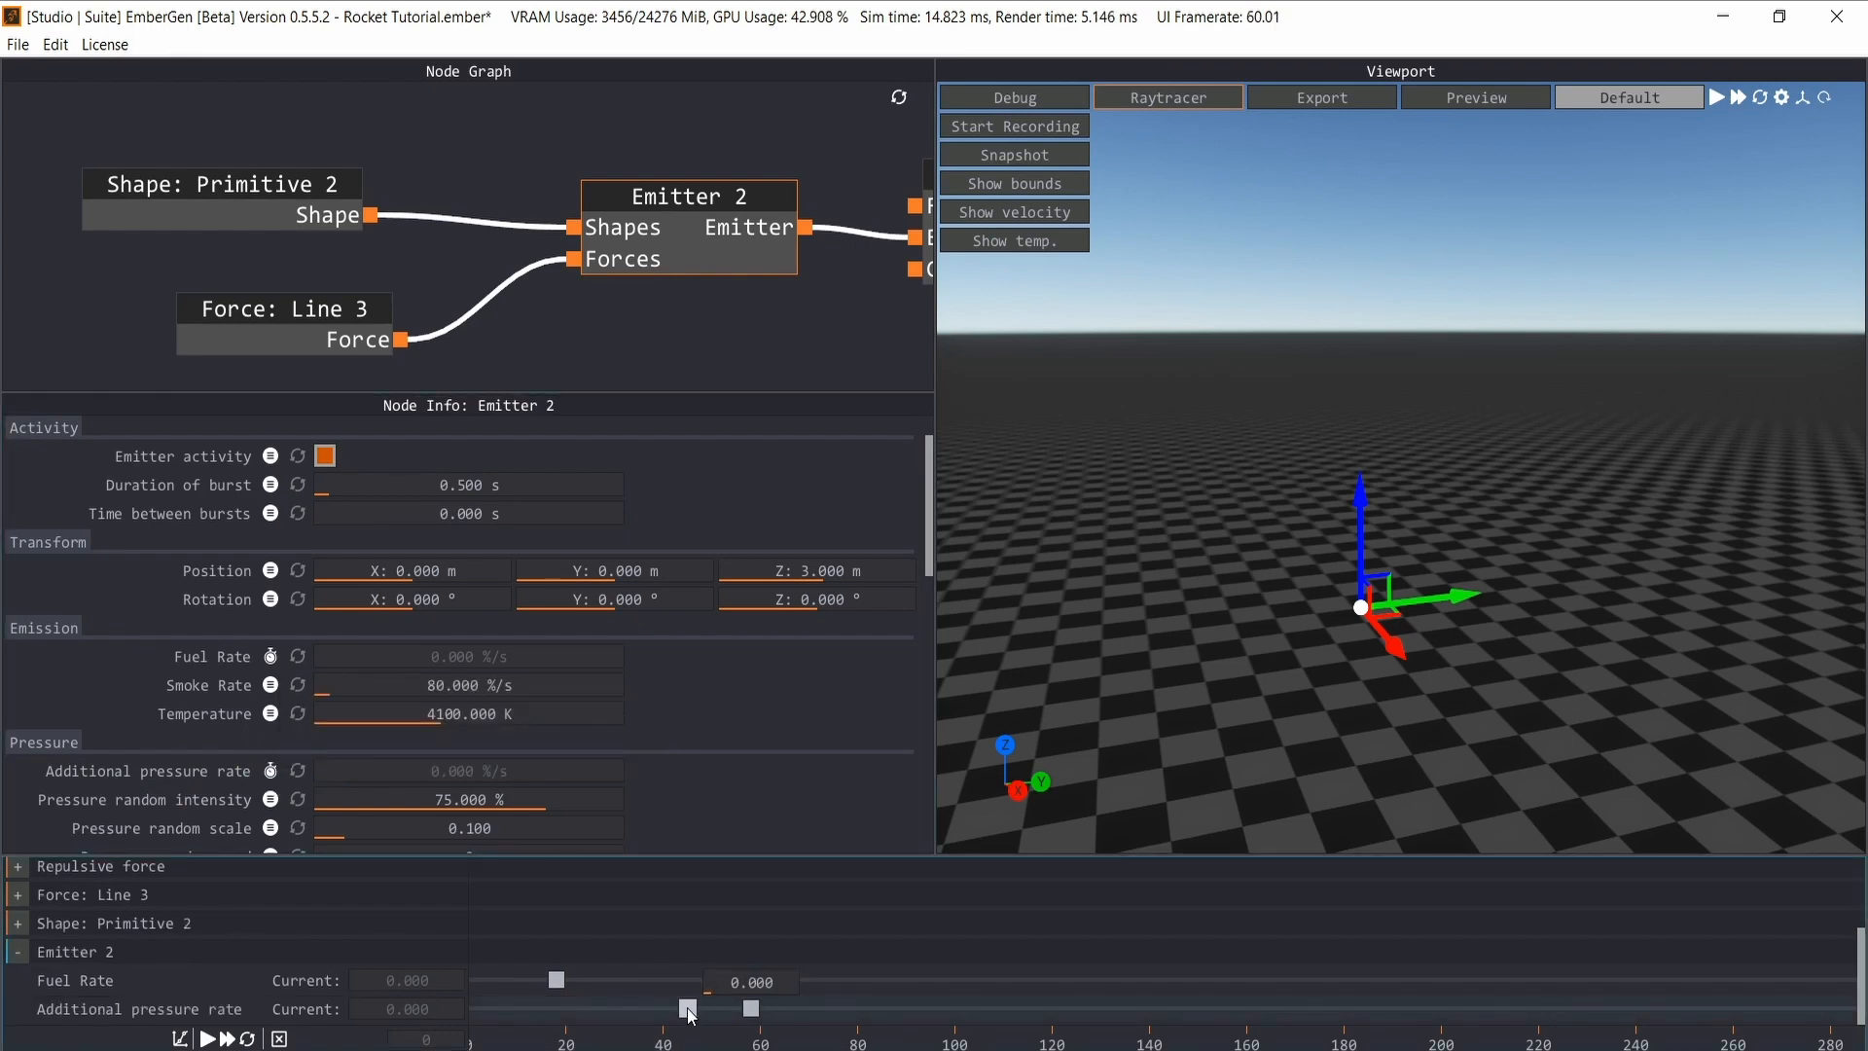
{"action": "double_click", "coordinate": [760, 982]}
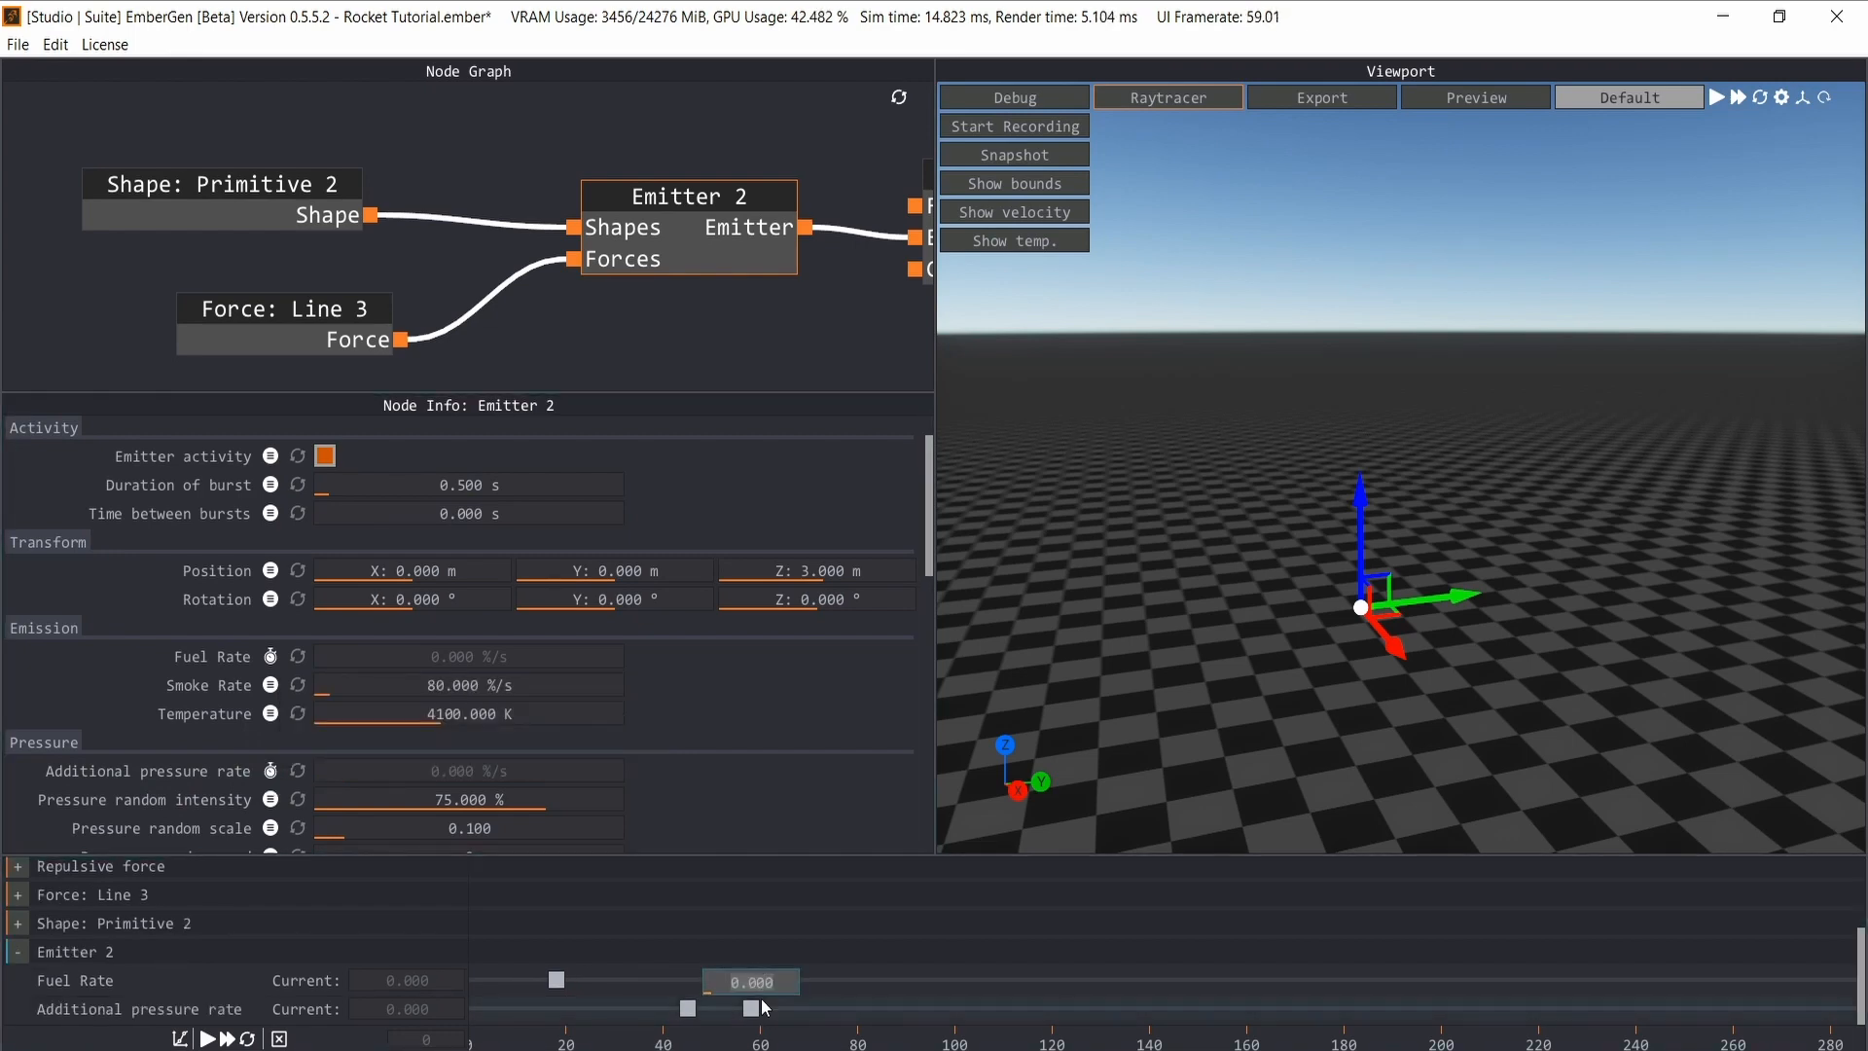
{"action": "type", "text": "250"}
{"action": "key", "text": "Return"}
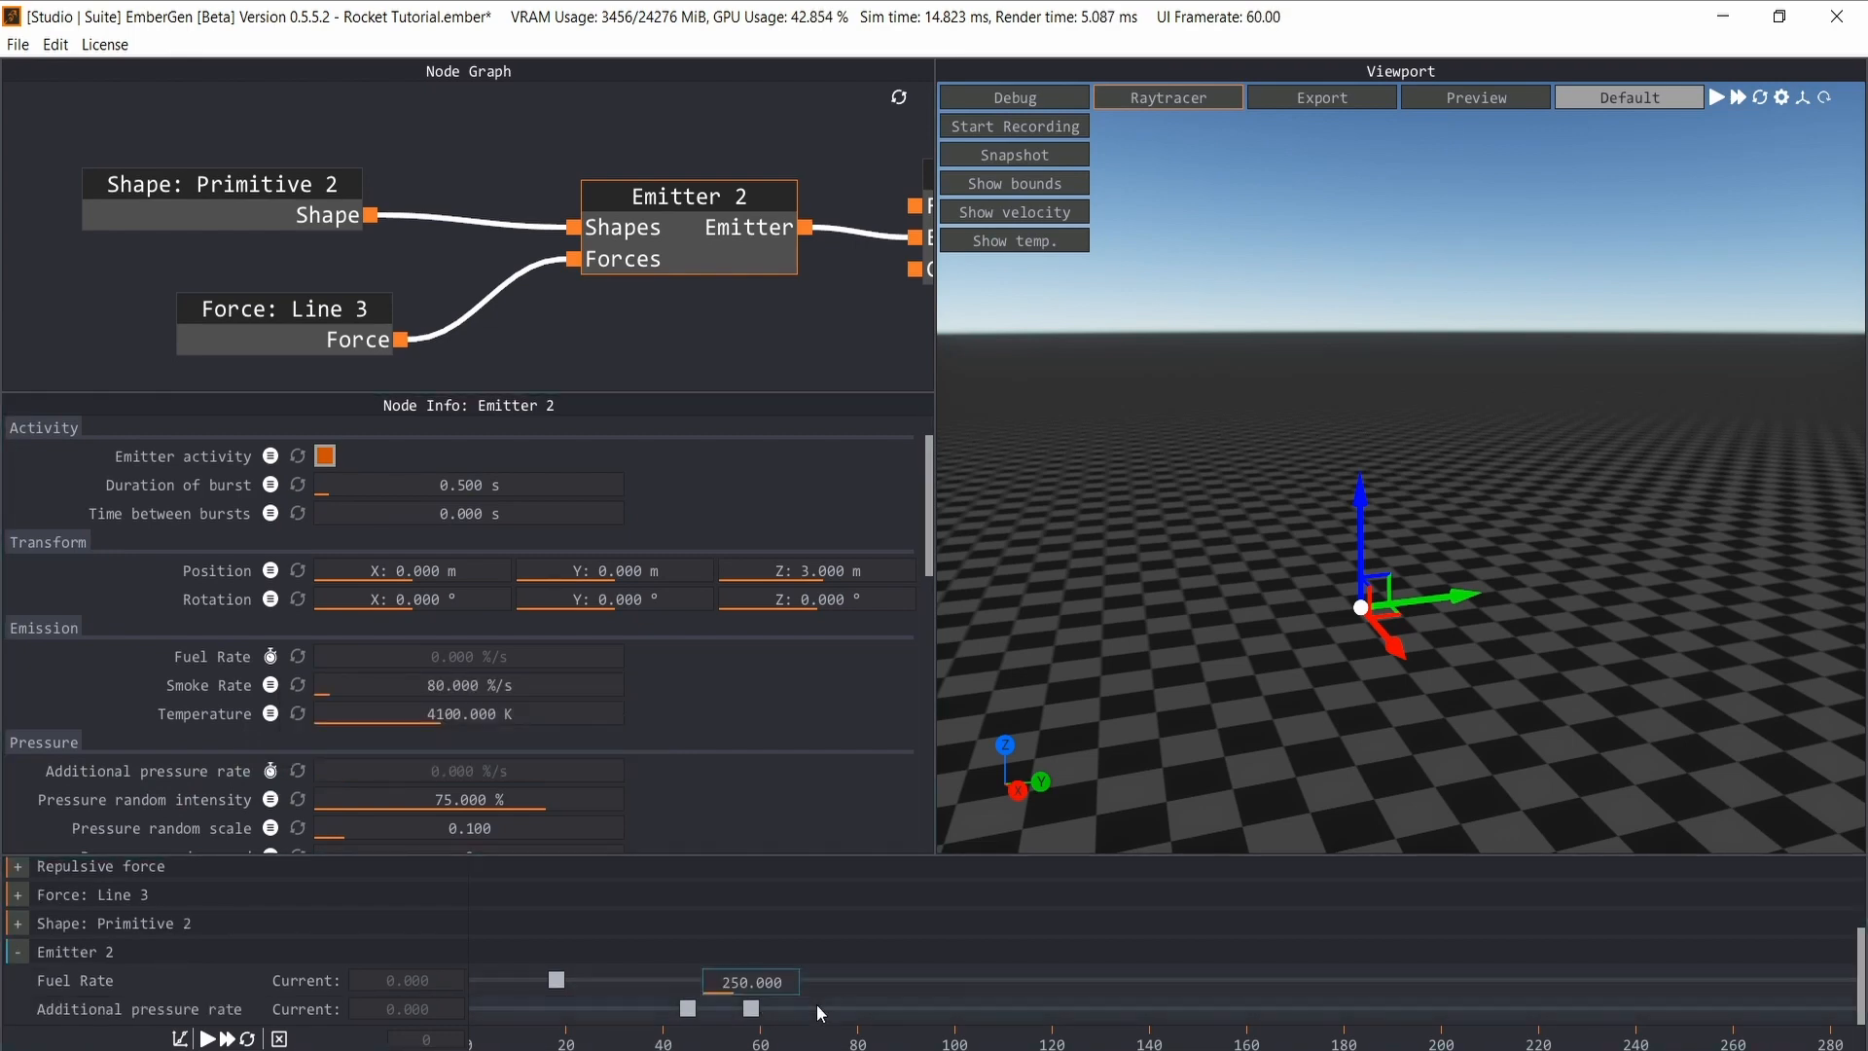
{"action": "left_click", "coordinate": [936, 1009]}
{"action": "double_click", "coordinate": [940, 981]}
{"action": "type", "text": "2"}
{"action": "key", "text": "Return"}
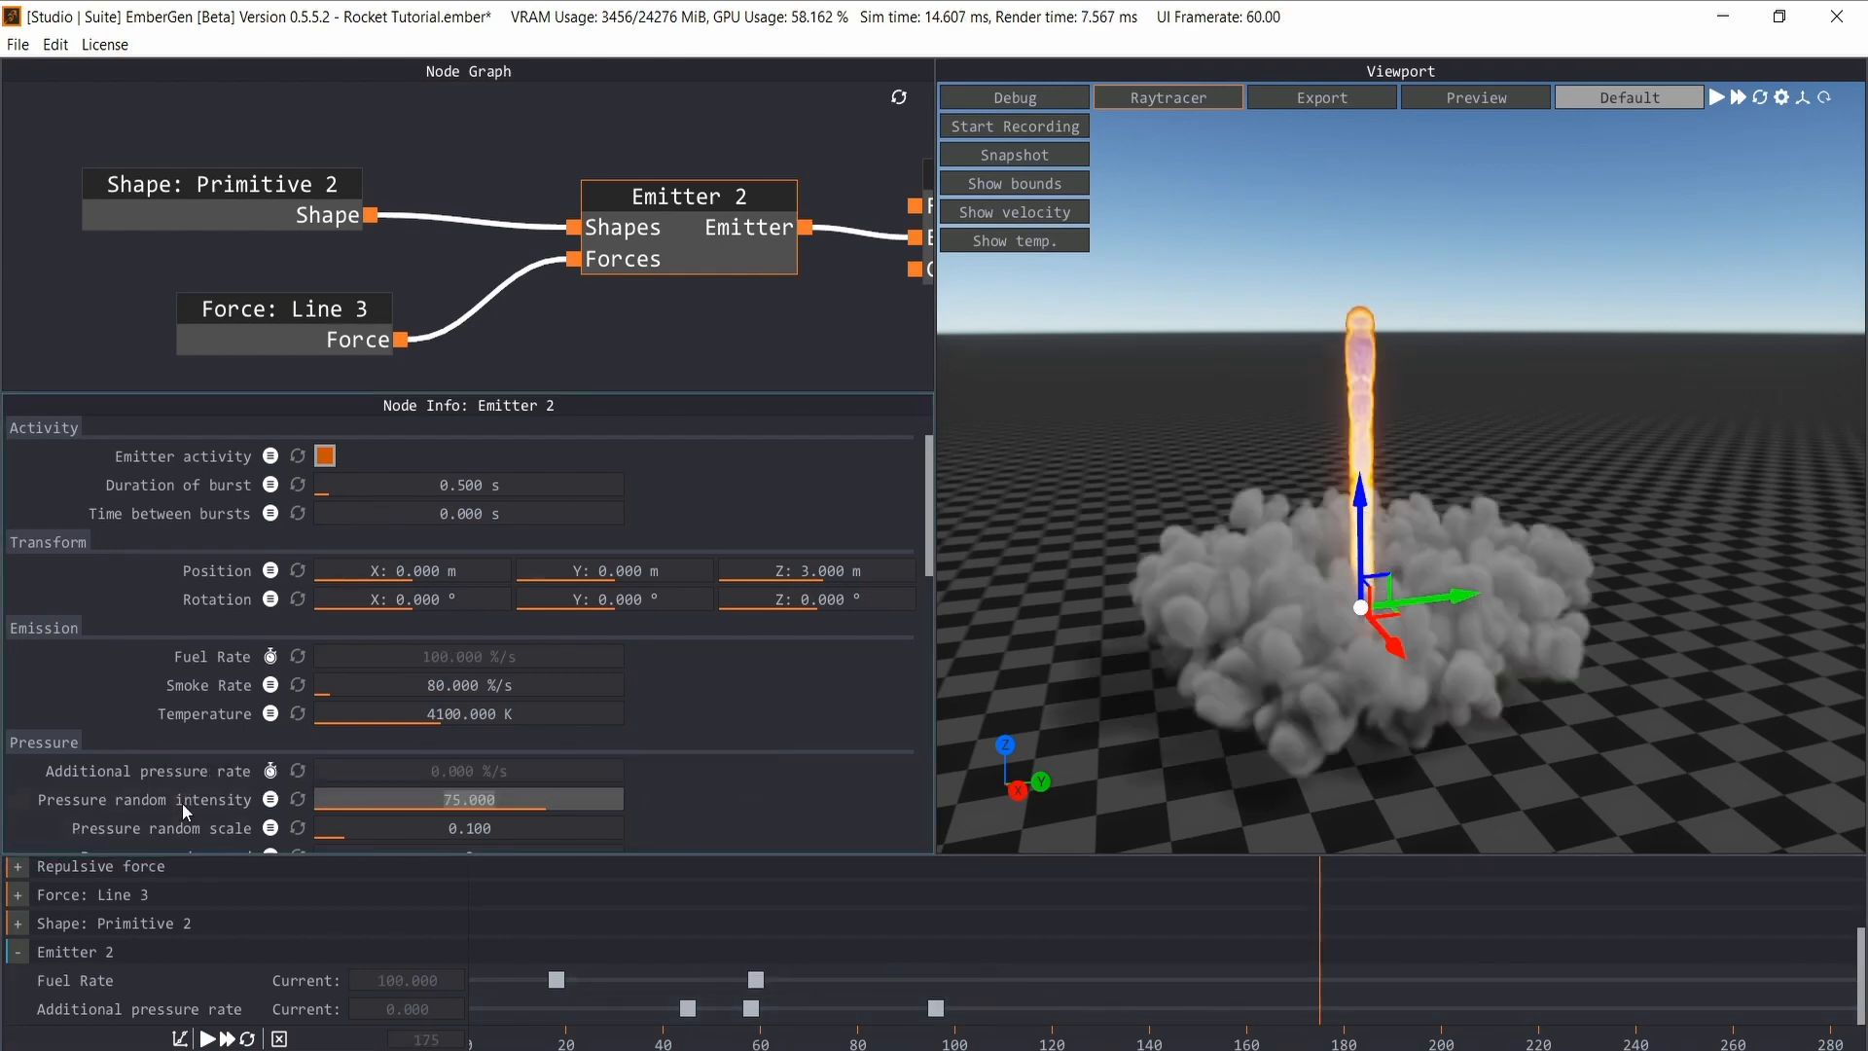
- Set Emitter 2's pressure random intensity to 0 % and play the simulation to check it
{"action": "type", "text": "0"}
{"action": "key", "text": "Return"}
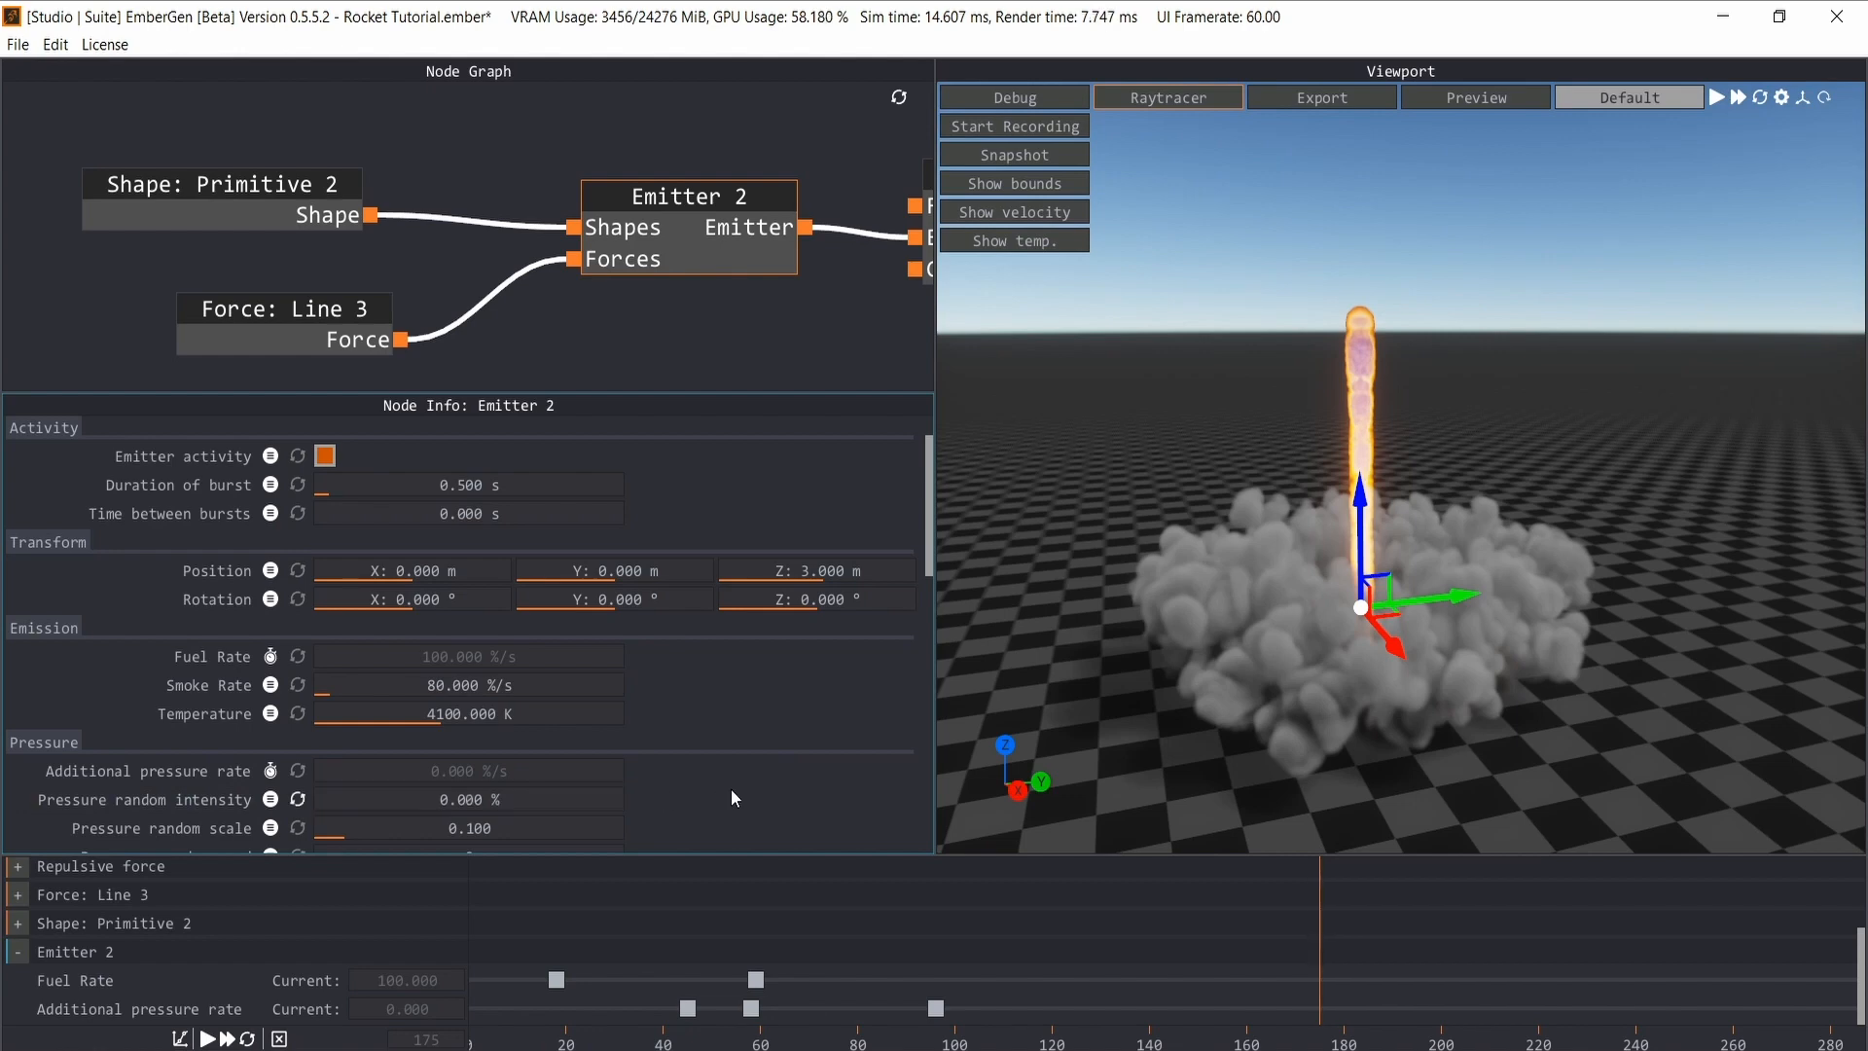
{"action": "key", "text": "space"}
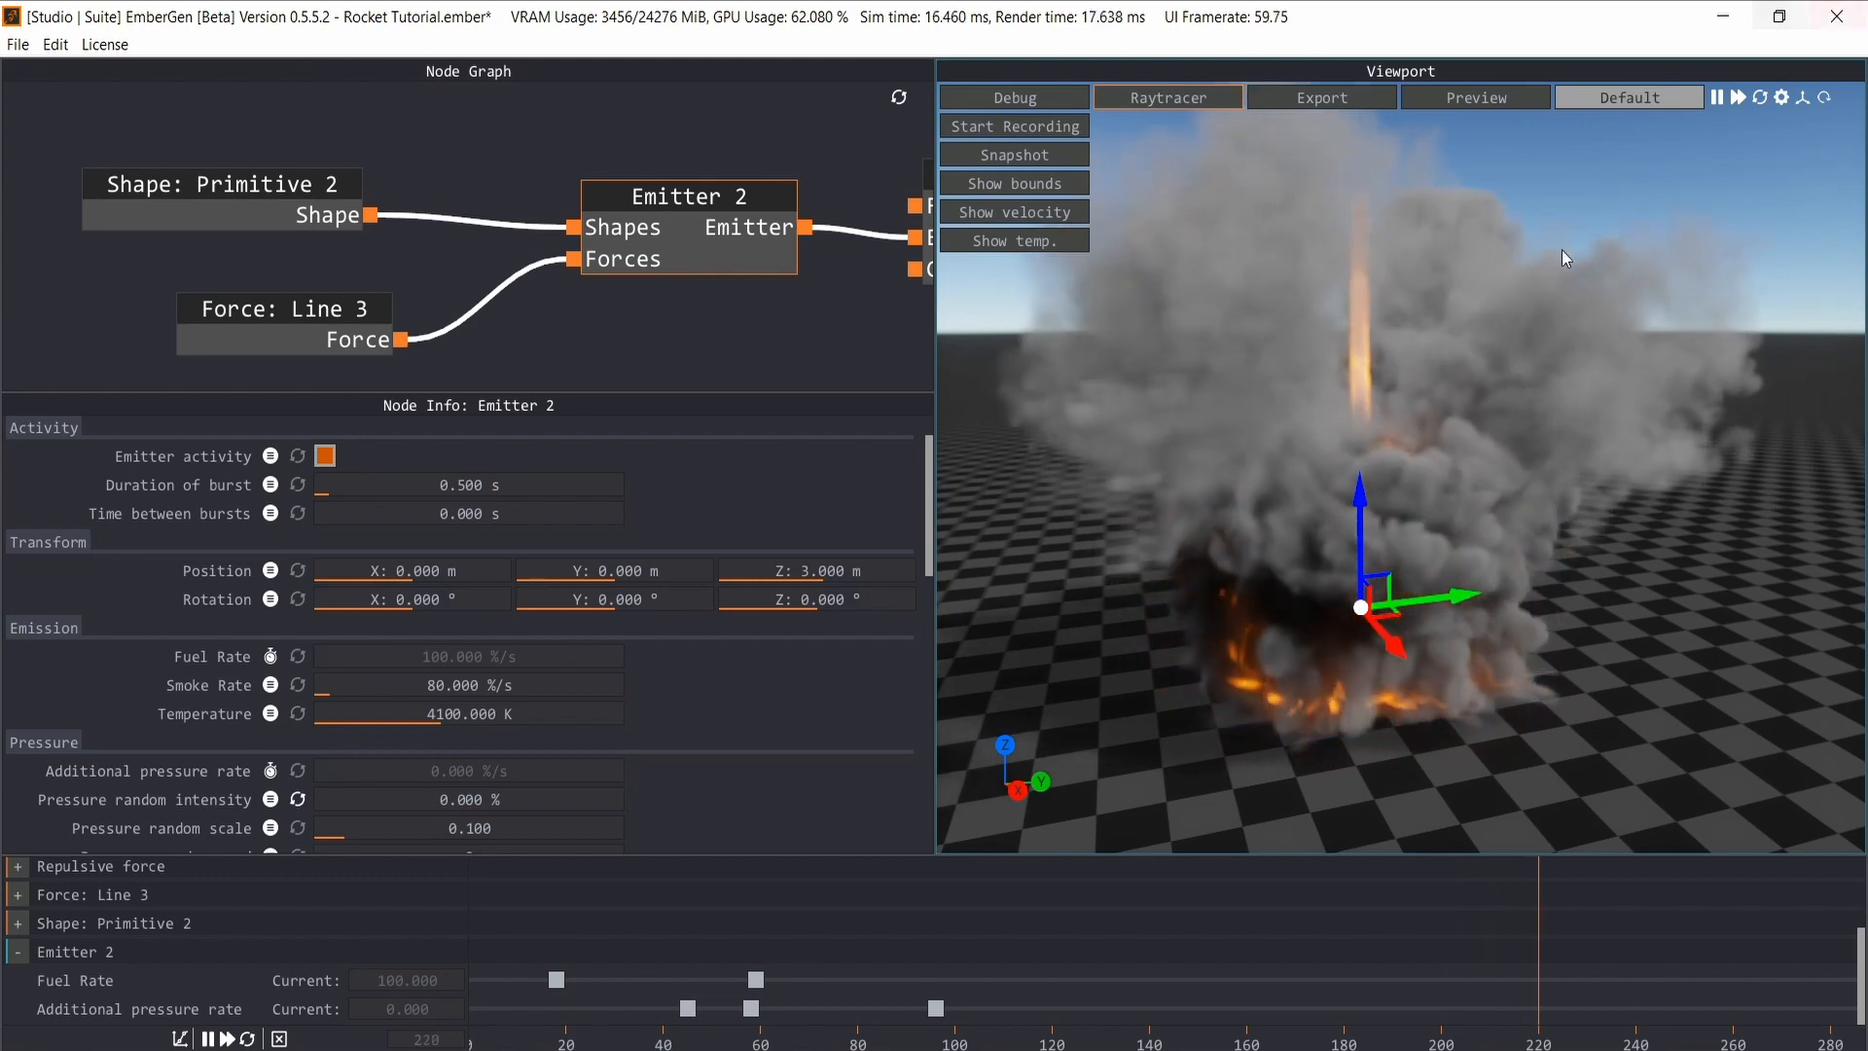
{"action": "key", "text": "space"}
- Add a line force node connected to the Forces input of Simulation 2
{"action": "middle_click_drag", "start_coordinate": [702, 239], "coordinate": [541, 291]}
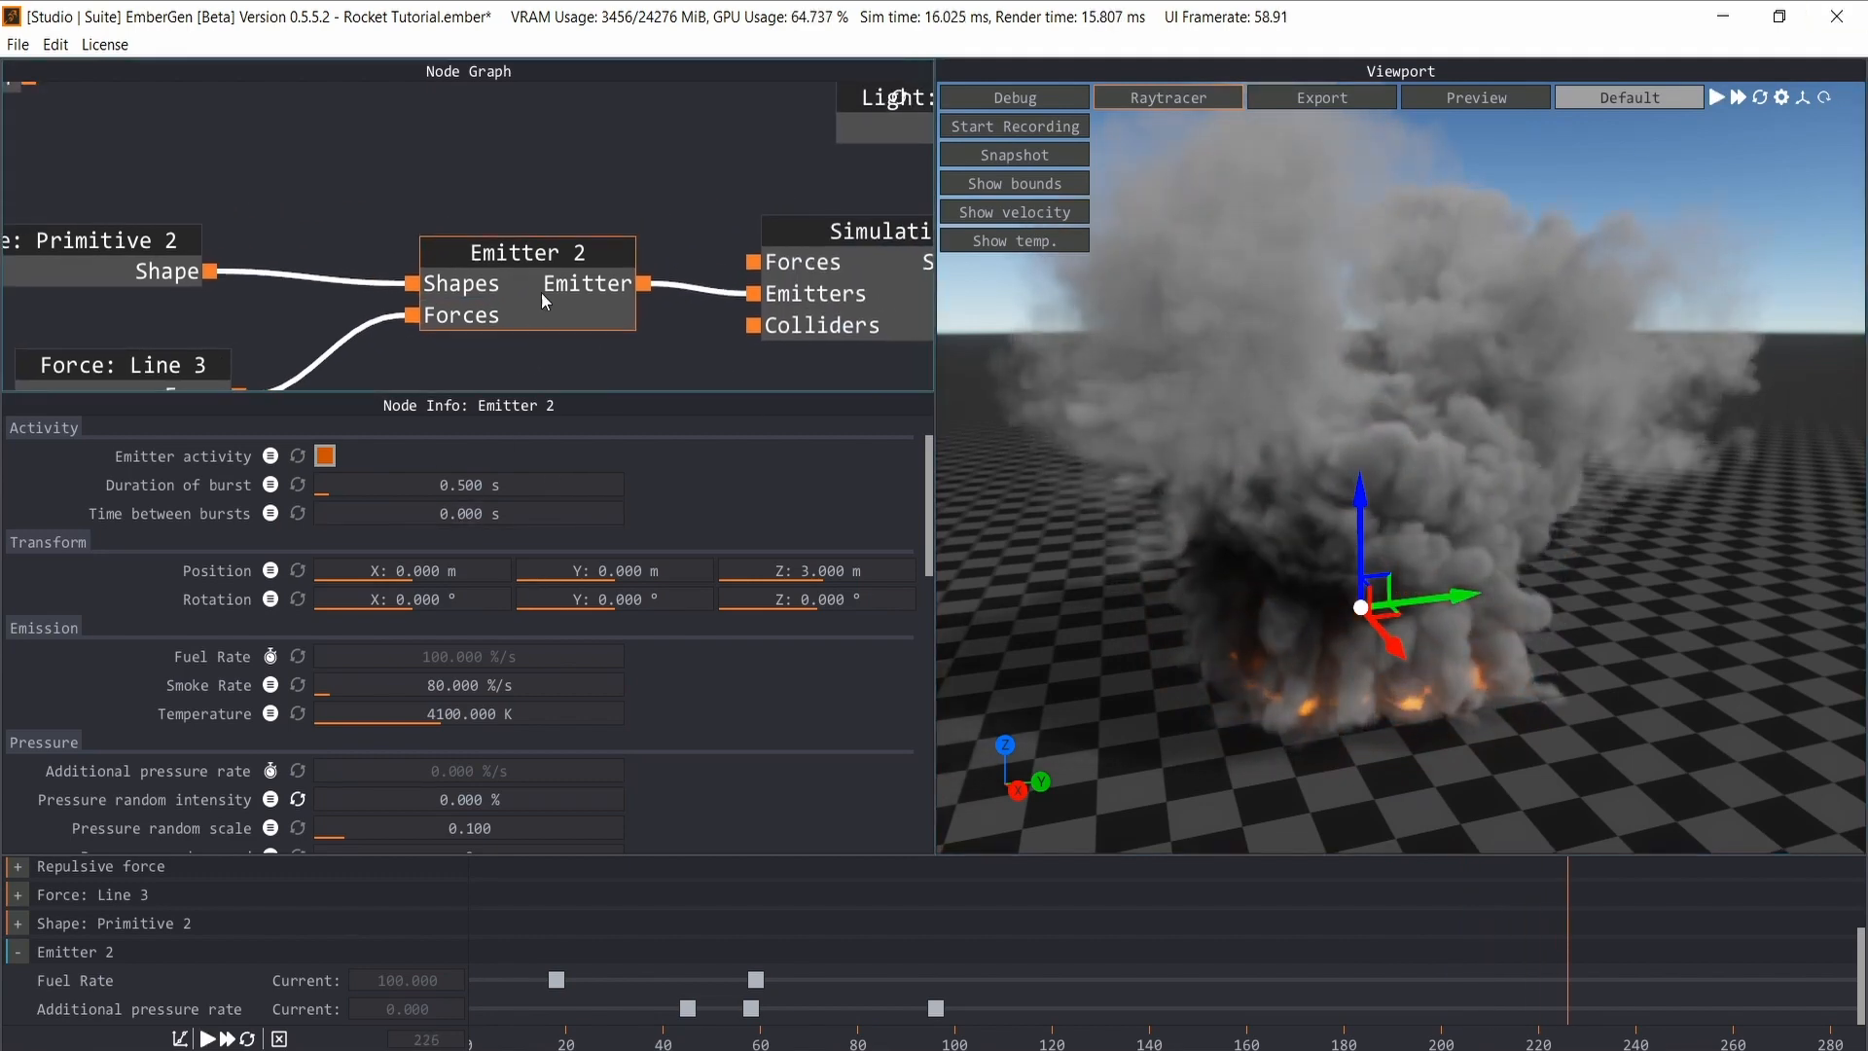
{"action": "scroll", "coordinate": [574, 288], "scroll_direction": "down", "scroll_amount": 2}
{"action": "scroll", "coordinate": [711, 276], "scroll_direction": "up", "scroll_amount": 1}
{"action": "scroll", "coordinate": [715, 282], "scroll_direction": "up", "scroll_amount": 1}
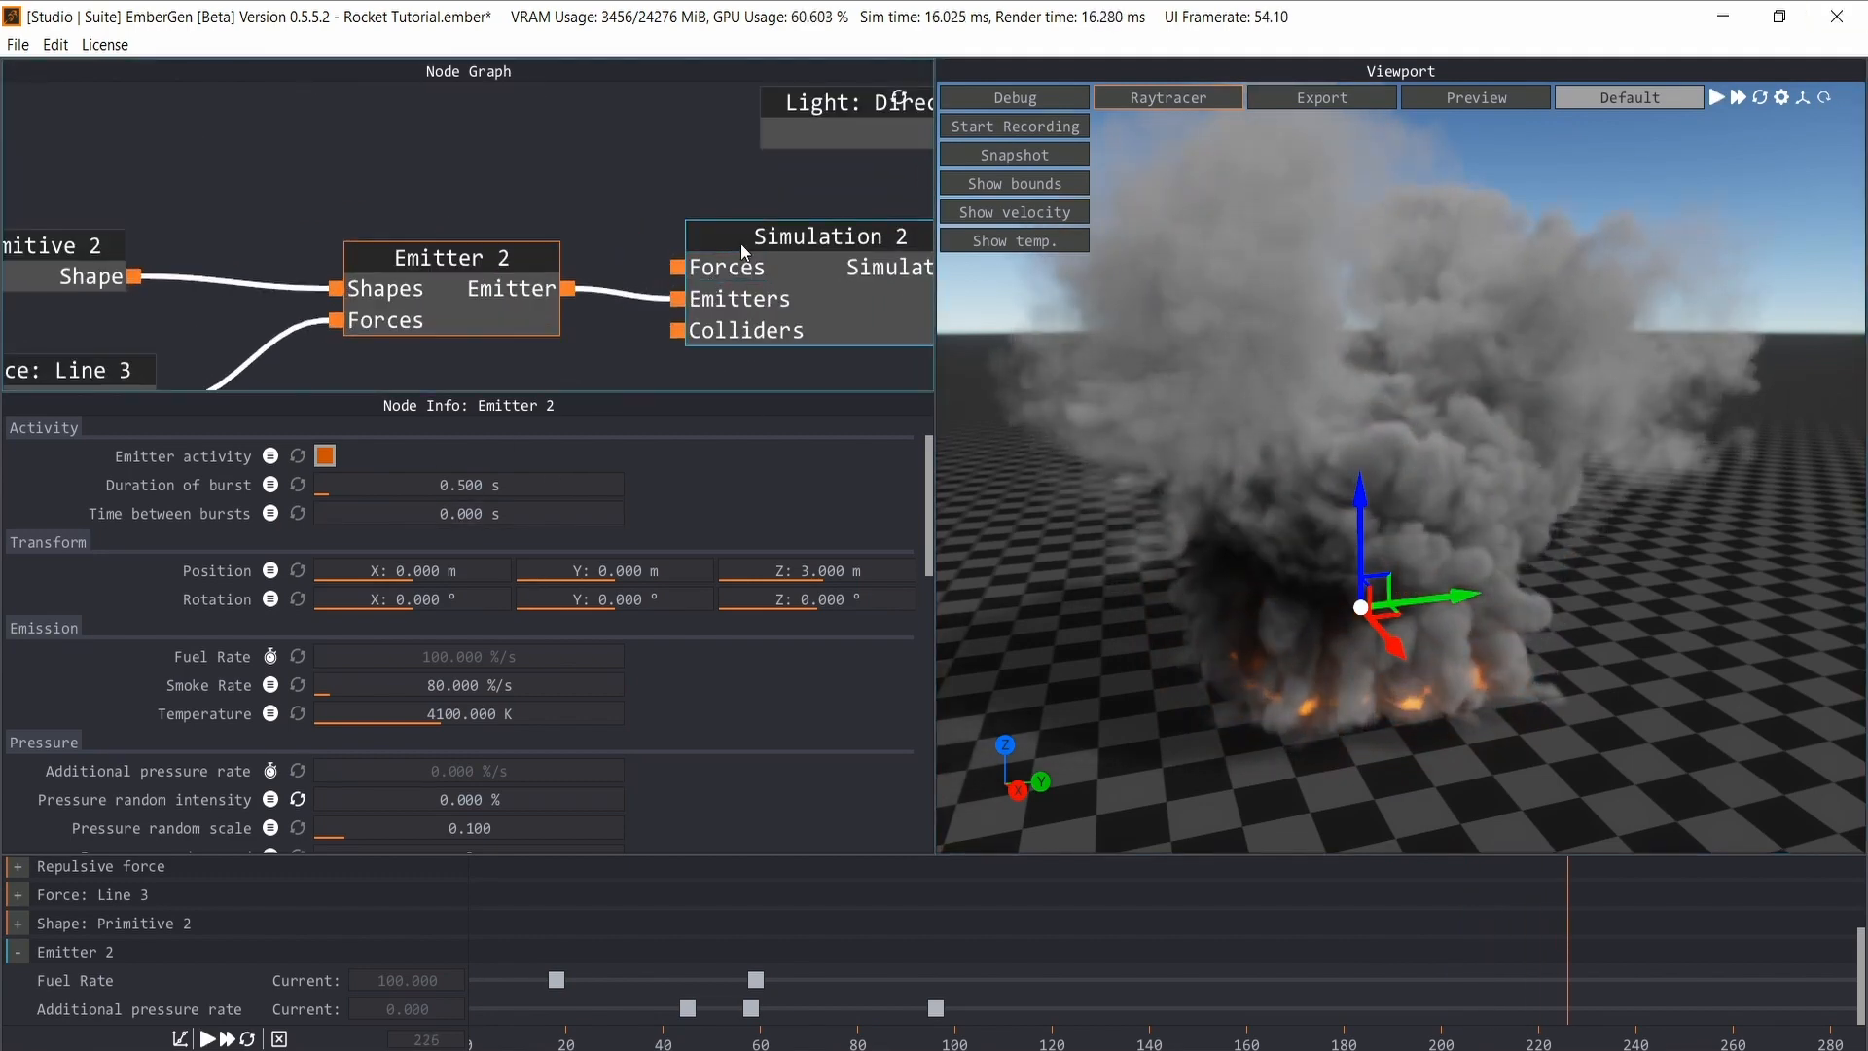
{"action": "middle_click_drag", "start_coordinate": [674, 283], "coordinate": [633, 282]}
{"action": "left_click_drag", "start_coordinate": [633, 281], "coordinate": [409, 111]}
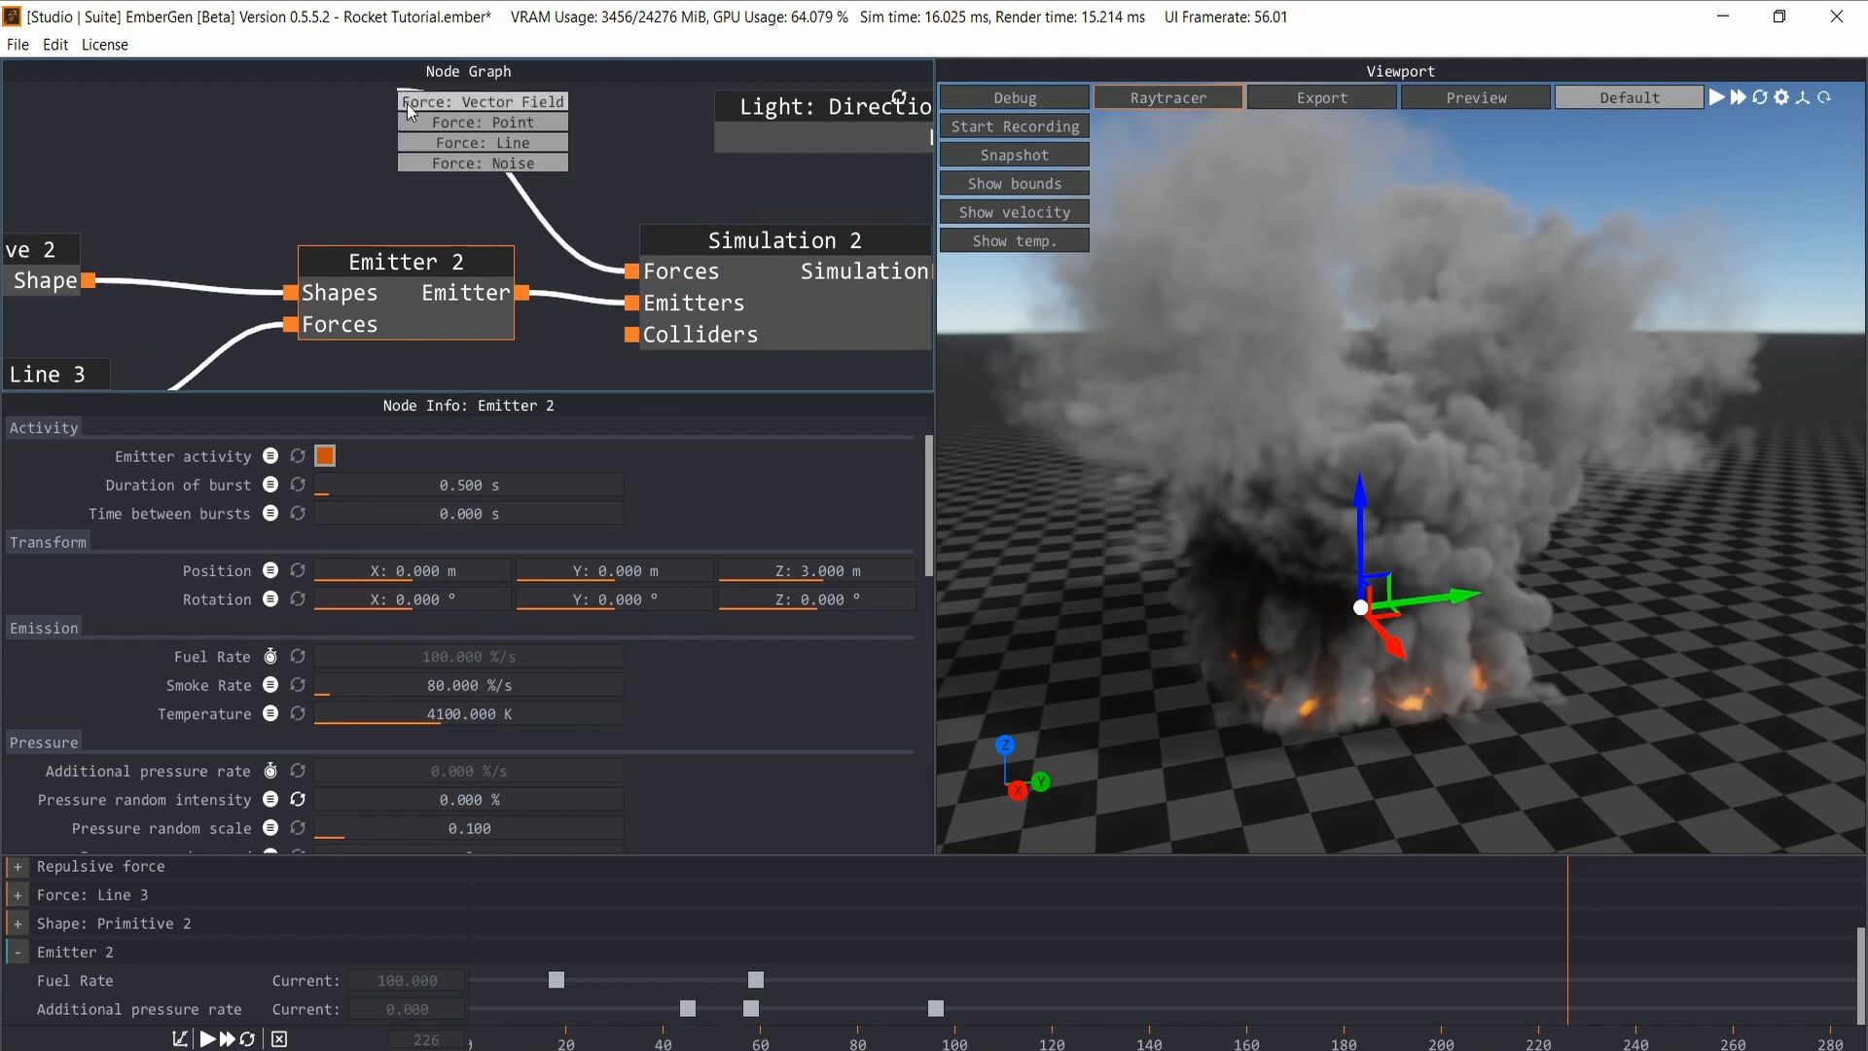
{"action": "left_click", "coordinate": [463, 144]}
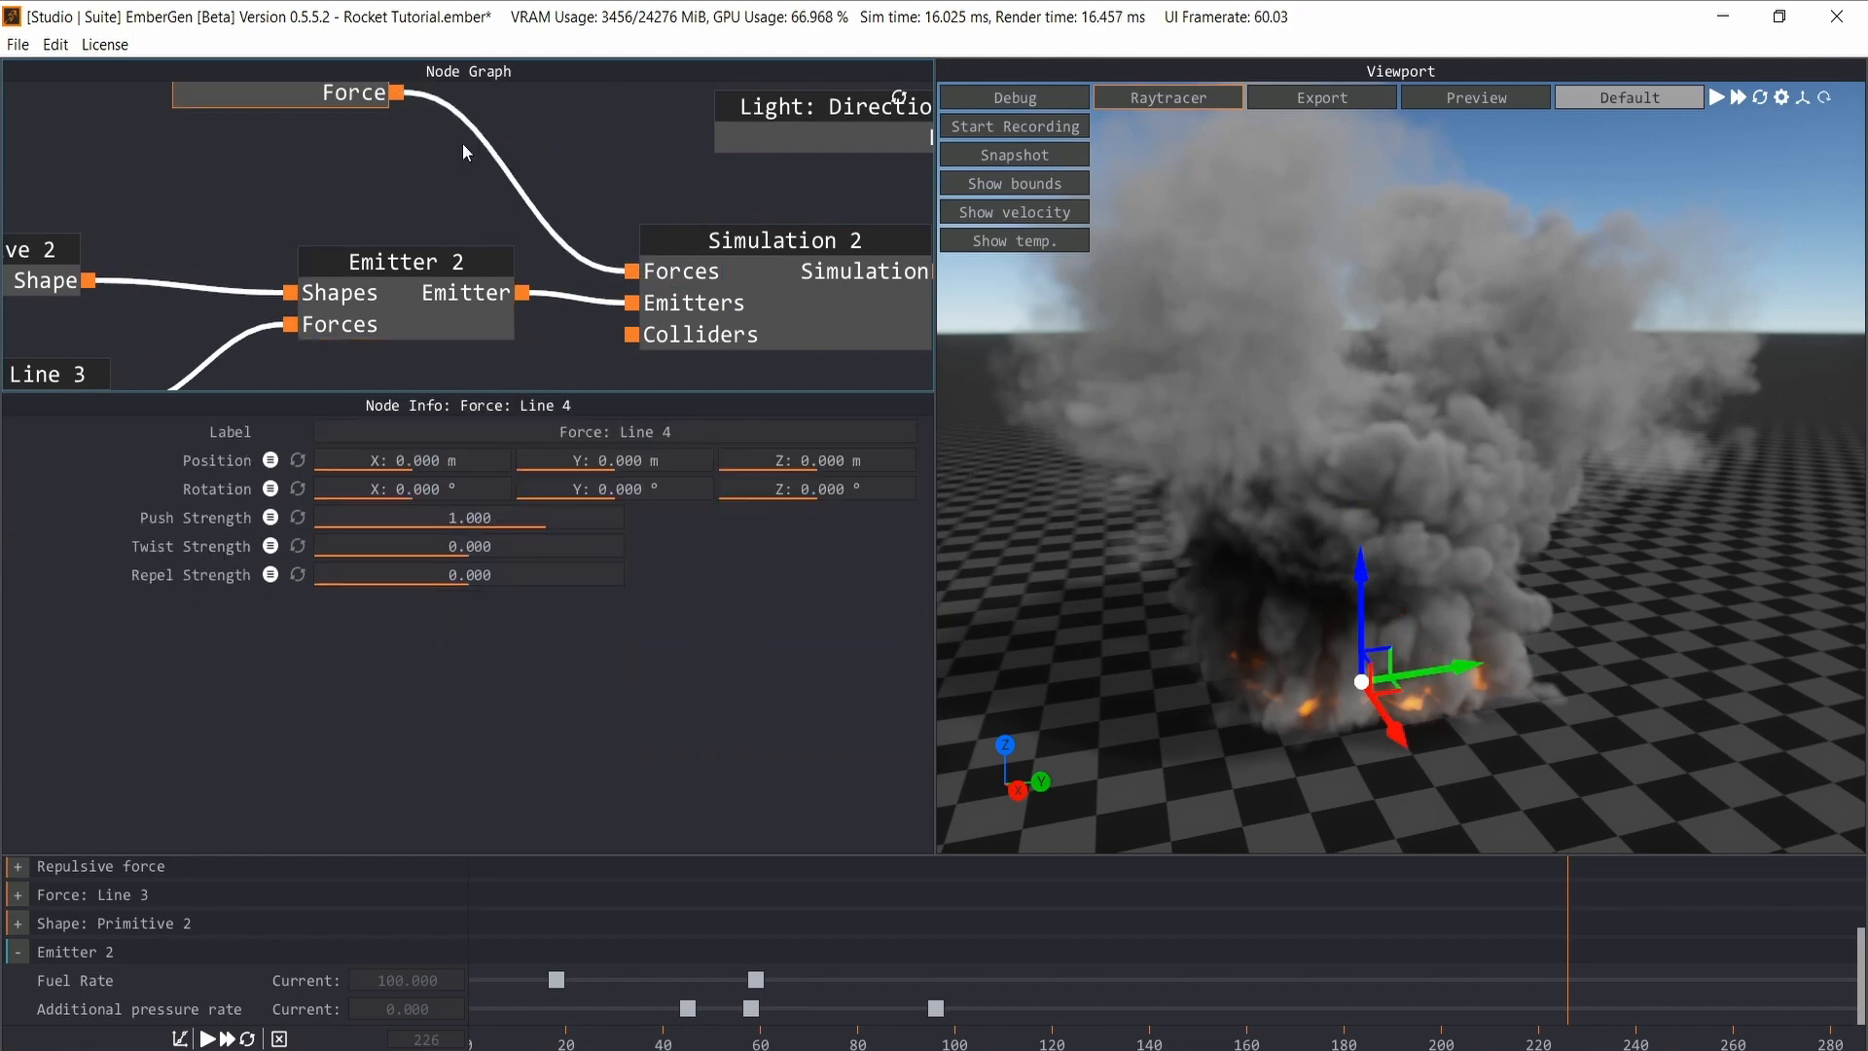
{"action": "middle_click_drag", "start_coordinate": [341, 95], "coordinate": [358, 163]}
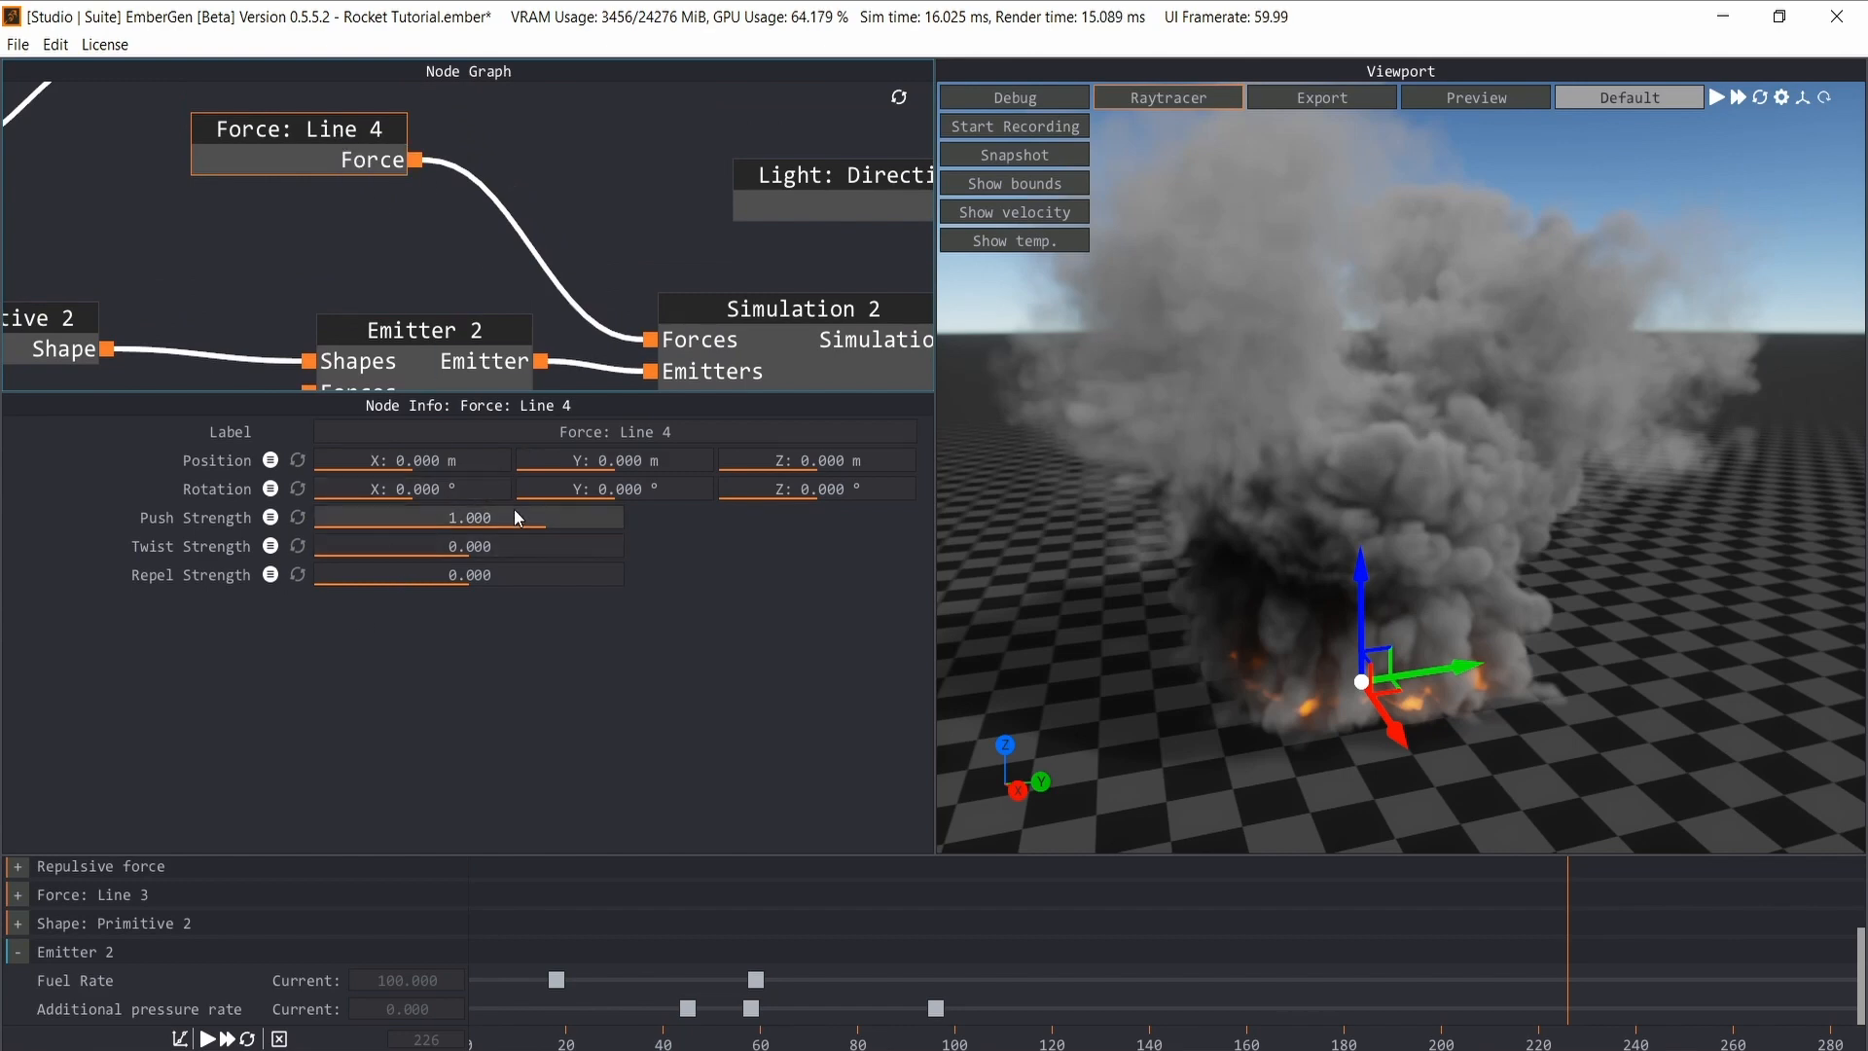
- Set the new line force's push strength to 0 and switch its repel strength to timeline override
{"action": "double_click", "coordinate": [486, 521]}
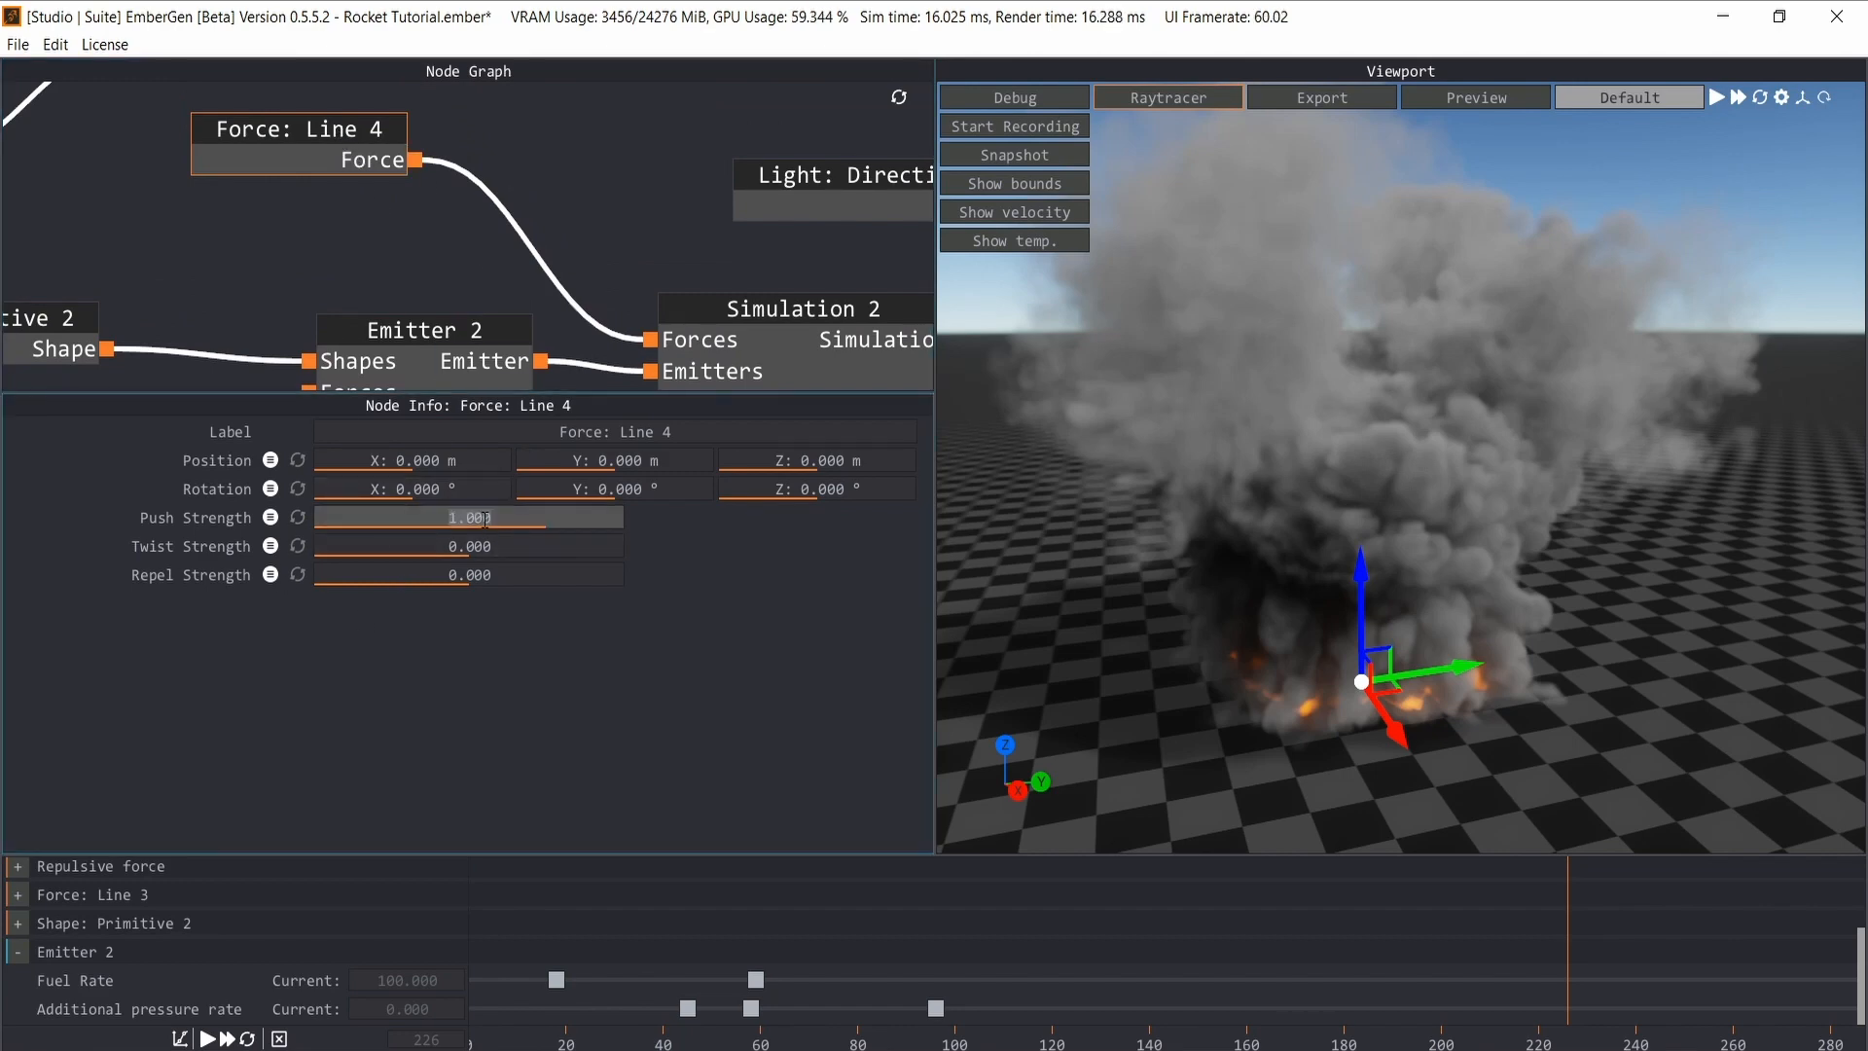
{"action": "key", "text": "Return"}
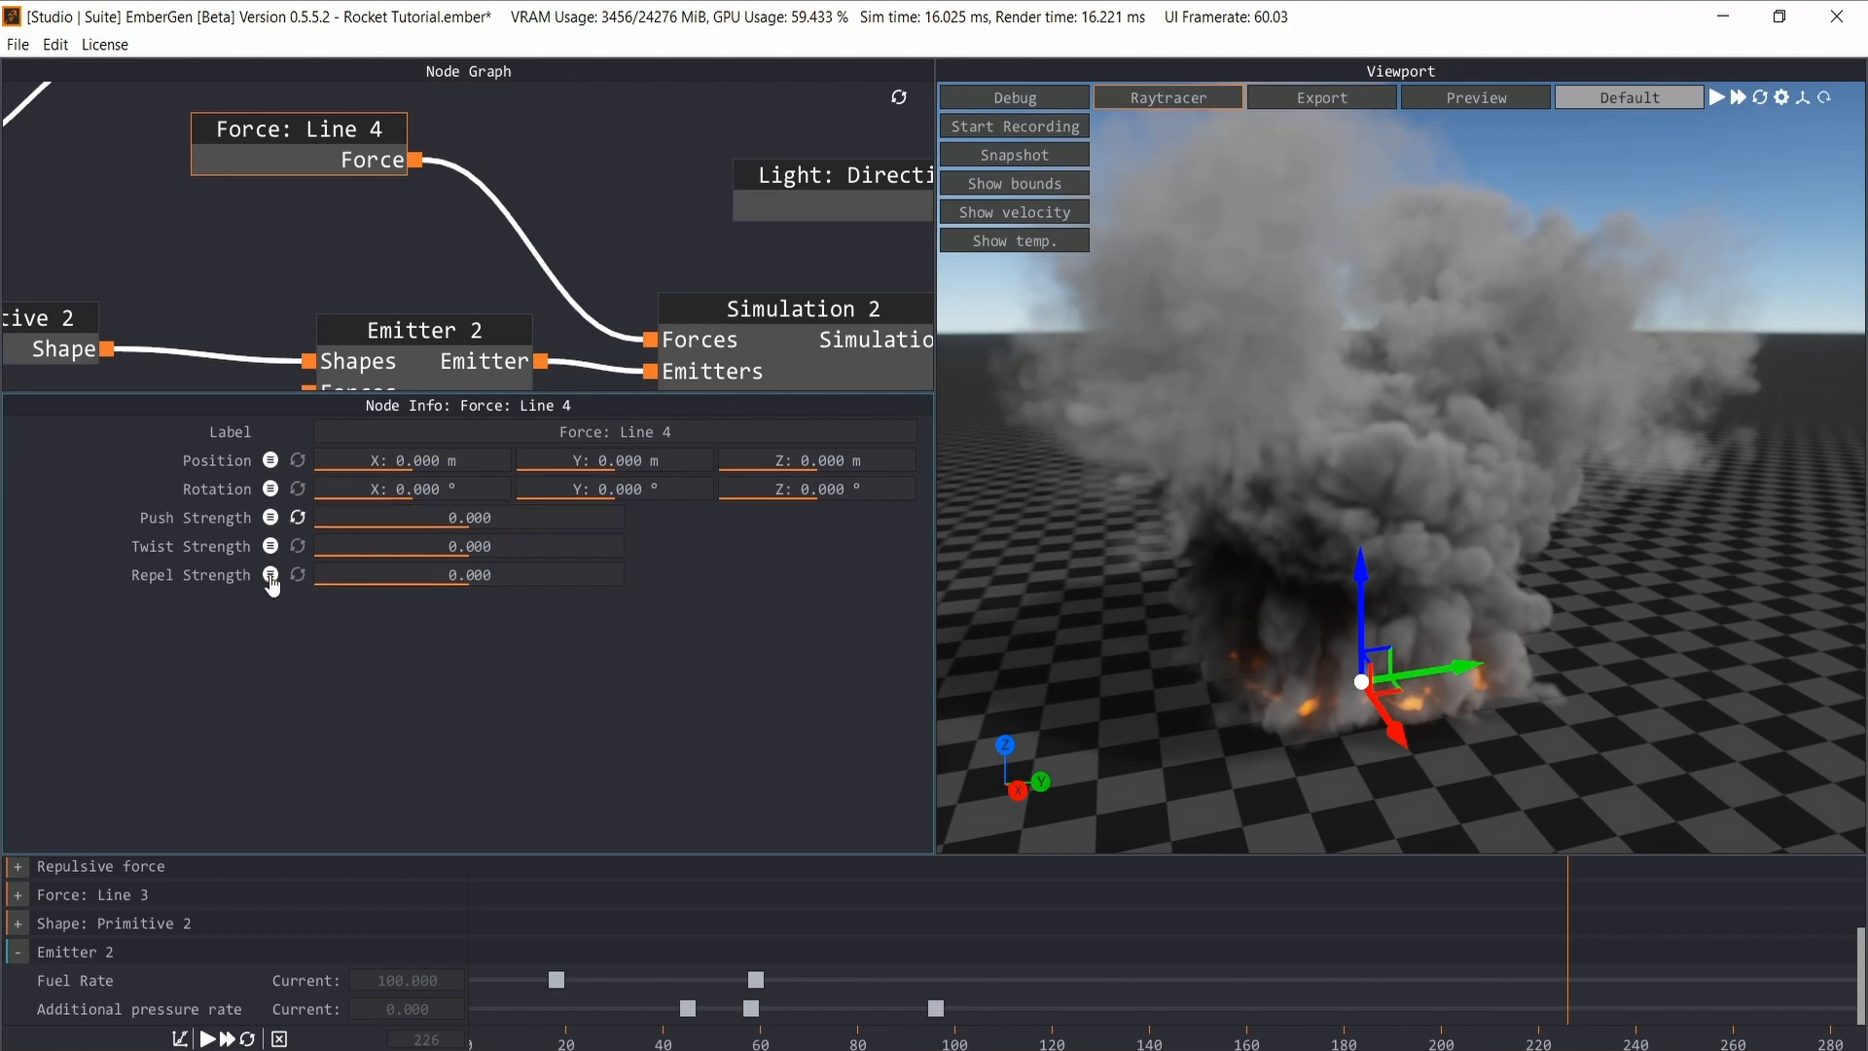
{"action": "left_click", "coordinate": [270, 575]}
{"action": "scroll", "coordinate": [666, 925], "scroll_direction": "down", "scroll_amount": 2}
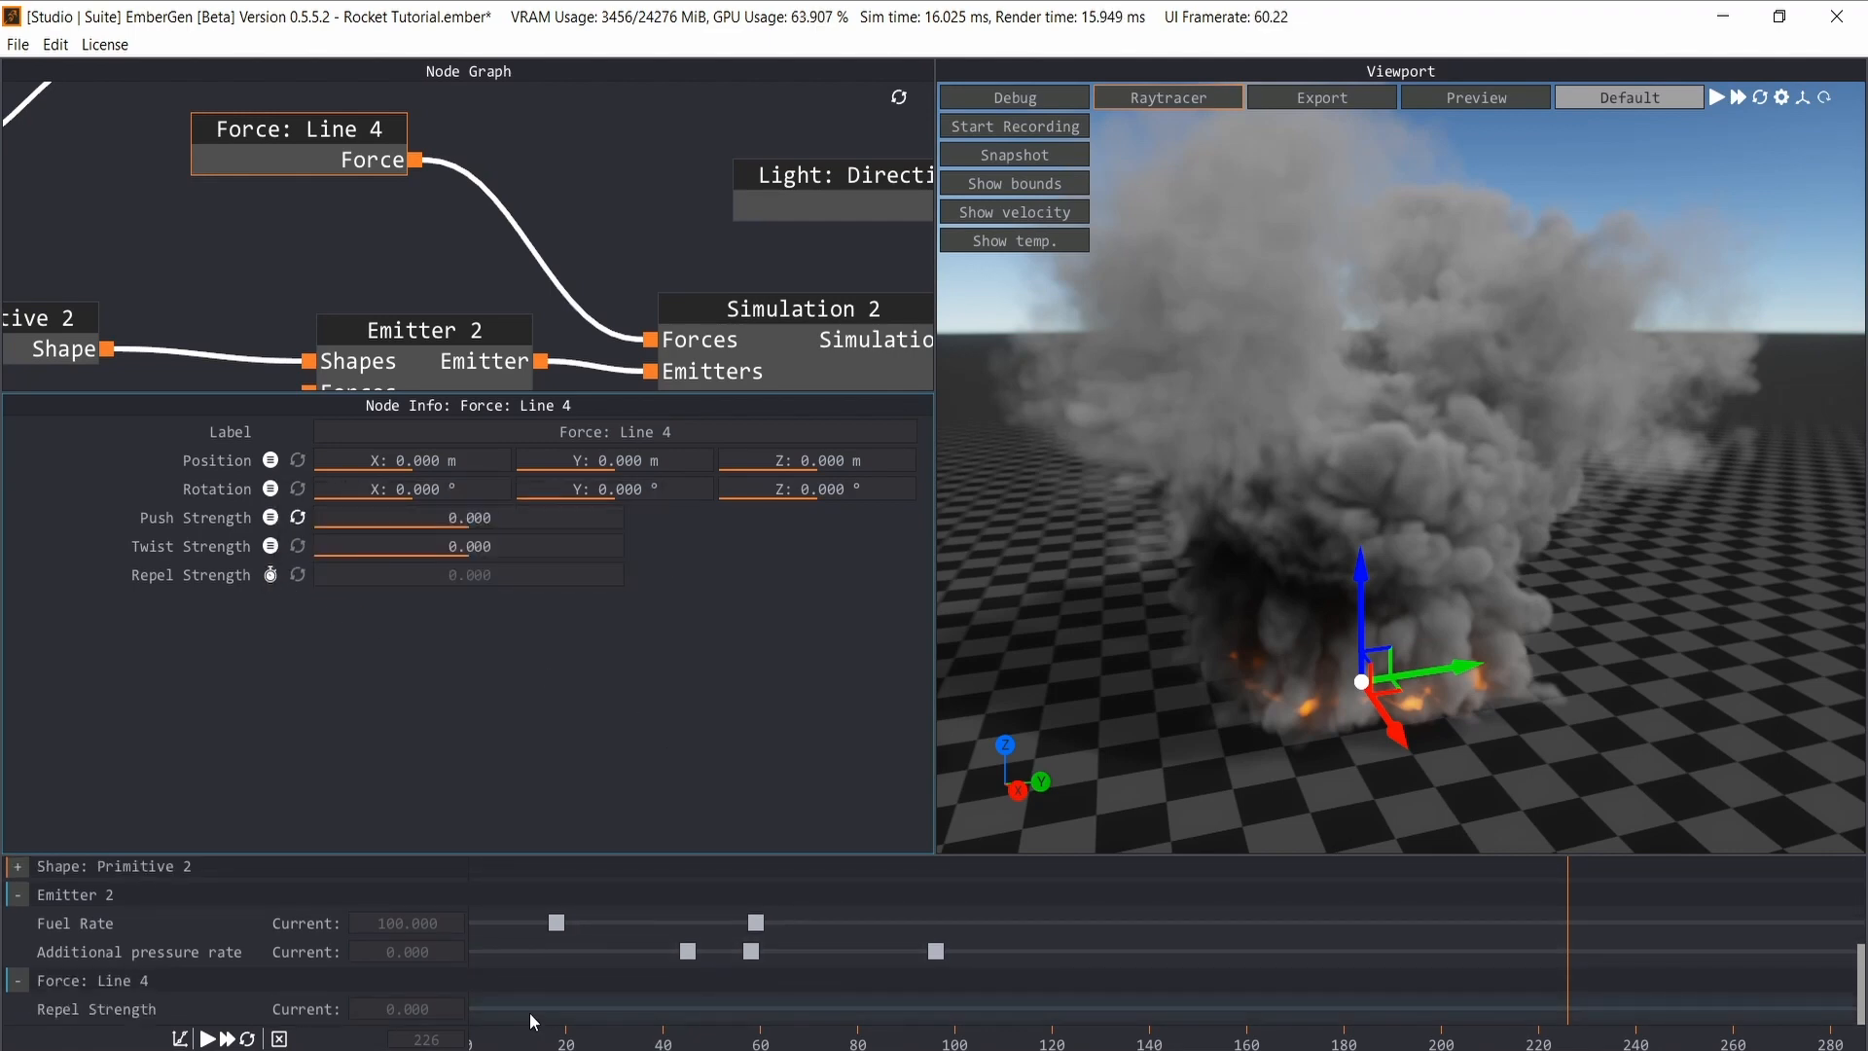
- Key the new line force's repel strength at 0 near frame 1, 2 near frame 23 and 1 near frame 126
{"action": "double_click", "coordinate": [475, 1010]}
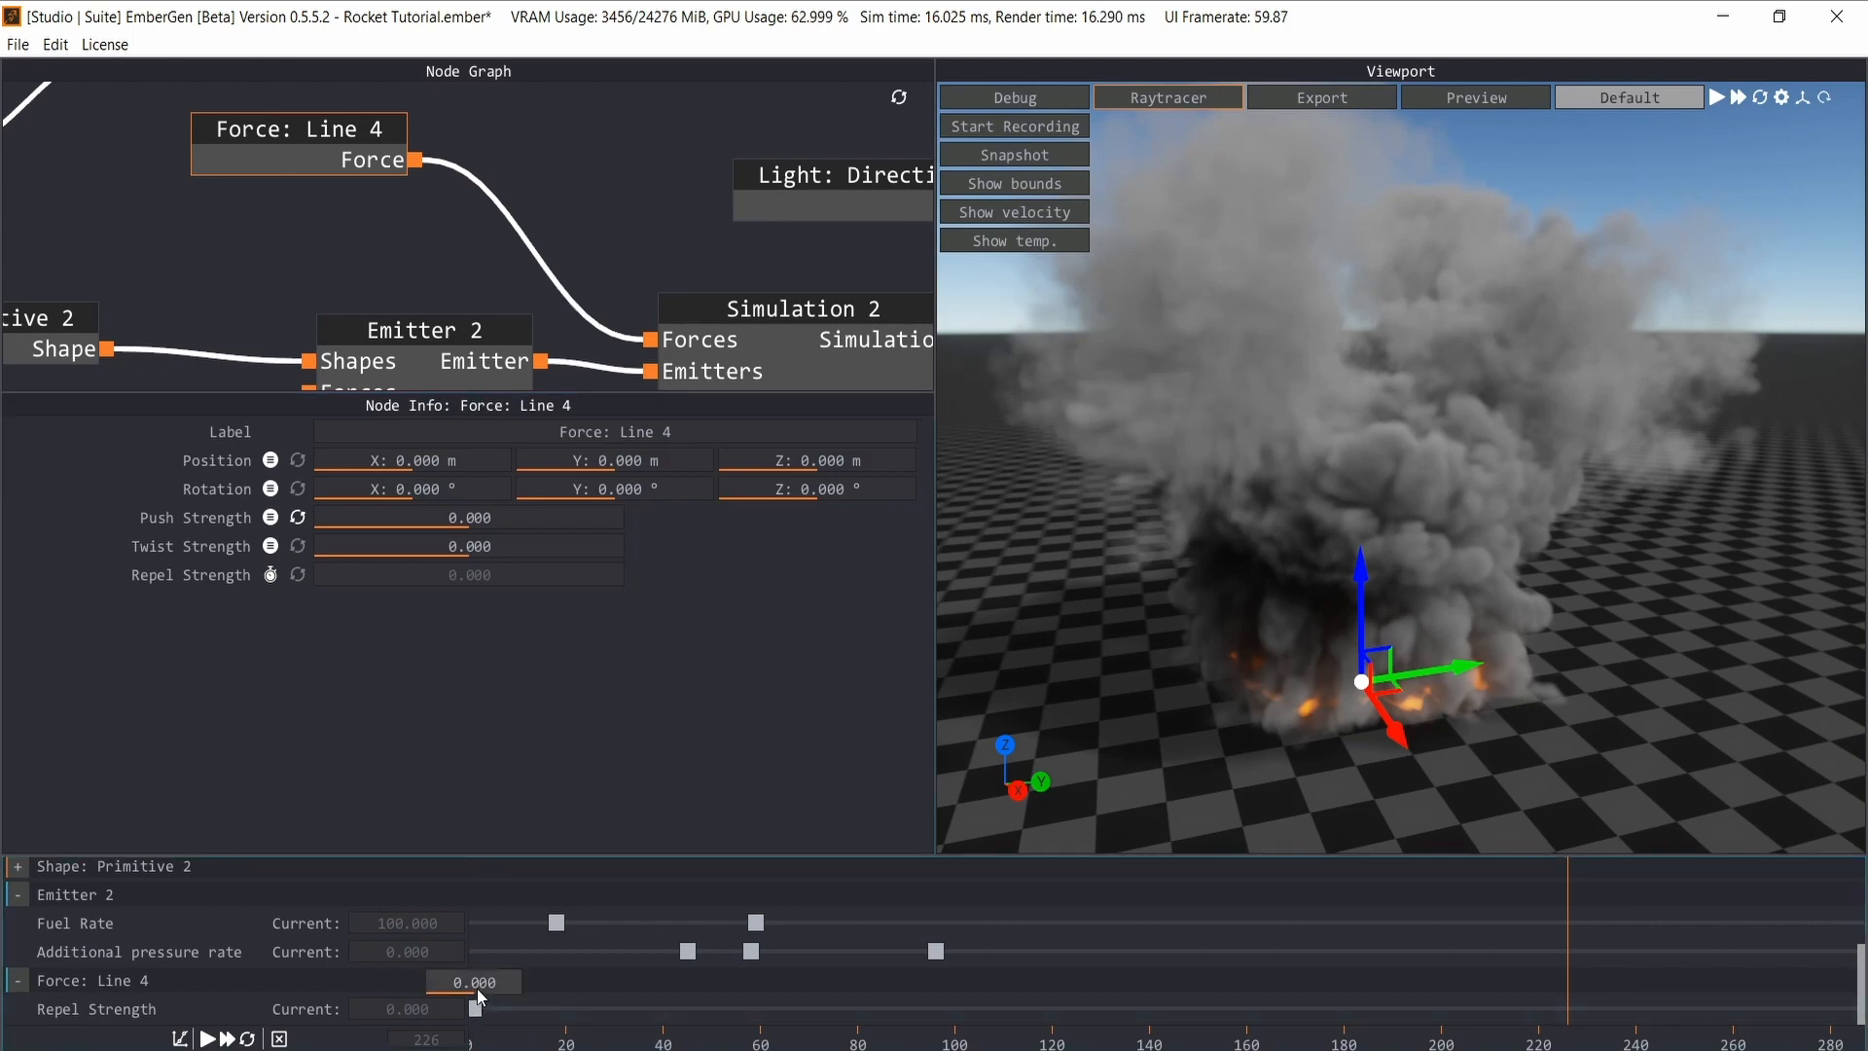
{"action": "double_click", "coordinate": [581, 1009]}
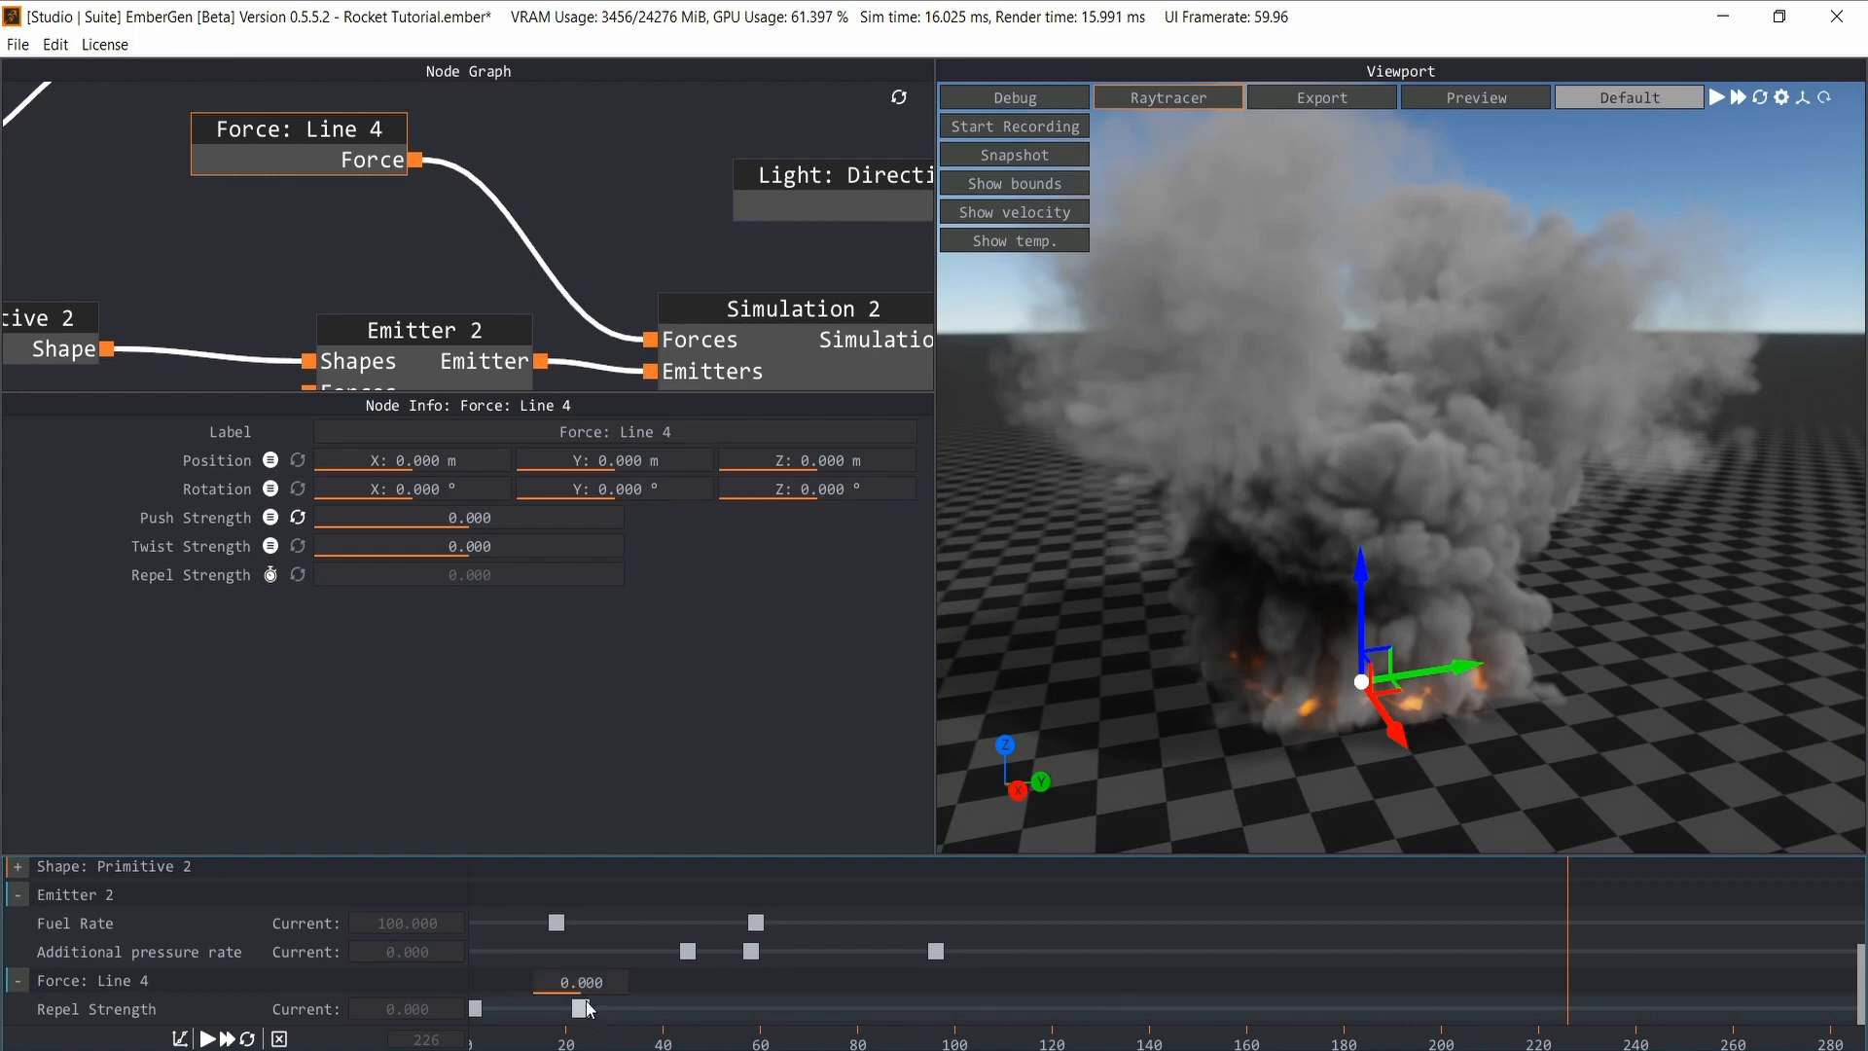
{"action": "double_click", "coordinate": [588, 983]}
{"action": "type", "text": "2"}
{"action": "key", "text": "Return"}
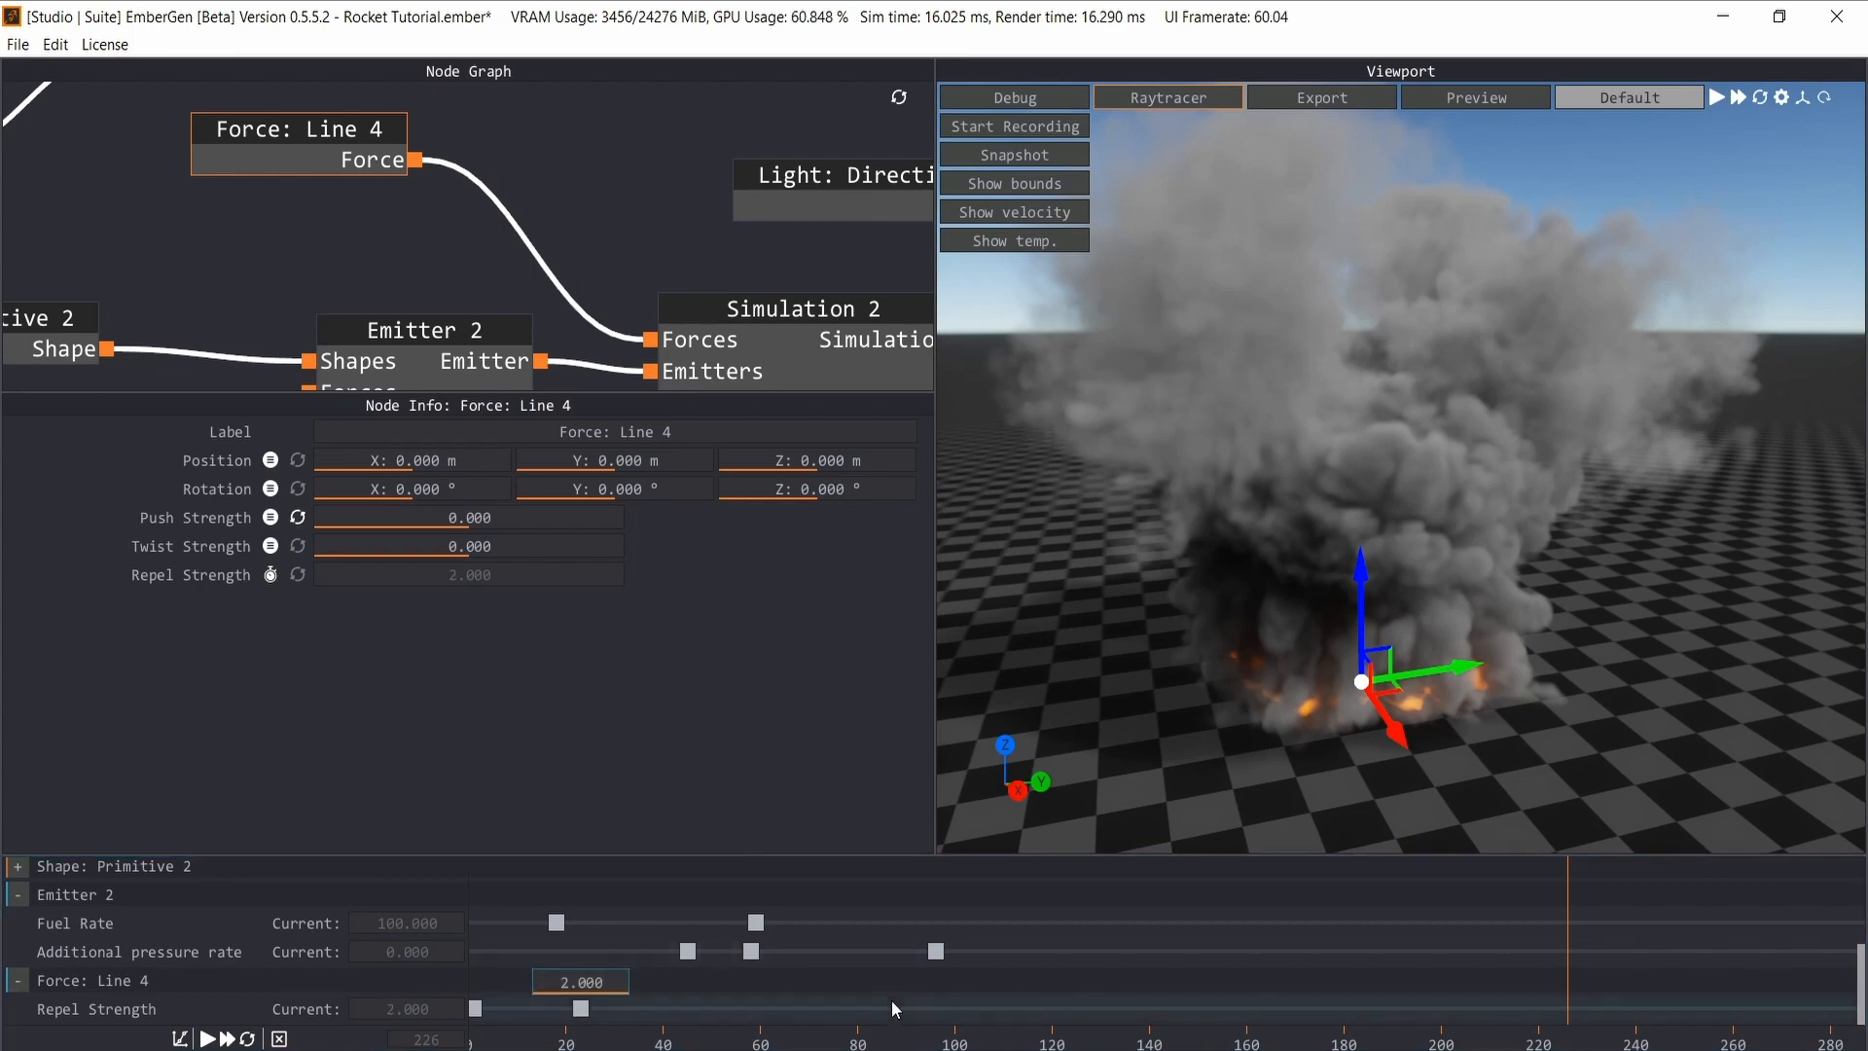
{"action": "double_click", "coordinate": [1083, 1009]}
{"action": "double_click", "coordinate": [1082, 983]}
{"action": "type", "text": "1"}
{"action": "key", "text": "Return"}
{"action": "left_click", "coordinate": [1074, 781]}
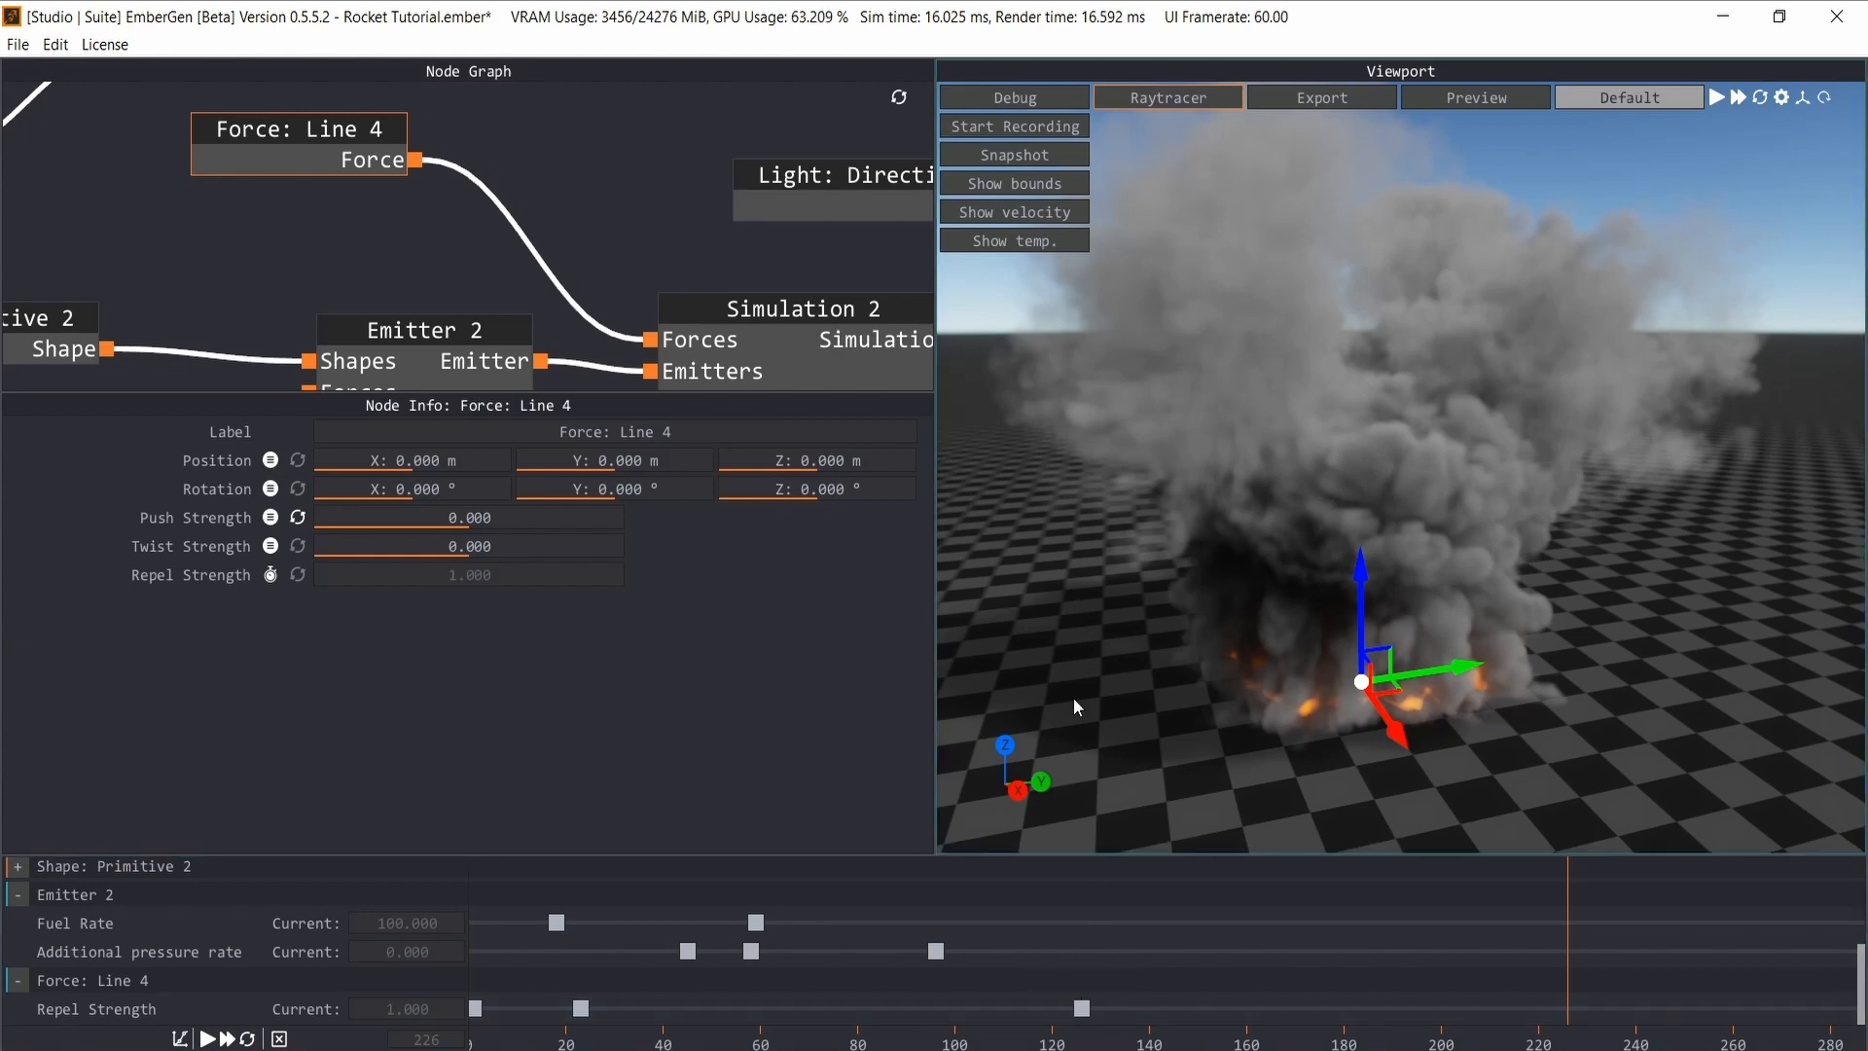
- Restart and play the simulation to check how the repelling force spreads the smoke
{"action": "key", "text": "r"}
{"action": "key", "text": "space"}
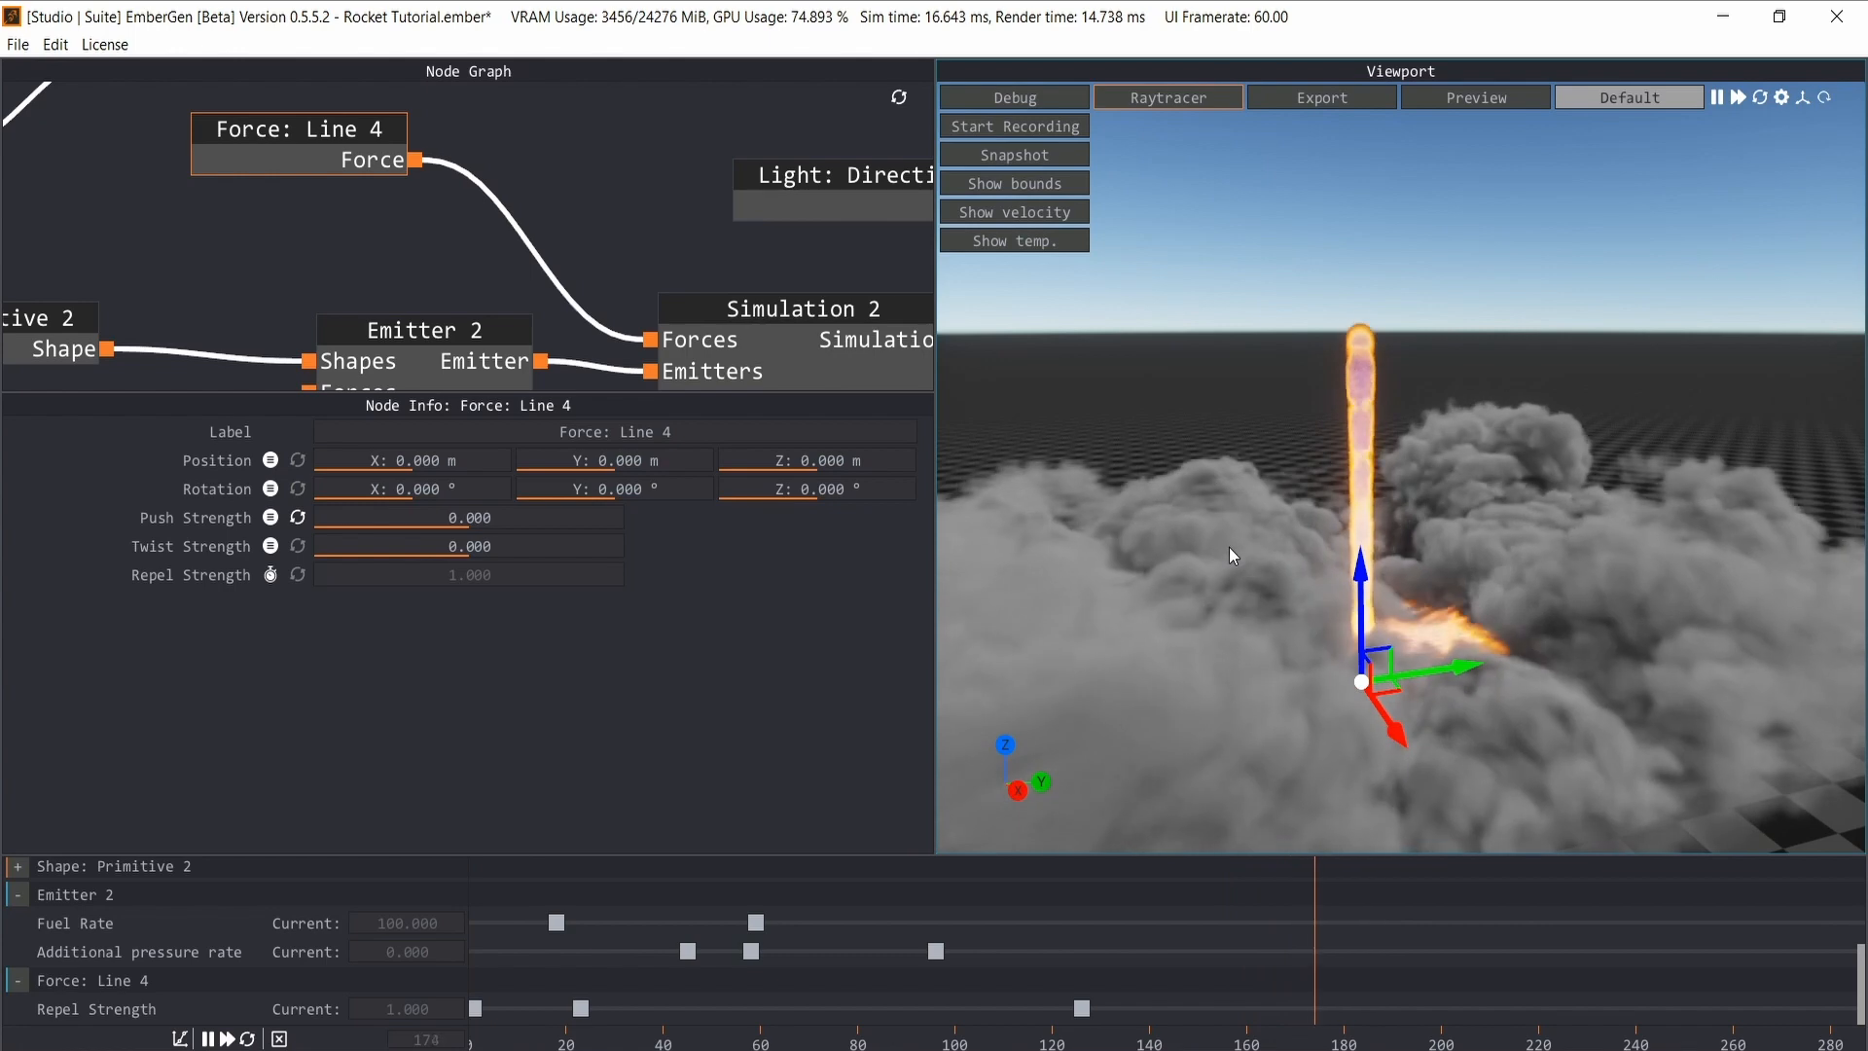
{"action": "left_click_drag", "start_coordinate": [1285, 591], "coordinate": [1362, 530]}
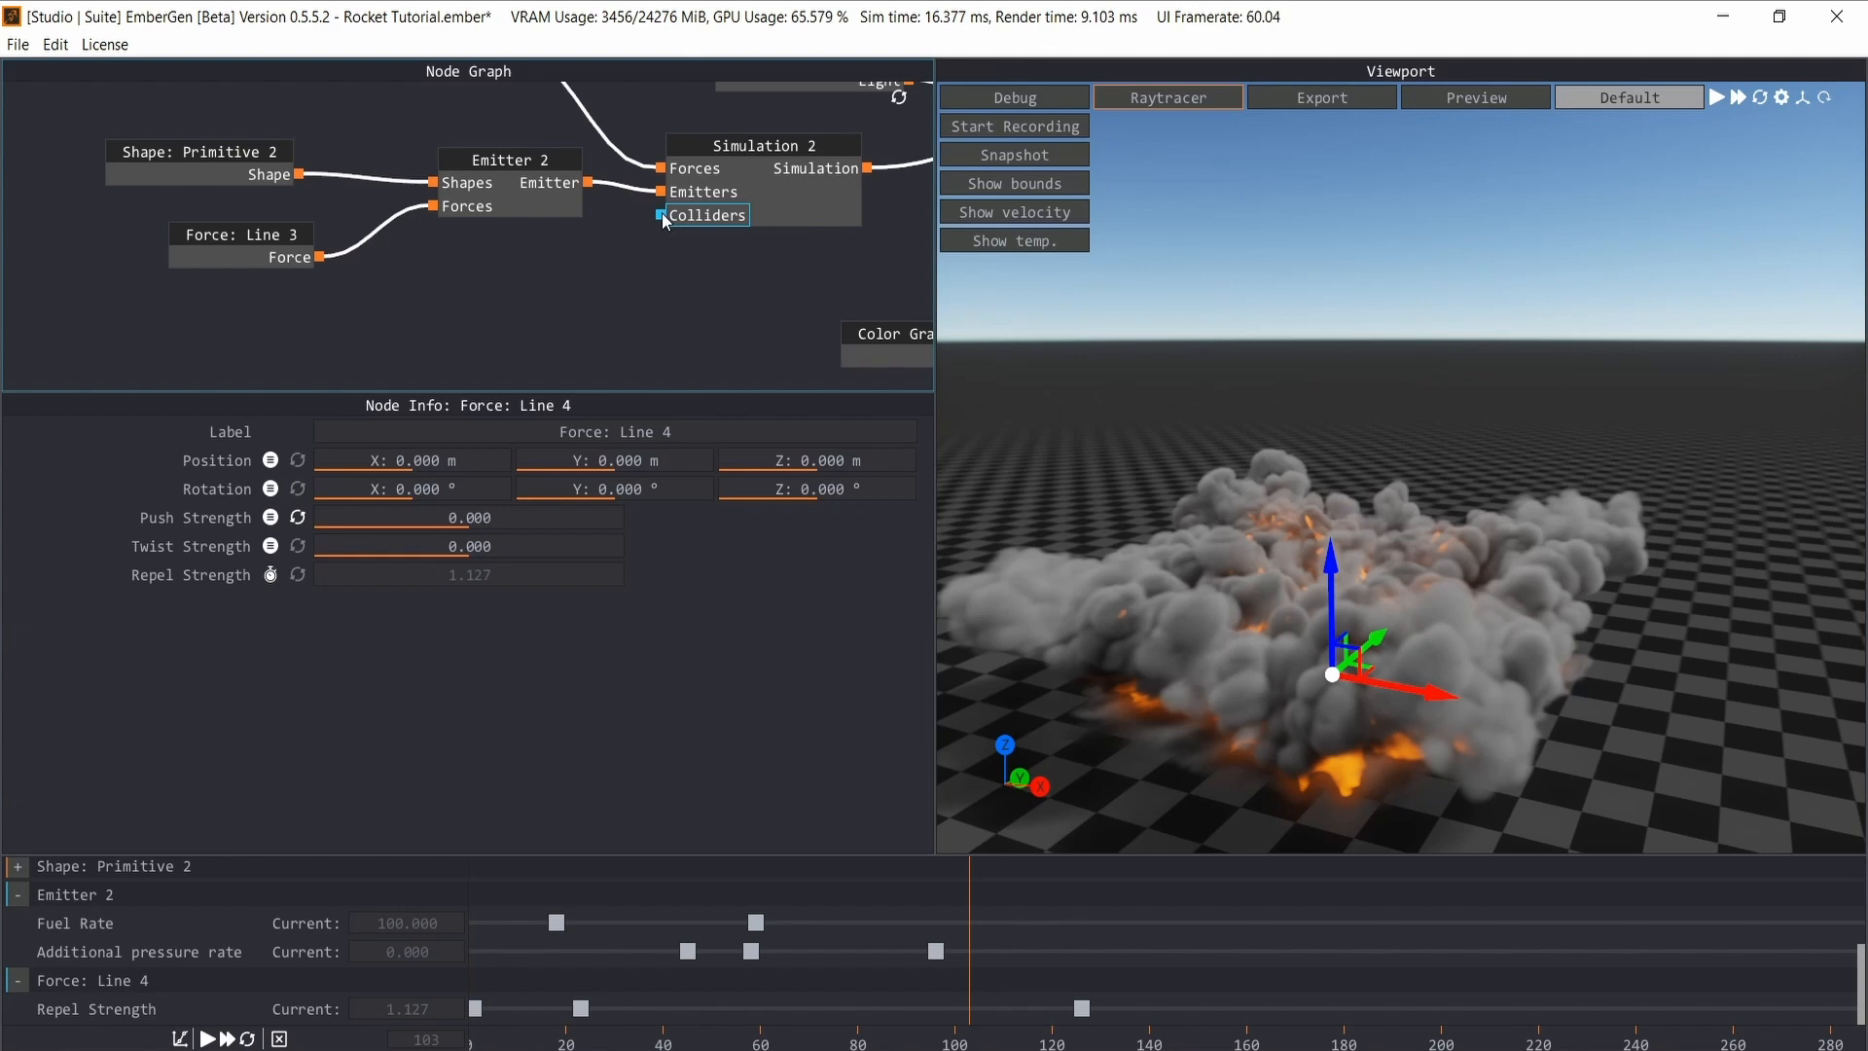
- Connect a new collider to Simulation 2 and give it a mesh shape
{"action": "left_click_drag", "start_coordinate": [581, 305], "coordinate": [581, 305]}
{"action": "type", "text": "collider"}
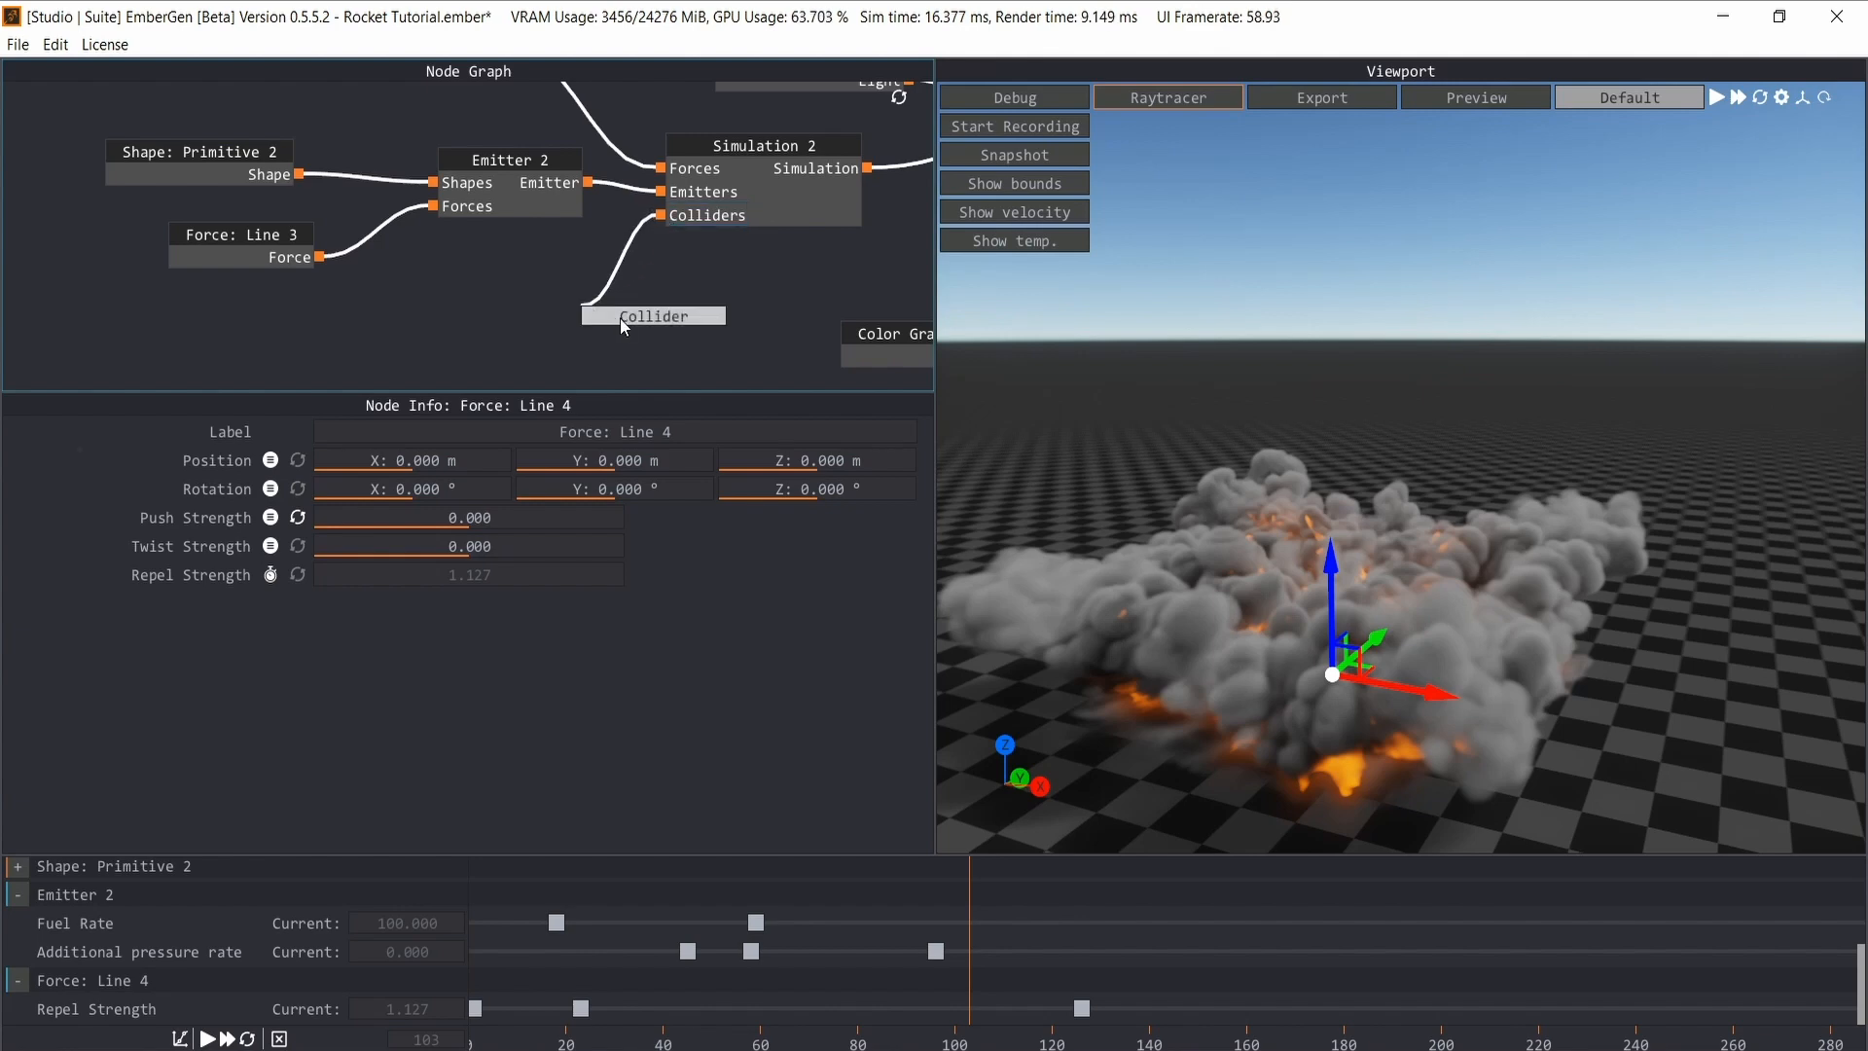
{"action": "left_click", "coordinate": [621, 318]}
{"action": "left_click_drag", "start_coordinate": [417, 306], "coordinate": [243, 359]}
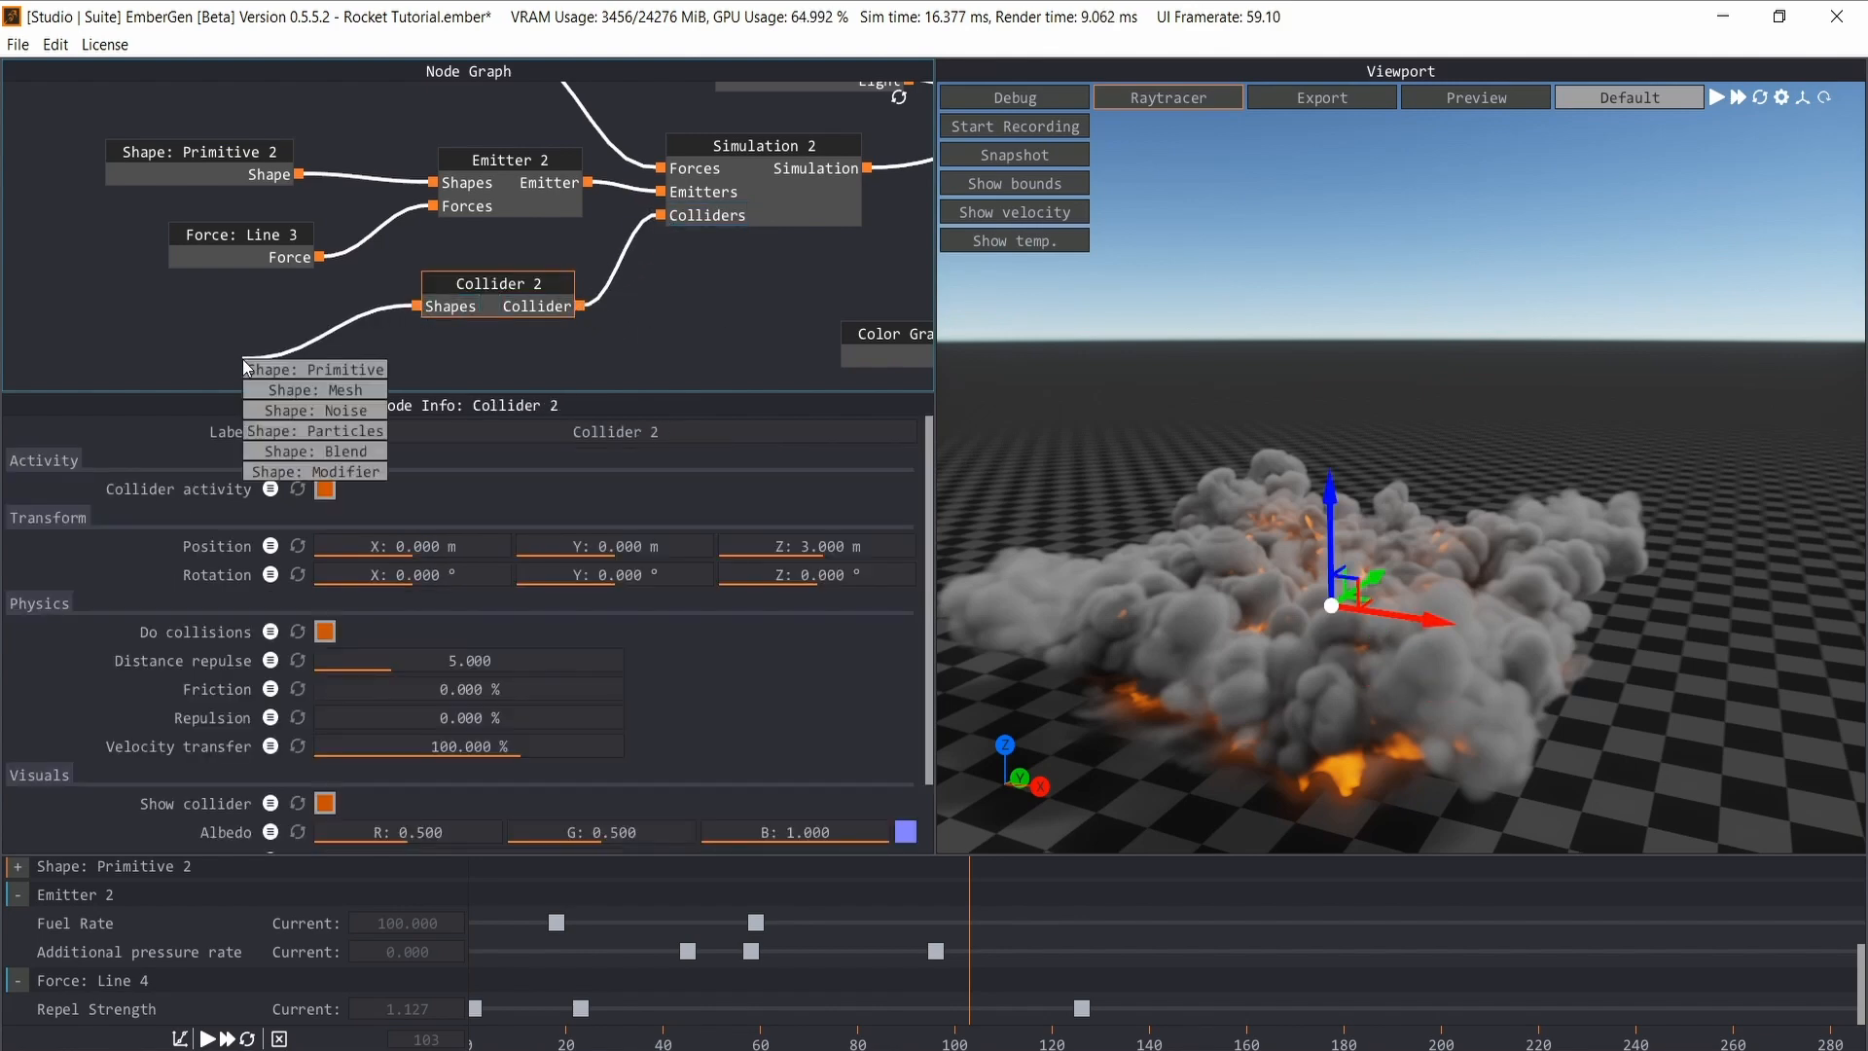
{"action": "left_click", "coordinate": [315, 394]}
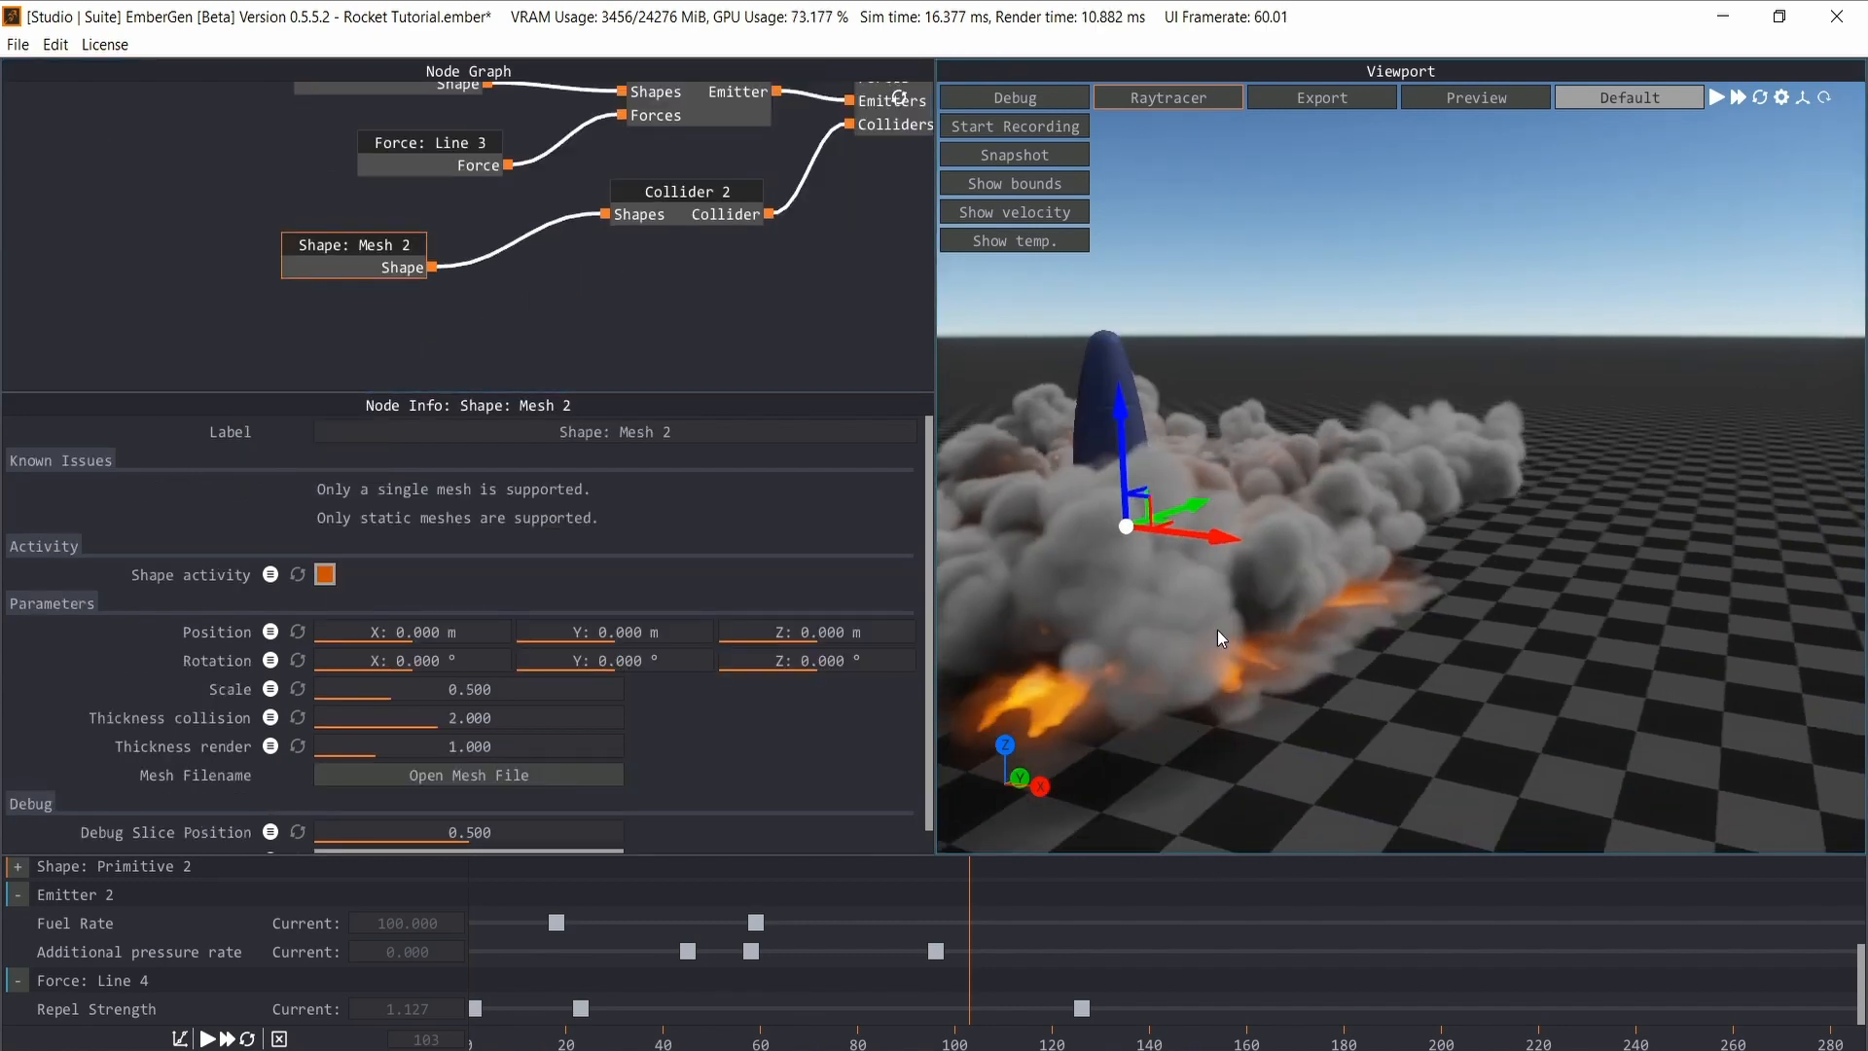
- Reset the simulation and raise the rocket mesh to a Z position of about 3.45 m so it stands above the ground
{"action": "key", "text": "r"}
{"action": "left_click_drag", "start_coordinate": [1229, 459], "coordinate": [1337, 452]}
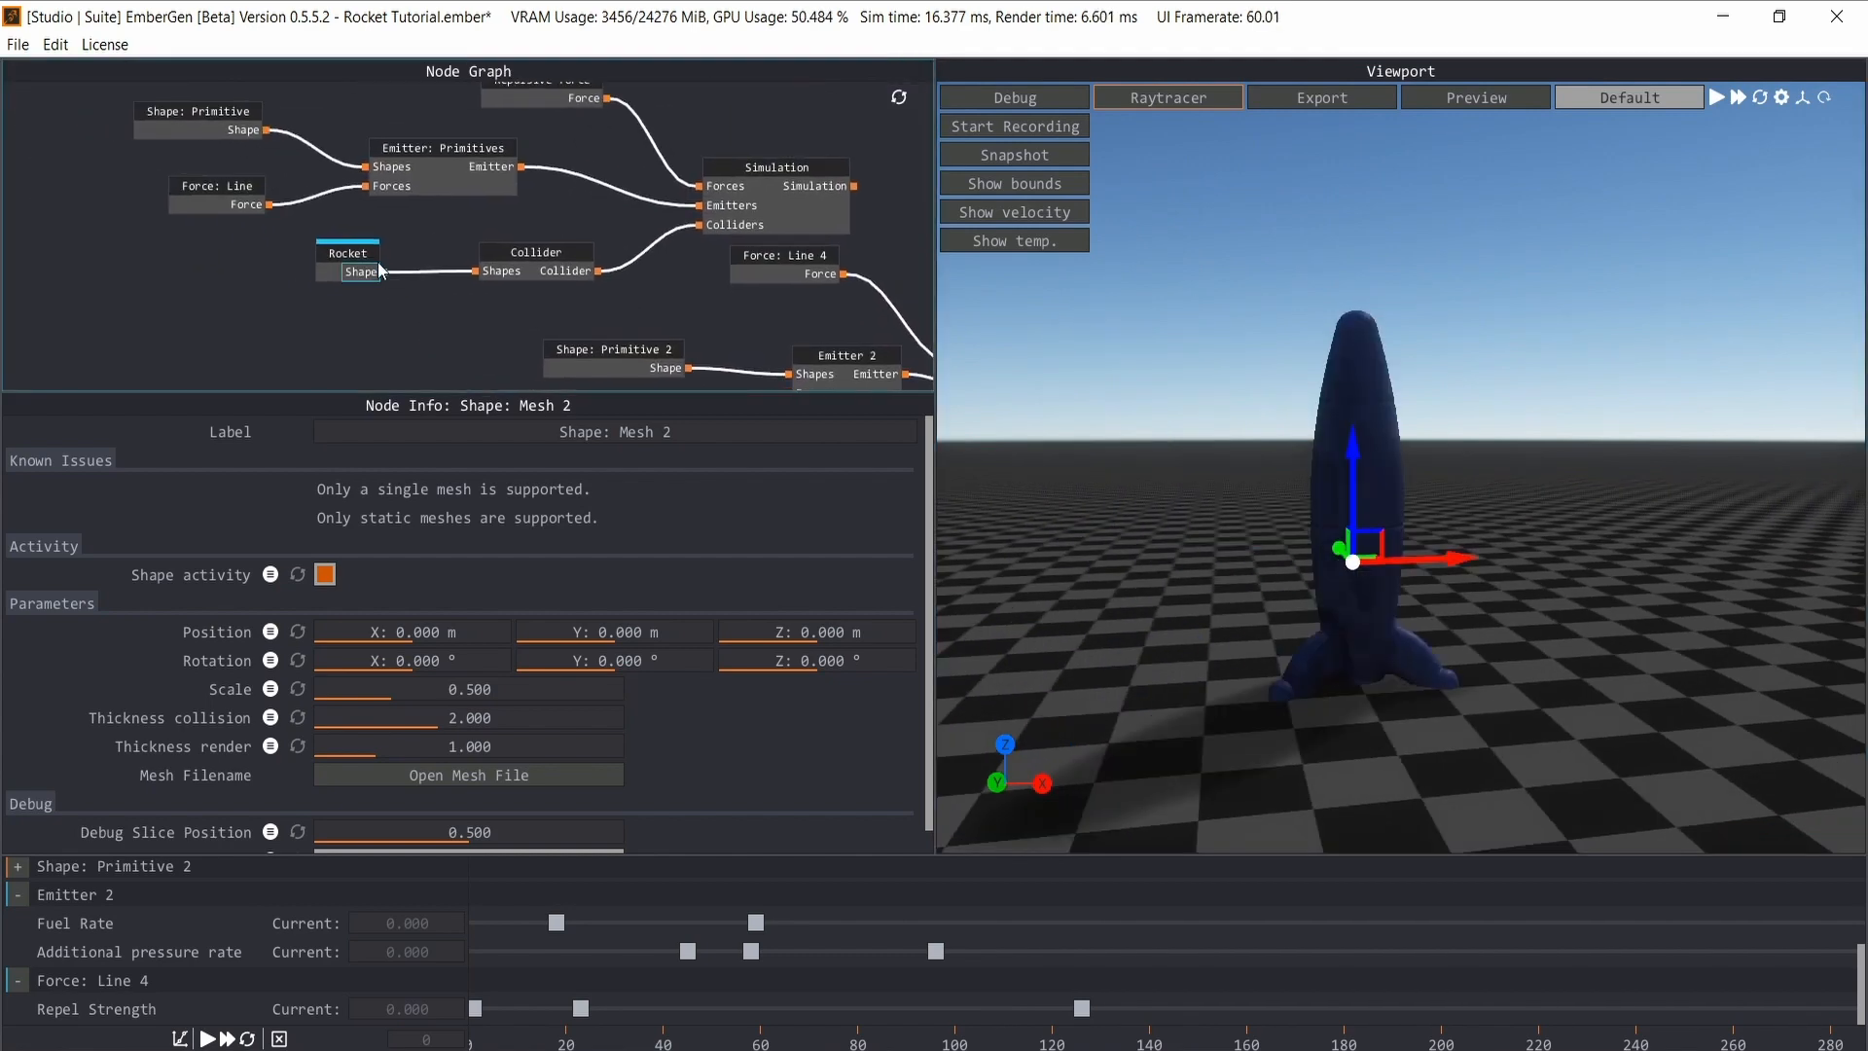
{"action": "middle_click_drag", "start_coordinate": [600, 301], "coordinate": [405, 103]}
{"action": "scroll", "coordinate": [720, 681], "scroll_direction": "down", "scroll_amount": 1}
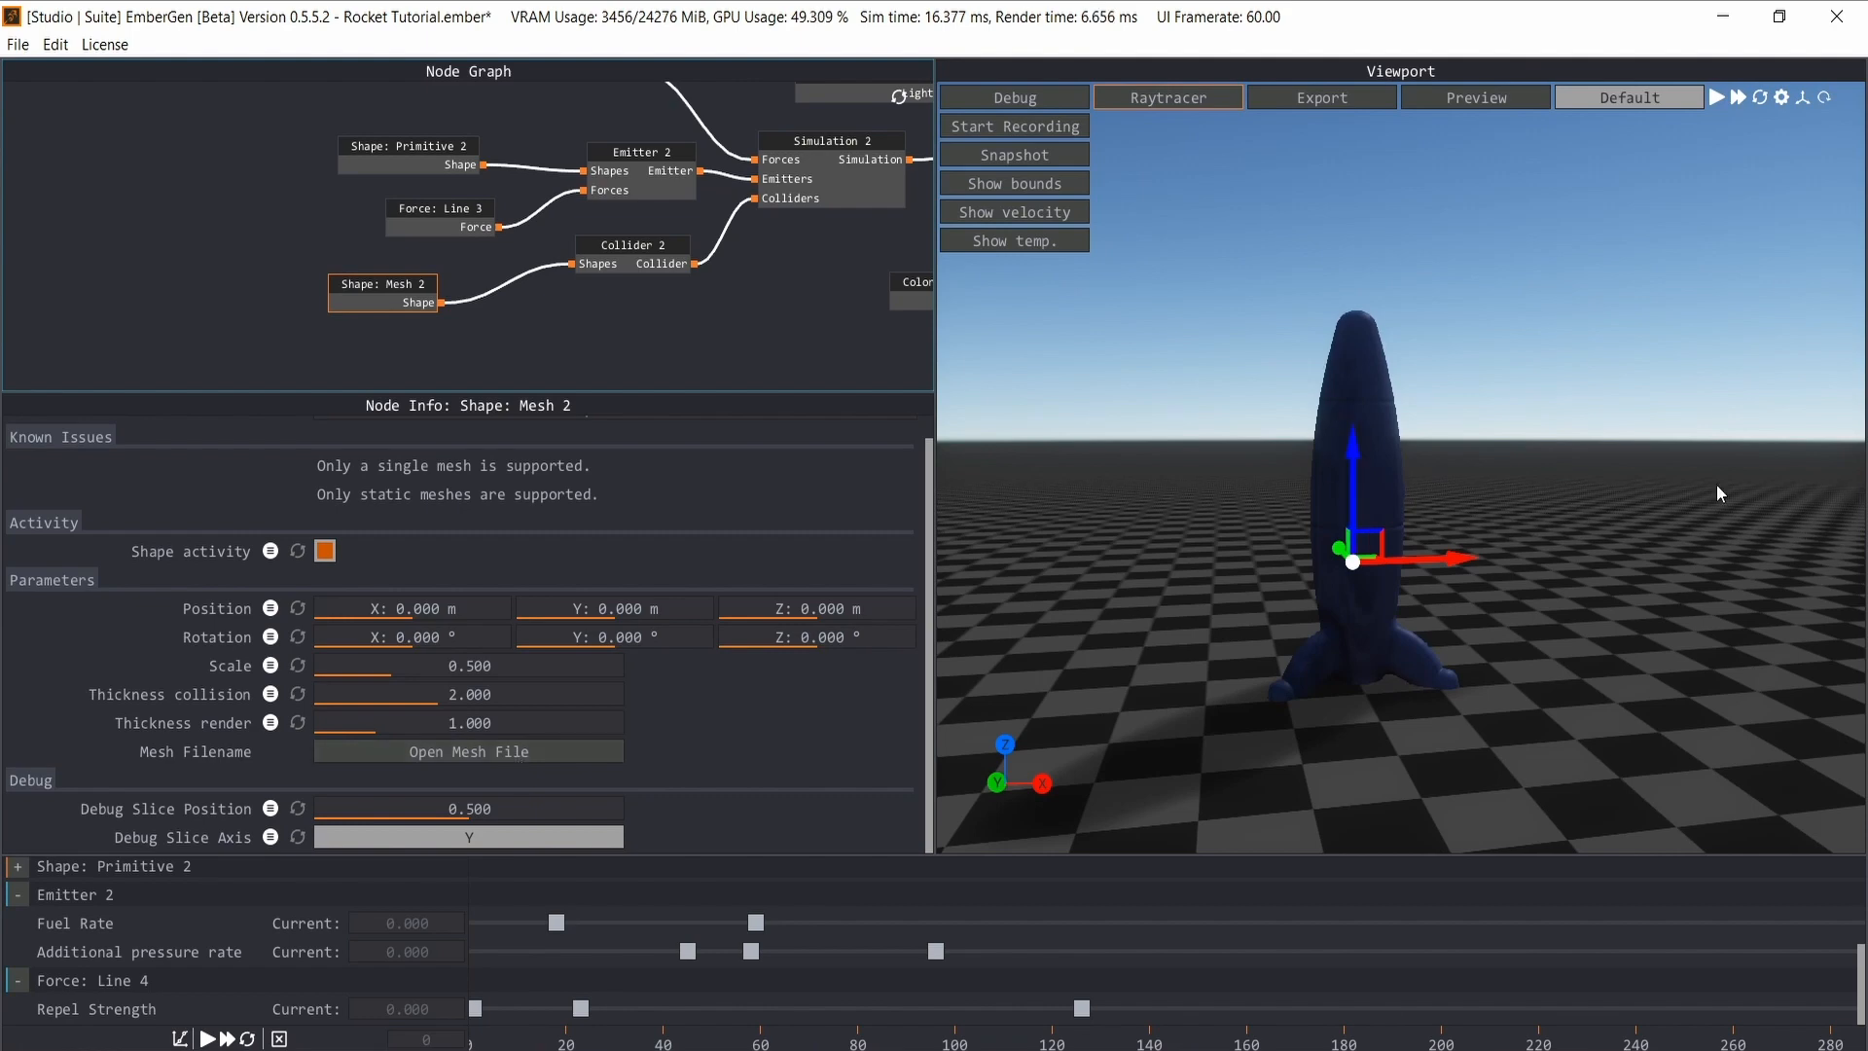
{"action": "left_click_drag", "start_coordinate": [1344, 479], "coordinate": [1304, 344]}
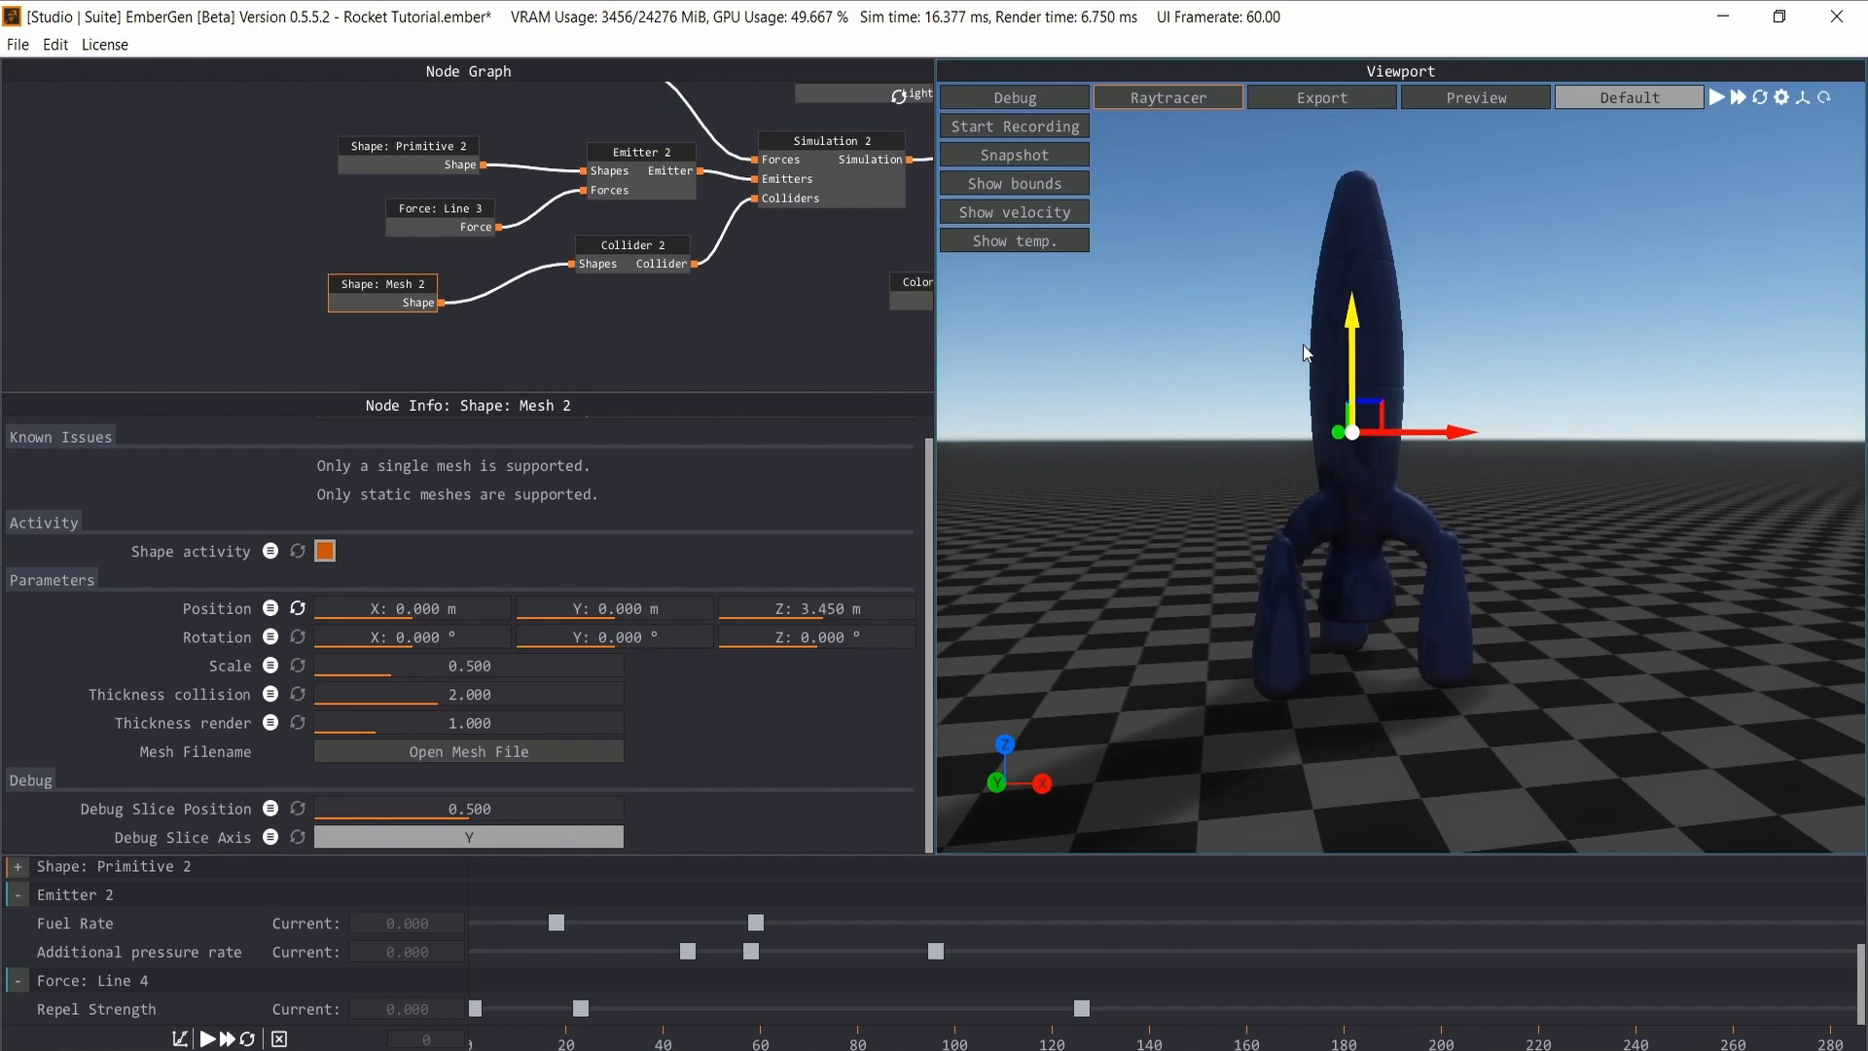
{"action": "left_click_drag", "start_coordinate": [1626, 317], "coordinate": [1562, 364]}
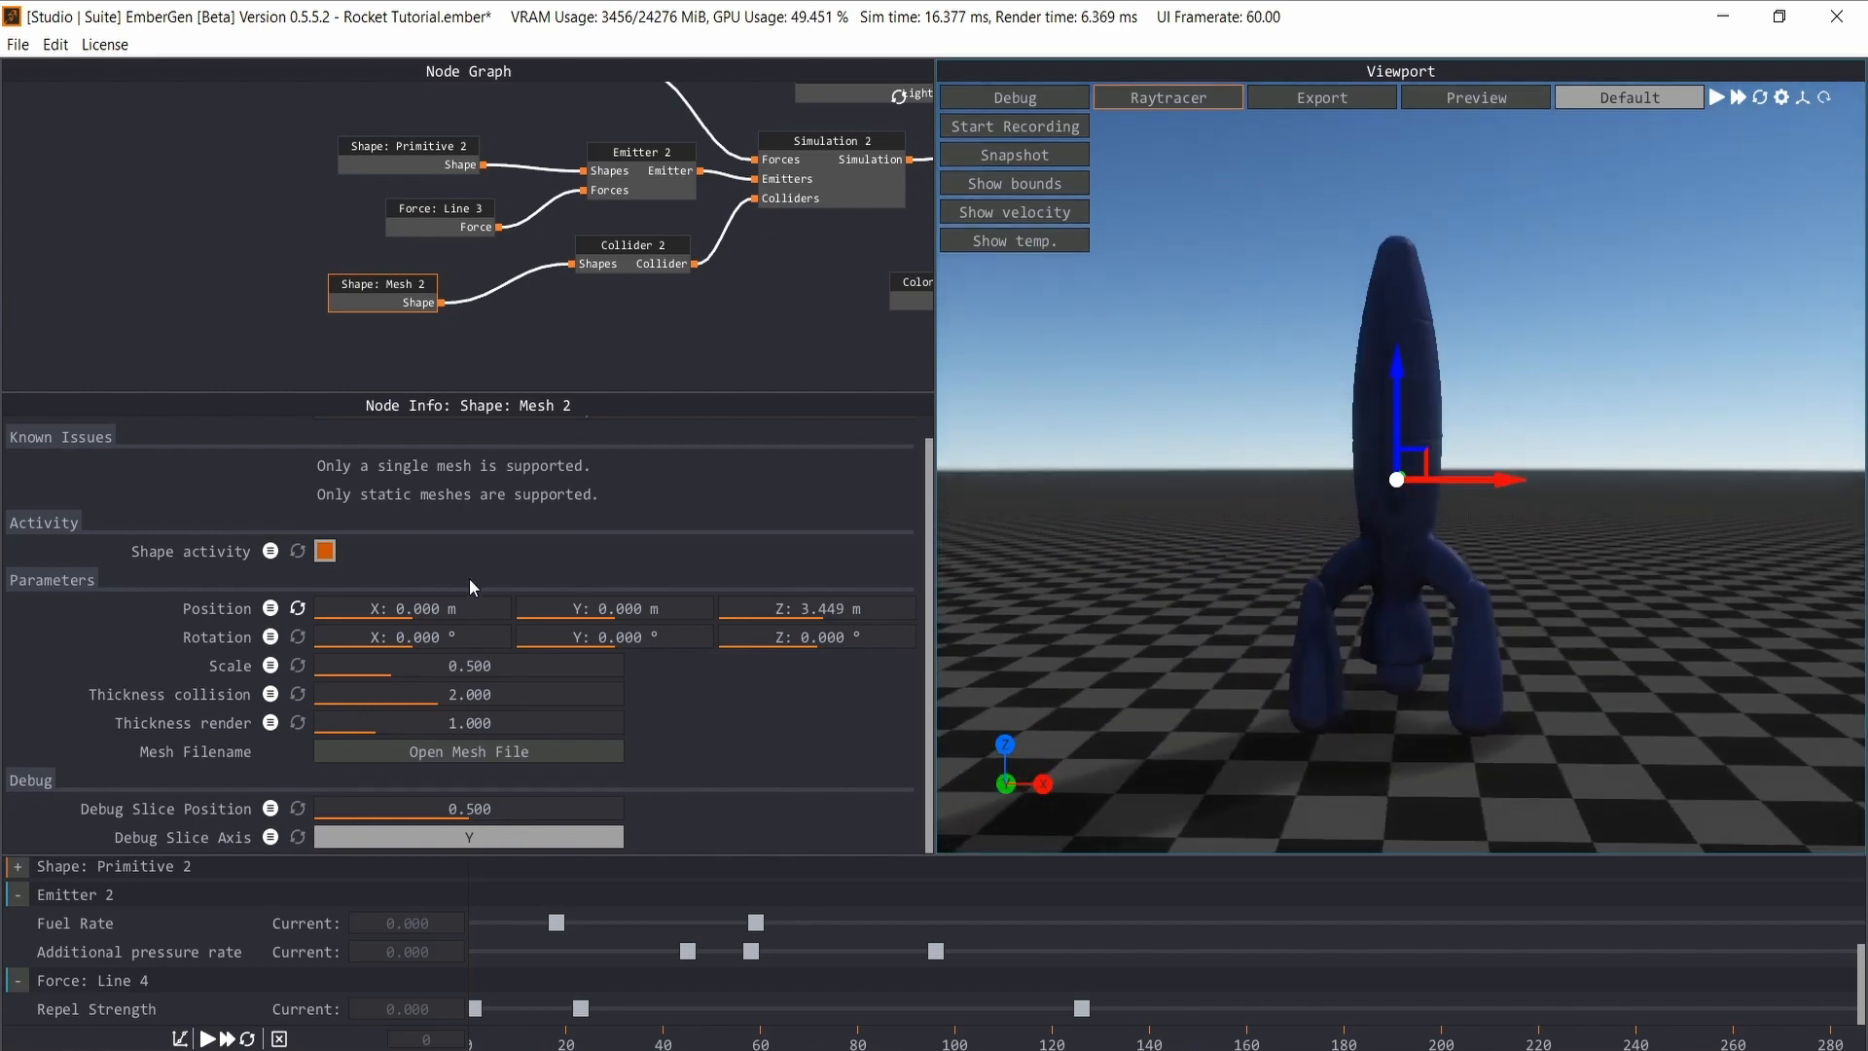
- Switch the rocket mesh's position to timeline override and add Z keys at 3.449 m near frame 79 and at a raised height near frame 260
{"action": "left_click", "coordinate": [271, 611]}
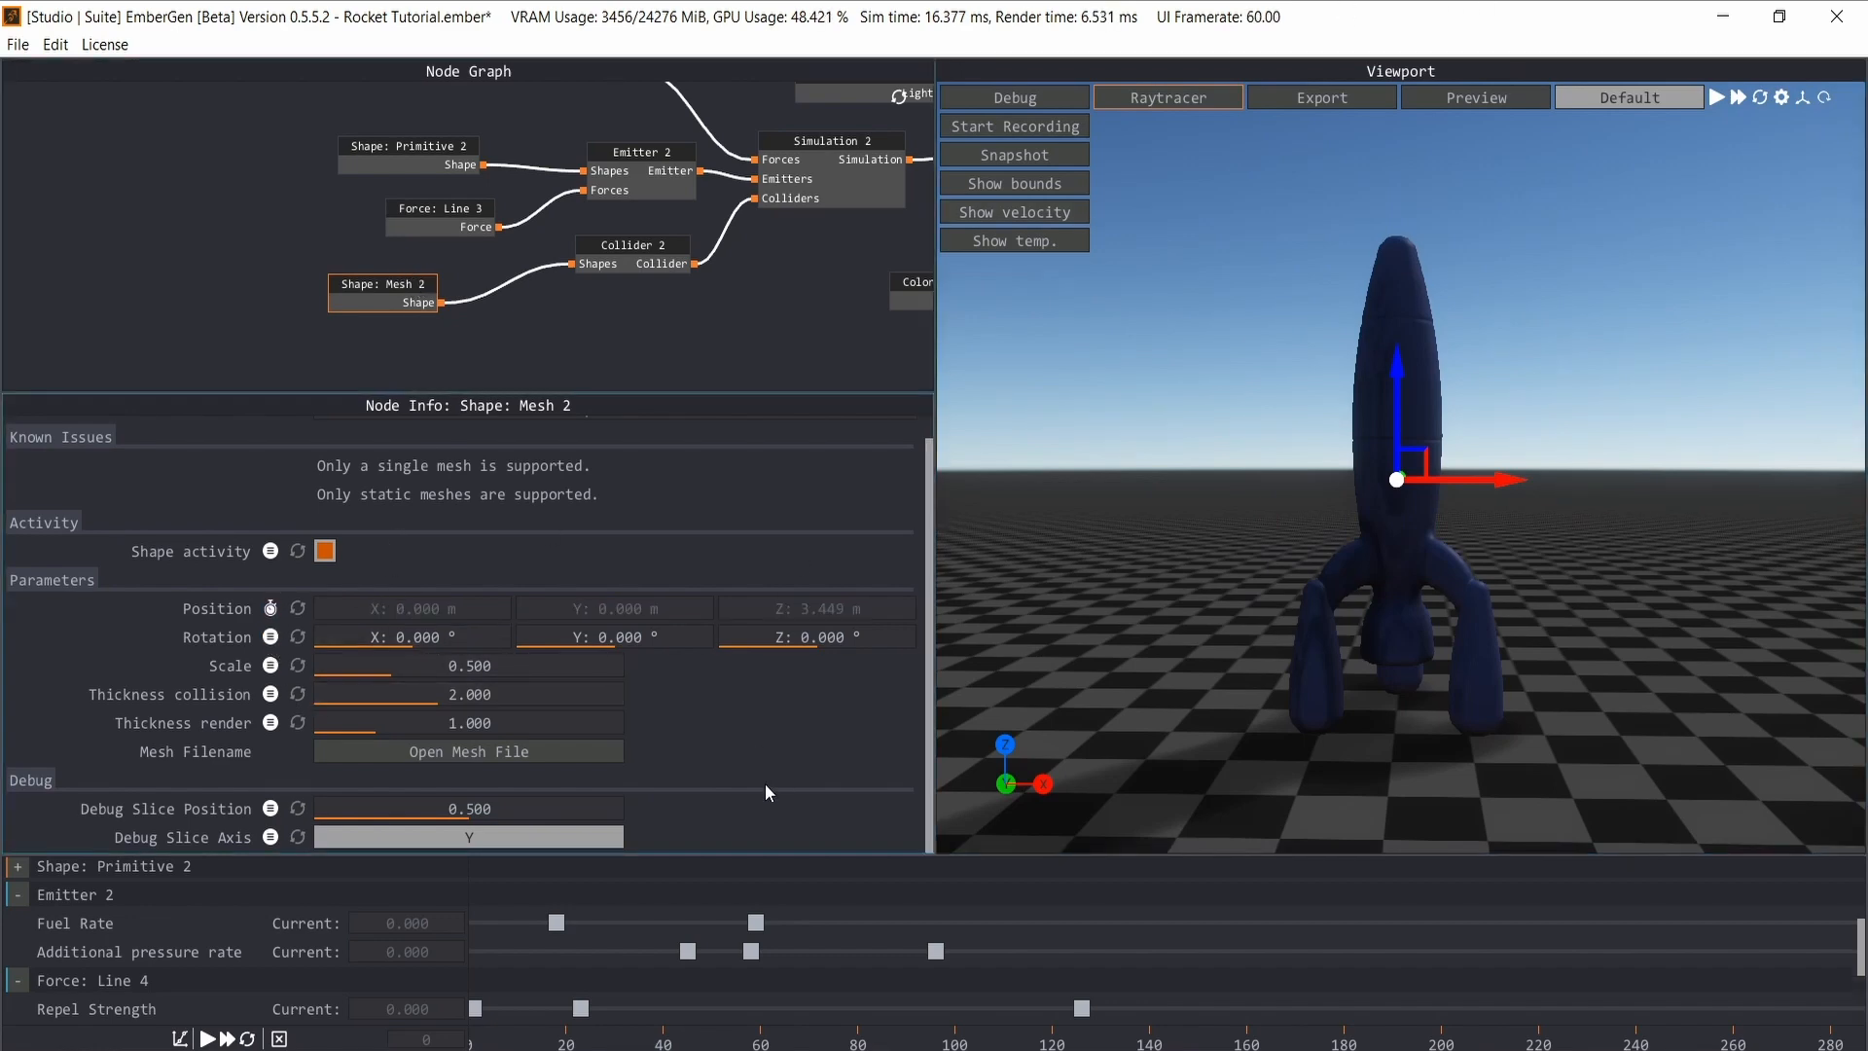
{"action": "scroll", "coordinate": [856, 977], "scroll_direction": "down", "scroll_amount": 3}
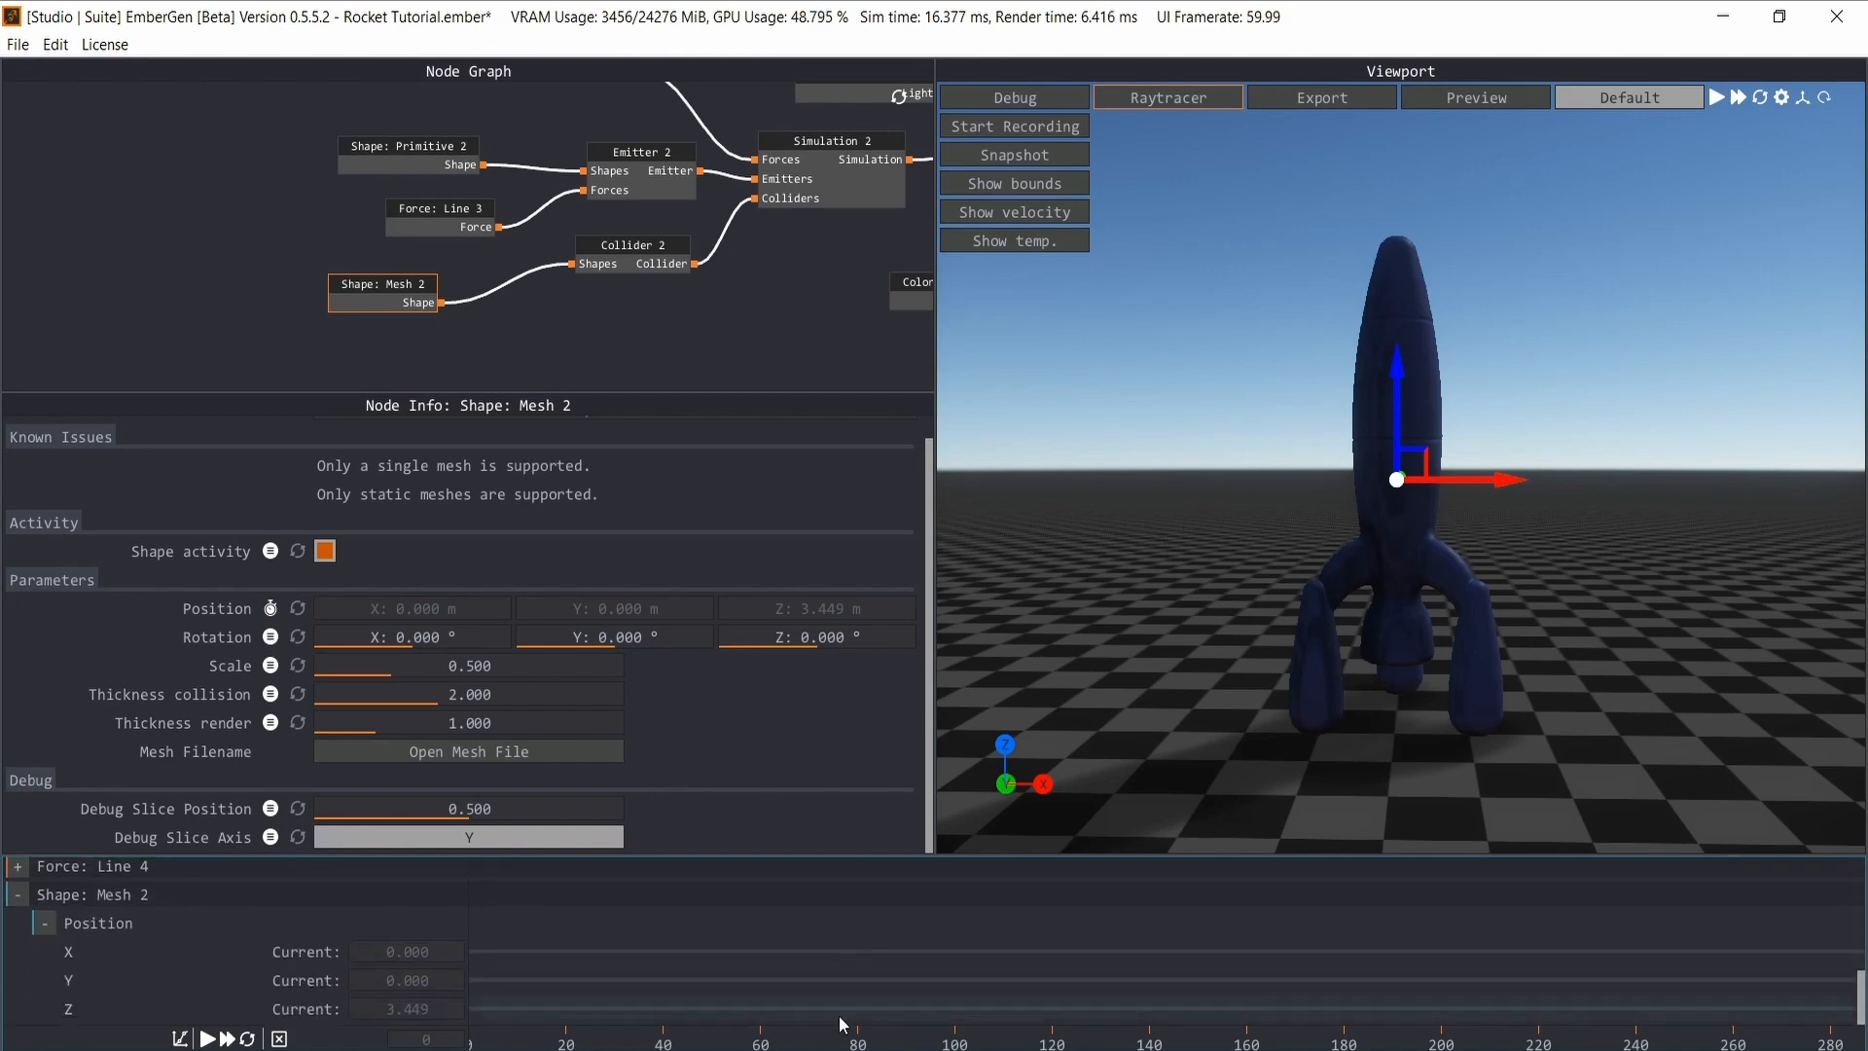
{"action": "double_click", "coordinate": [853, 1009]}
{"action": "double_click", "coordinate": [1730, 1010]}
{"action": "double_click", "coordinate": [1729, 982]}
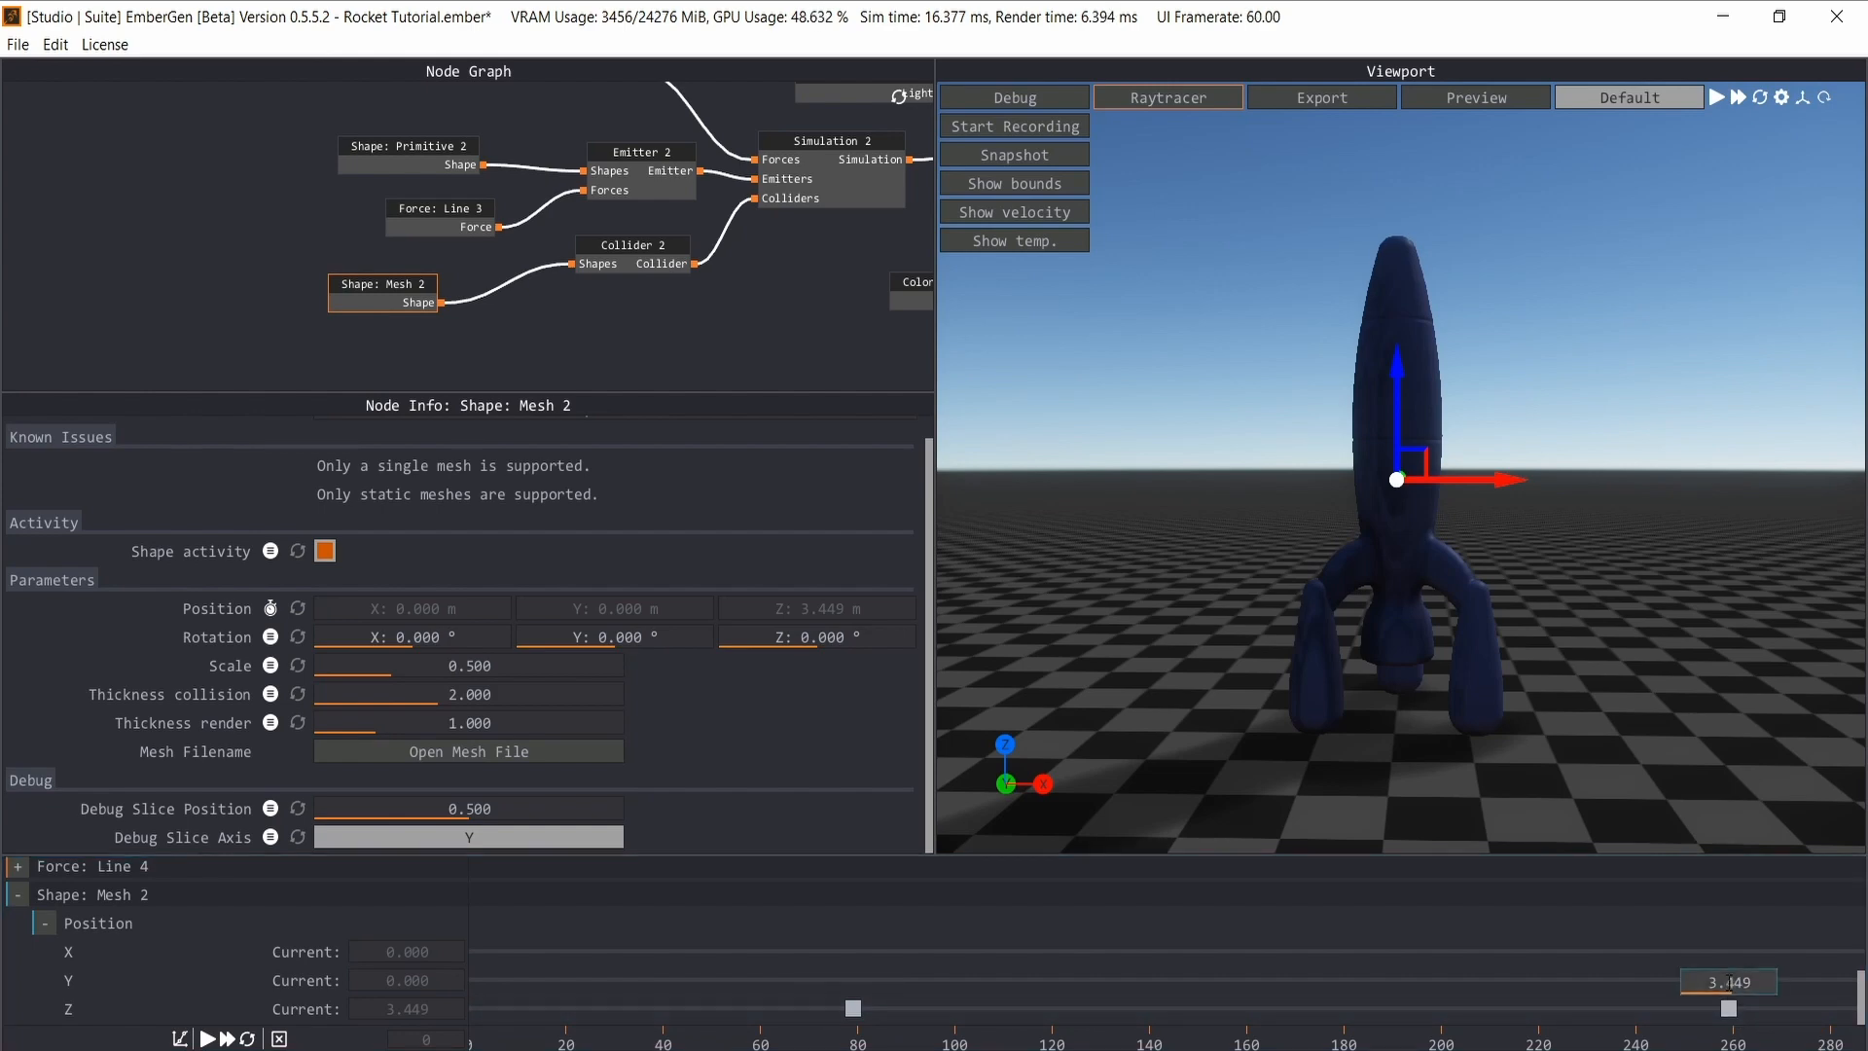
{"action": "key", "text": "Return"}
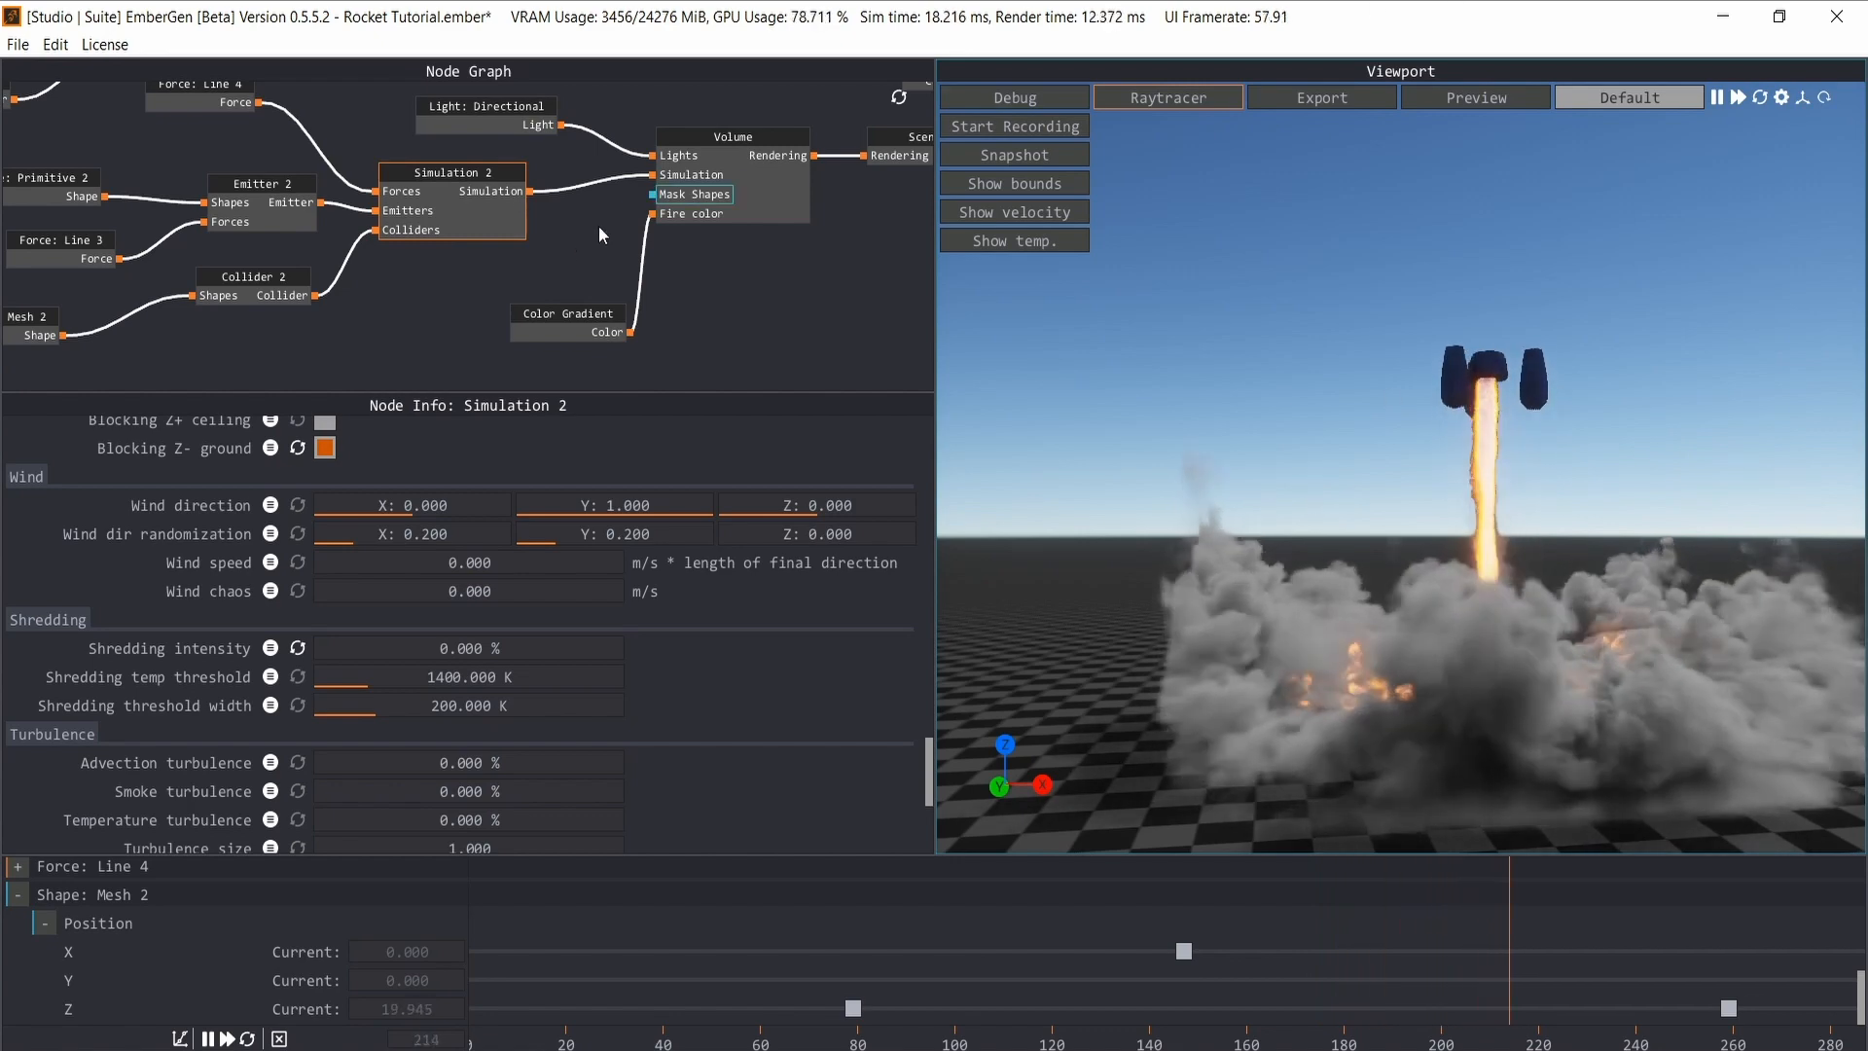
- Pause the simulation and add a Render Combined capture type to the Capture node
{"action": "key", "text": "space"}
{"action": "middle_click_drag", "start_coordinate": [844, 223], "coordinate": [385, 287]}
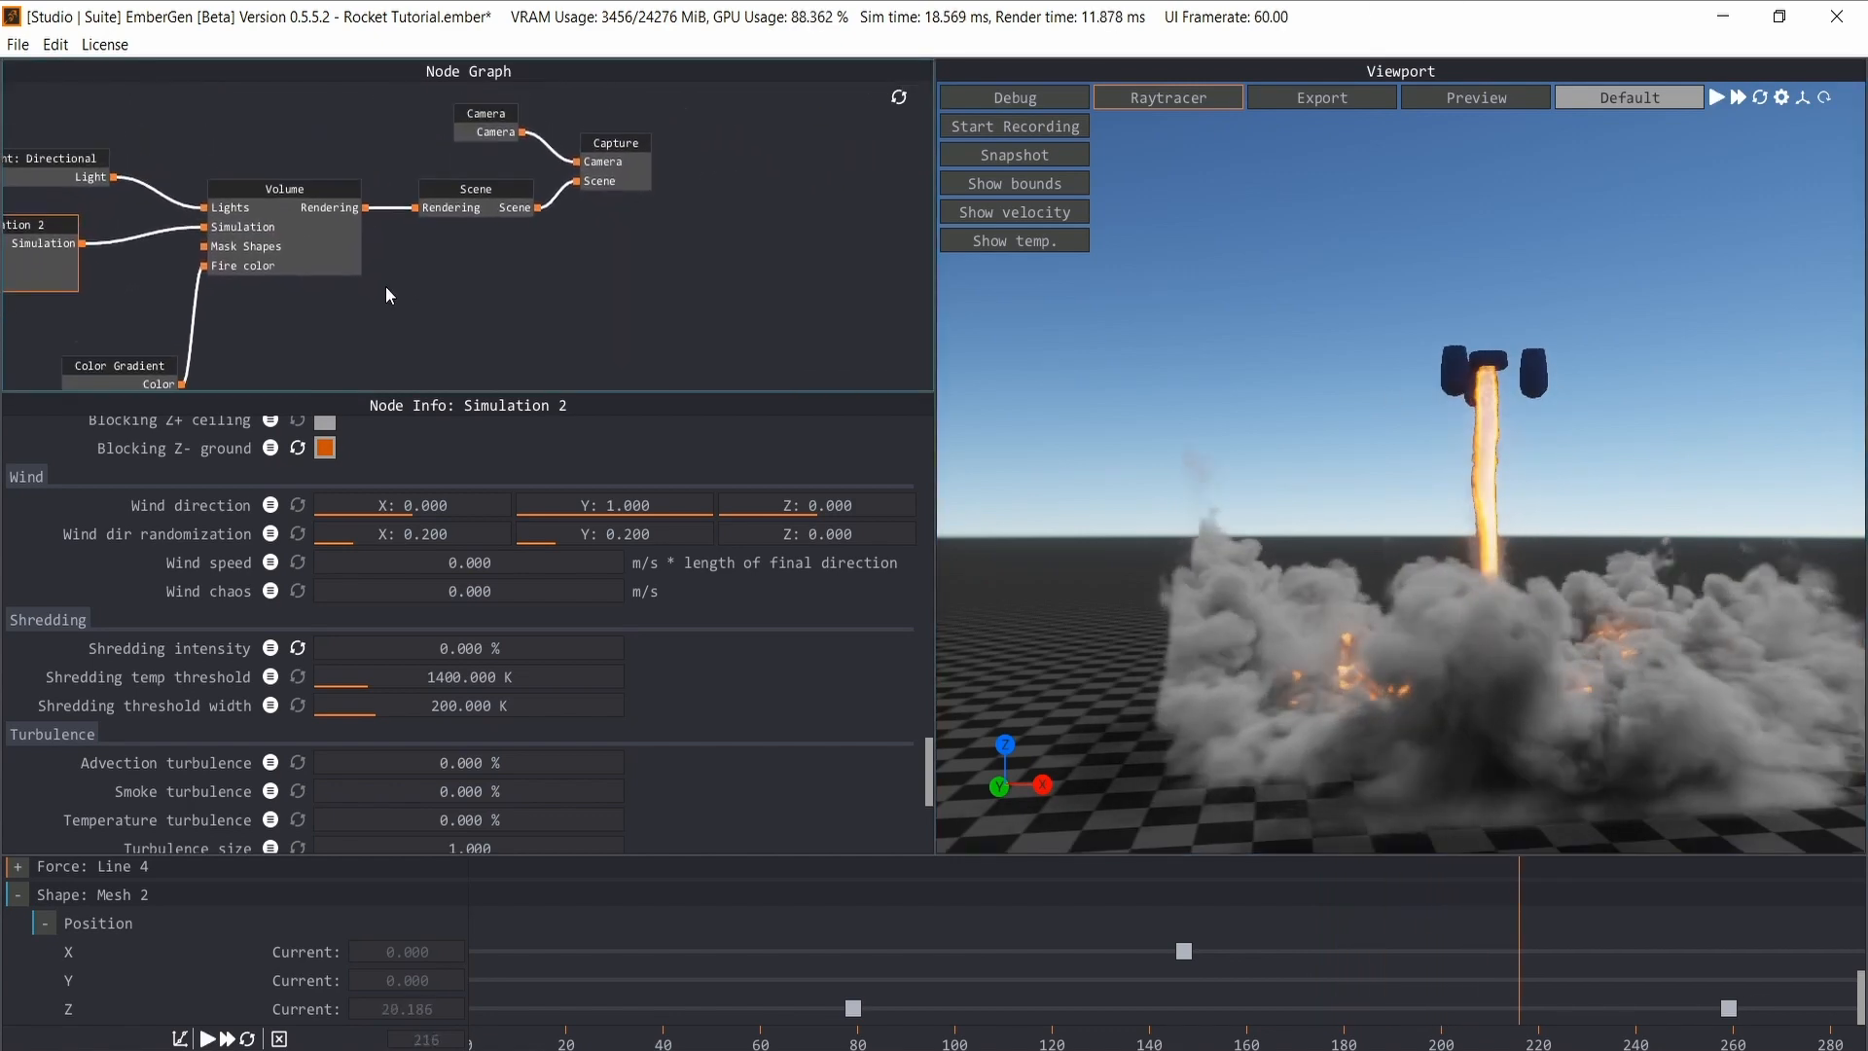
{"action": "scroll", "coordinate": [616, 87], "scroll_direction": "up", "scroll_amount": 3}
{"action": "left_click", "coordinate": [603, 224]}
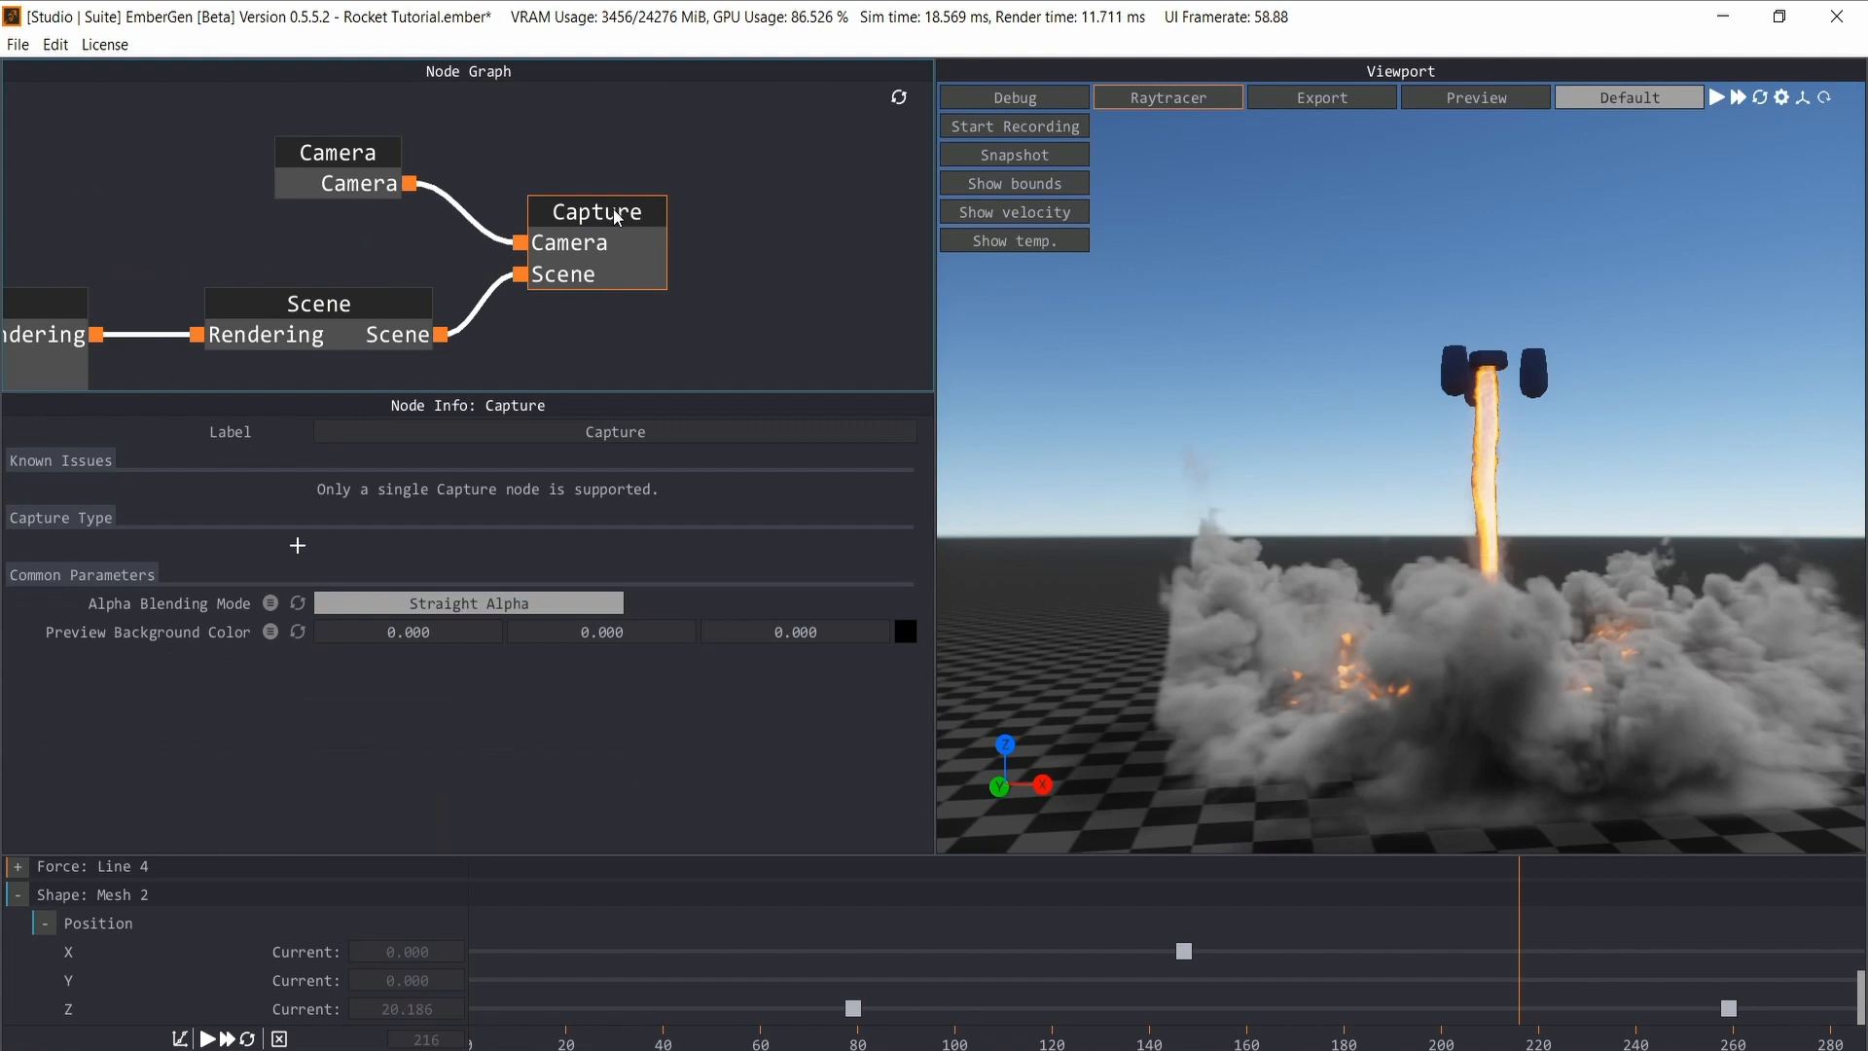
{"action": "left_click", "coordinate": [298, 551]}
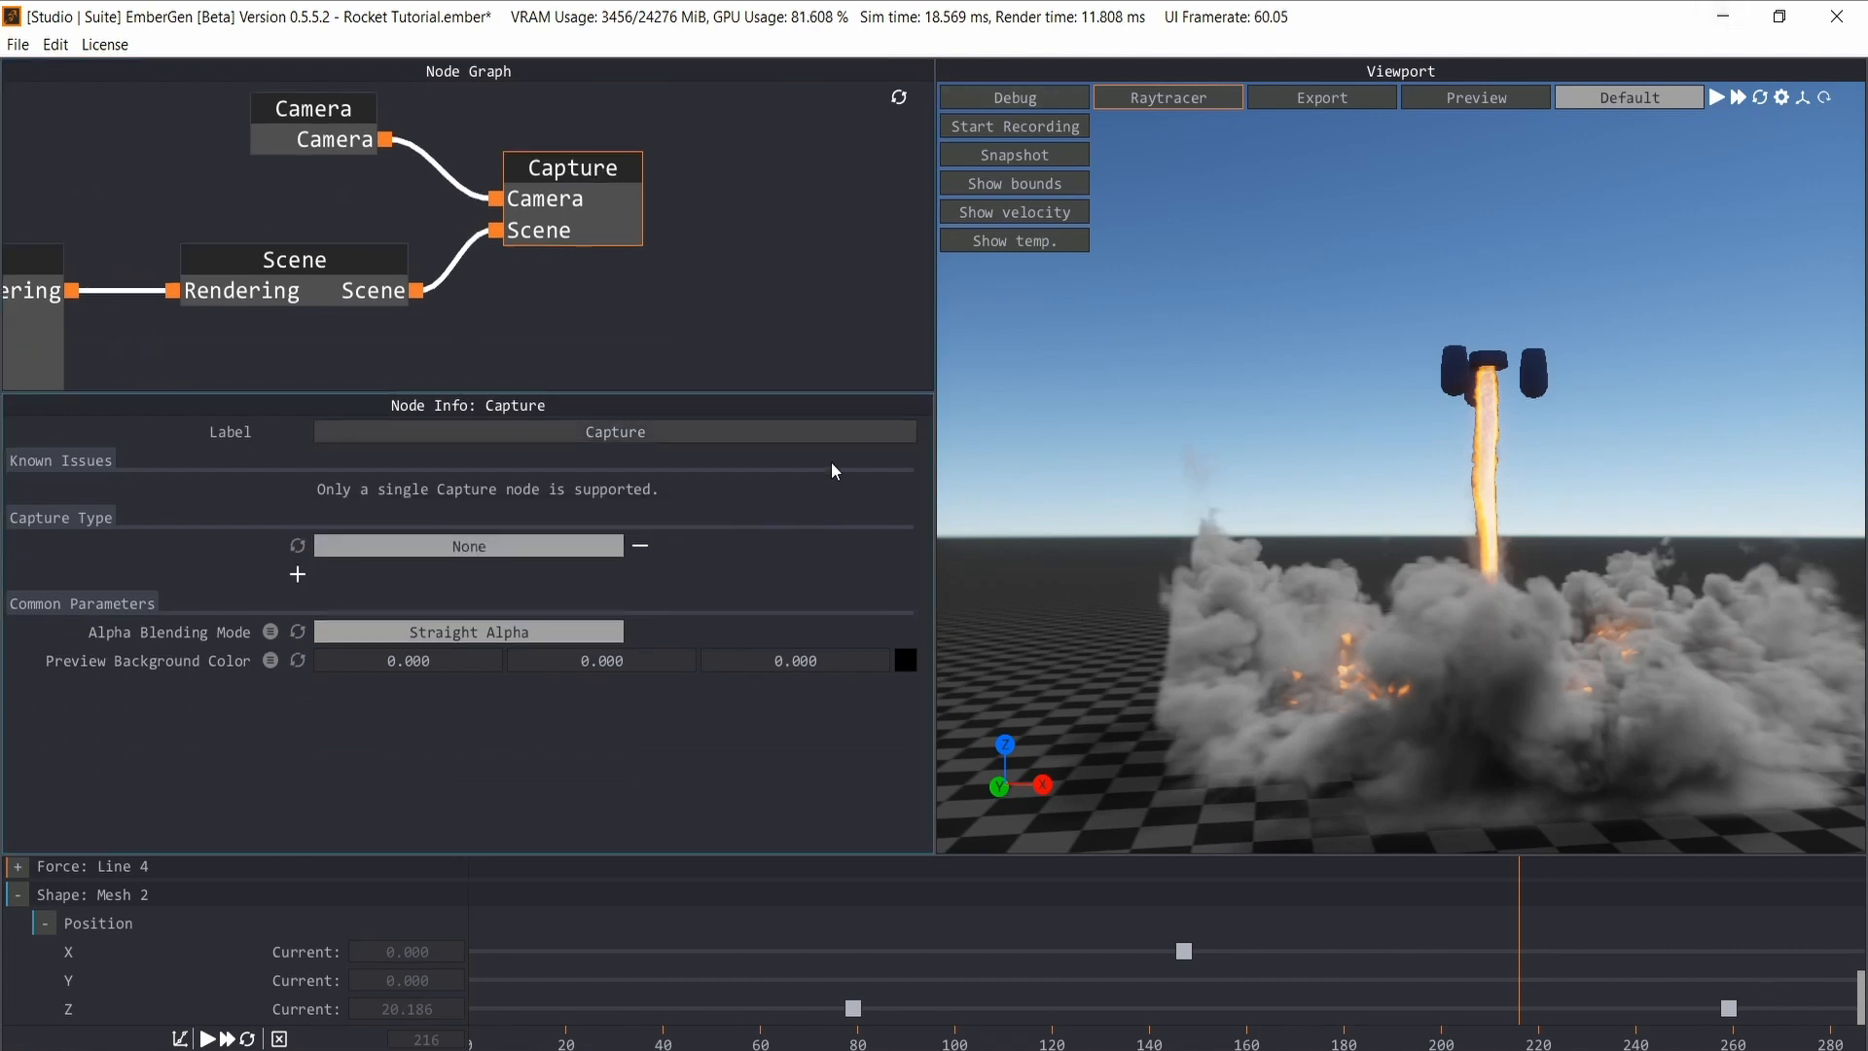
{"action": "left_click", "coordinate": [547, 546]}
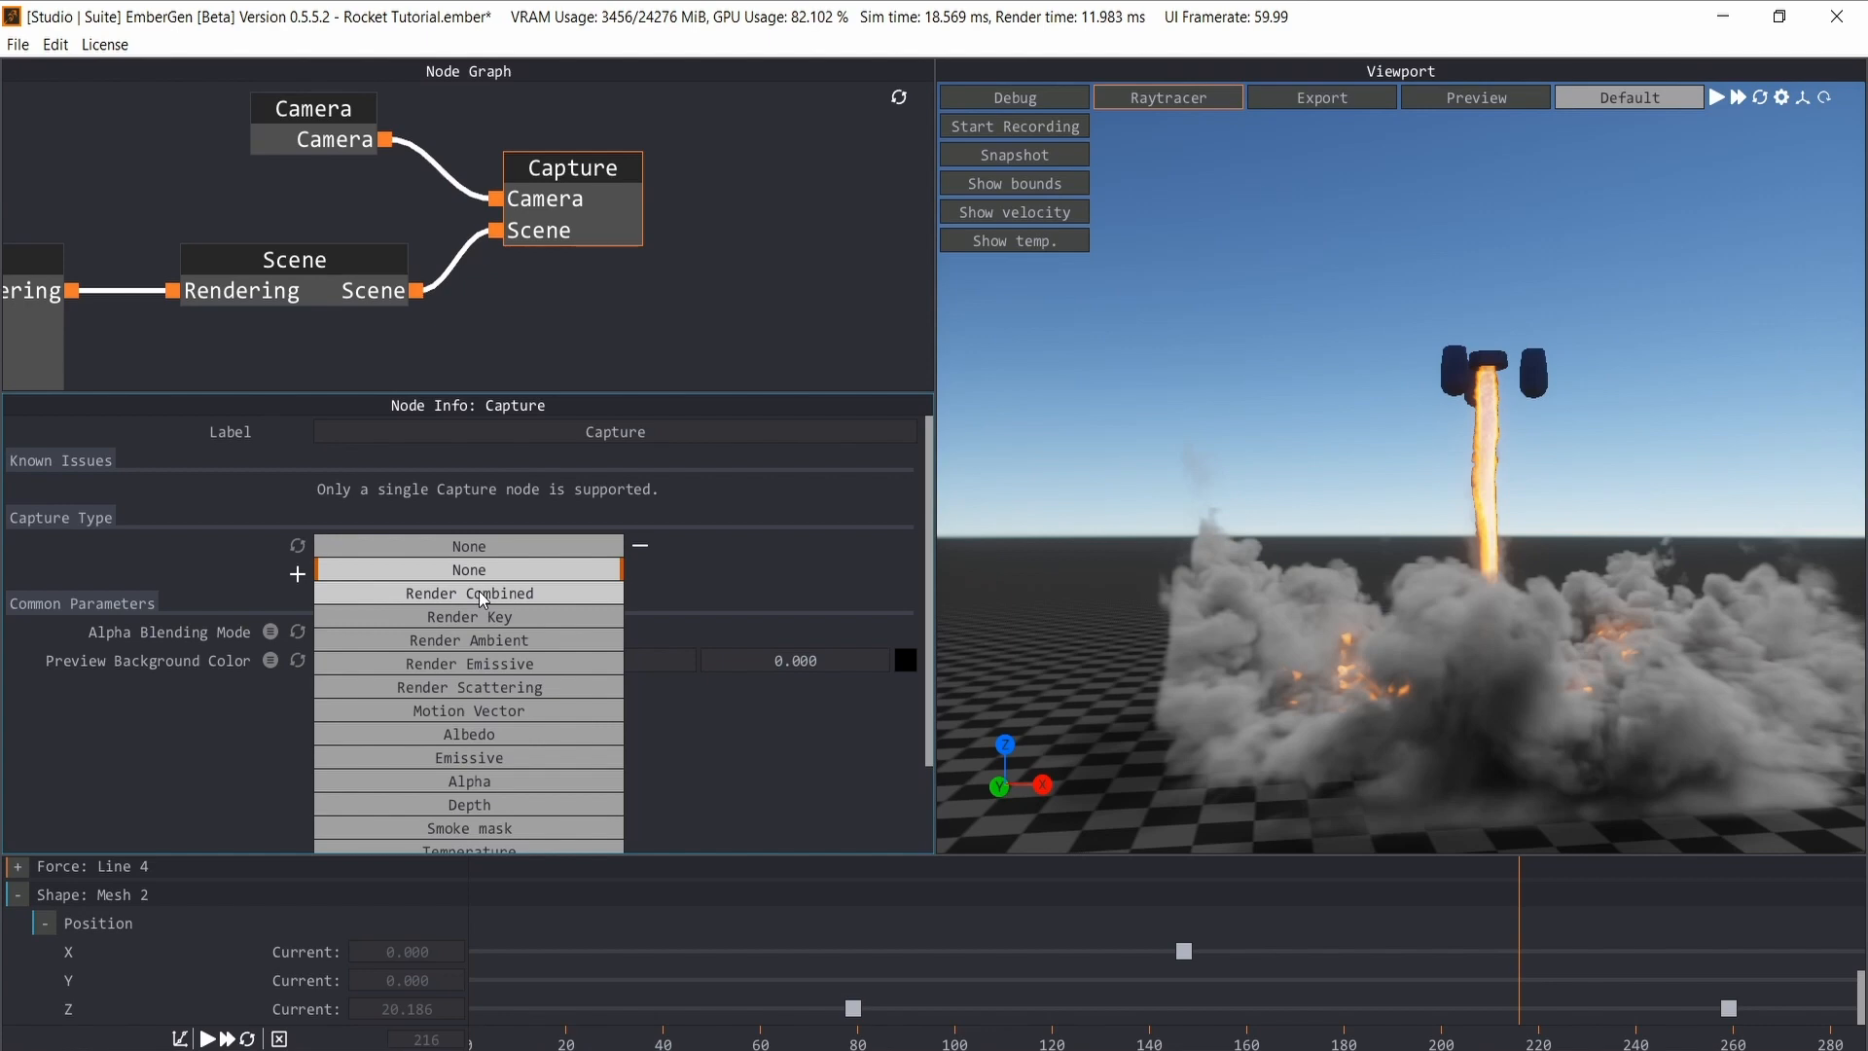
{"action": "scroll", "coordinate": [488, 750], "scroll_direction": "down", "scroll_amount": 3}
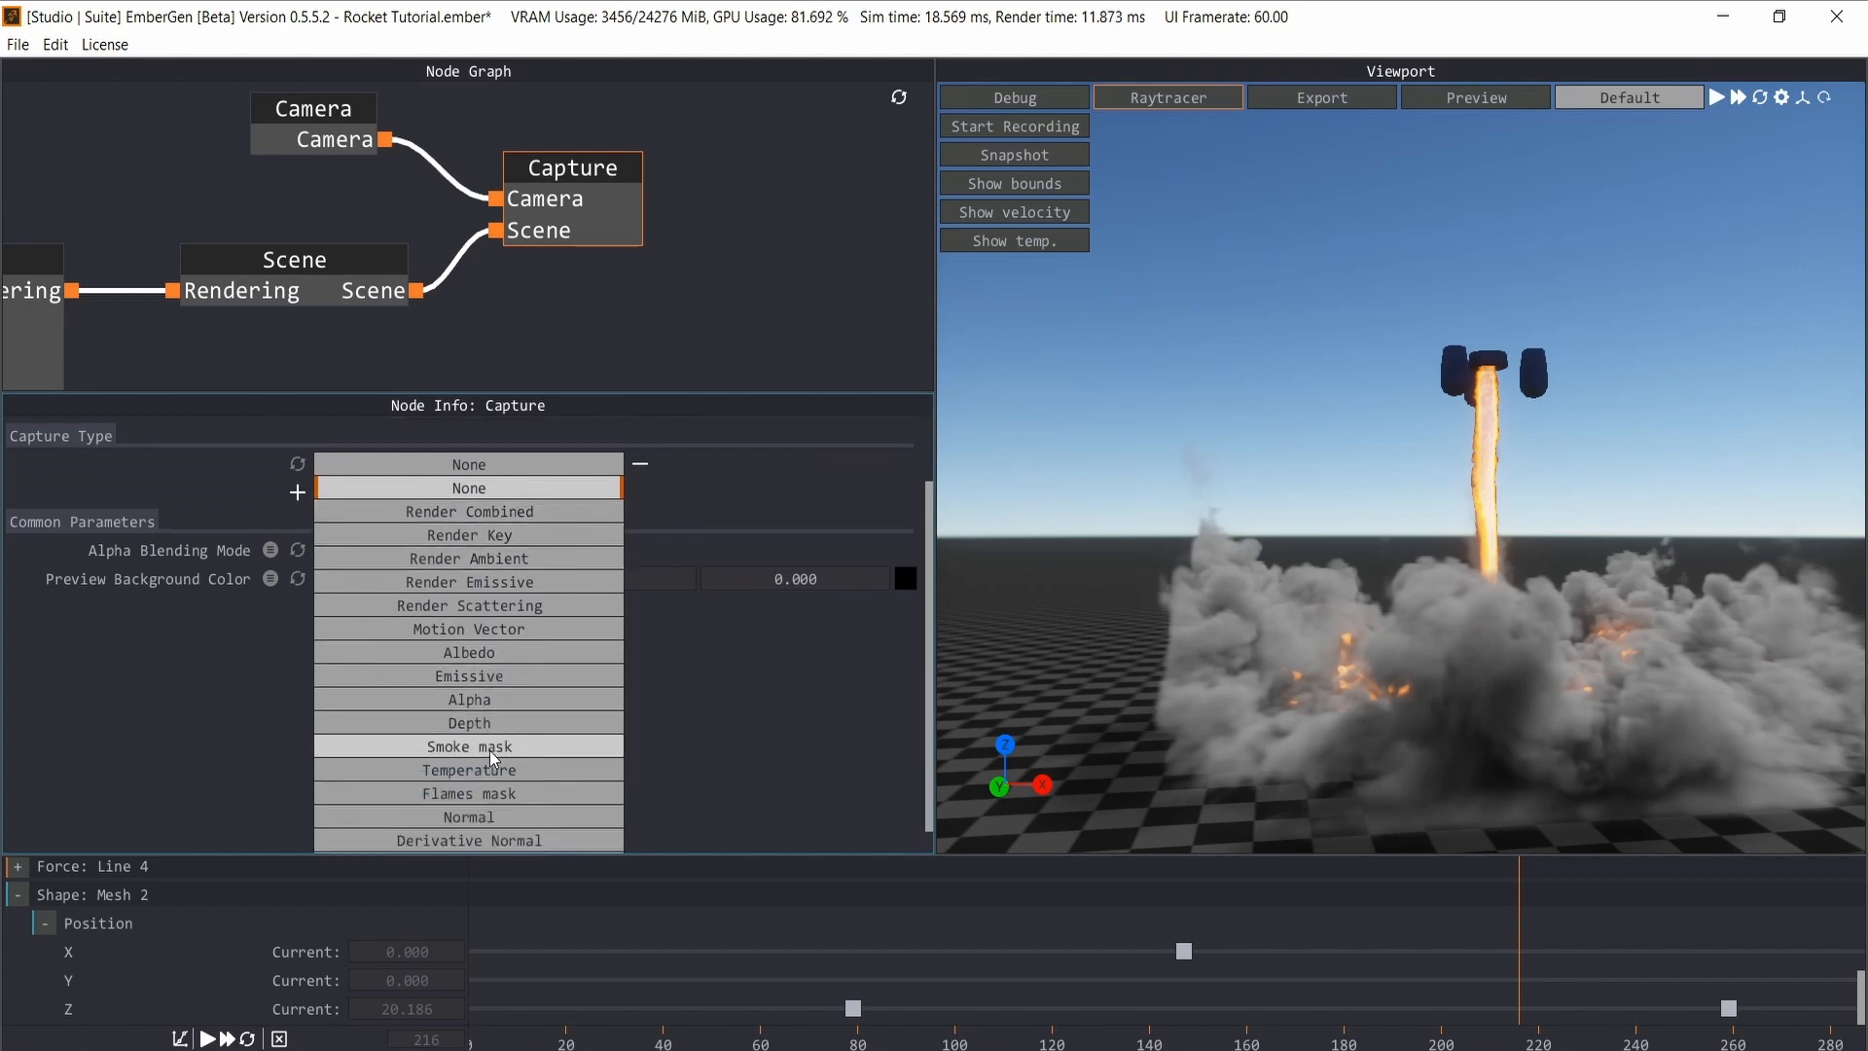
{"action": "scroll", "coordinate": [513, 701], "scroll_direction": "up", "scroll_amount": 3}
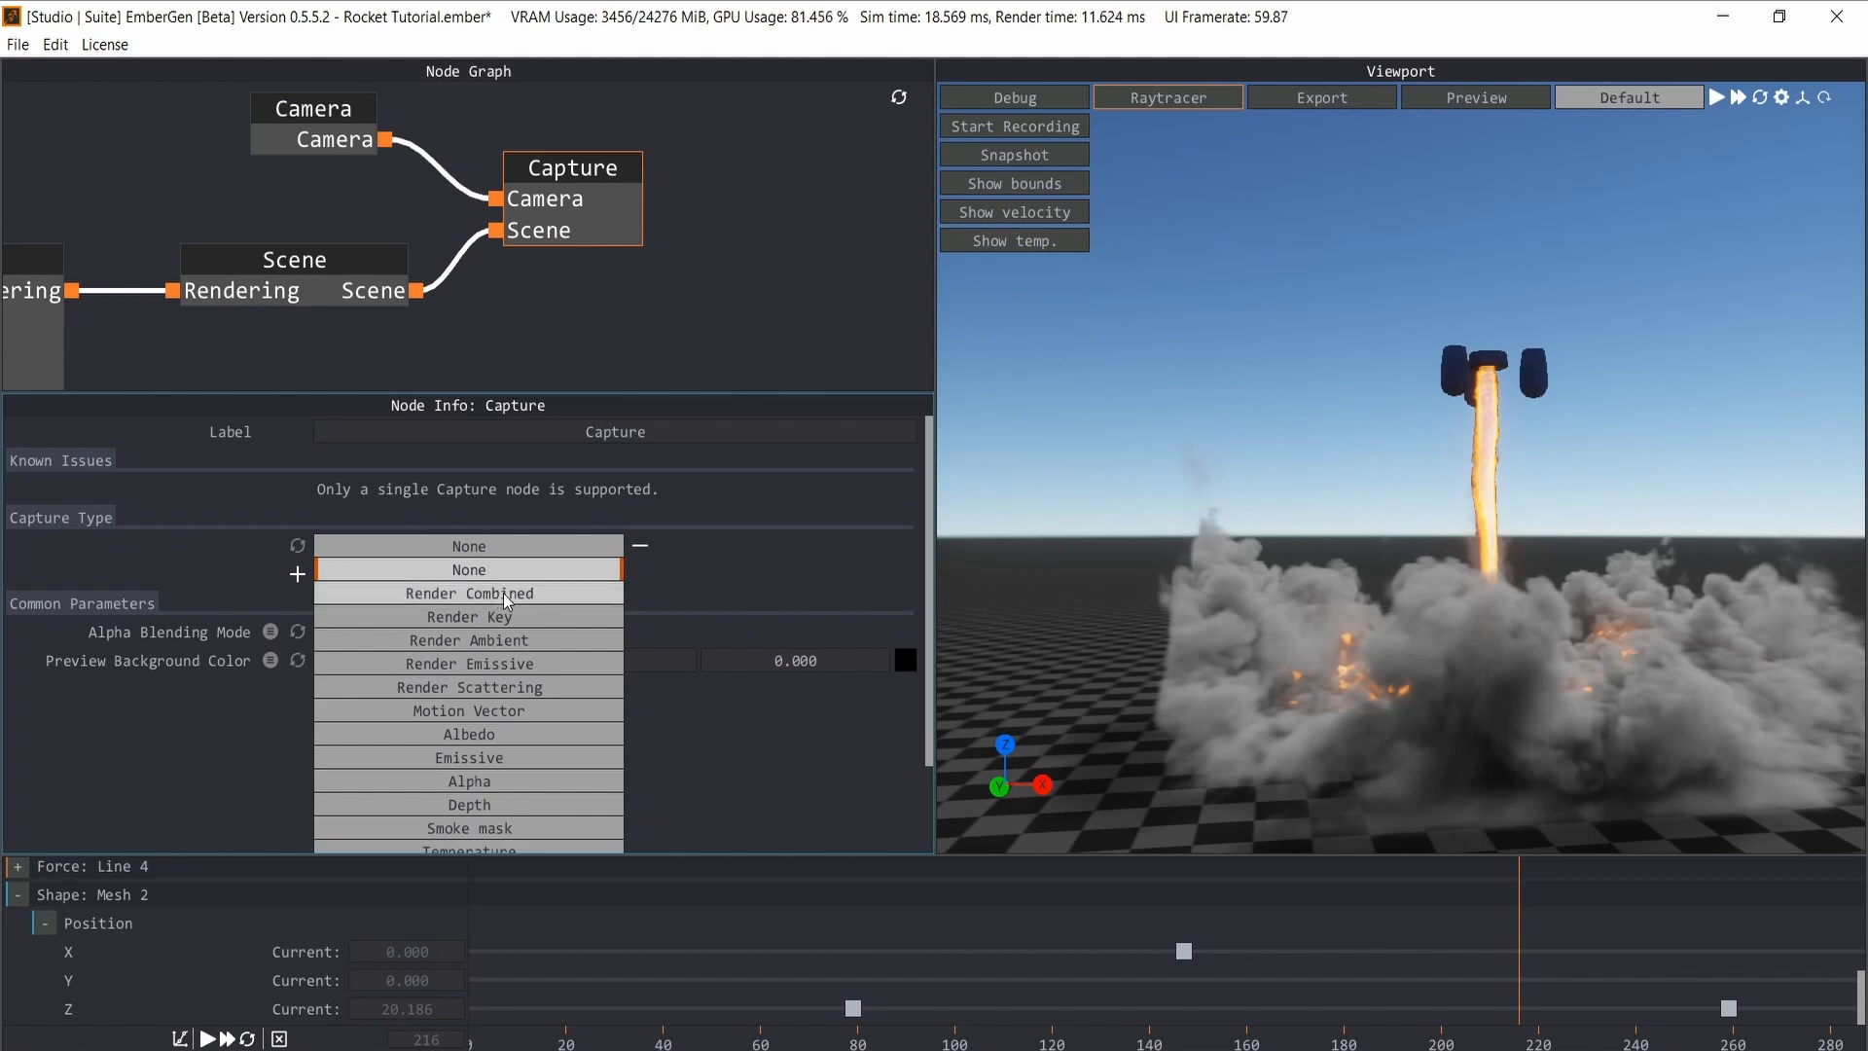
{"action": "left_click", "coordinate": [505, 594]}
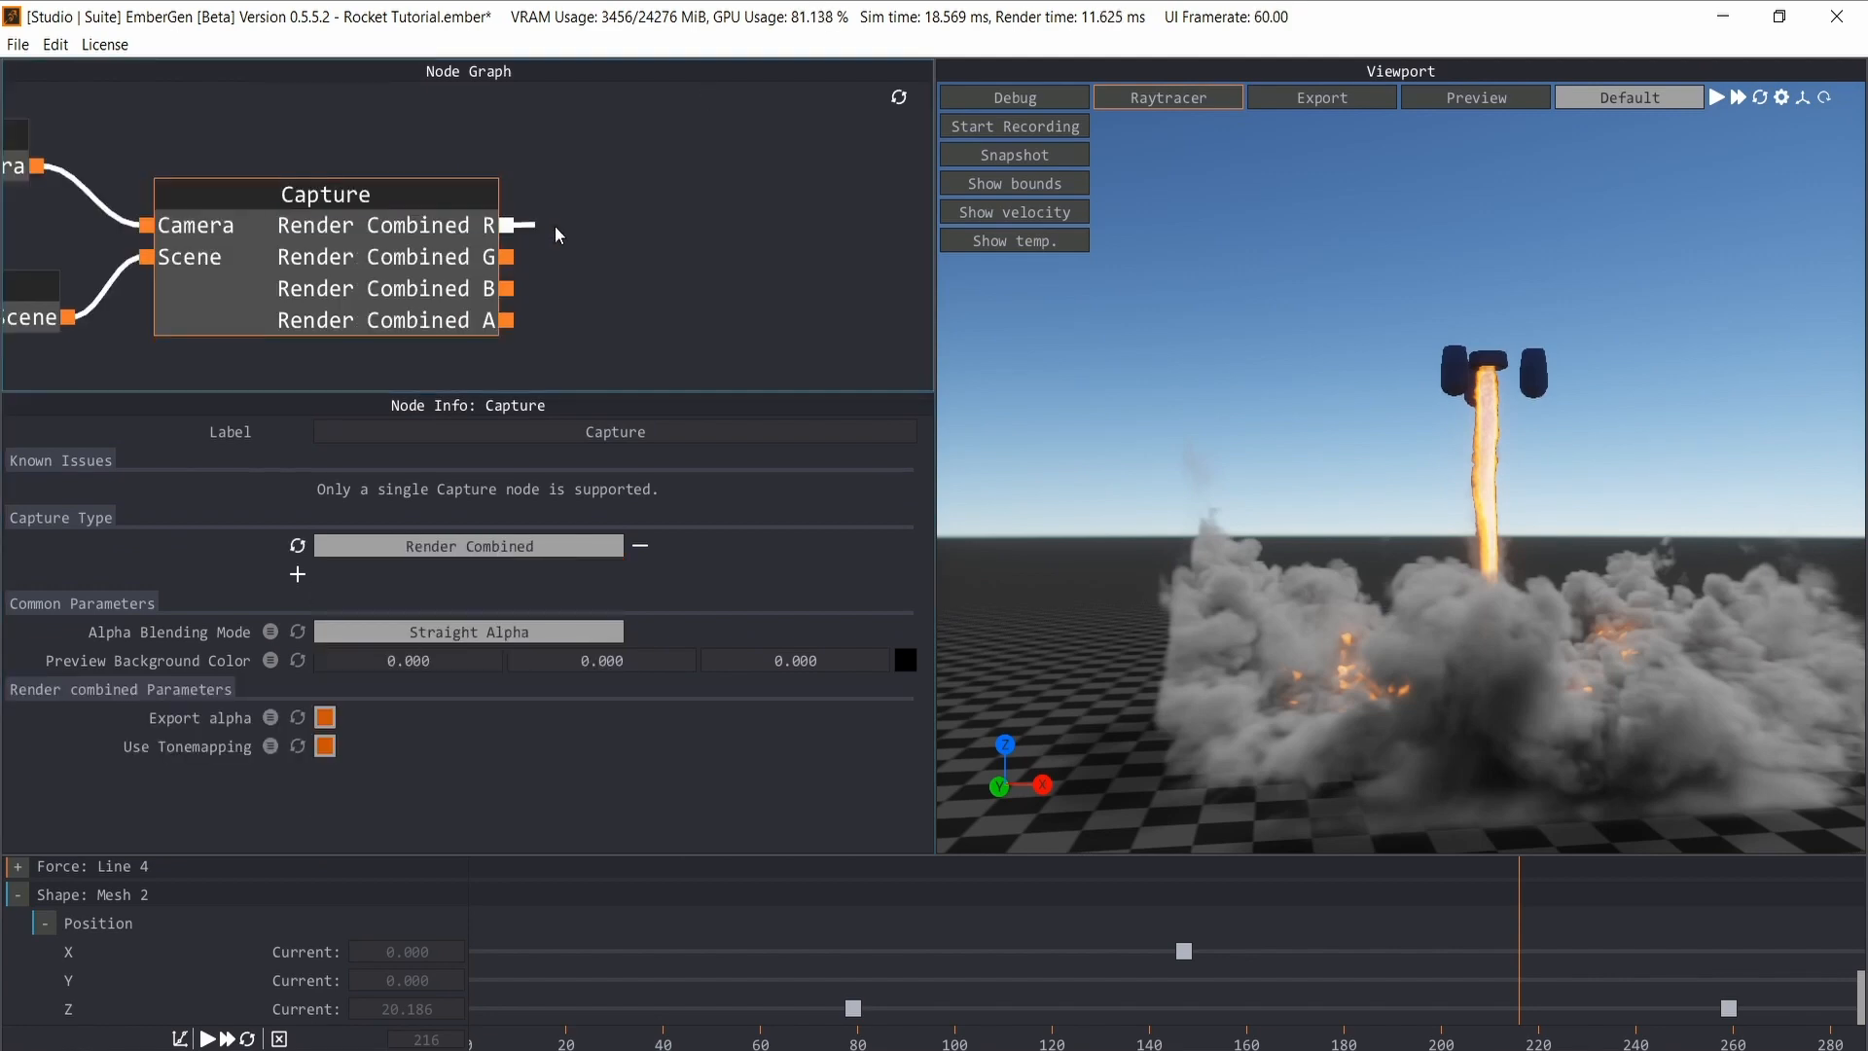
- Add an Export Image node to the Capture node and connect all four Render Combined channels, R, G, B and A, to it
{"action": "left_click_drag", "start_coordinate": [722, 208], "coordinate": [727, 213]}
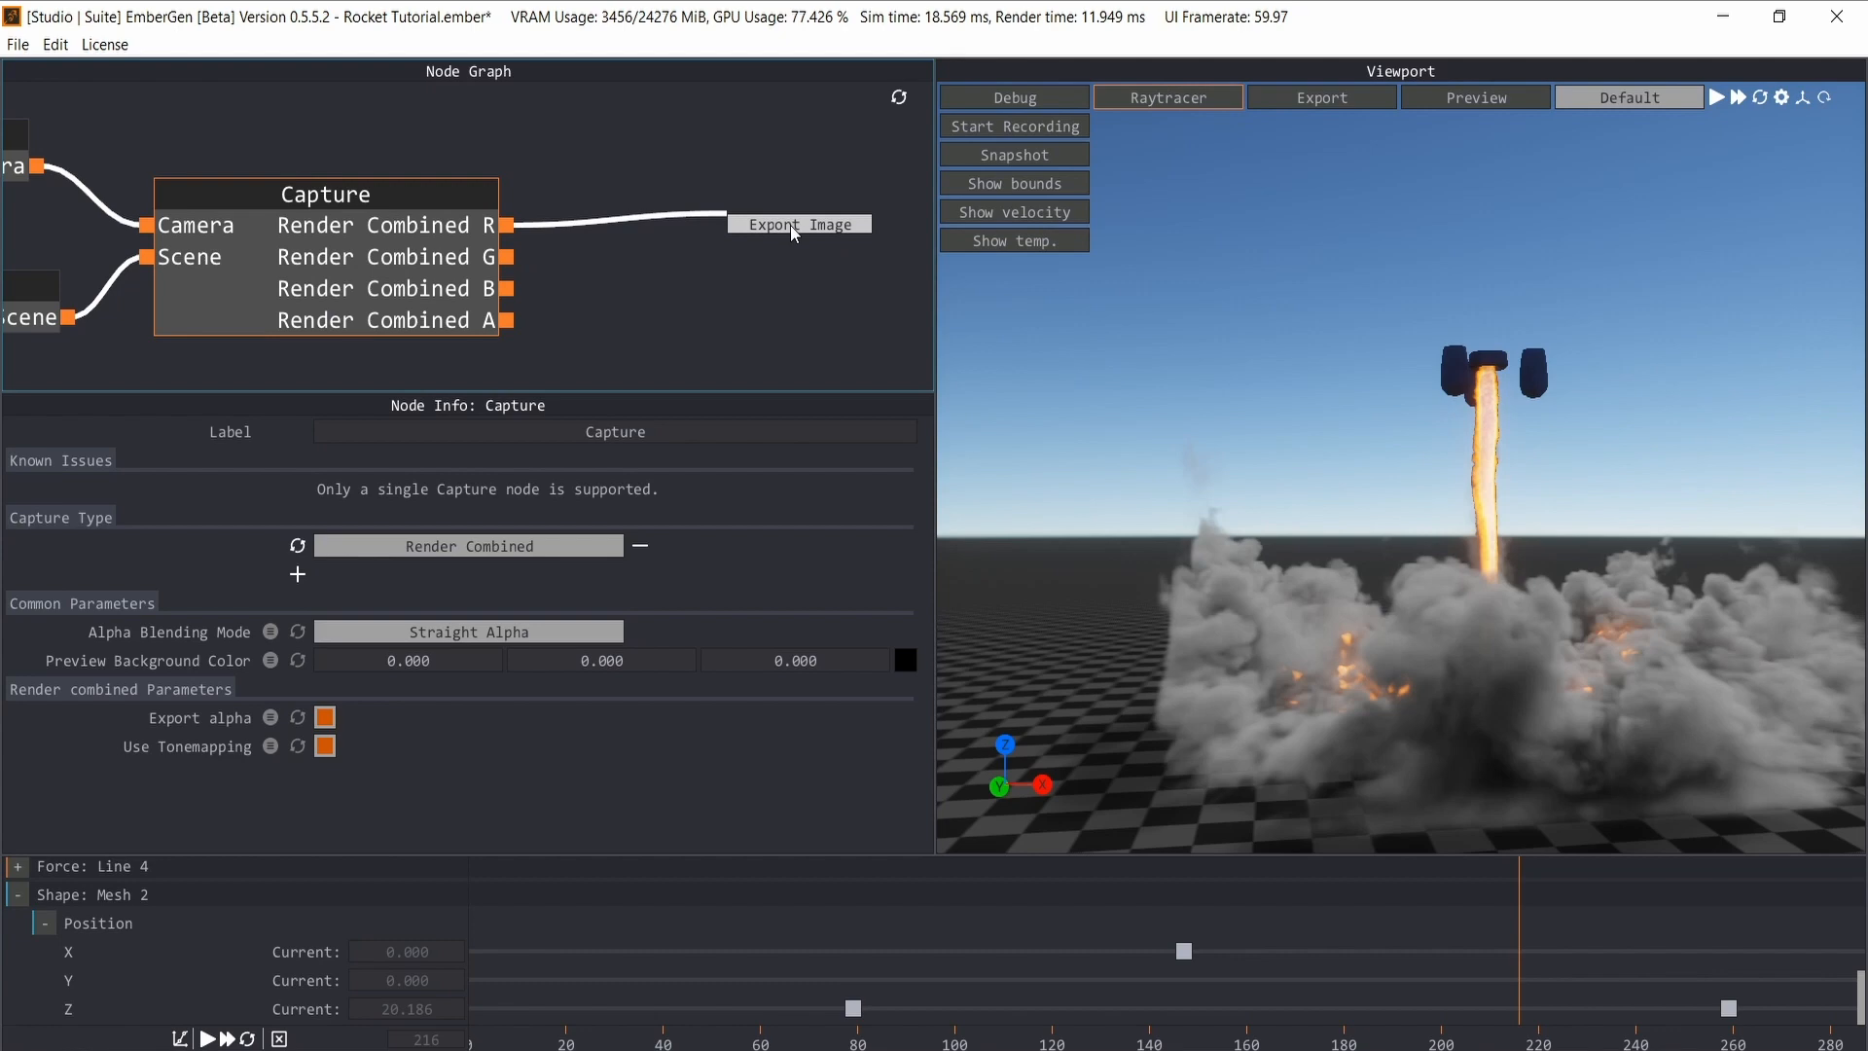
{"action": "left_click", "coordinate": [792, 224]}
{"action": "left_click_drag", "start_coordinate": [726, 245], "coordinate": [510, 260]}
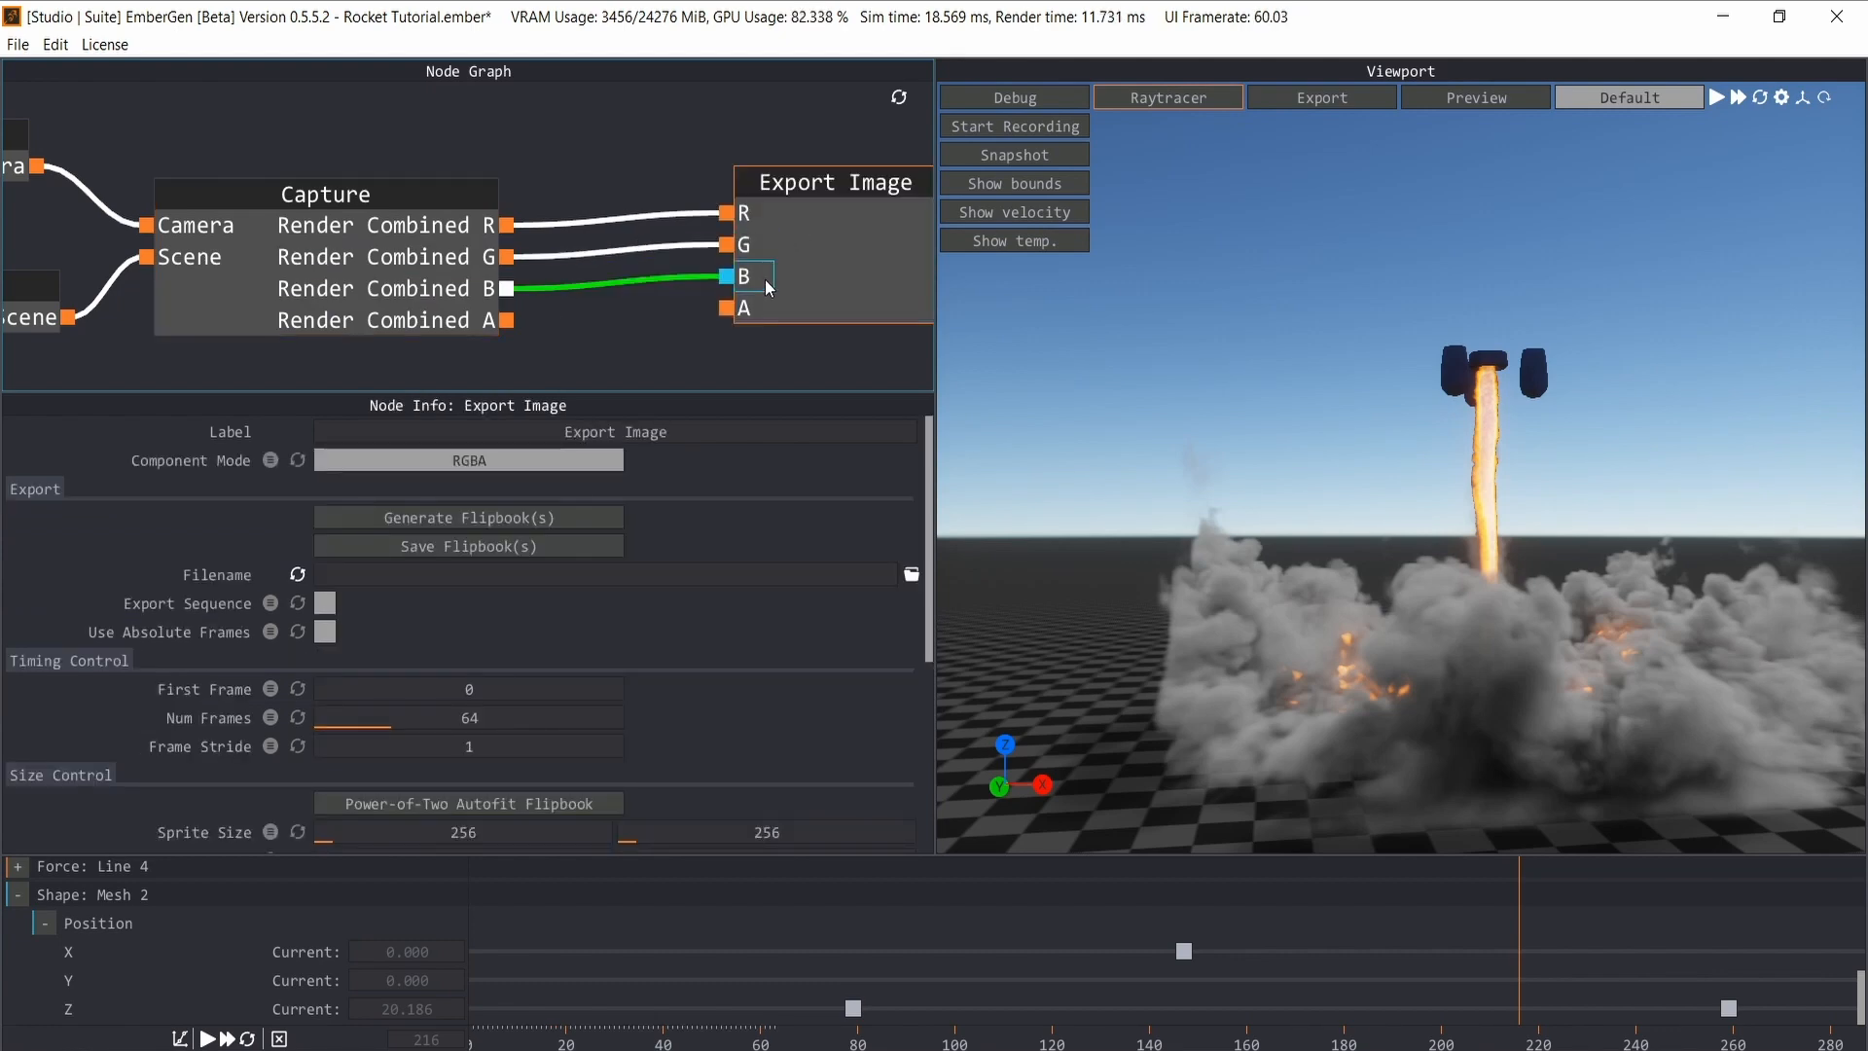
{"action": "left_click_drag", "start_coordinate": [507, 320], "coordinate": [650, 335]}
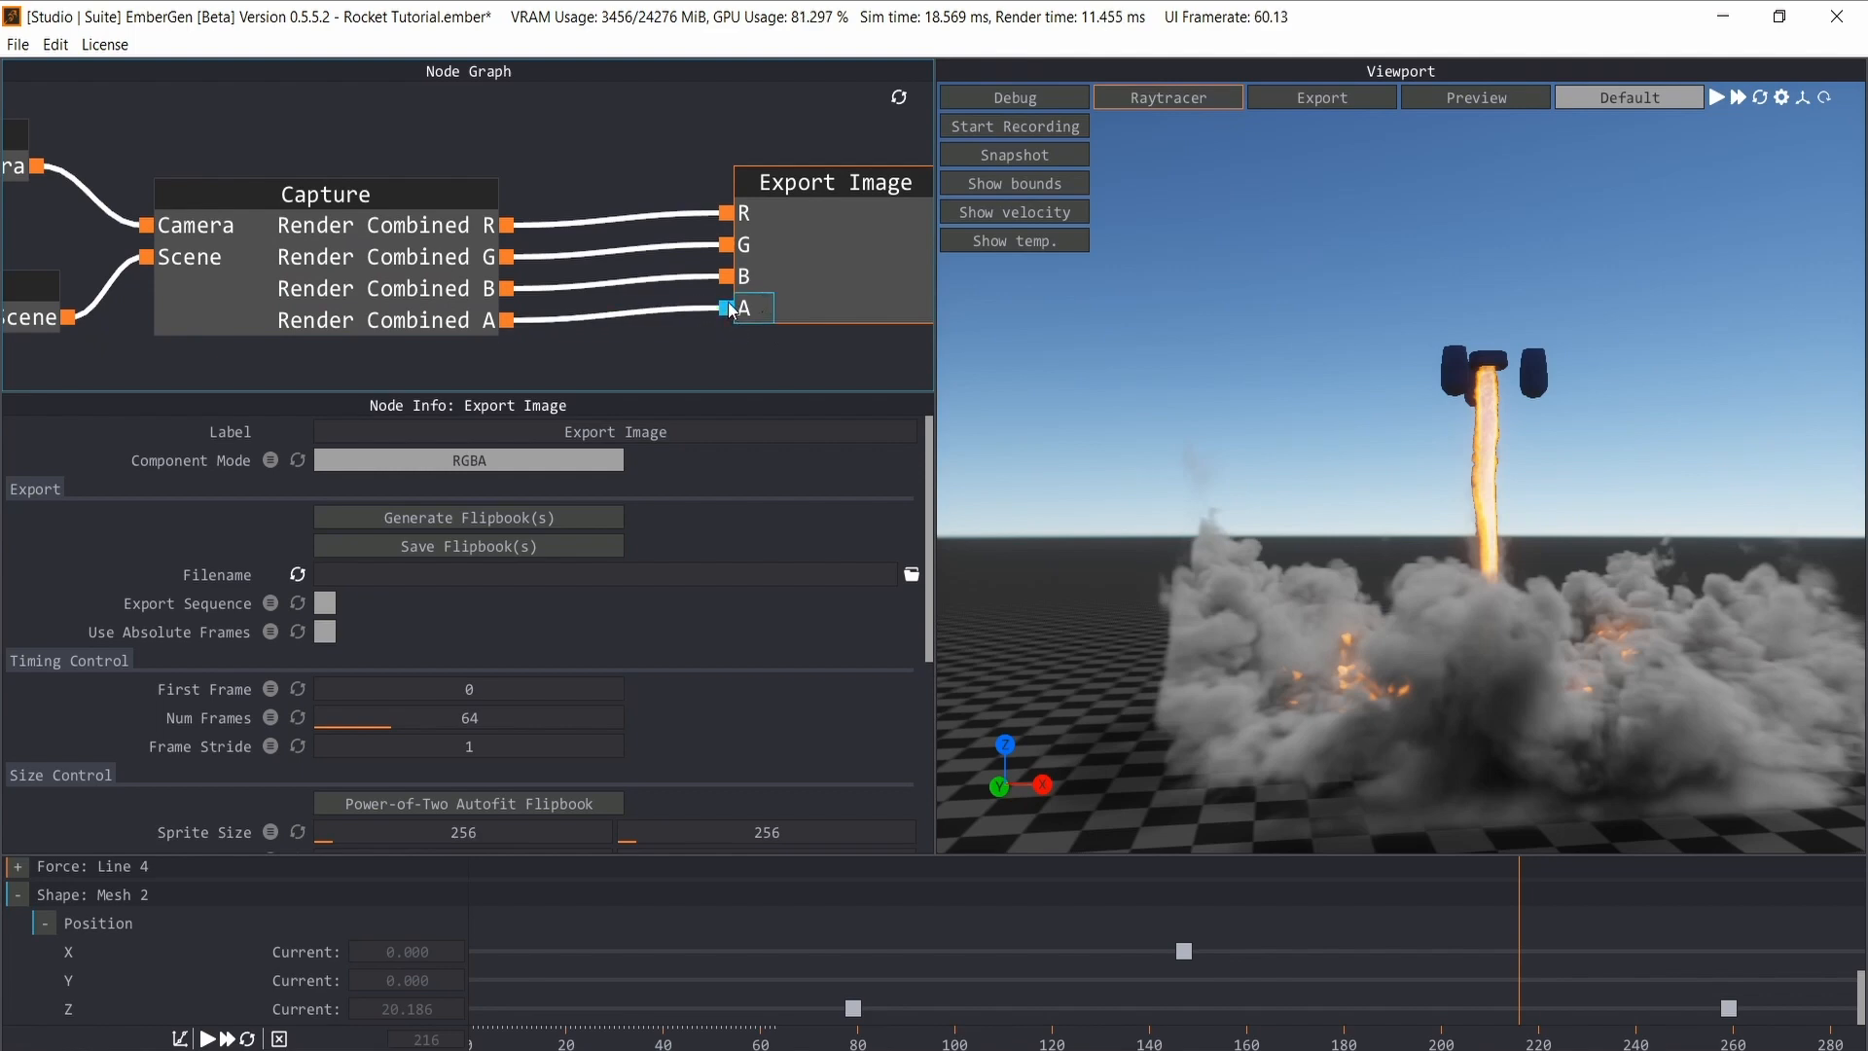
- Enable sequence export on the Export Image node and set its sprite size to 2048 by 2048
{"action": "scroll", "coordinate": [760, 239], "scroll_direction": "down", "scroll_amount": 6}
{"action": "scroll", "coordinate": [827, 229], "scroll_direction": "up", "scroll_amount": 5}
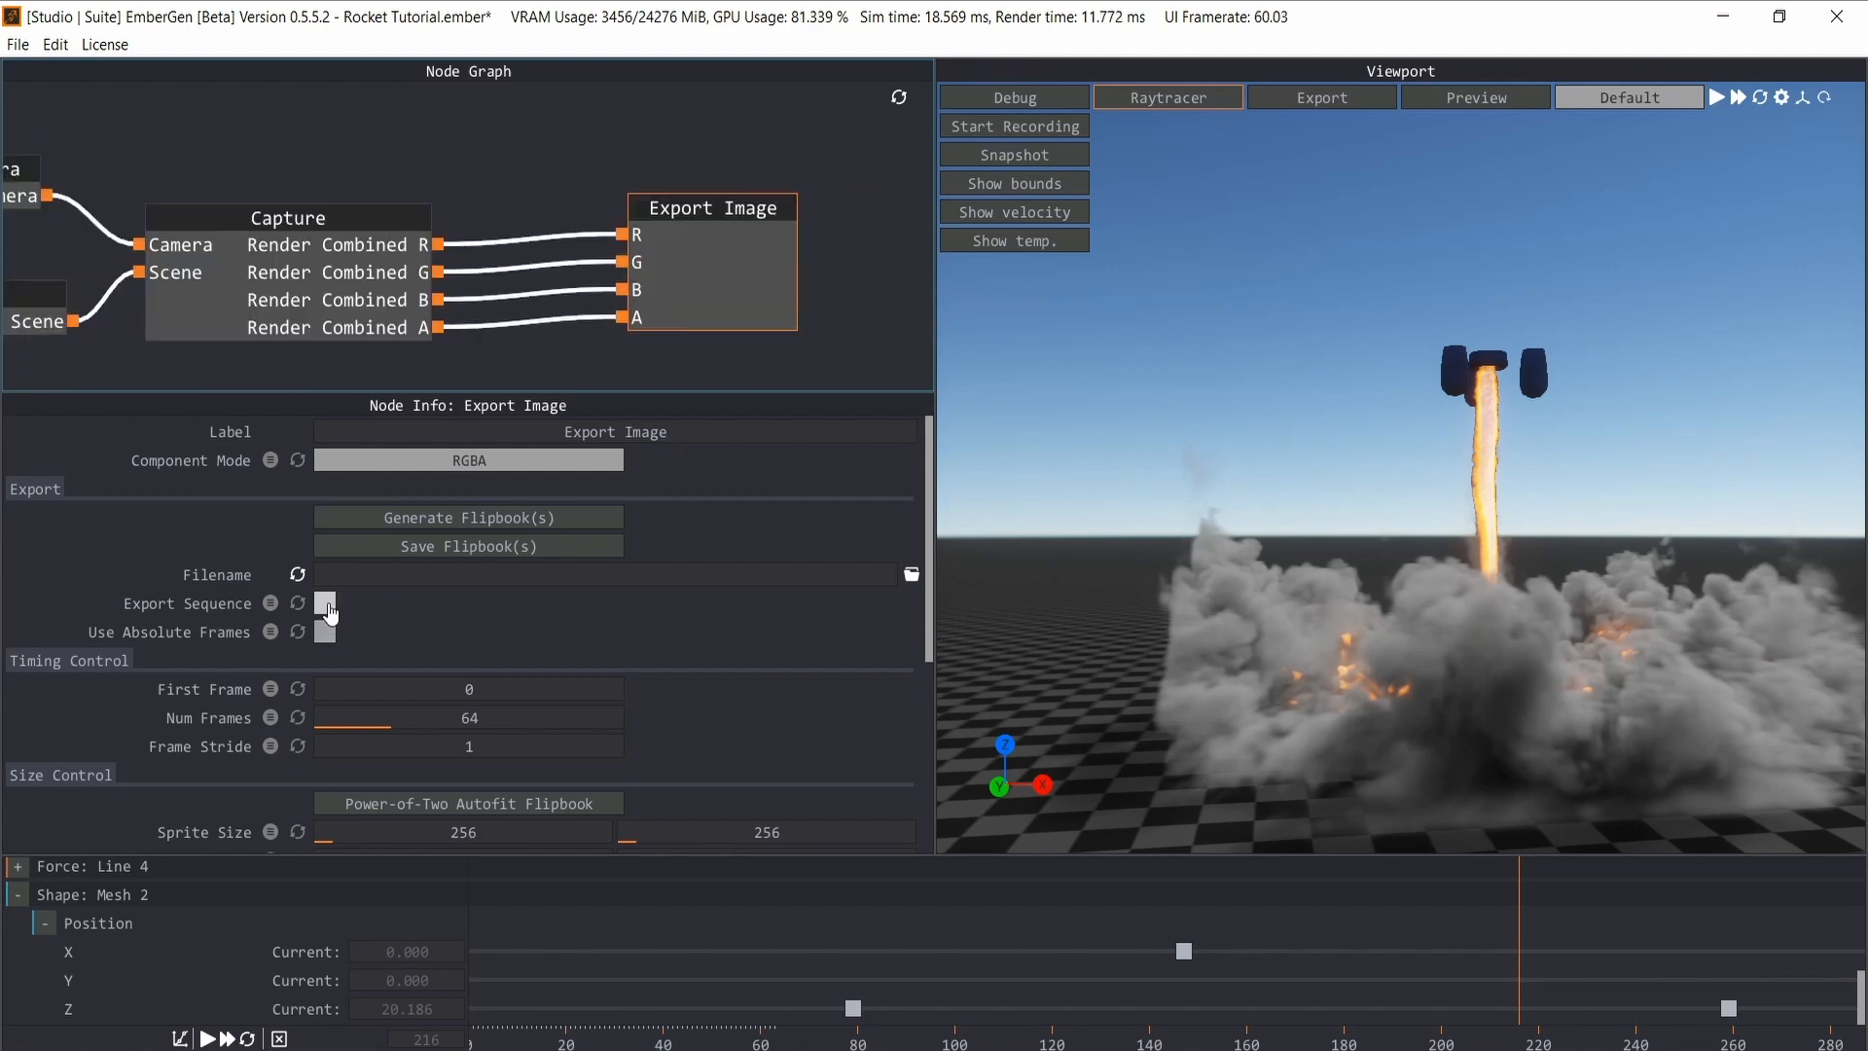
{"action": "left_click", "coordinate": [325, 604]}
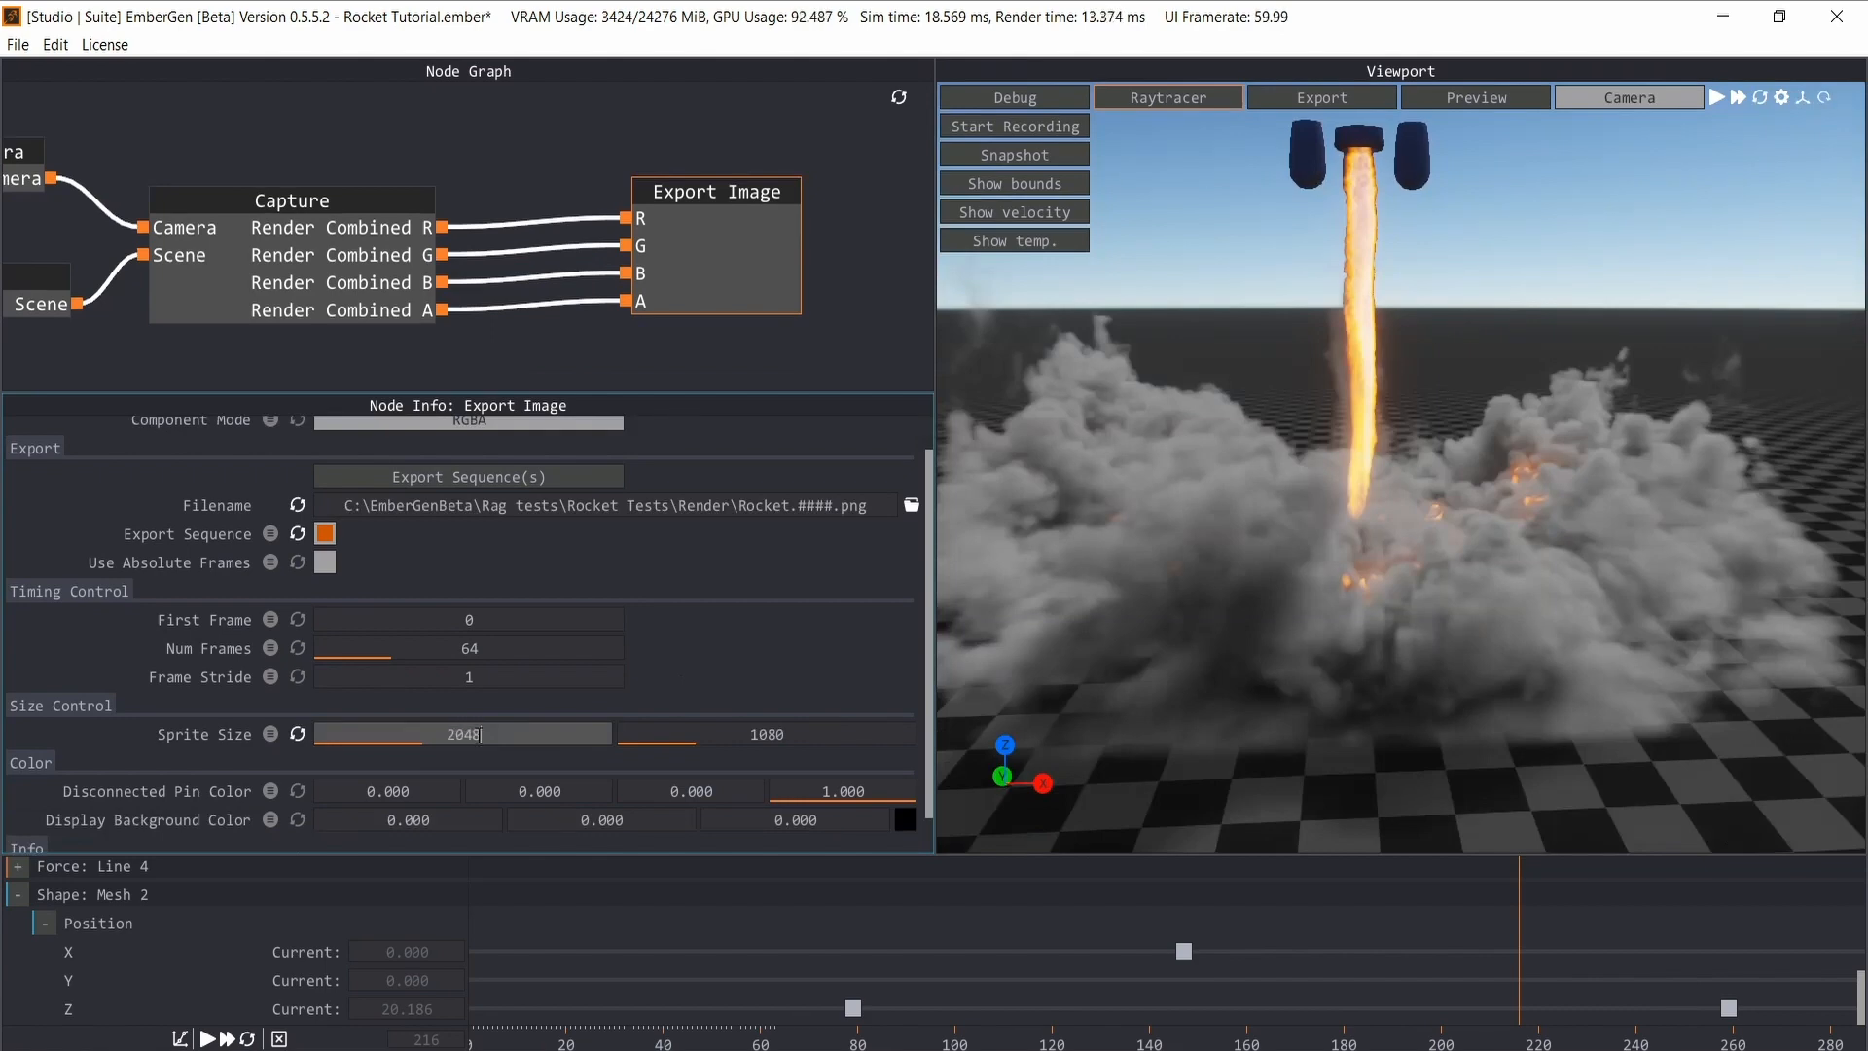
{"action": "double_click", "coordinate": [767, 734]}
{"action": "type", "text": "2048"}
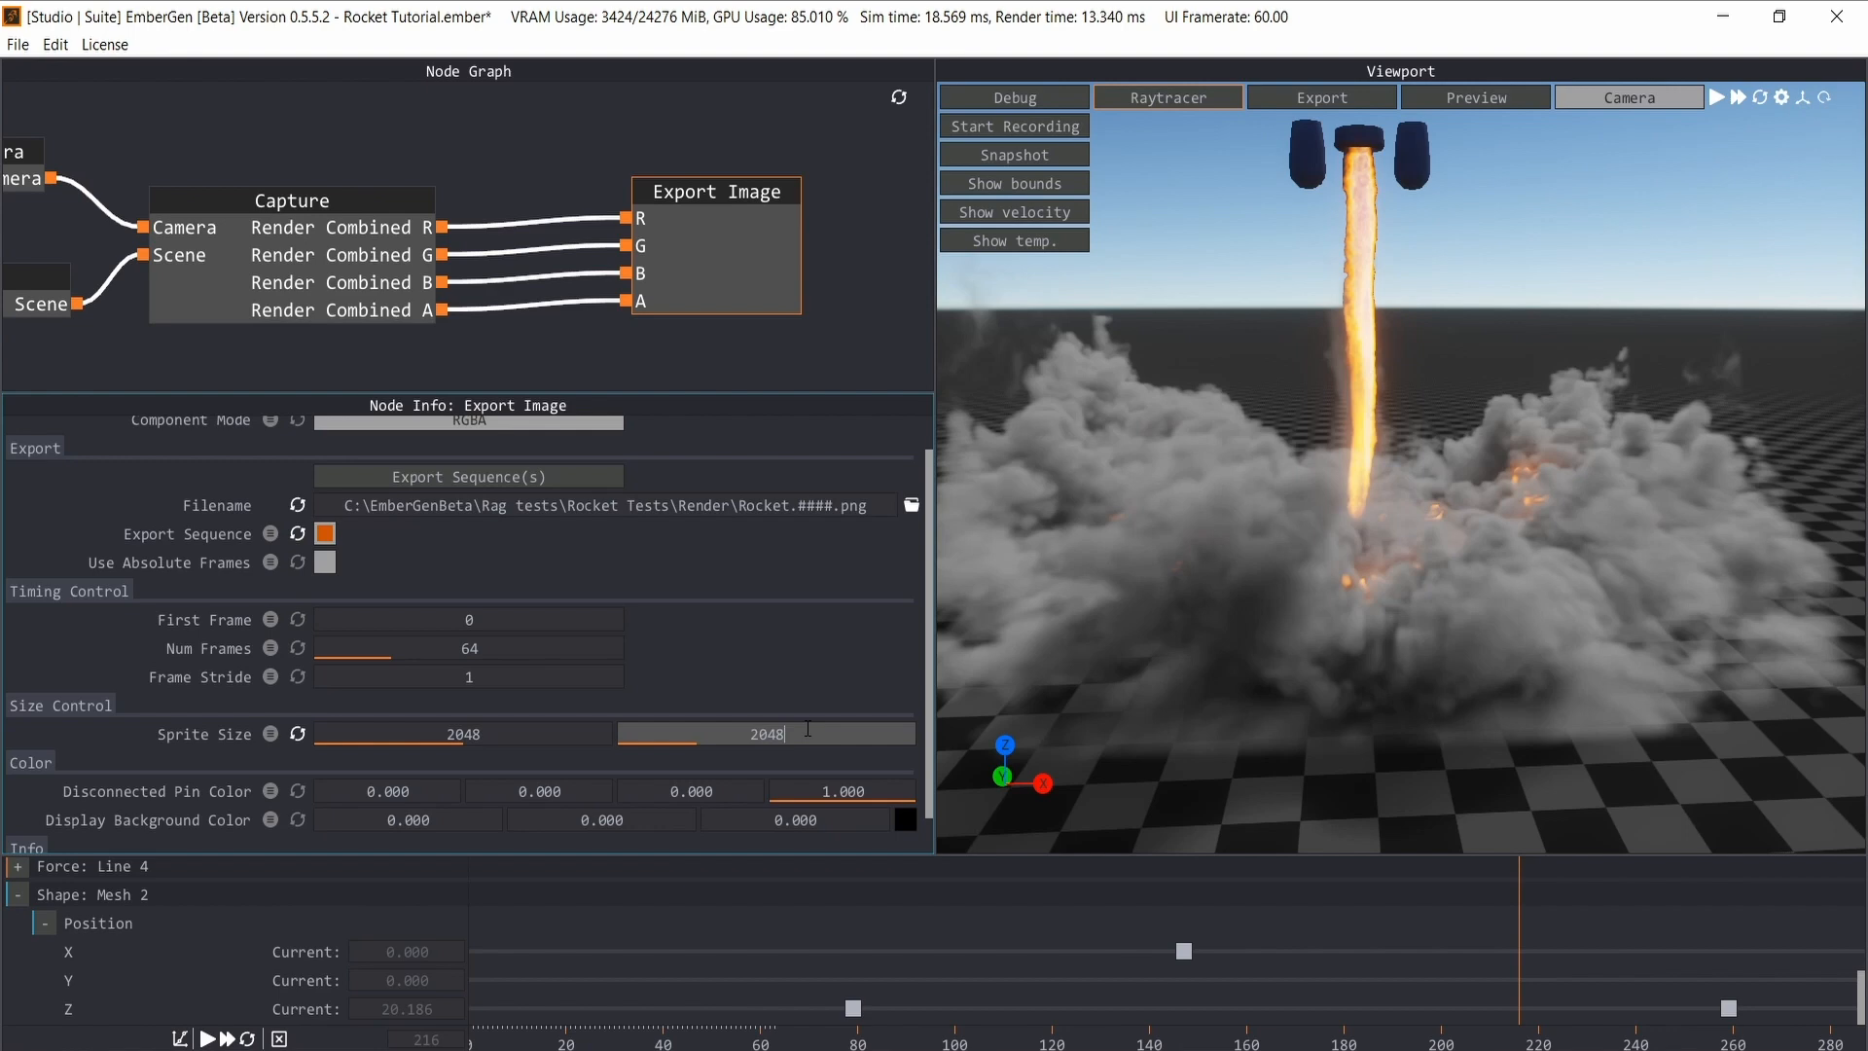
{"action": "key", "text": "Return"}
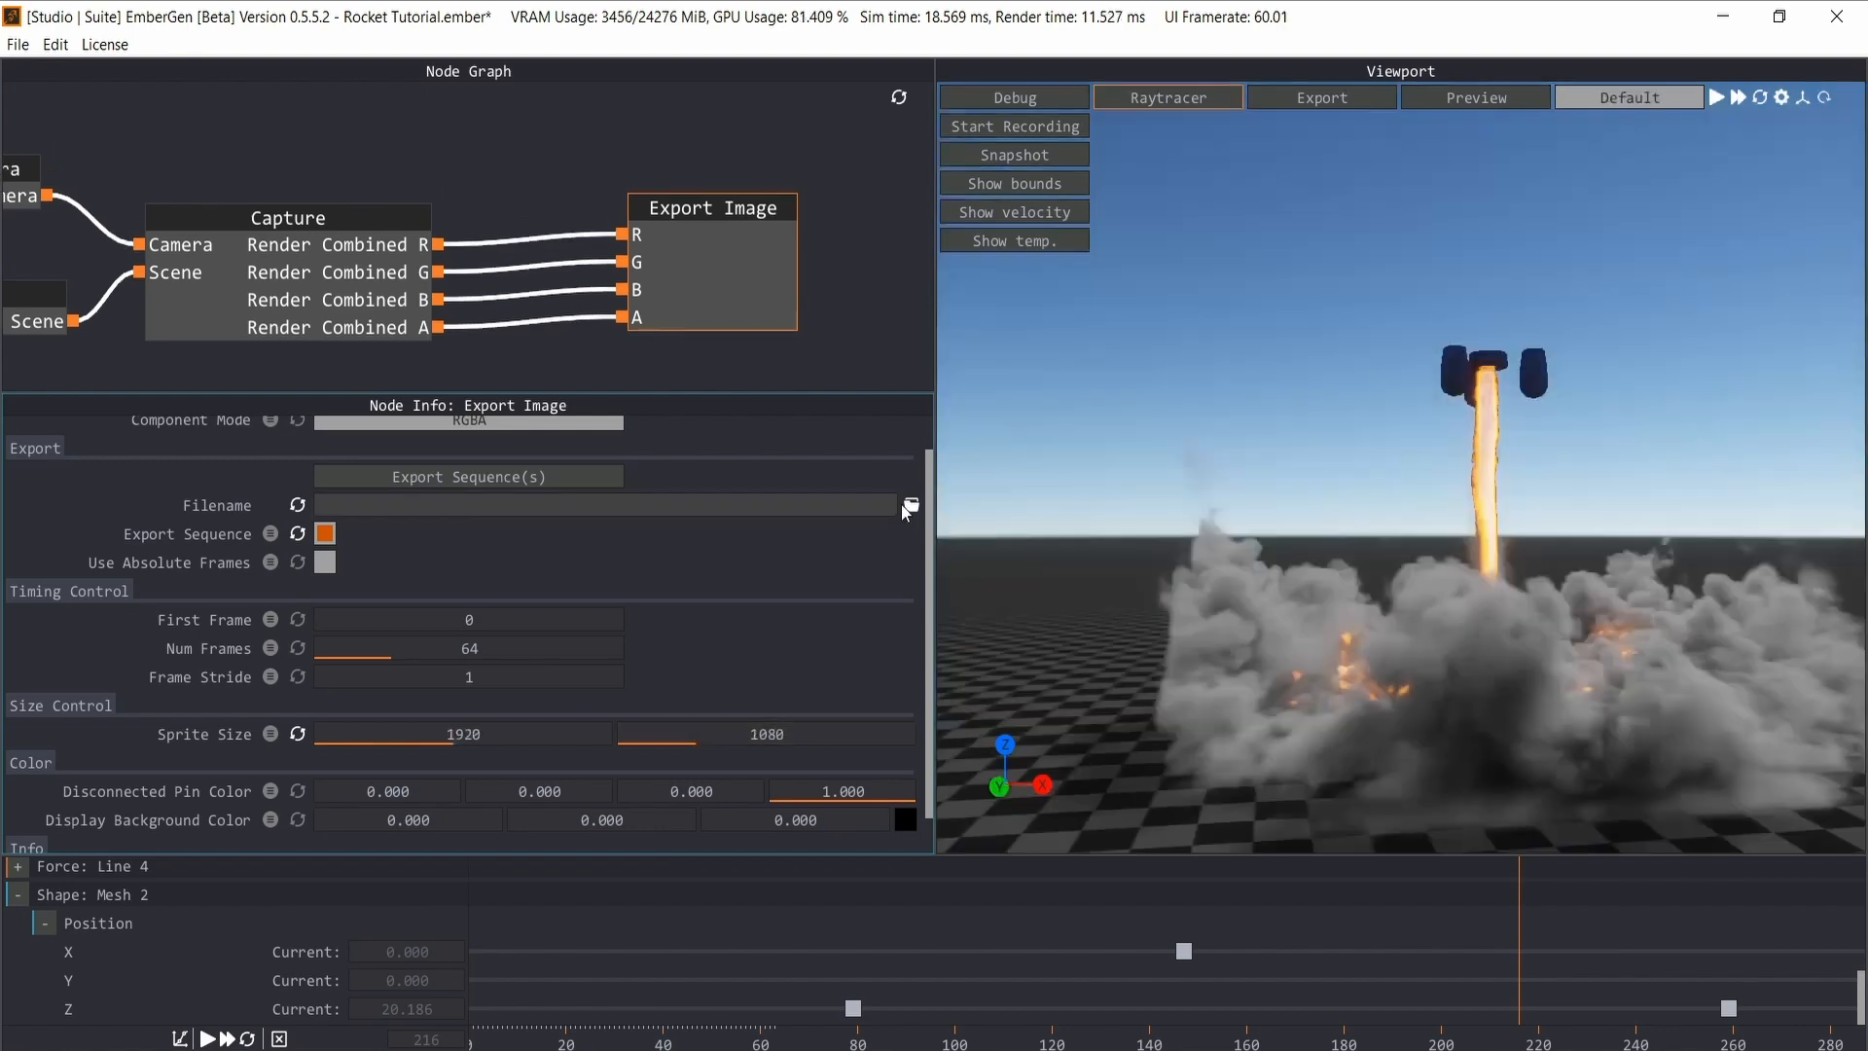
- Create a Render folder inside Rocket Tests and set the export filename there to Rocket.####.png
{"action": "left_click", "coordinate": [912, 505]}
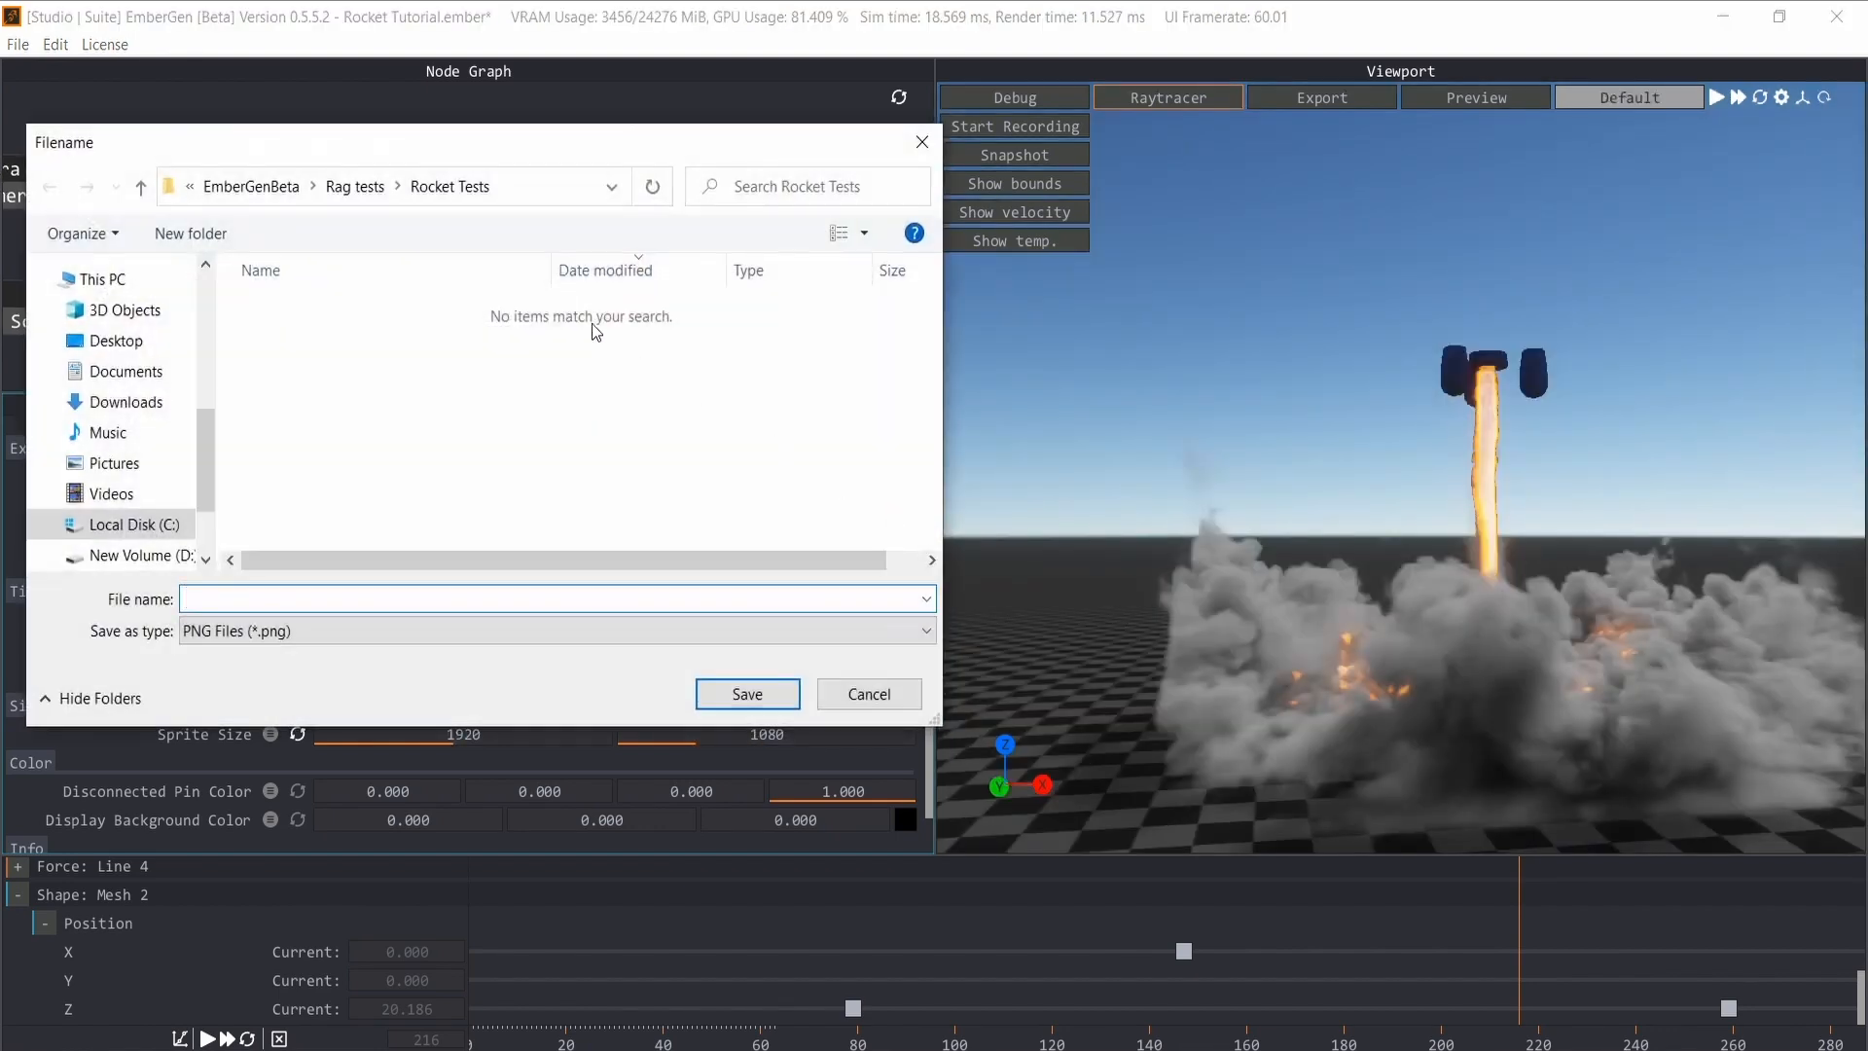
{"action": "left_click", "coordinate": [195, 238]}
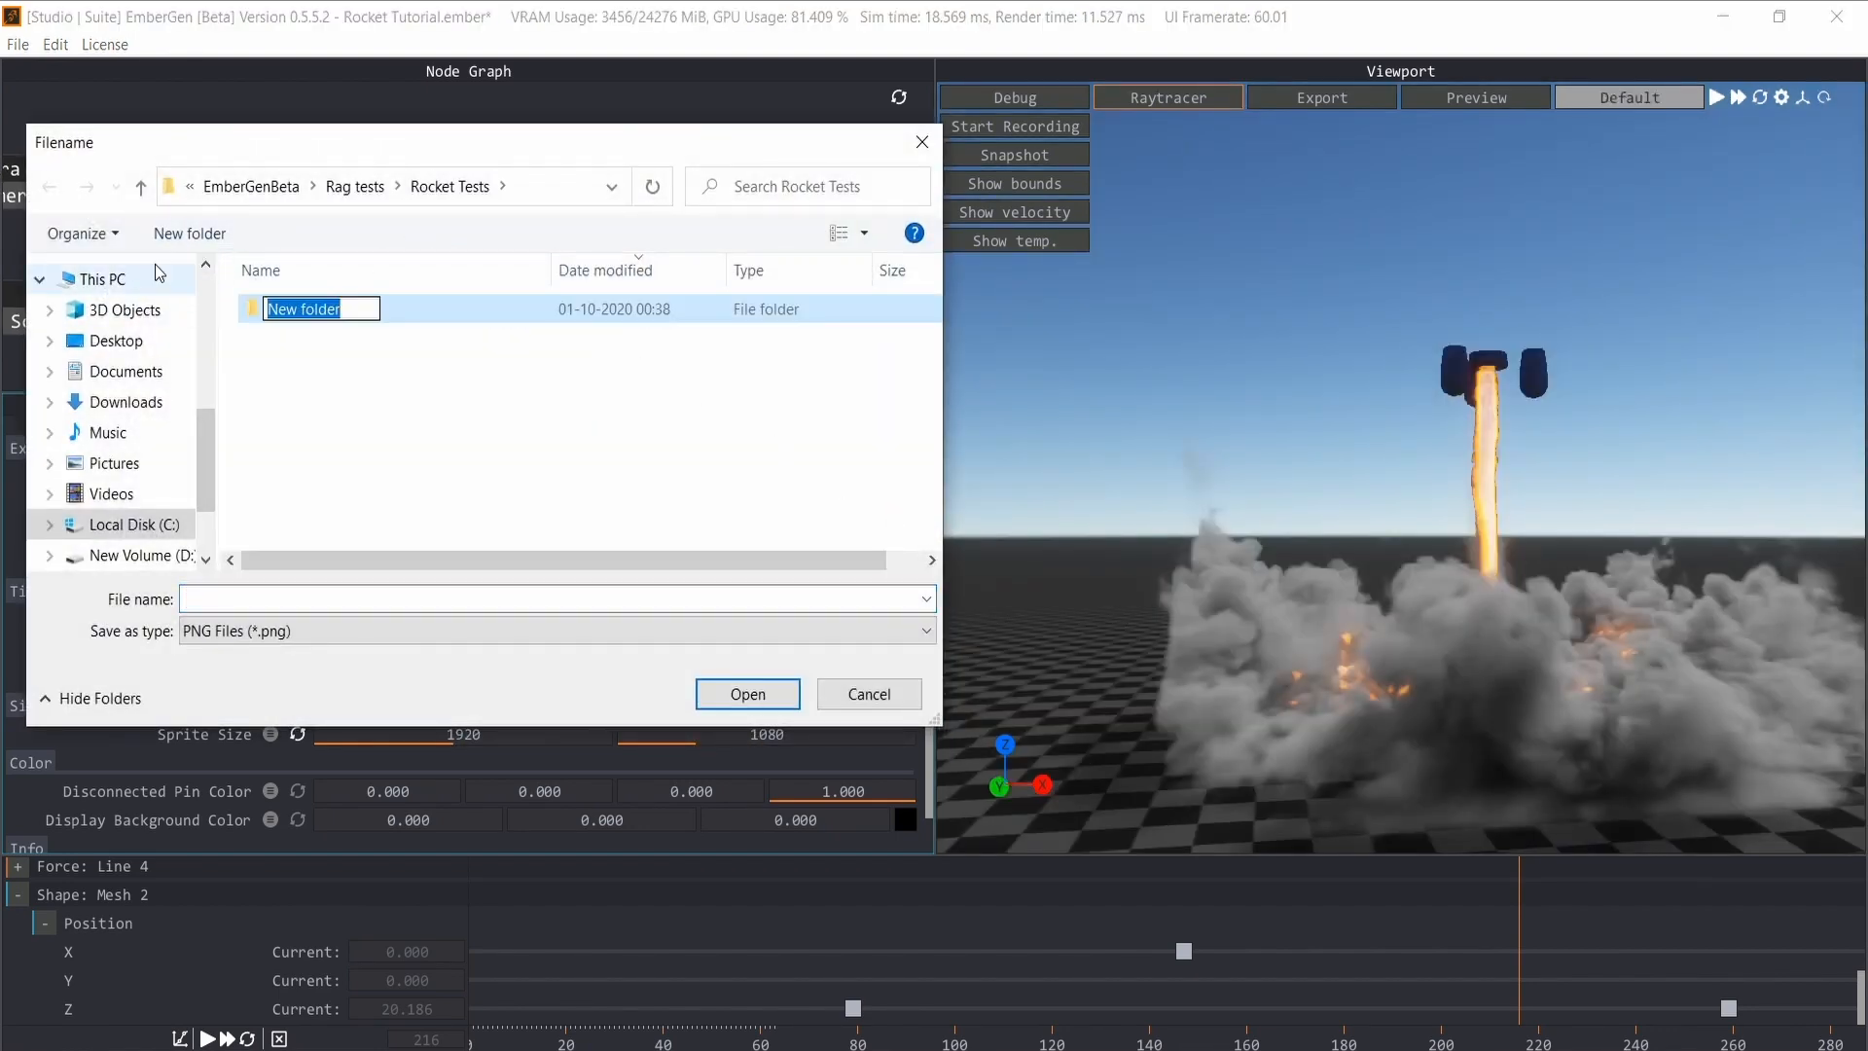
{"action": "key", "text": "Return"}
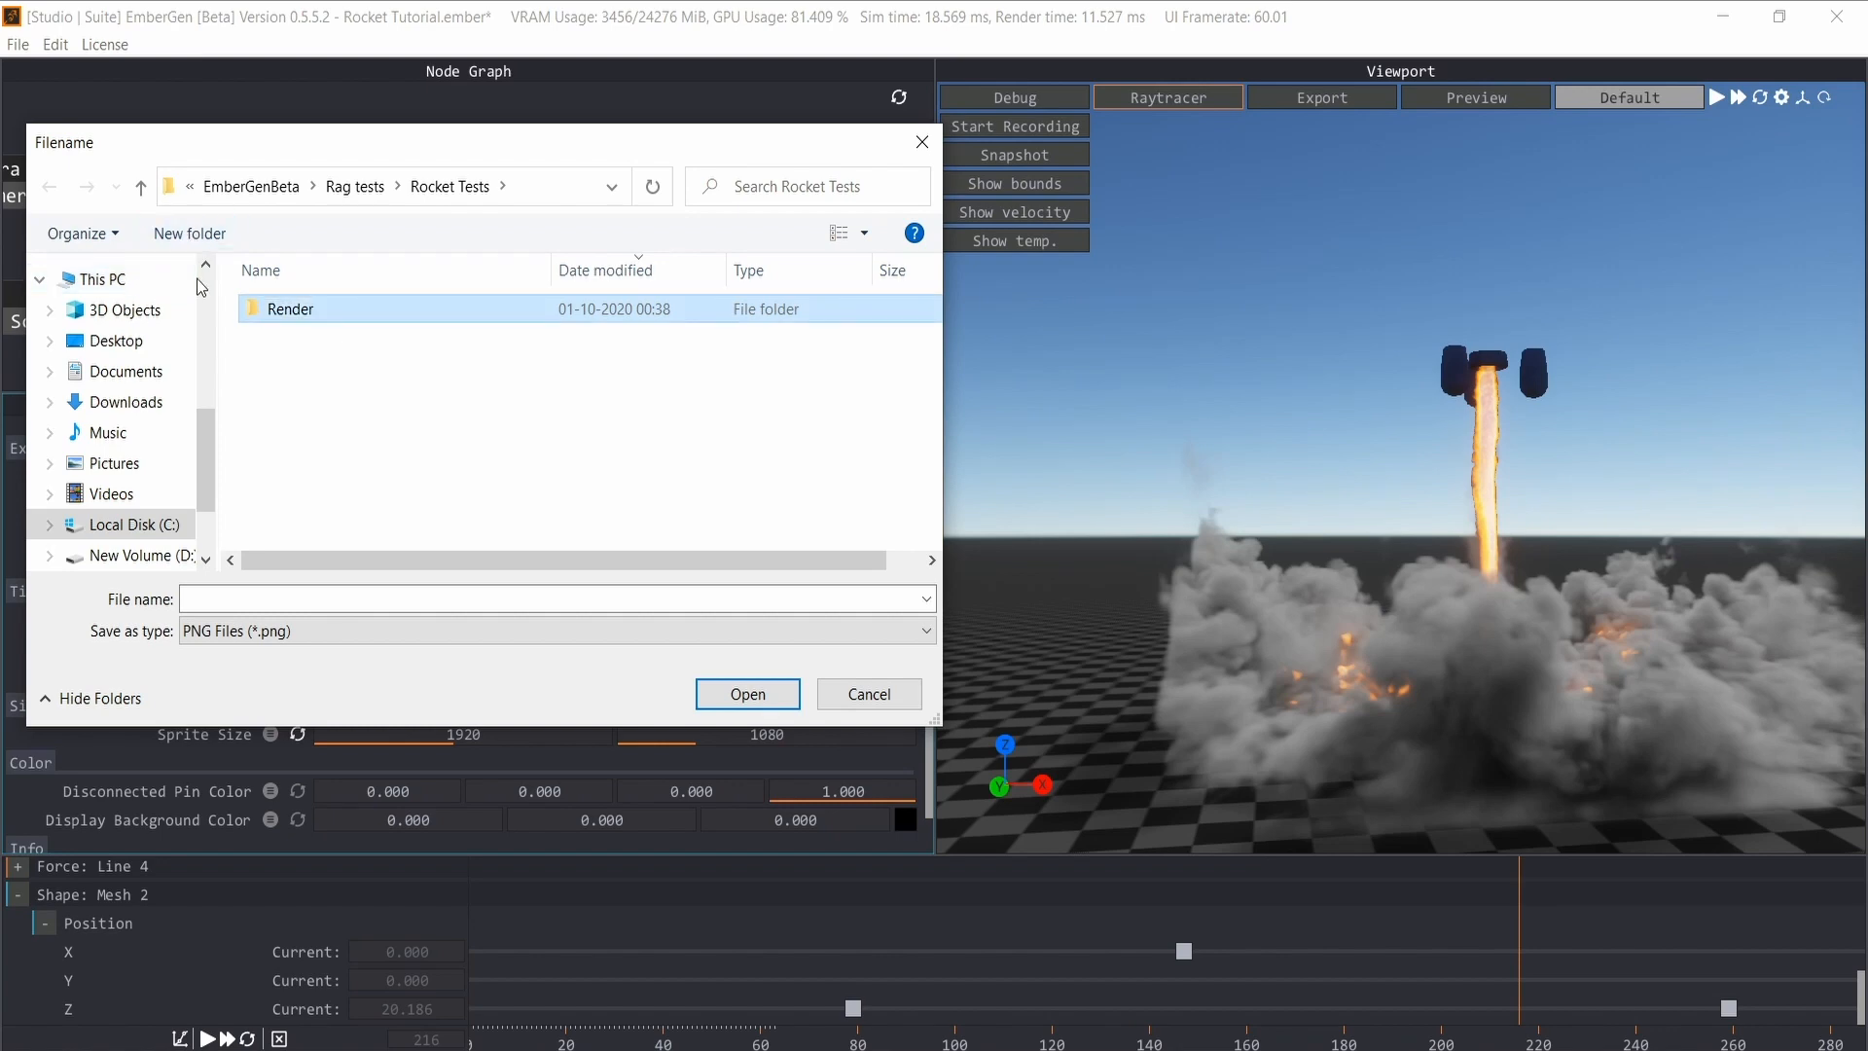
{"action": "key", "text": "Return"}
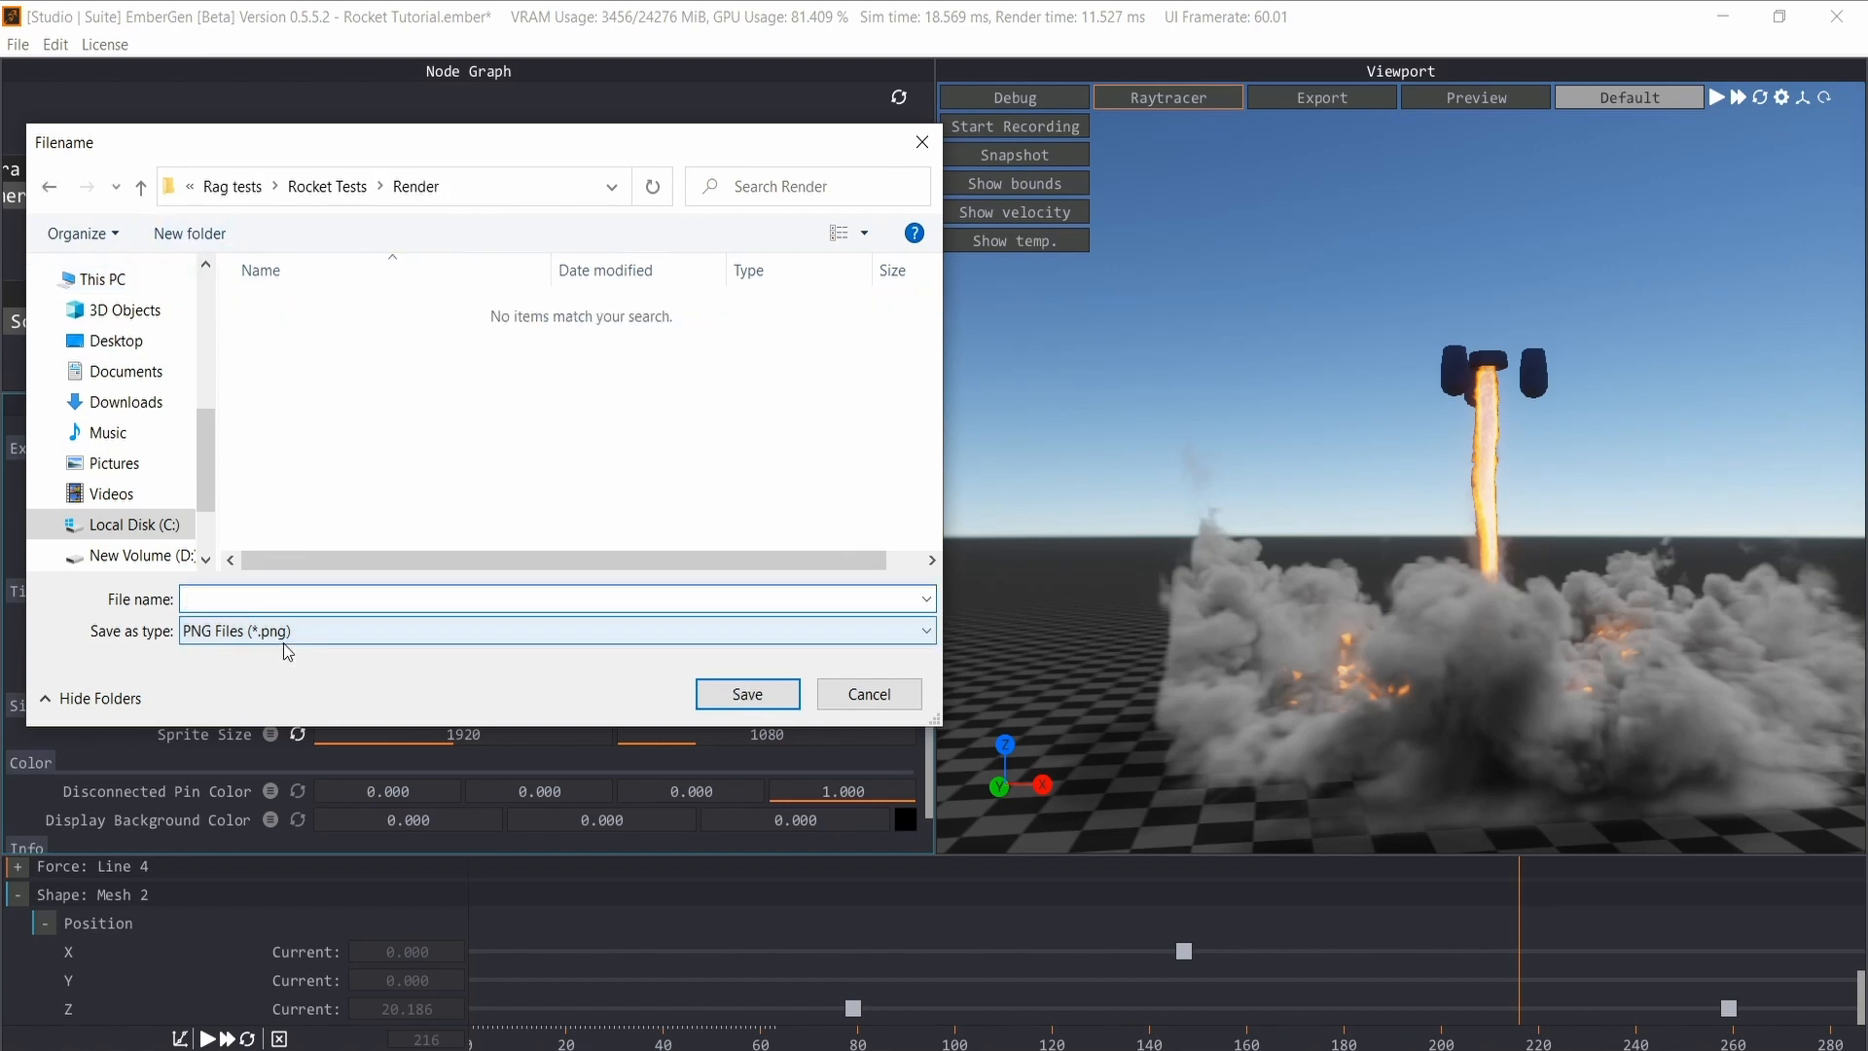
{"action": "left_click", "coordinate": [747, 694]}
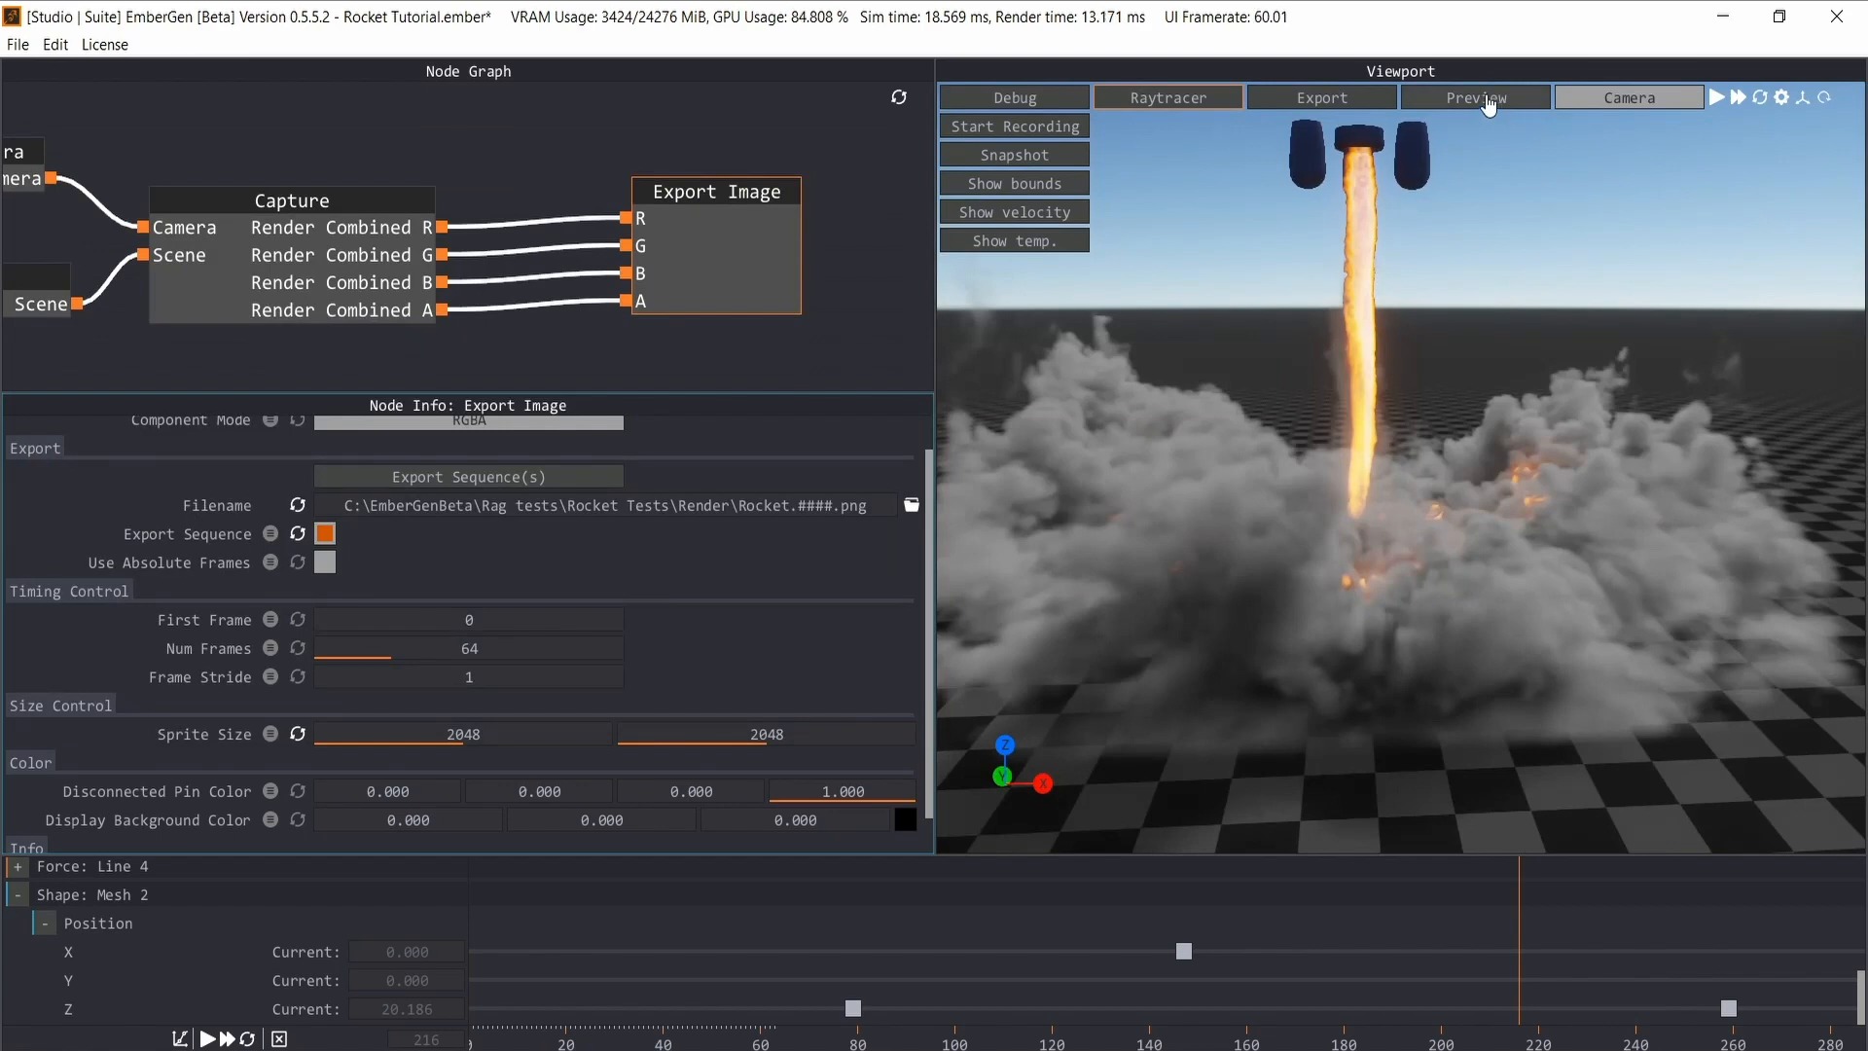
- Show the render preview through the Camera node, reframe the smoke and flame by orbiting that camera, and pause the playback
{"action": "left_click", "coordinate": [1472, 99]}
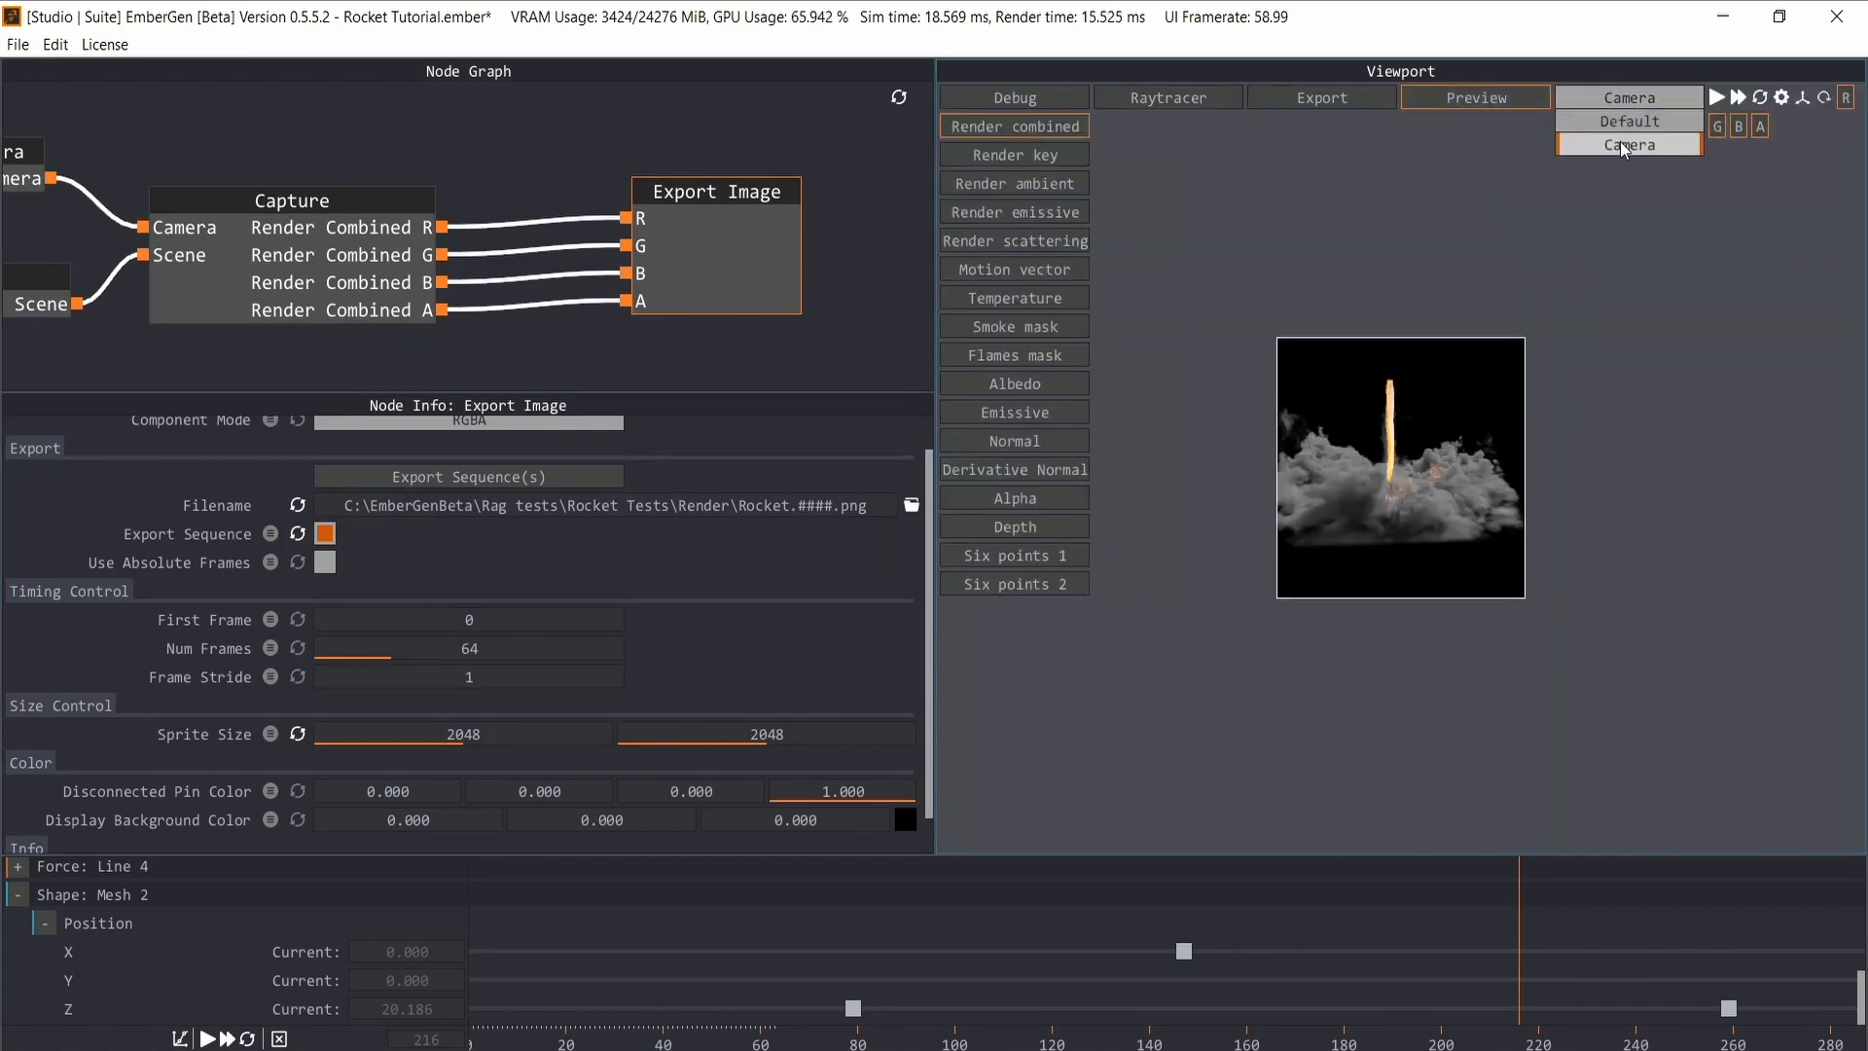
{"action": "middle_click_drag", "start_coordinate": [449, 209], "coordinate": [688, 246]}
{"action": "left_click_drag", "start_coordinate": [242, 197], "coordinate": [245, 160]}
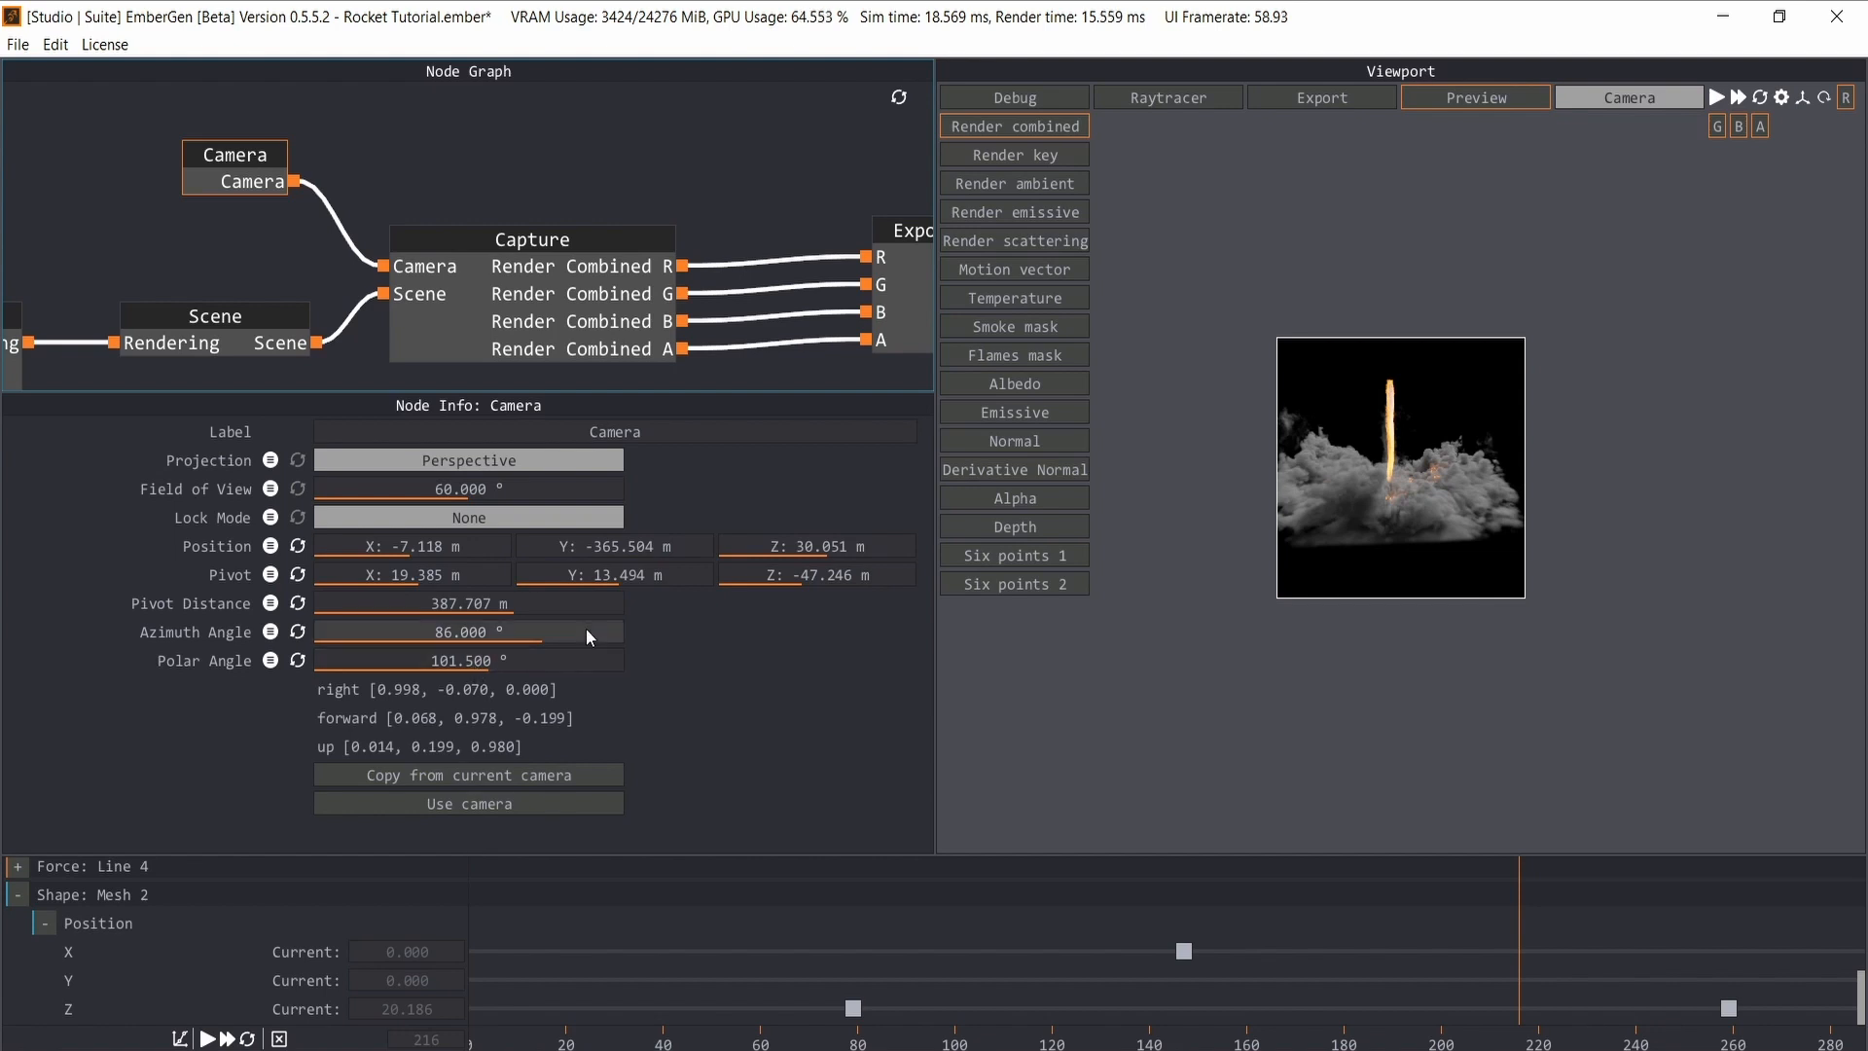
{"action": "left_click_drag", "start_coordinate": [1416, 392], "coordinate": [1405, 463]}
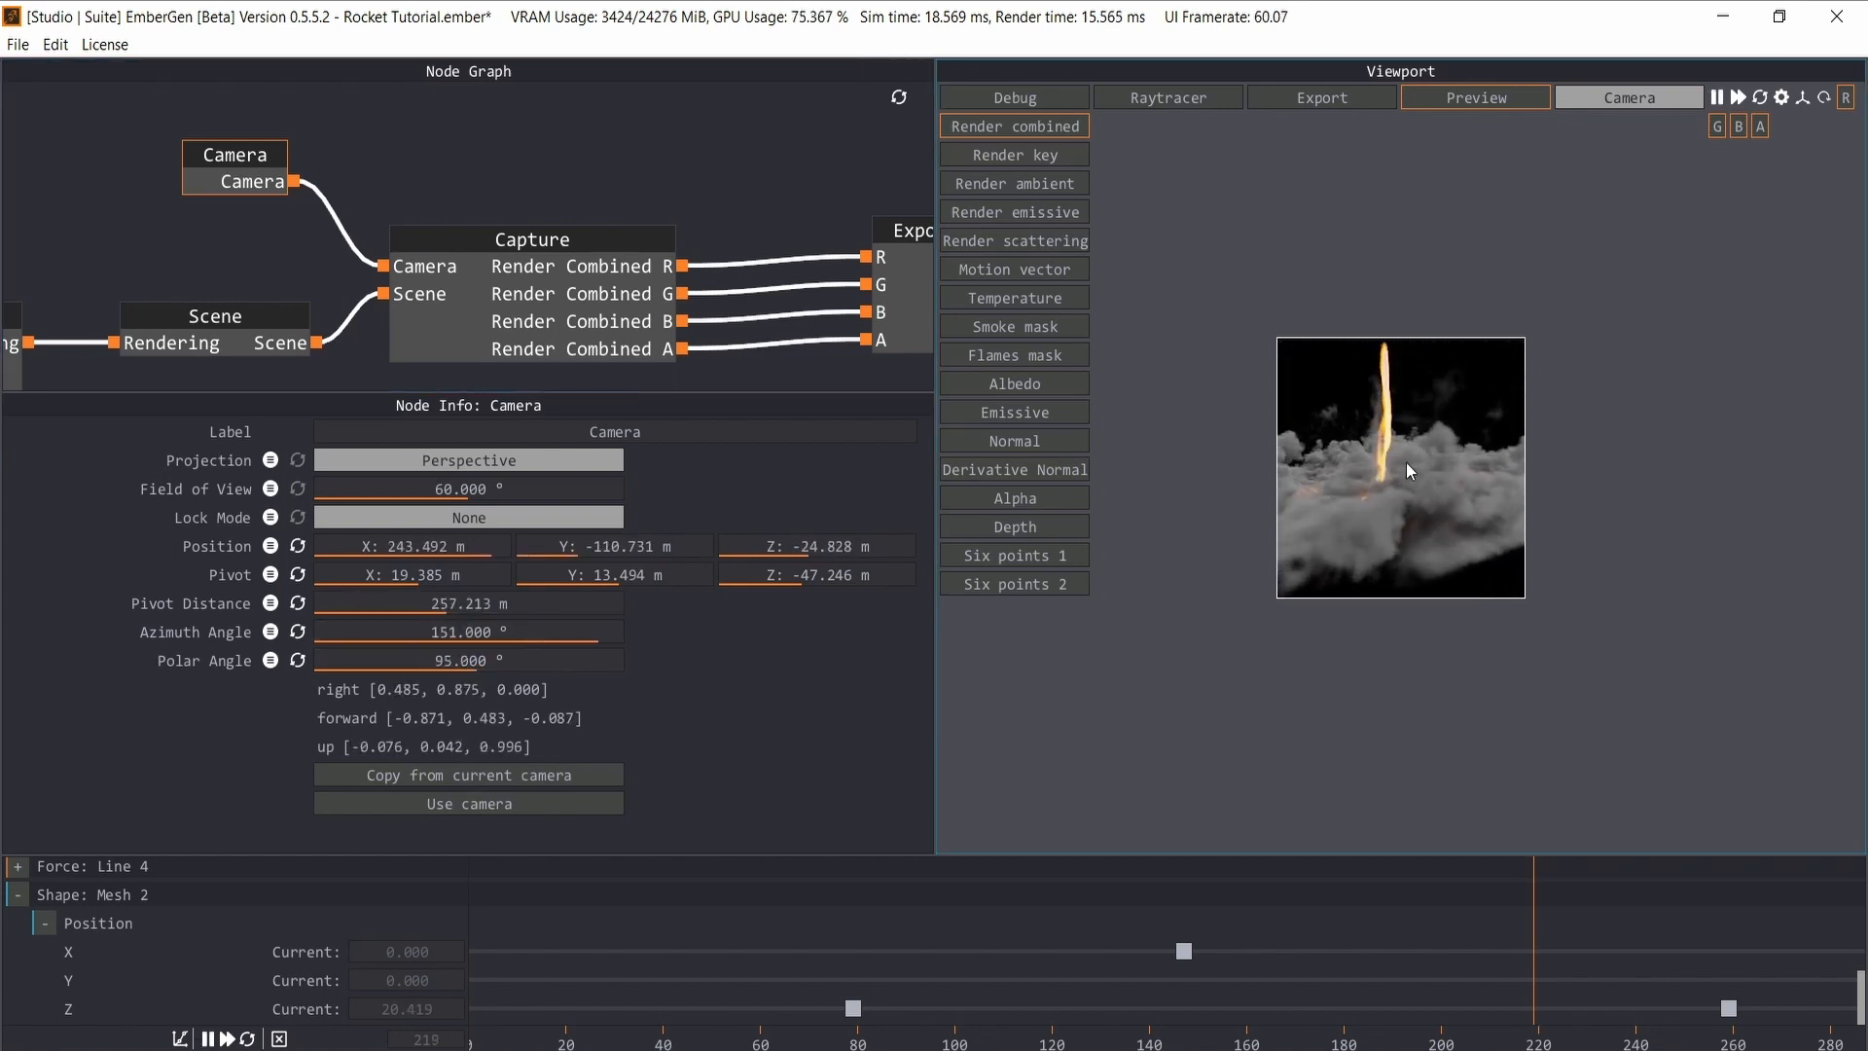
{"action": "key", "text": "space"}
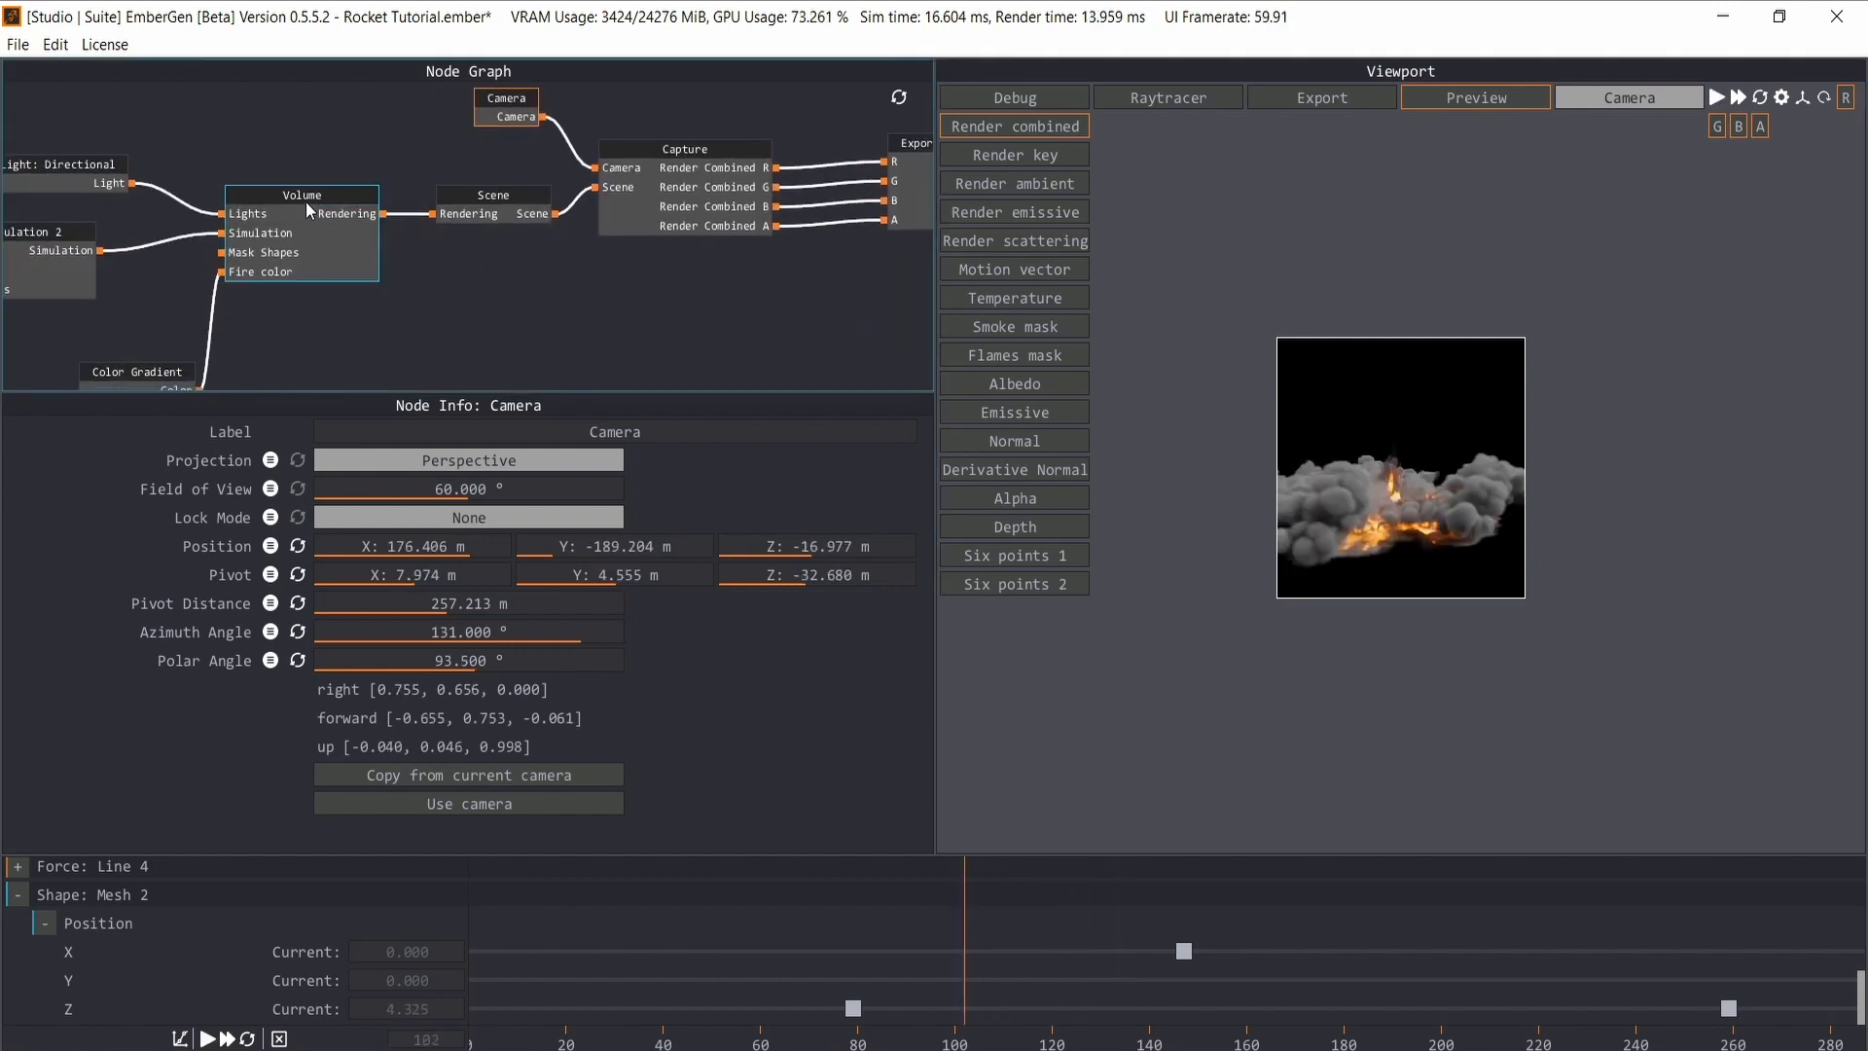
- Examine the Volume node's shadow, ambient shading and scattering parameters
{"action": "left_click", "coordinate": [306, 201]}
{"action": "scroll", "coordinate": [623, 628], "scroll_direction": "down", "scroll_amount": 6}
{"action": "scroll", "coordinate": [389, 546], "scroll_direction": "up", "scroll_amount": 6}
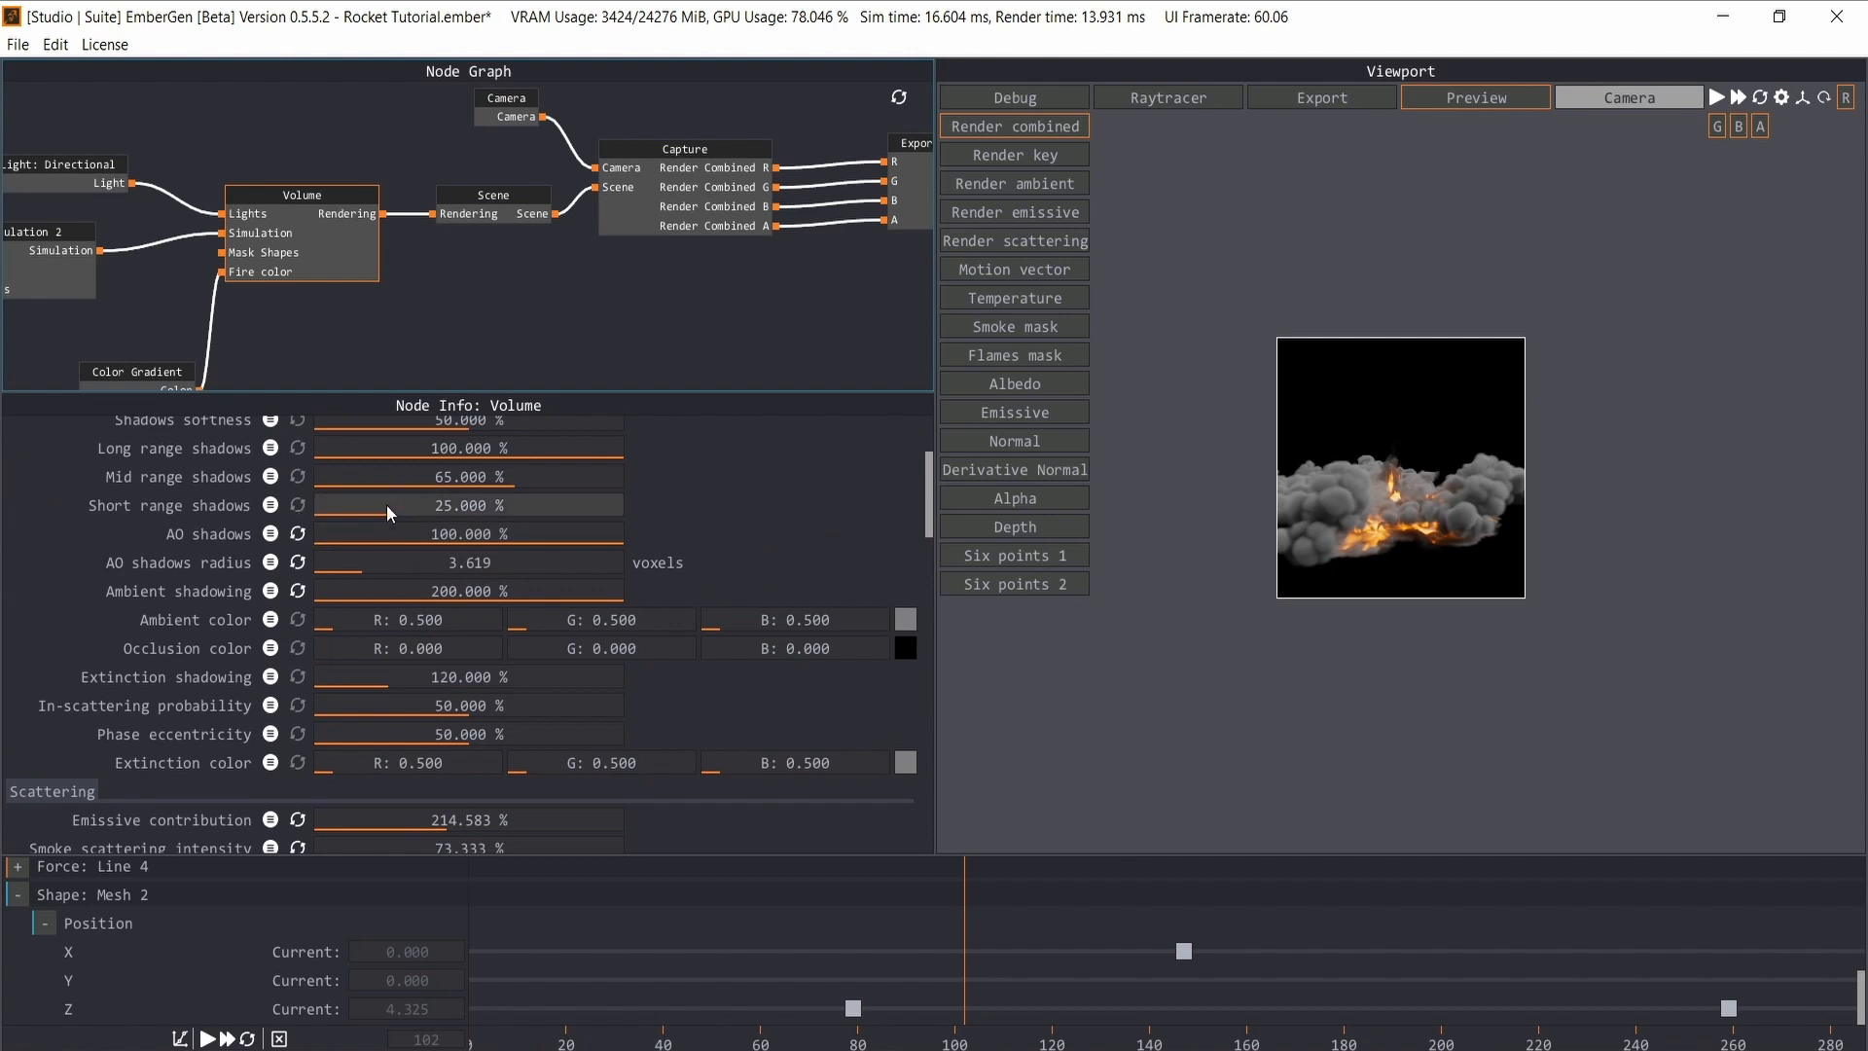
{"action": "scroll", "coordinate": [403, 504], "scroll_direction": "down", "scroll_amount": 10}
{"action": "scroll", "coordinate": [137, 369], "scroll_direction": "up", "scroll_amount": 5}
- Nudge the first colour stop of the fire's Color Gradient and adjust the directional light's azimuth
{"action": "left_click", "coordinate": [323, 261]}
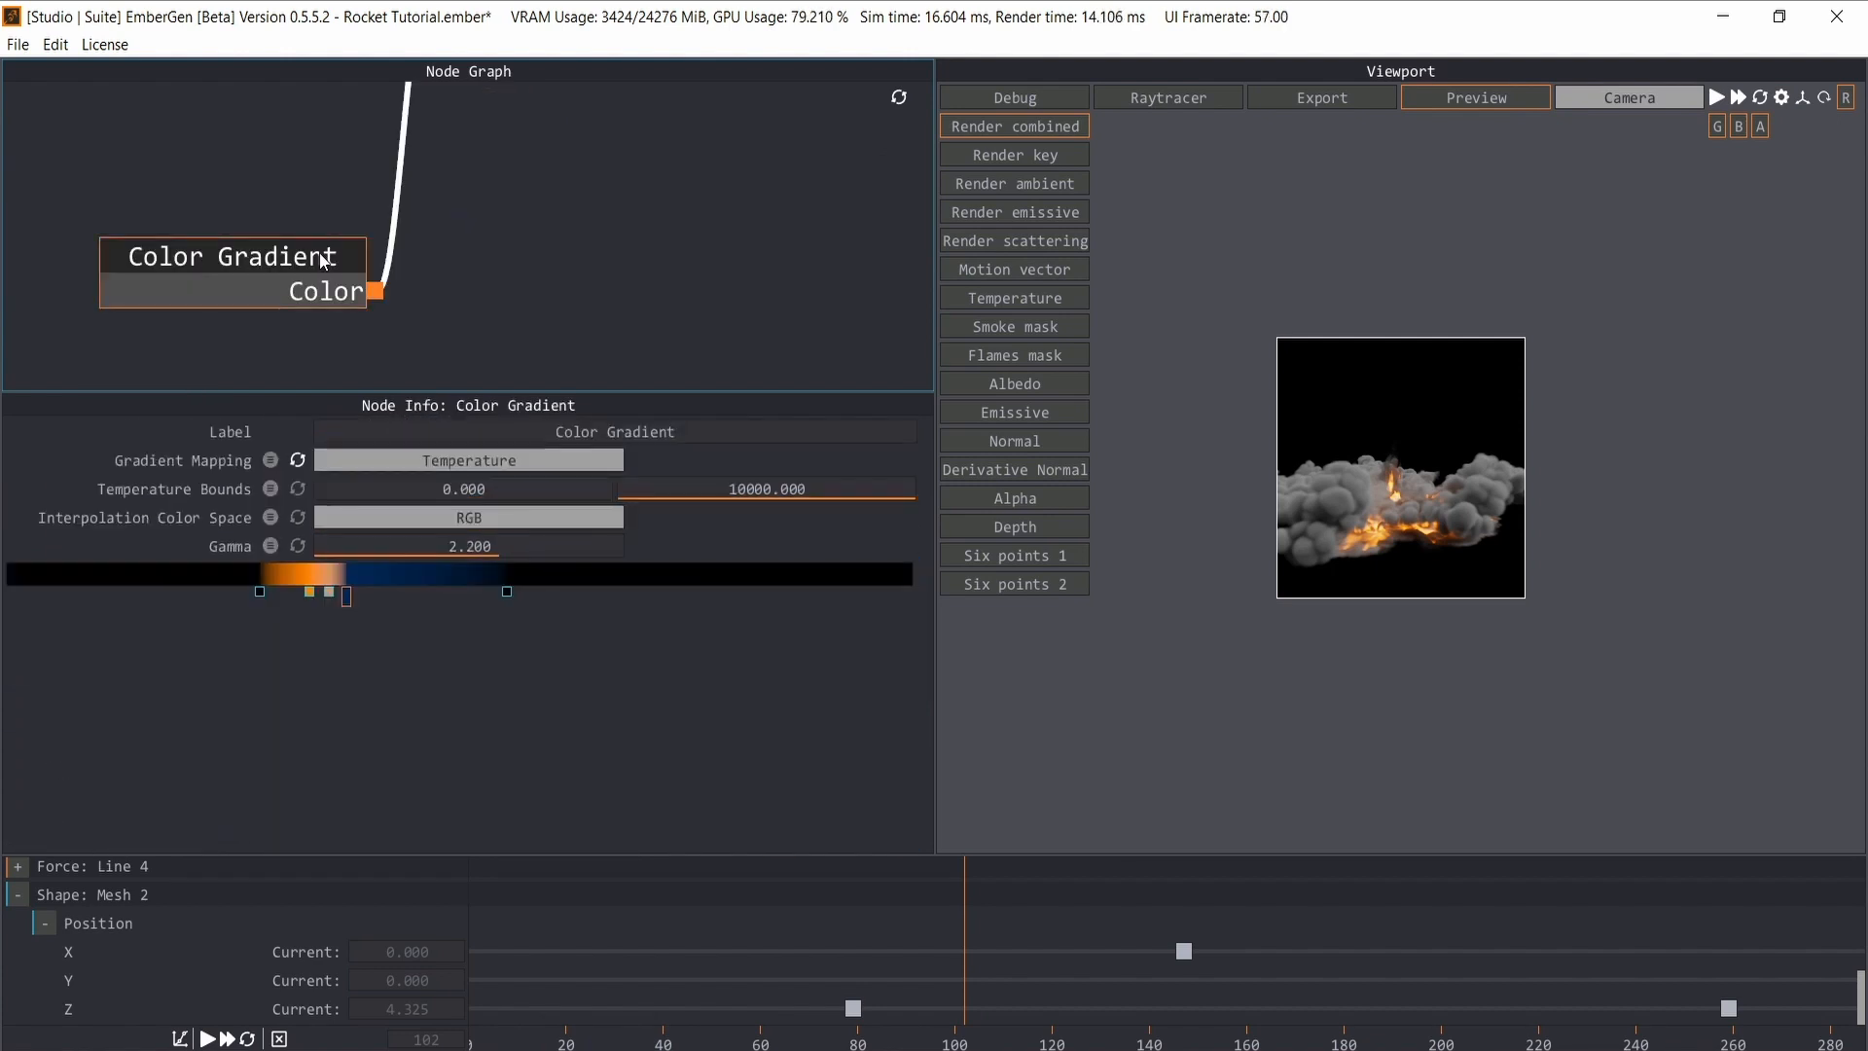
{"action": "scroll", "coordinate": [379, 324], "scroll_direction": "down", "scroll_amount": 5}
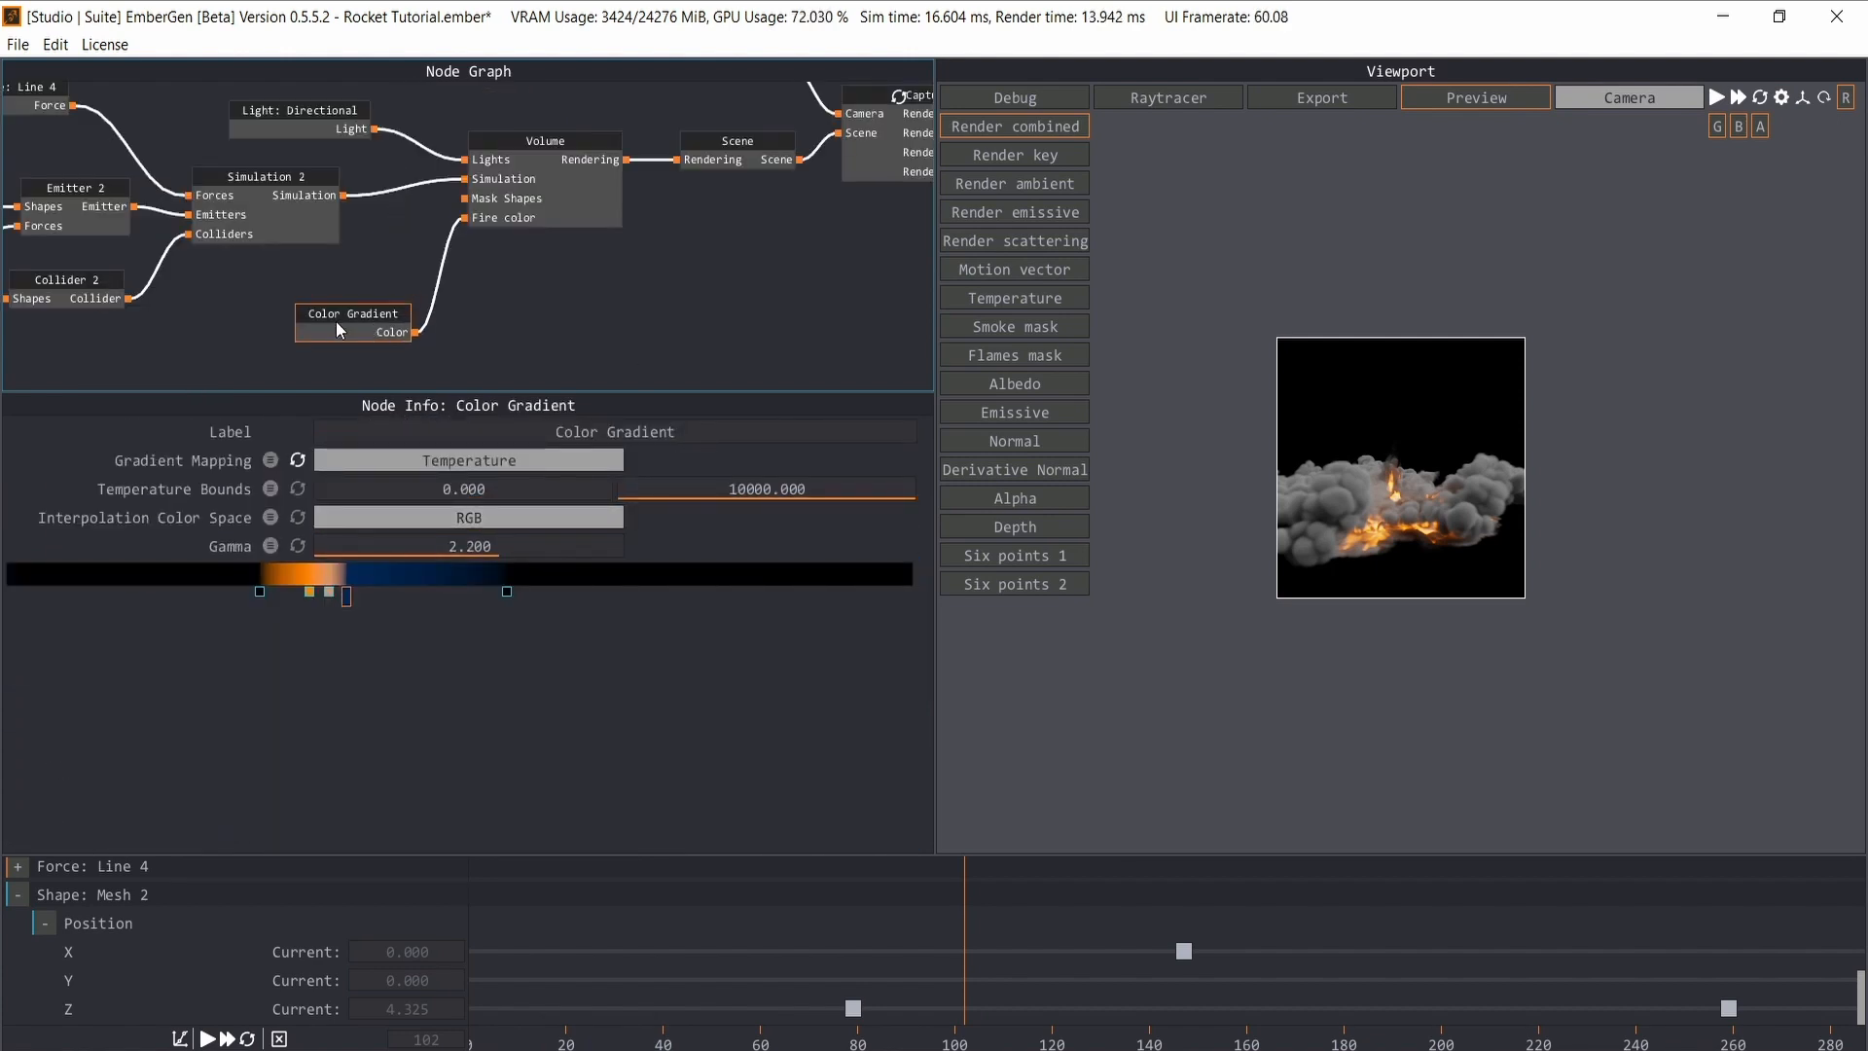
{"action": "left_click_drag", "start_coordinate": [260, 591], "coordinate": [265, 592]}
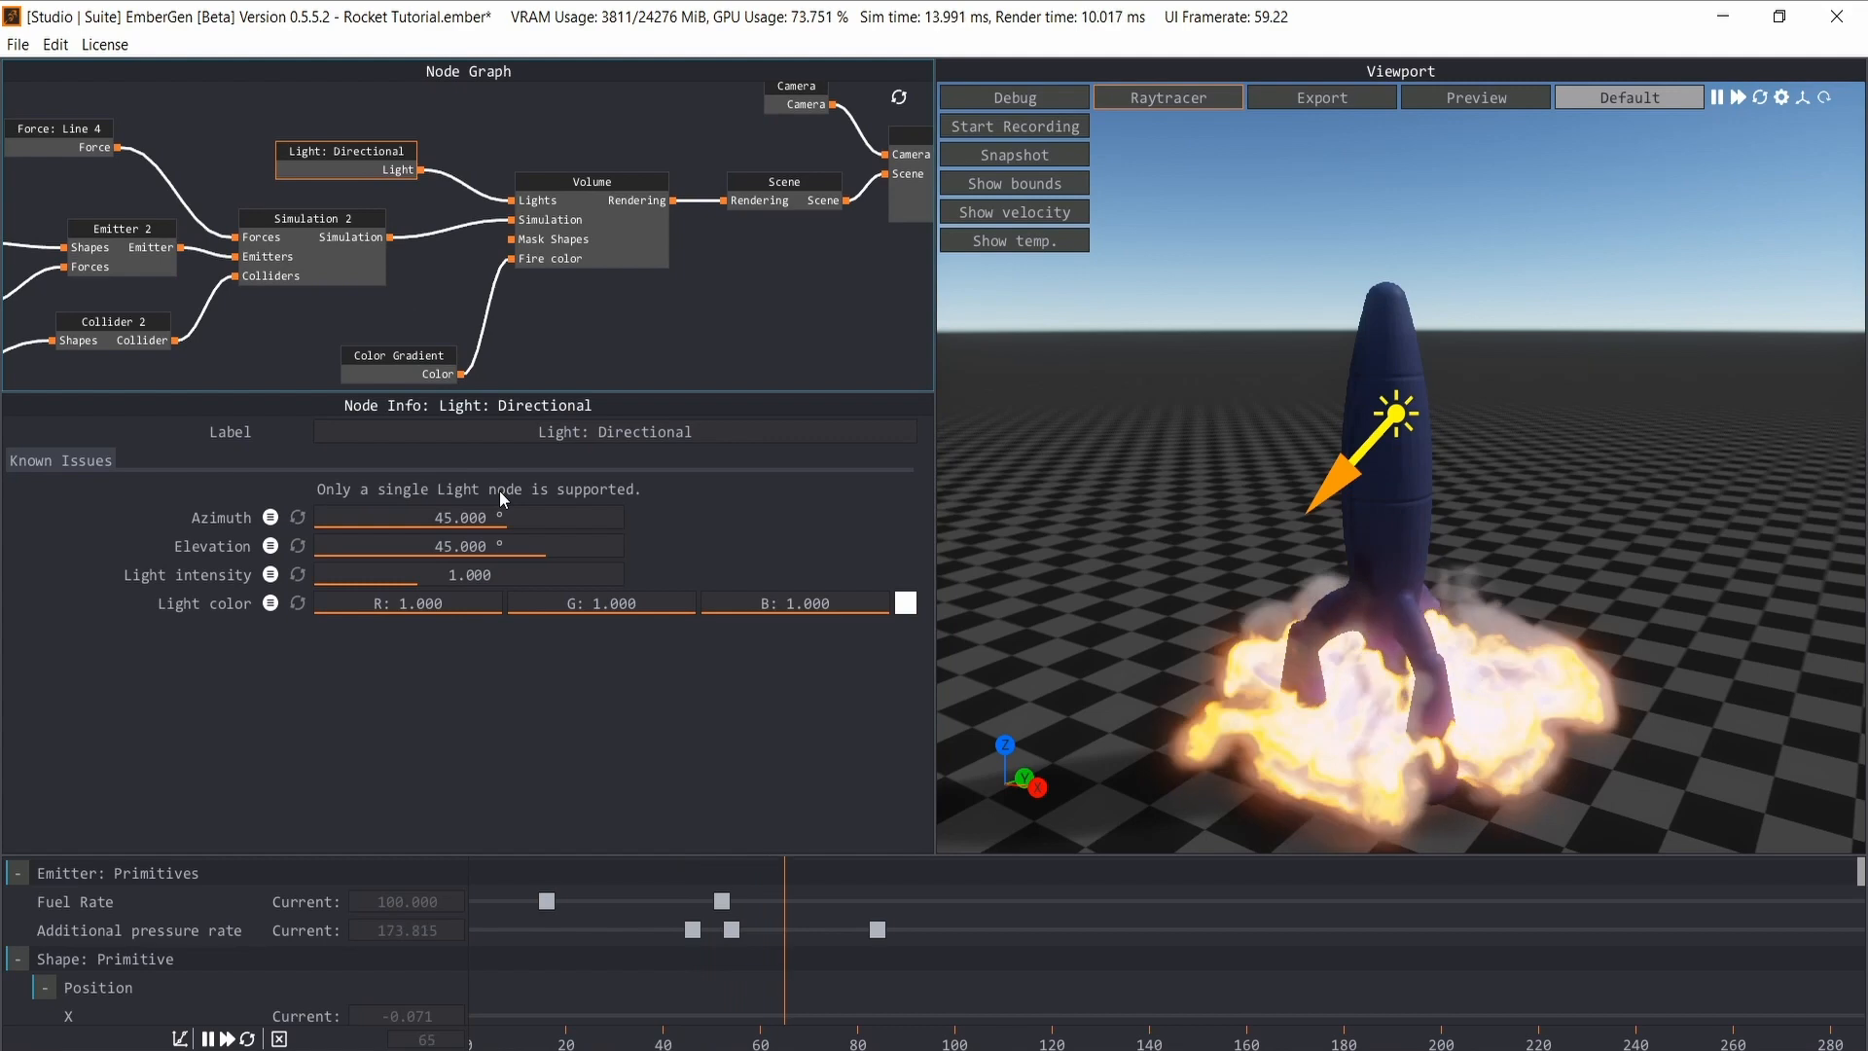
{"action": "left_click_drag", "start_coordinate": [464, 523], "coordinate": [543, 574]}
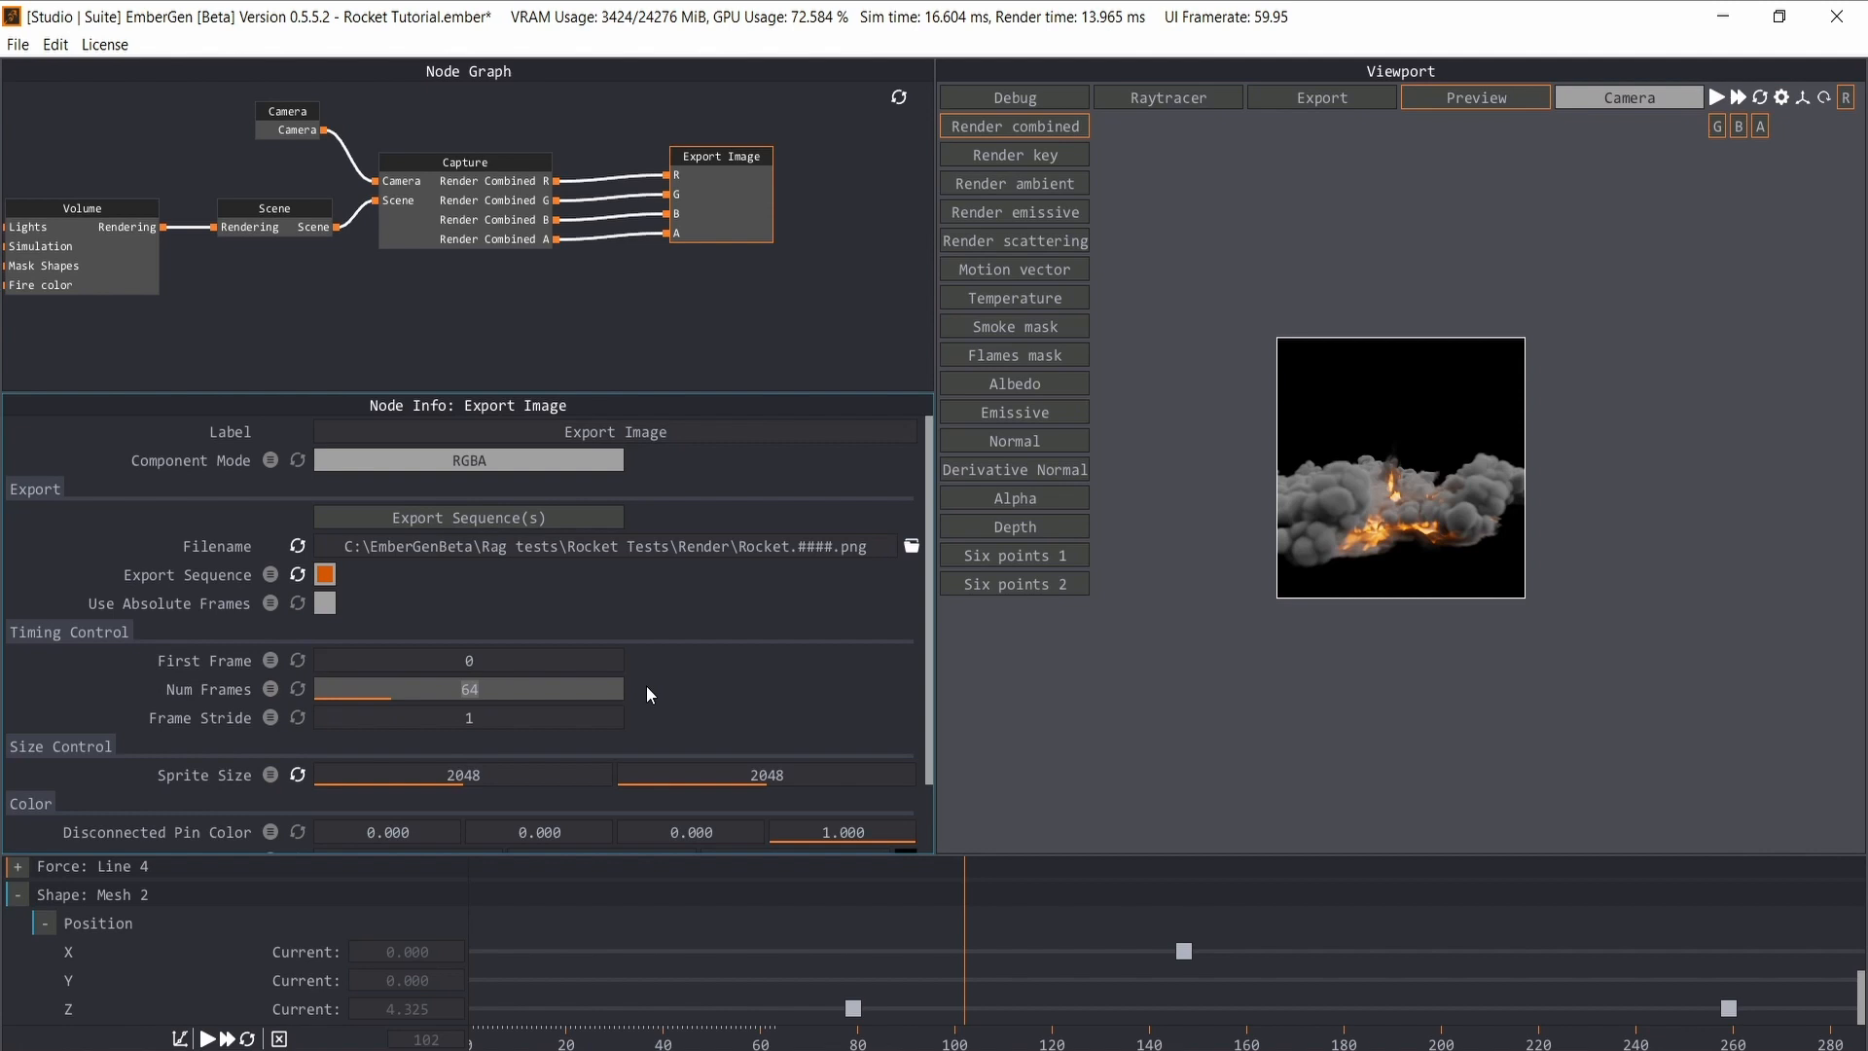
- Set the Export Image node's number of frames to 250 and export the image sequence
{"action": "type", "text": "250"}
{"action": "key", "text": "Return"}
{"action": "scroll", "coordinate": [646, 685], "scroll_direction": "down", "scroll_amount": 1}
{"action": "scroll", "coordinate": [647, 685], "scroll_direction": "up", "scroll_amount": 1}
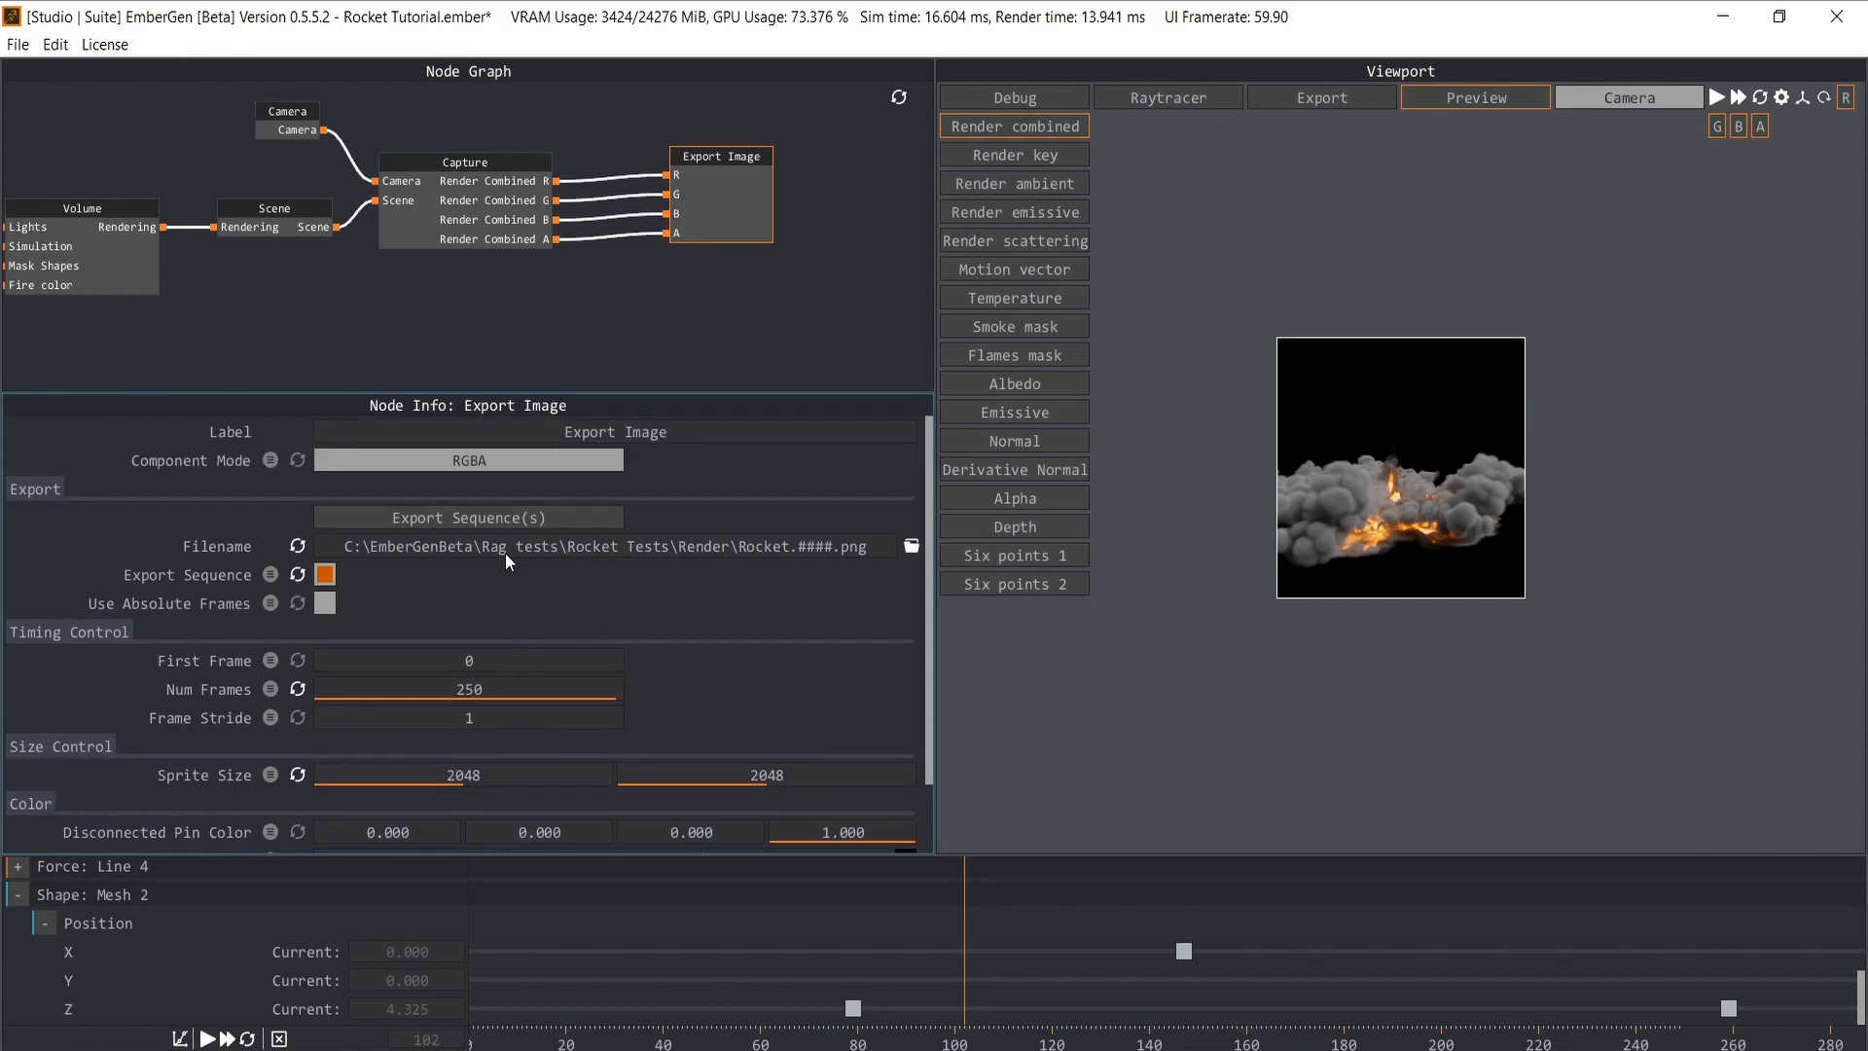
{"action": "left_click", "coordinate": [516, 528]}
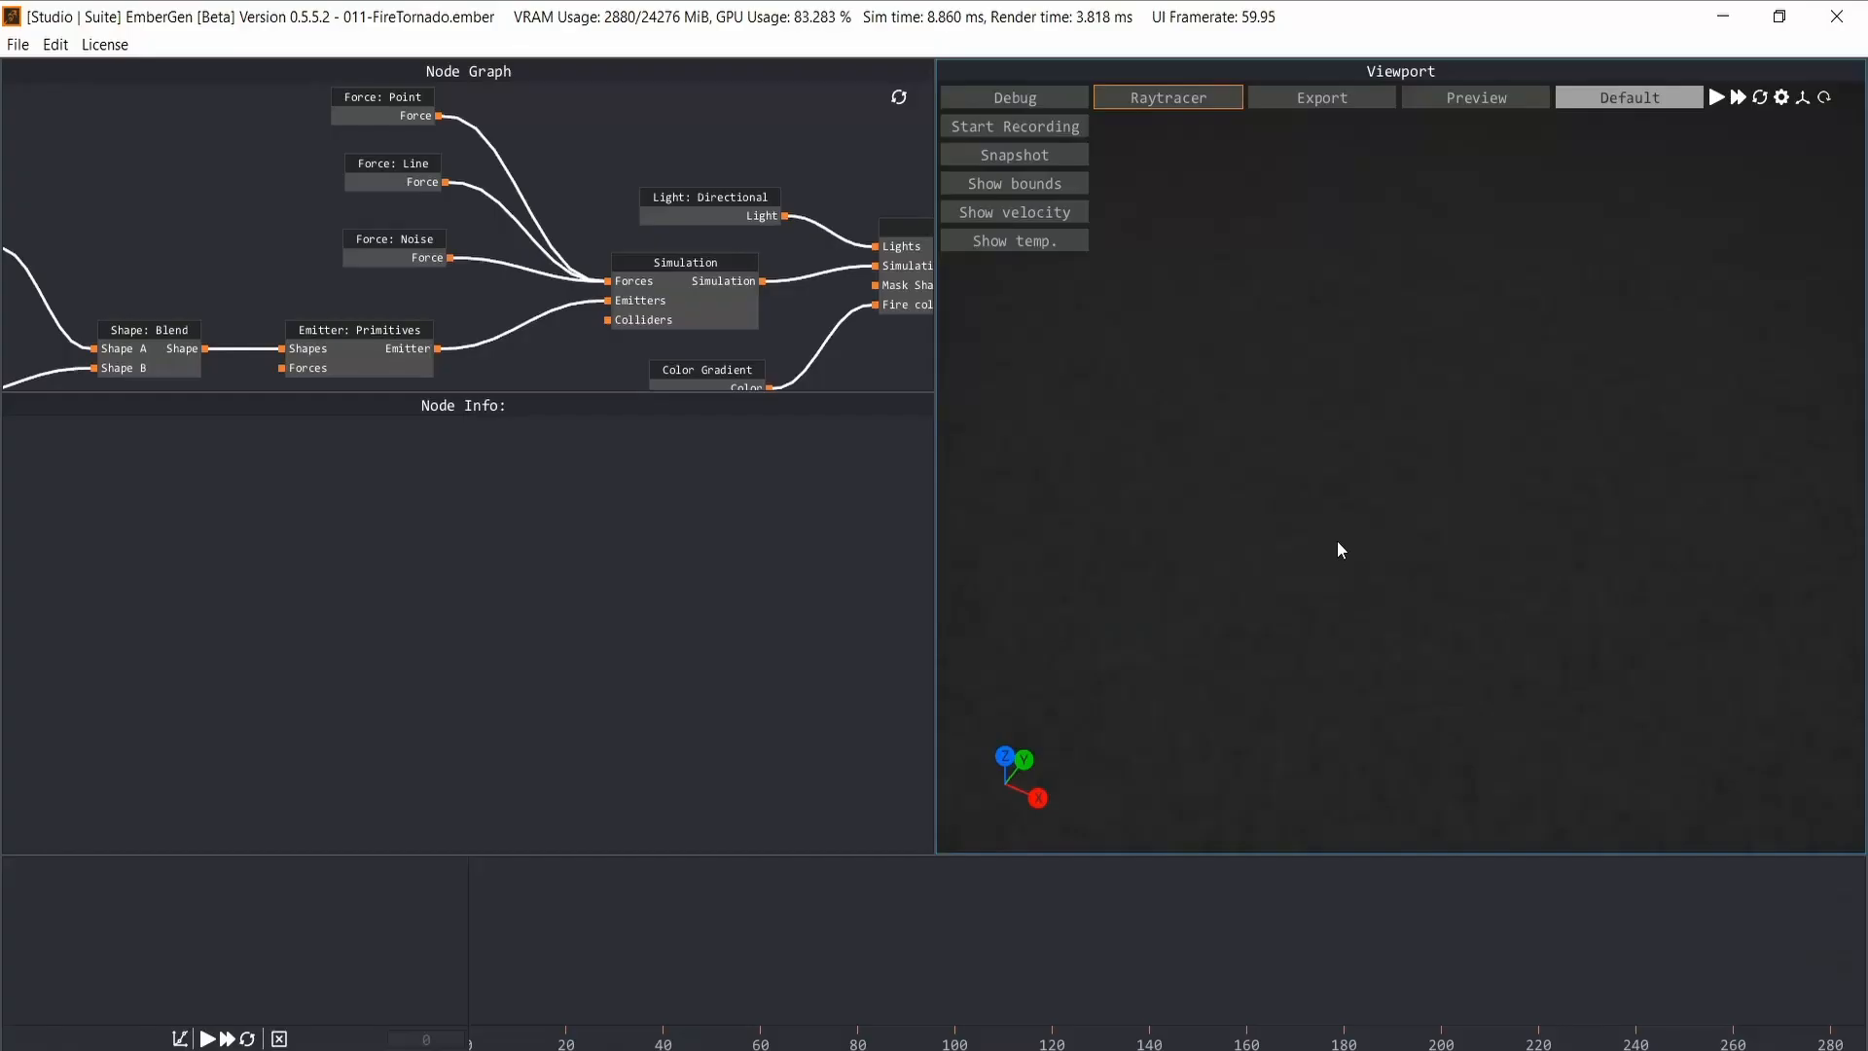
- Play and orbit around the example simulations 011-FireTornado, 004_Burnout, 068_mini_nuke and 038_flame_thrower to examine their effects
{"action": "key", "text": "space"}
{"action": "left_click_drag", "start_coordinate": [1226, 553], "coordinate": [1263, 486]}
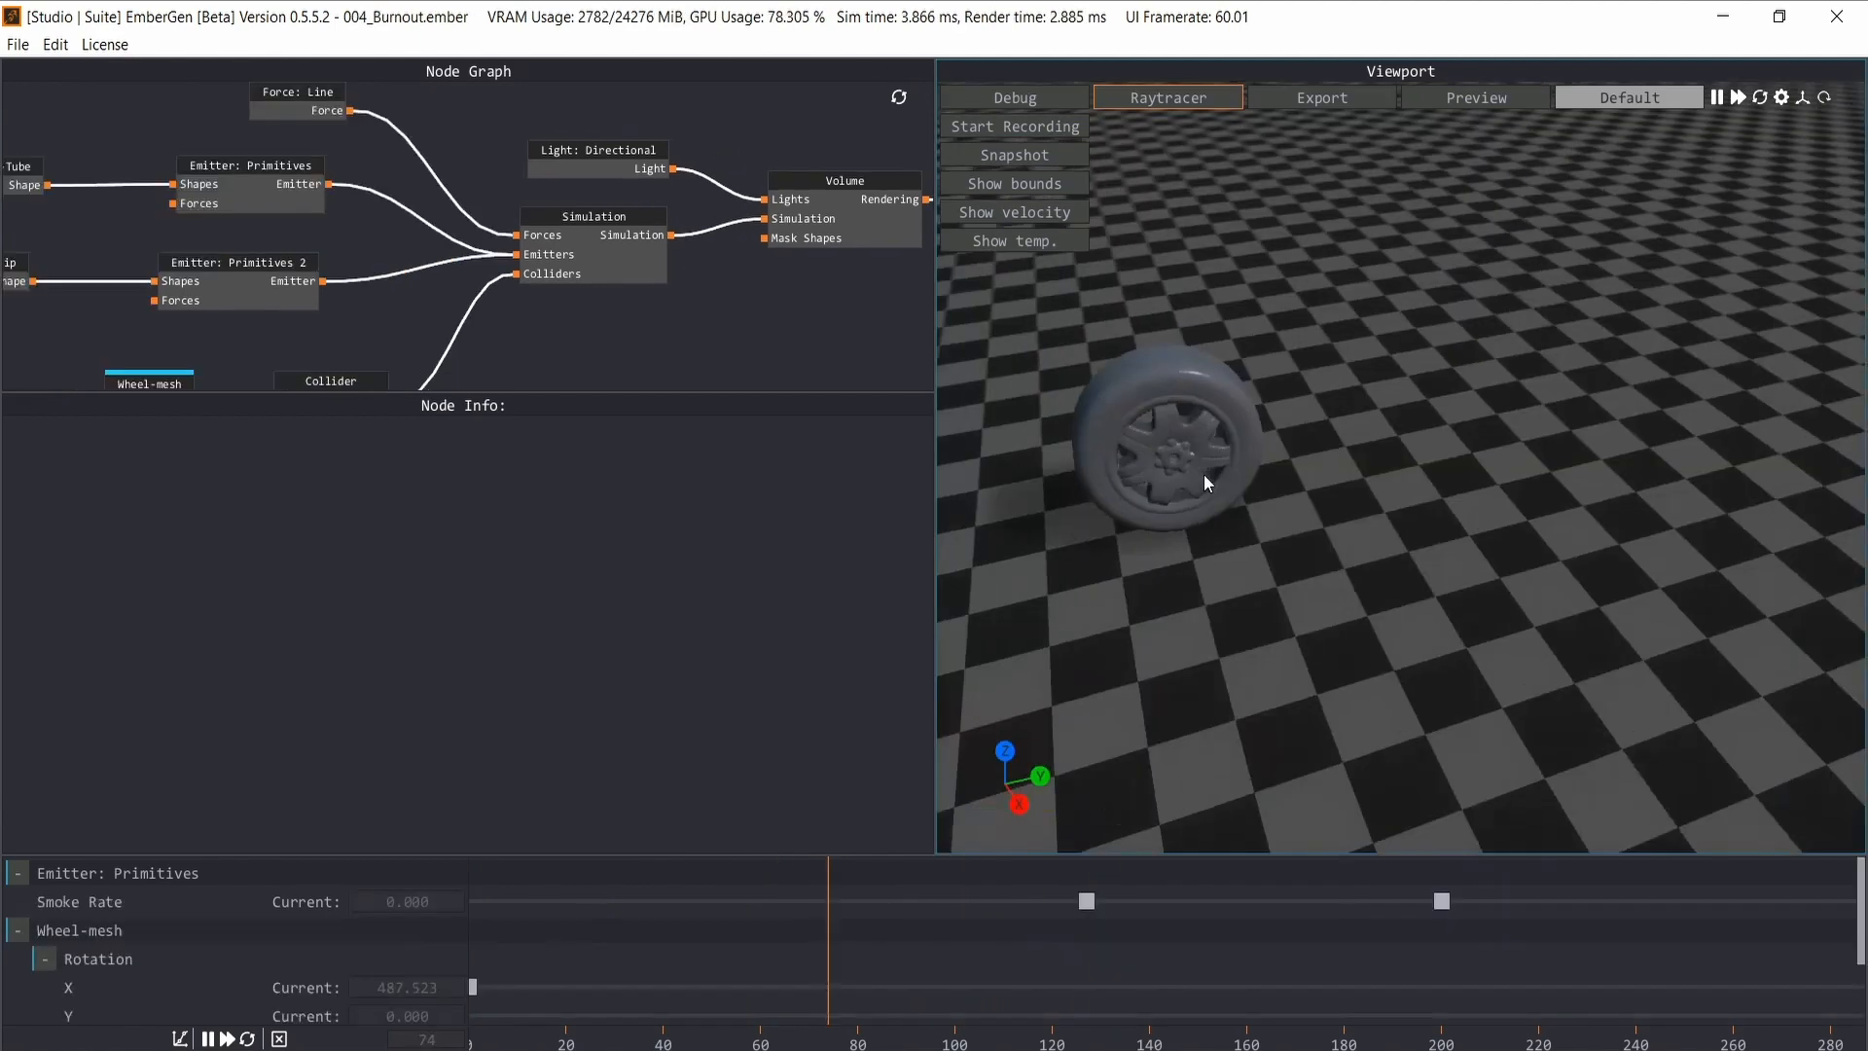
{"action": "left_click_drag", "start_coordinate": [1205, 475], "coordinate": [1490, 435]}
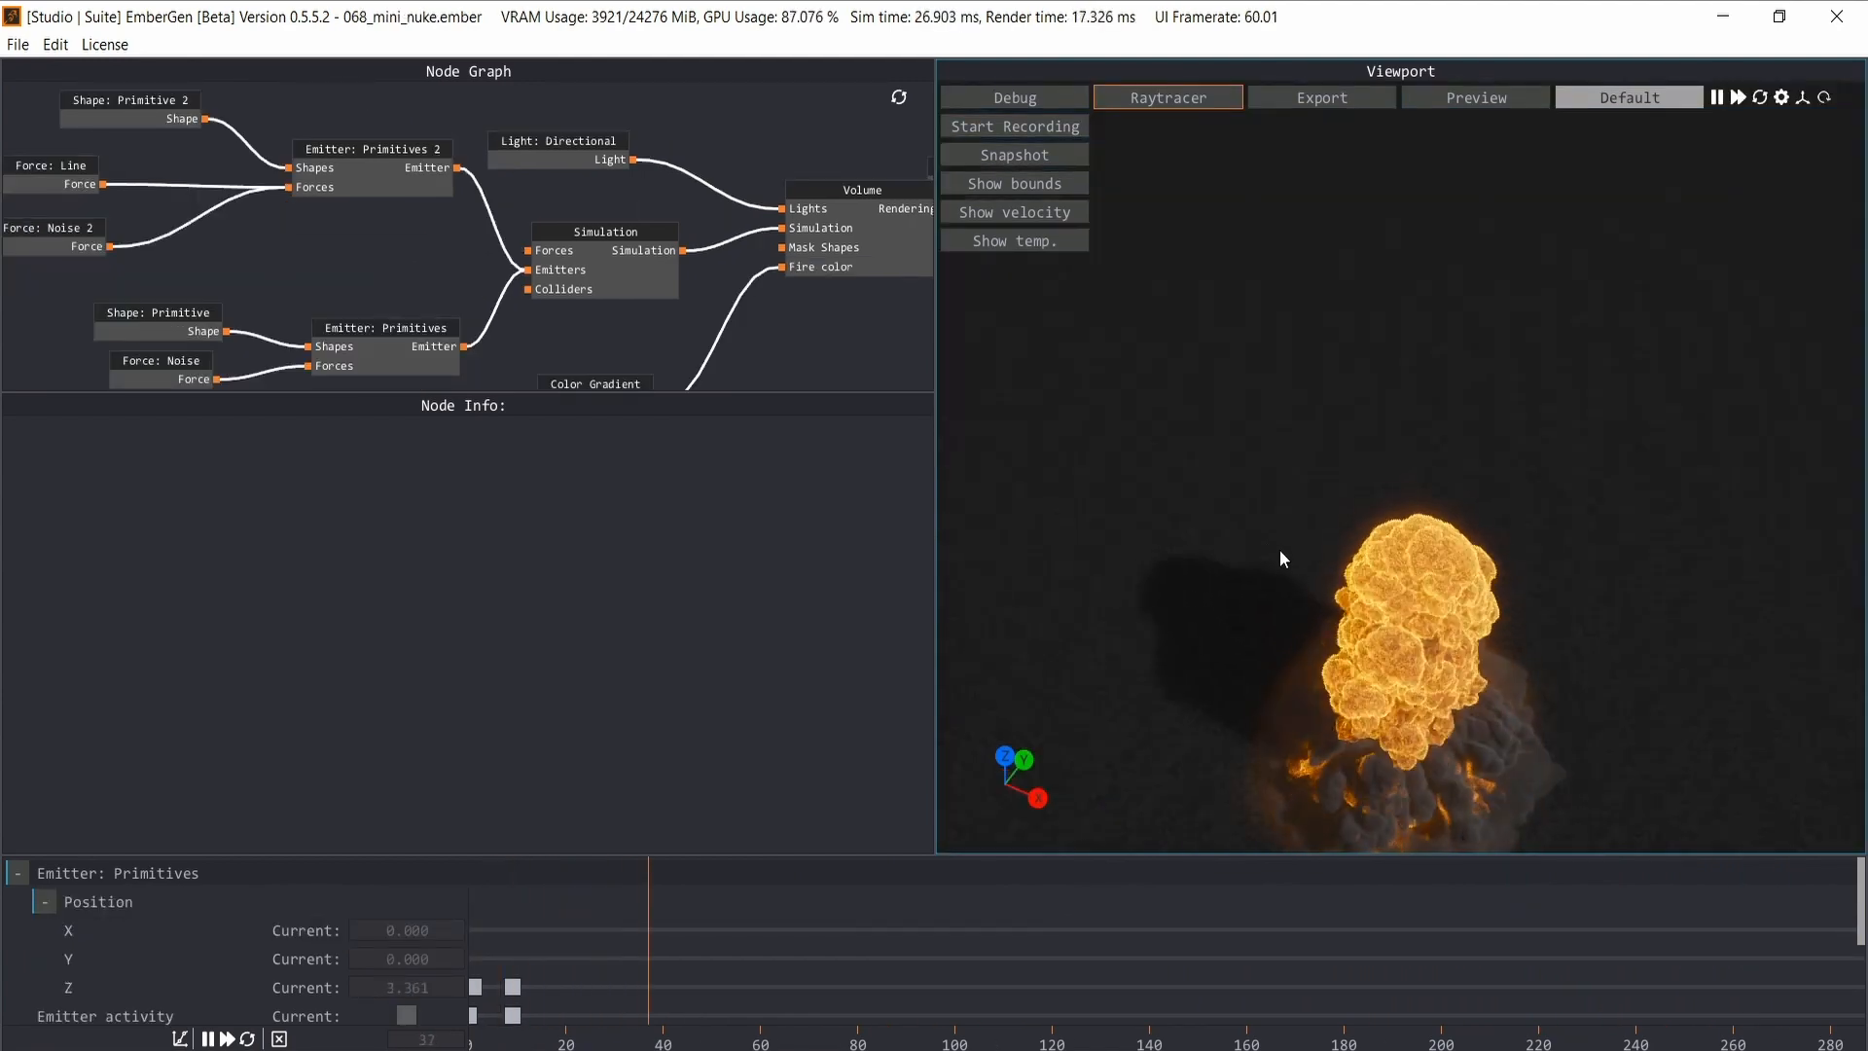
{"action": "left_click_drag", "start_coordinate": [1362, 750], "coordinate": [1776, 658]}
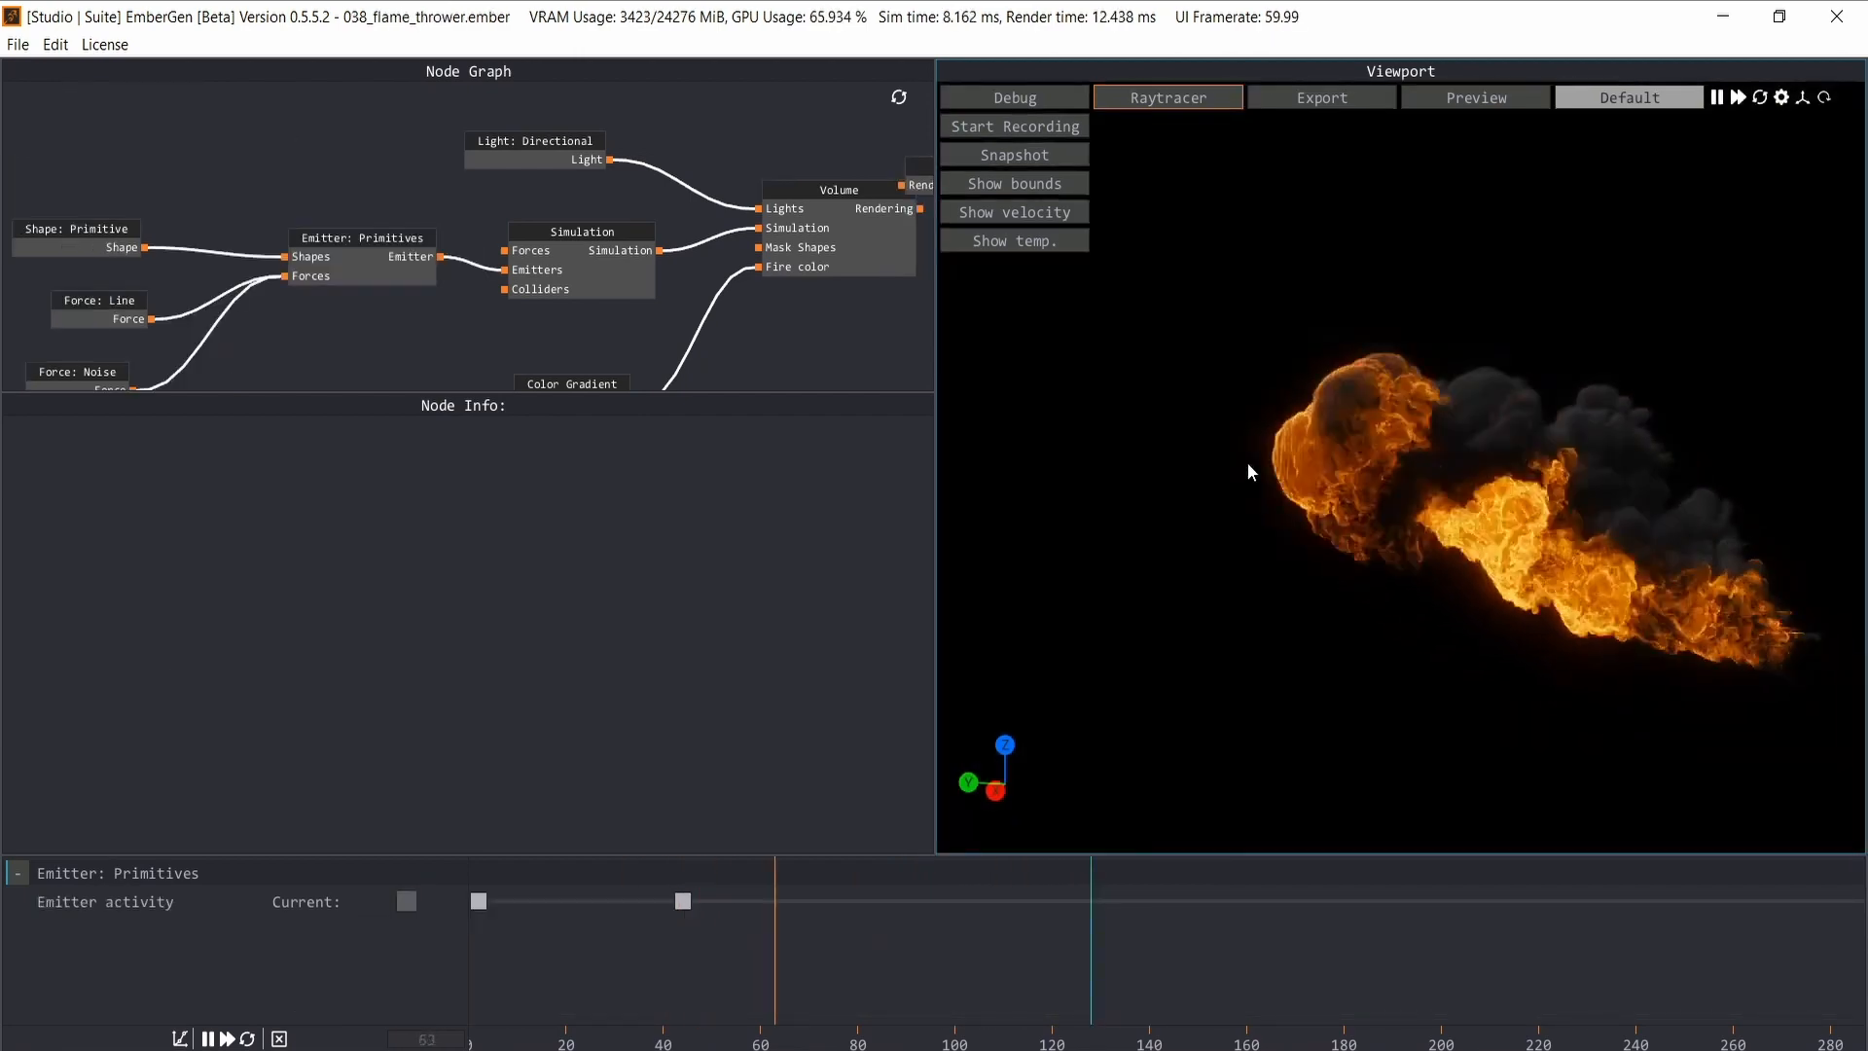
{"action": "left_click_drag", "start_coordinate": [1360, 513], "coordinate": [1464, 547]}
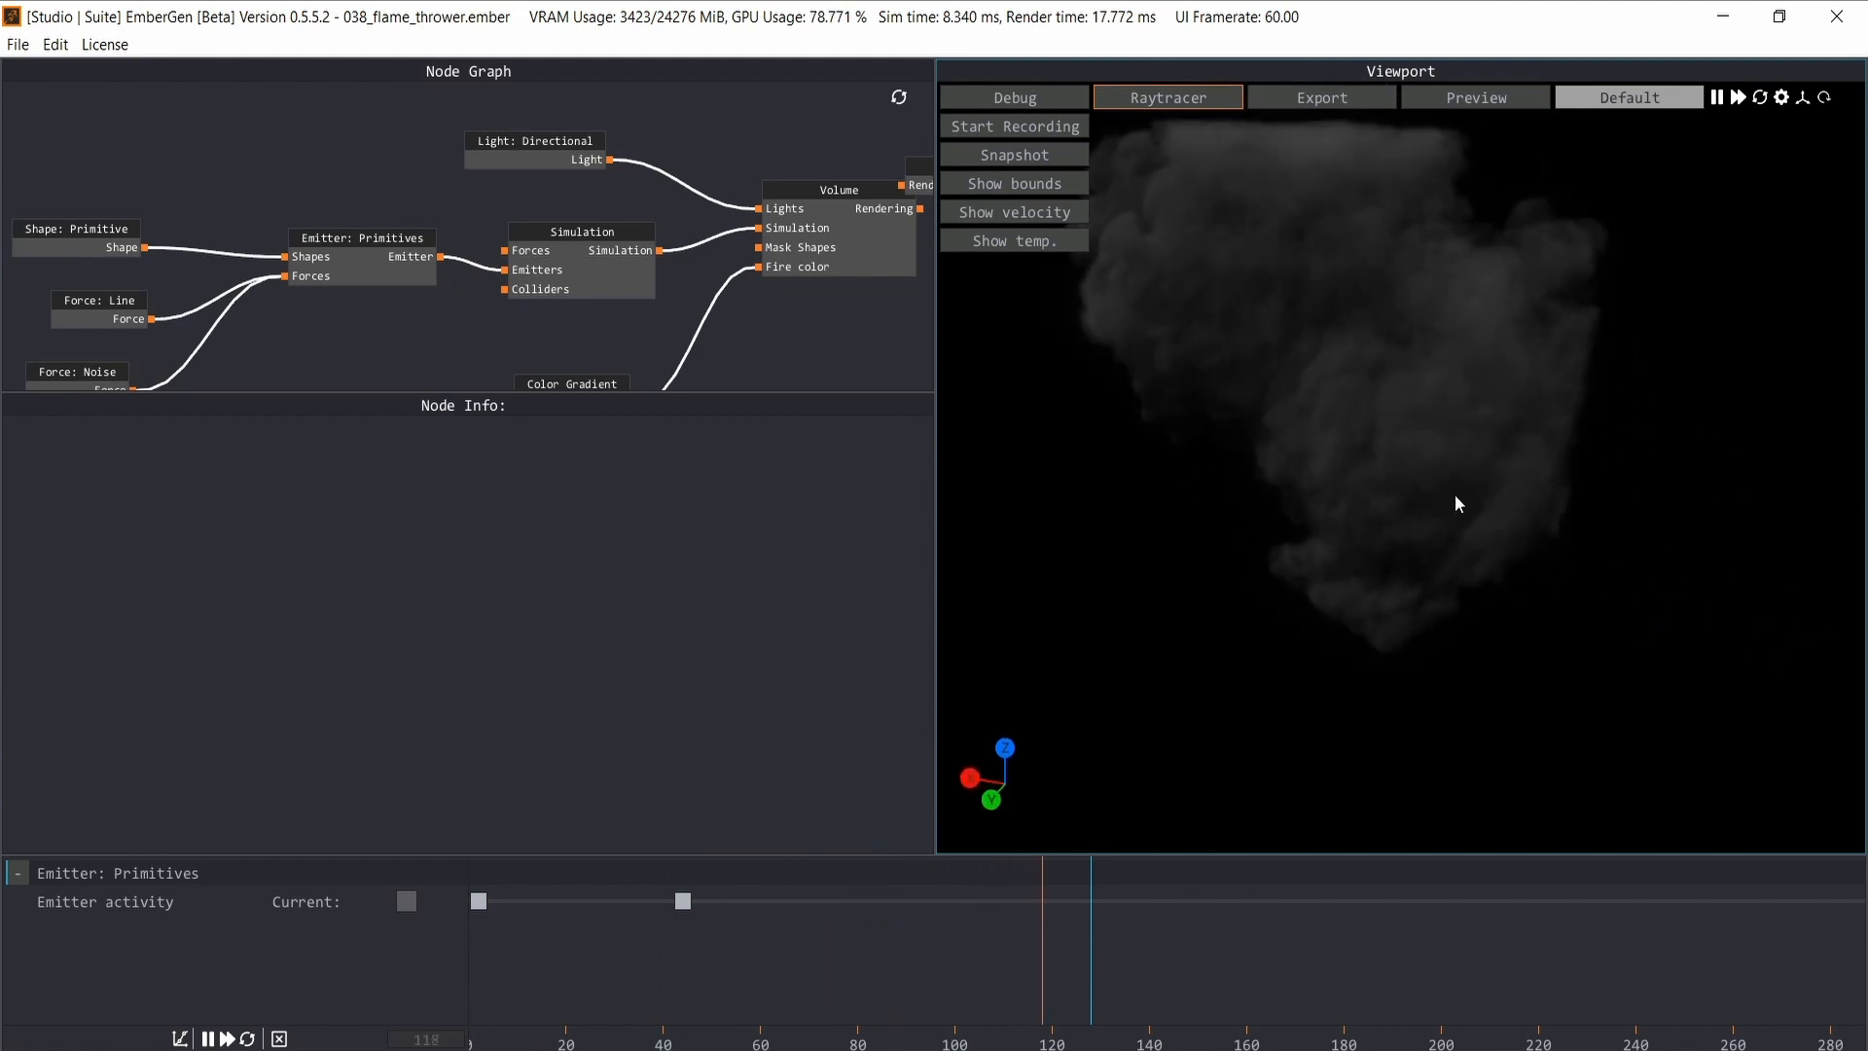
{"action": "left_click_drag", "start_coordinate": [1321, 395], "coordinate": [1430, 352]}
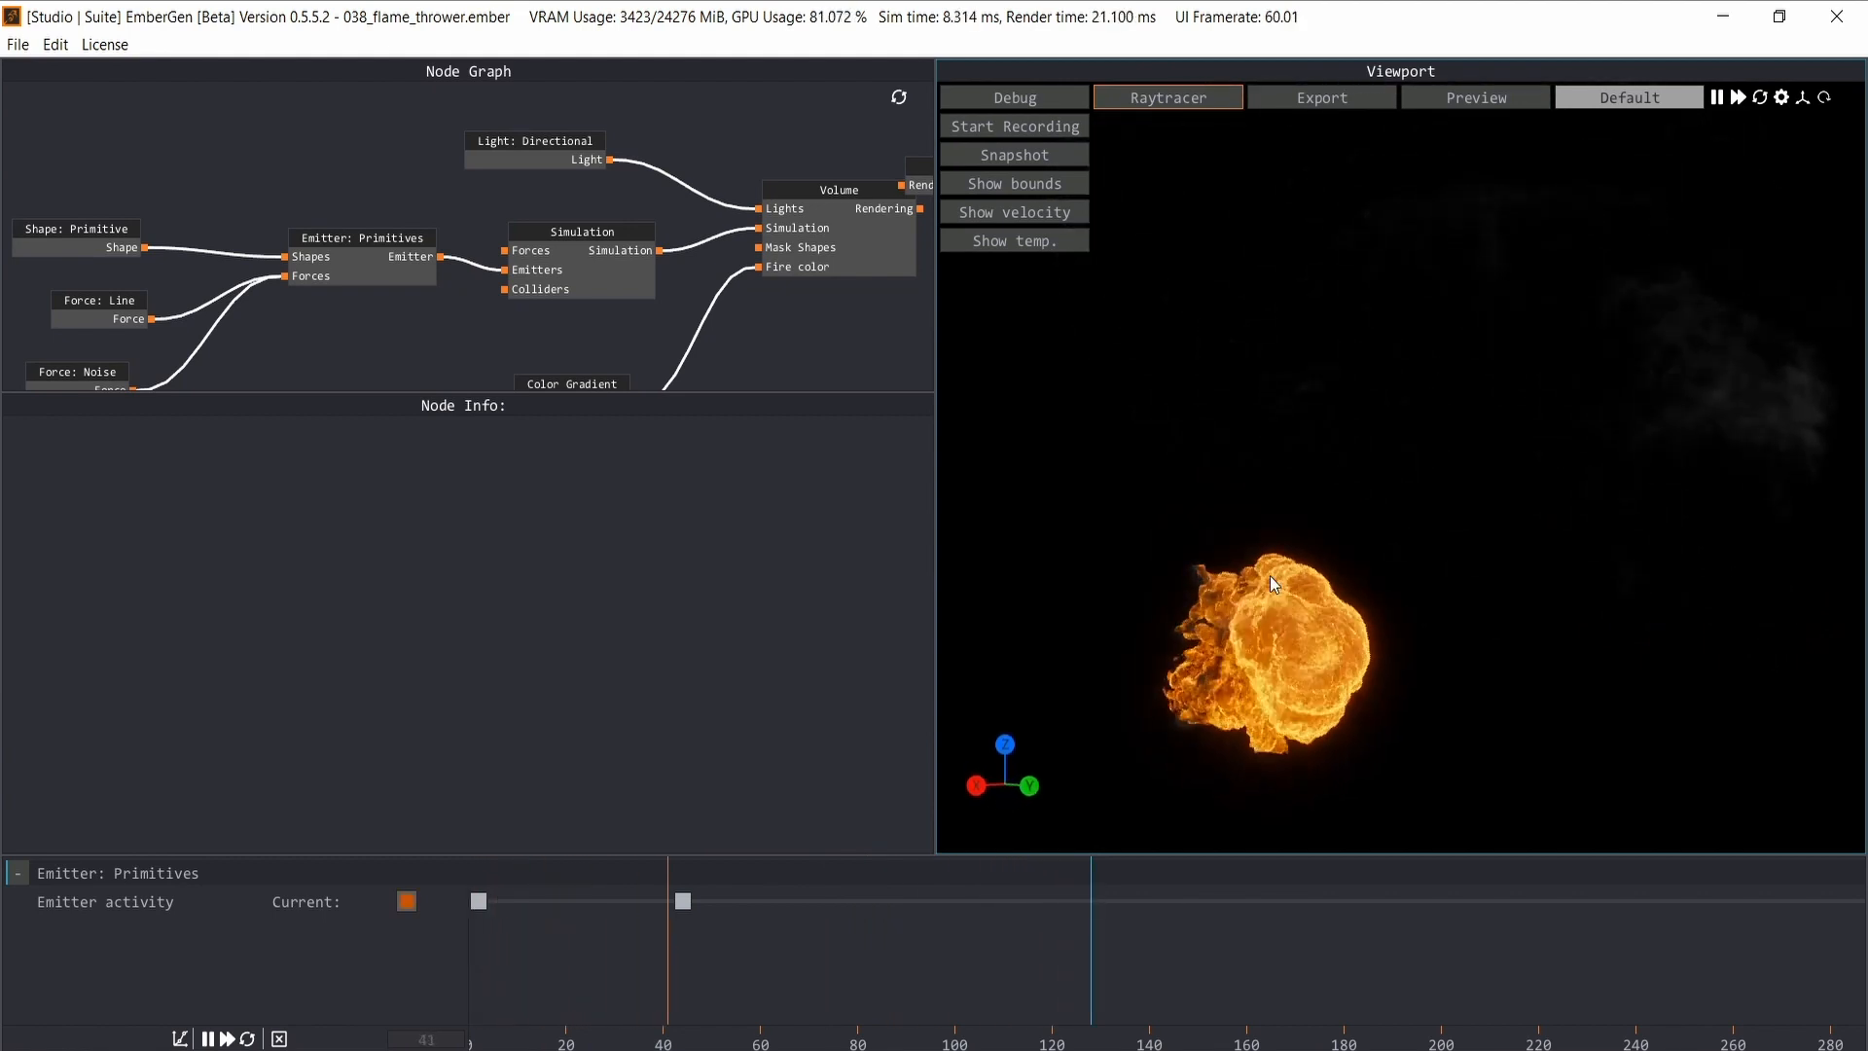